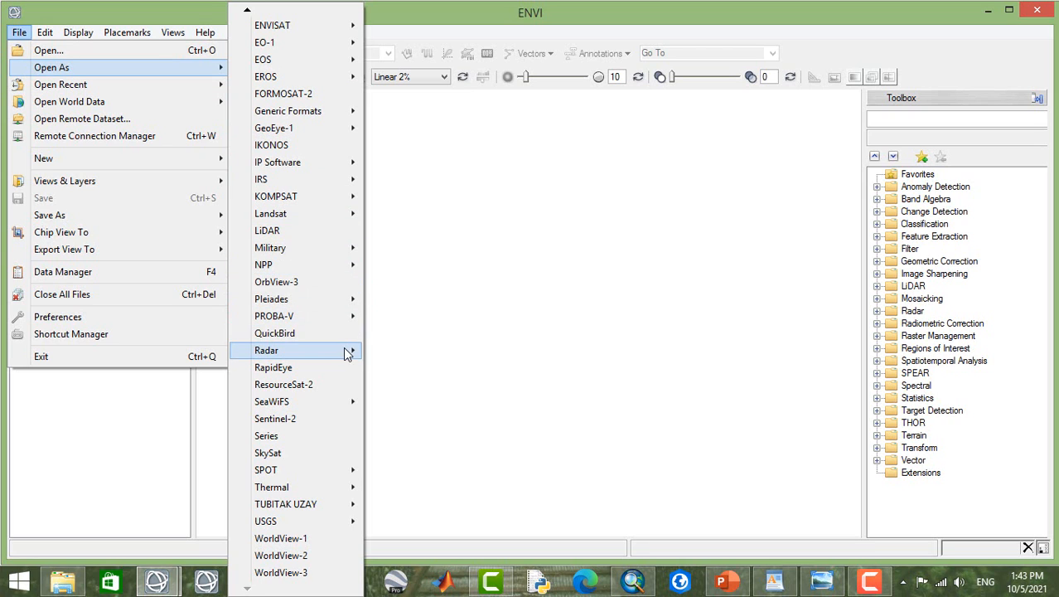
Step: Open the Landsat scene LC08_L1TP_155038_20210331_20210408_01_T1_MTL.txt as GeoTIFF with Metadata from its folder inside the ENVI directory
{"action": "mouse_move", "coordinate": [344, 214]}
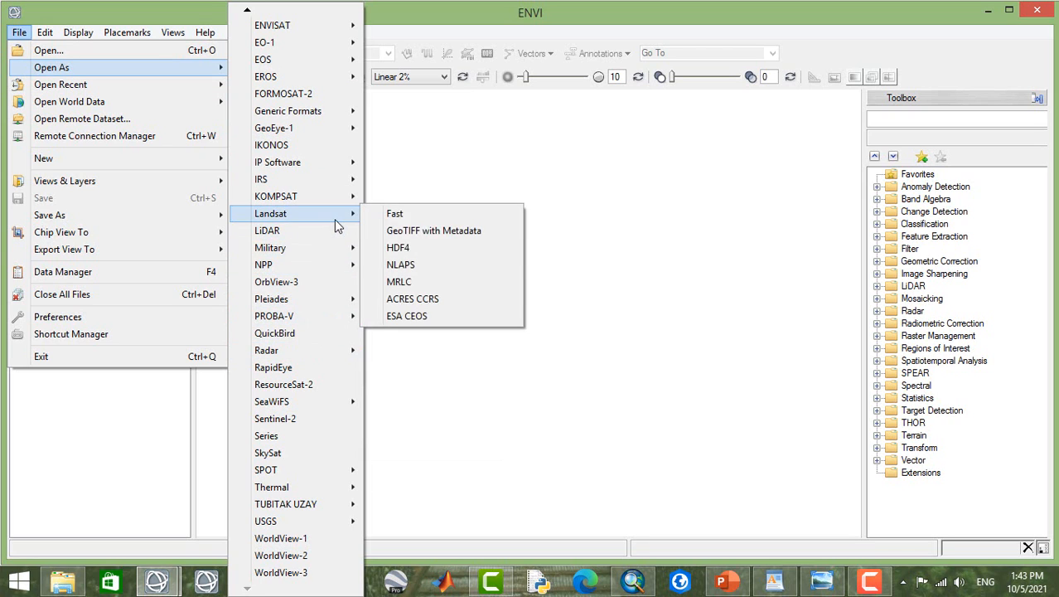
{"action": "left_click", "coordinate": [417, 232]}
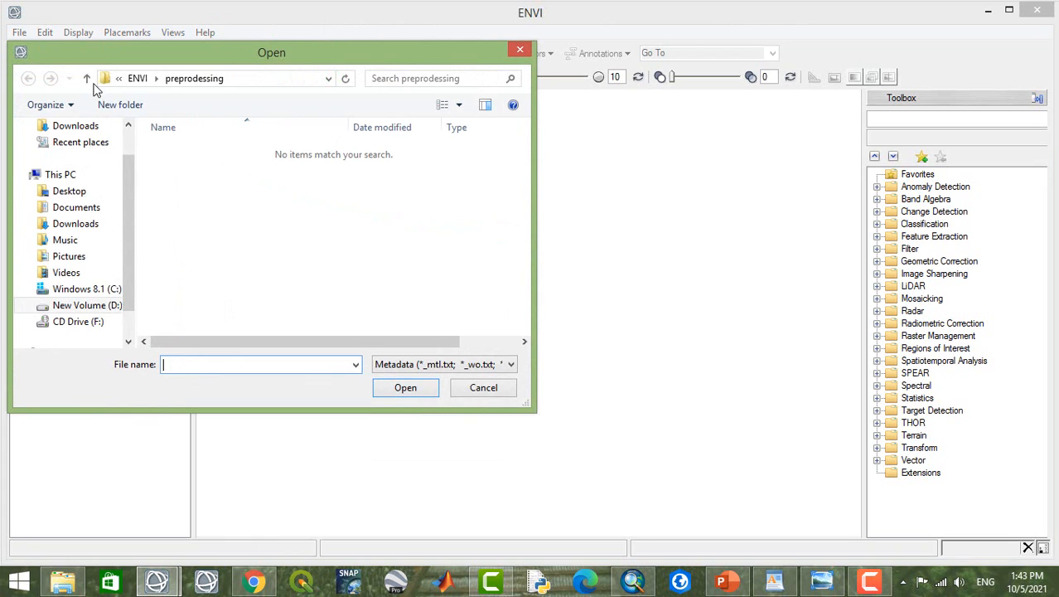
{"action": "left_click", "coordinate": [87, 78]}
{"action": "double_click", "coordinate": [232, 188]}
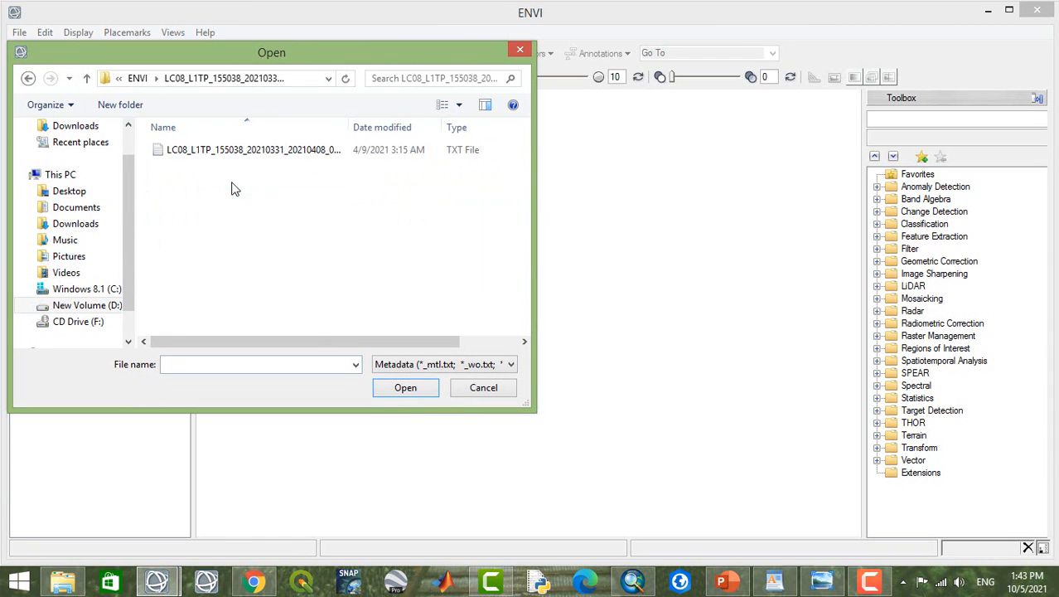
{"action": "left_click", "coordinate": [221, 156]}
{"action": "left_click", "coordinate": [416, 392]}
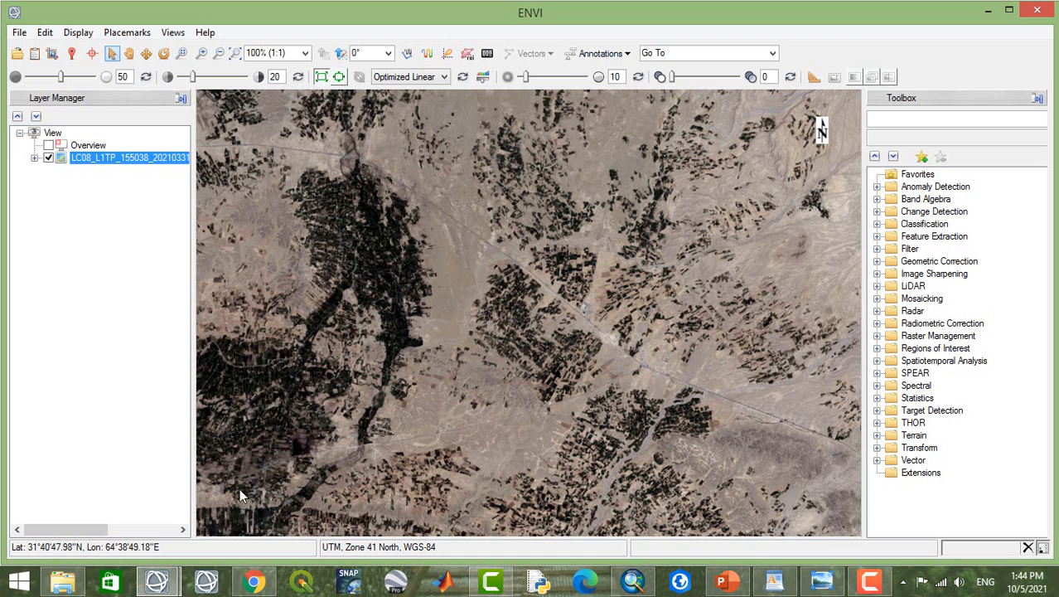
Step: Switch to the ENVI.pptx presentation in PowerPoint and review the threshold, ROI and Subset slides
{"action": "left_click", "coordinate": [724, 584]}
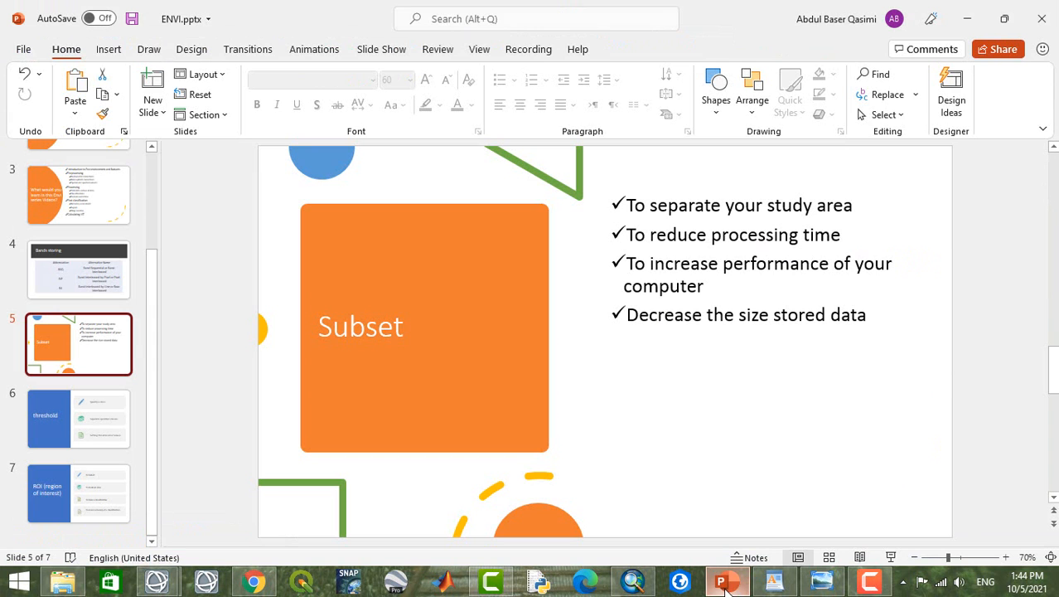
{"action": "left_click", "coordinate": [98, 407]}
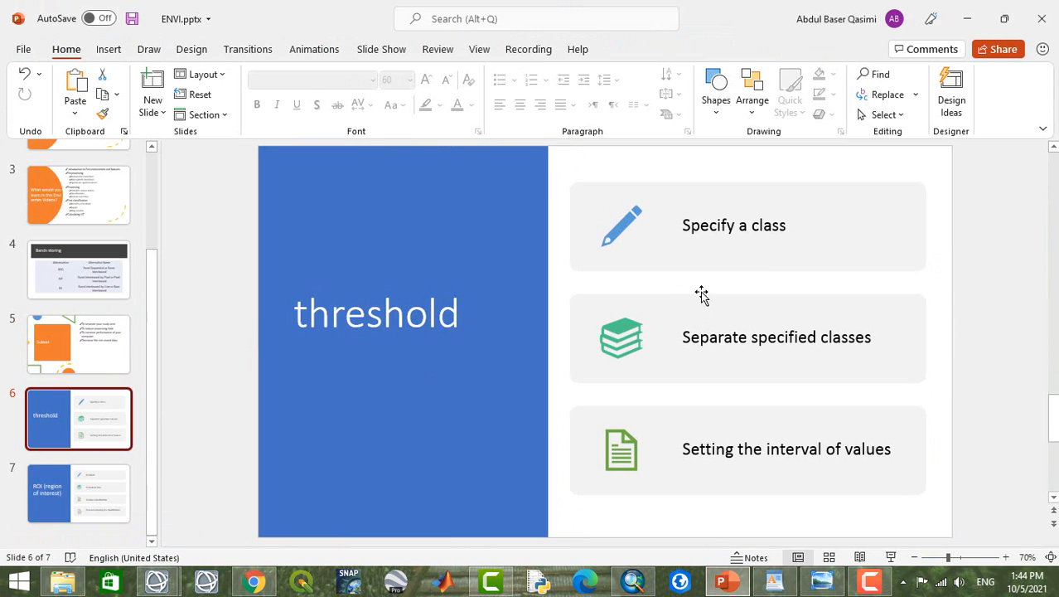
{"action": "left_click", "coordinate": [106, 491]}
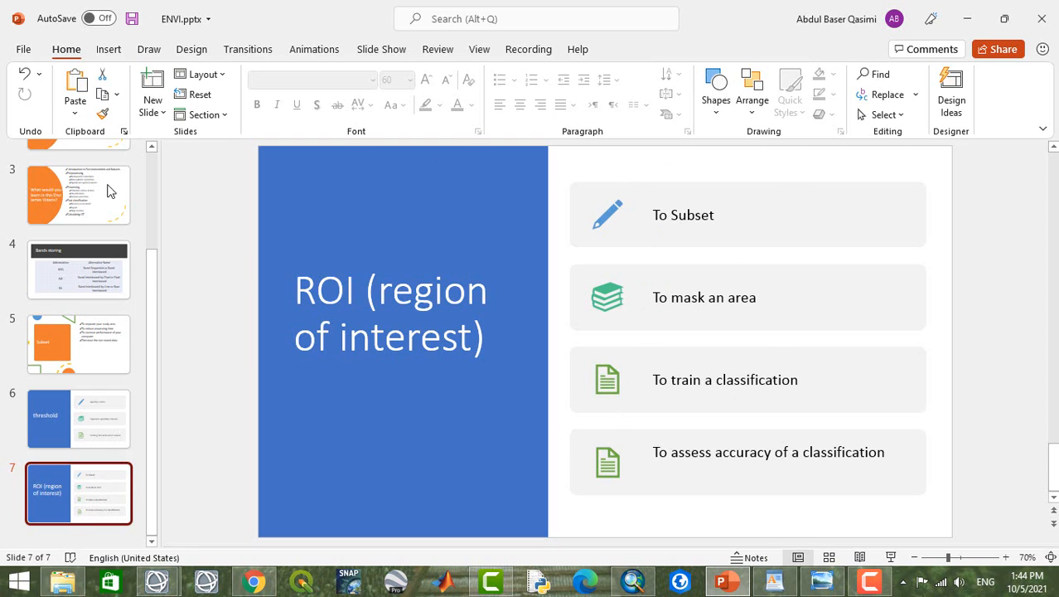
{"action": "left_click", "coordinate": [80, 404]}
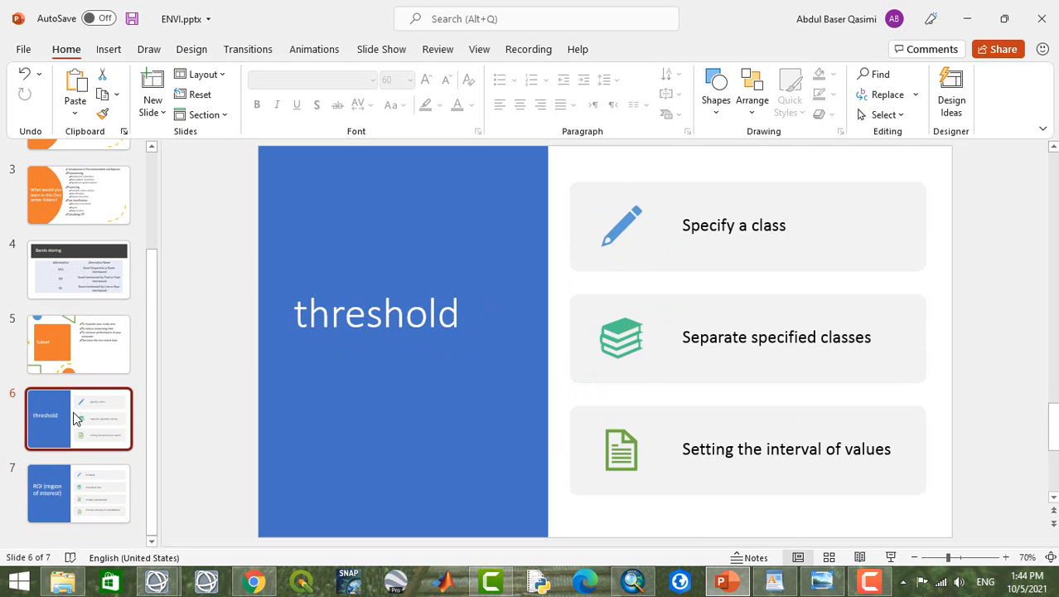
{"action": "left_click", "coordinate": [82, 342]}
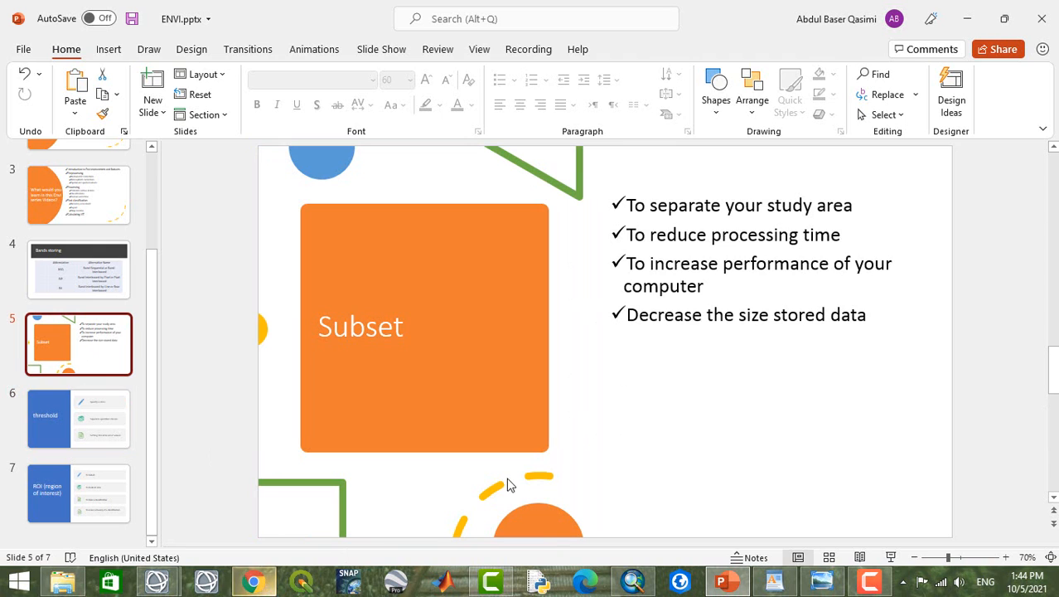
Step: Switch back to ENVI and fit the full extent of the Landsat scene in the view
{"action": "mouse_move", "coordinate": [164, 582]}
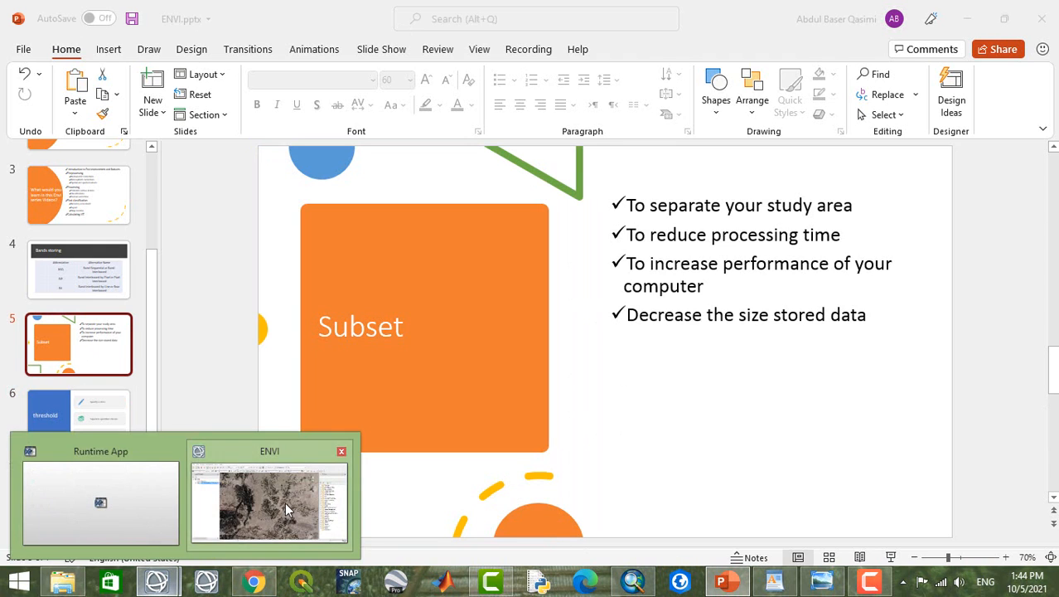
{"action": "left_click", "coordinate": [280, 504]}
{"action": "left_click", "coordinate": [236, 53]}
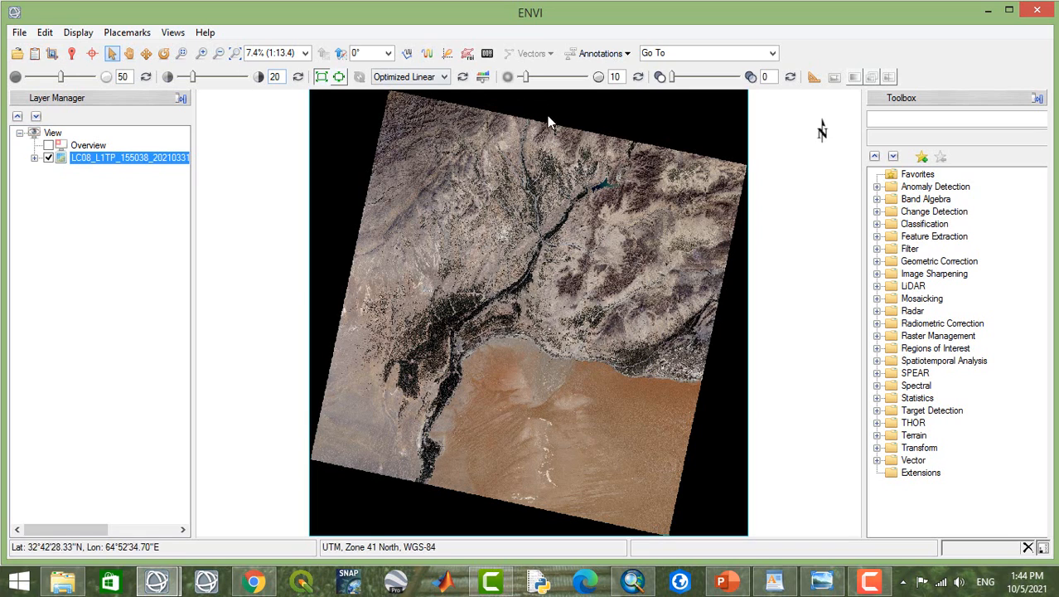
{"action": "left_click", "coordinate": [896, 120]}
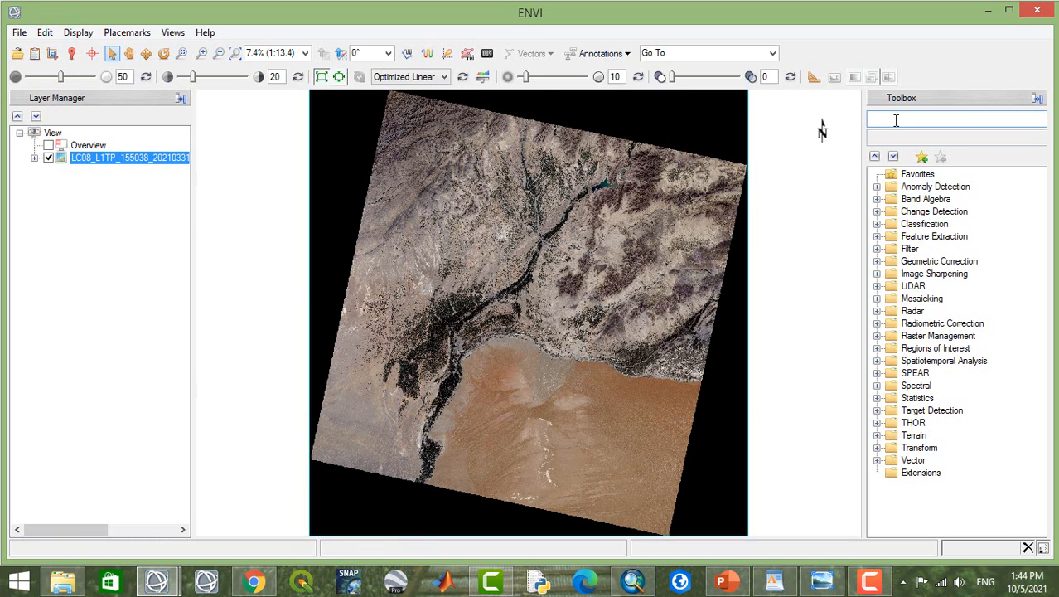
{"action": "type", "text": "sub"}
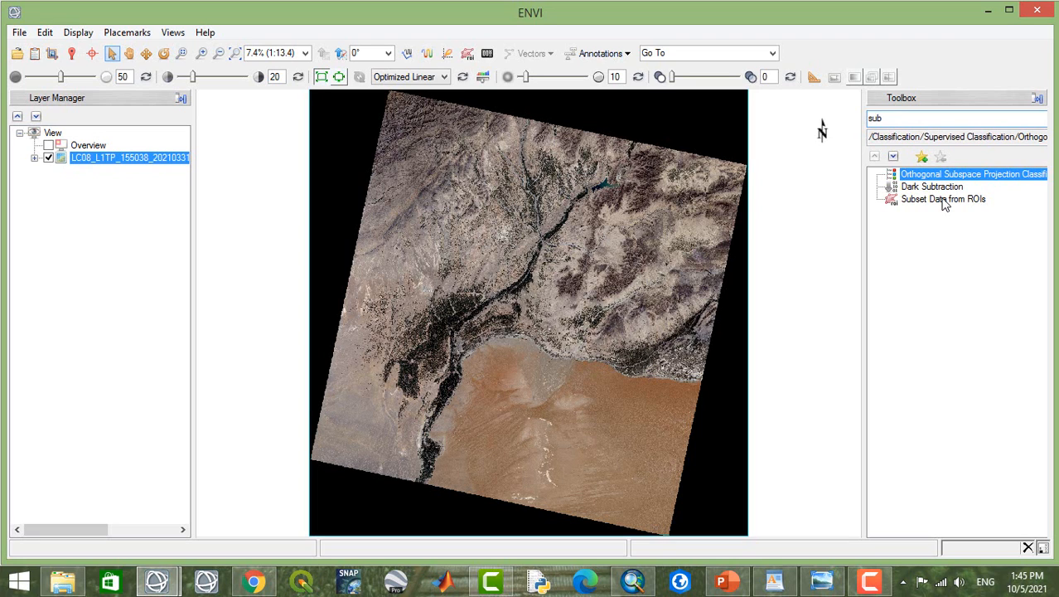
{"action": "key", "text": "BackSpace"}
{"action": "key", "text": "BackSpace"}
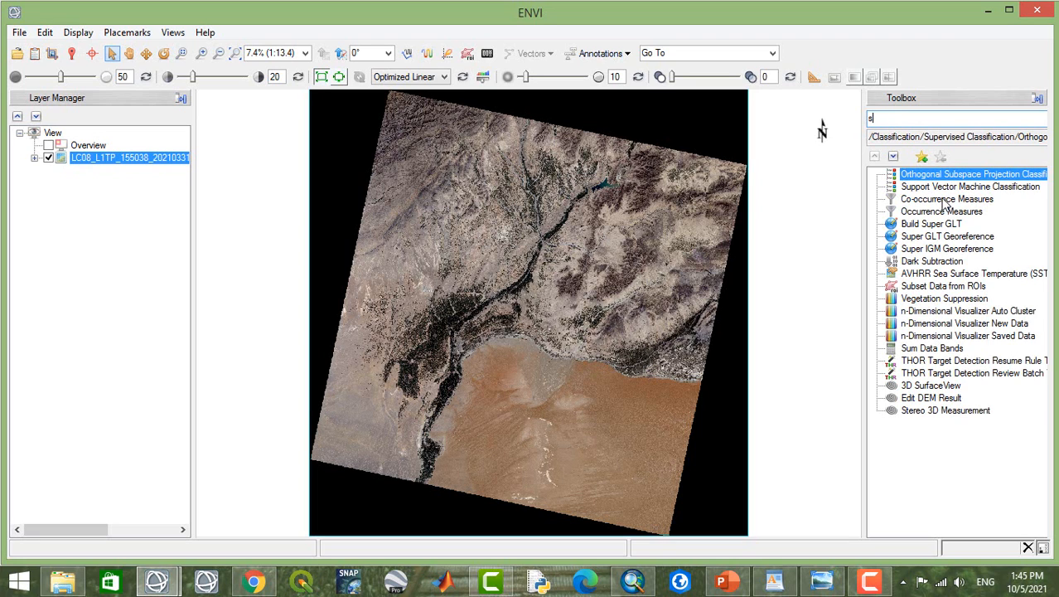
{"action": "key", "text": "BackSpace"}
{"action": "type", "text": "c"}
{"action": "key", "text": "BackSpace"}
Step: Search the toolbox for "vect" and launch the Vector to ROI tool
{"action": "type", "text": "v"}
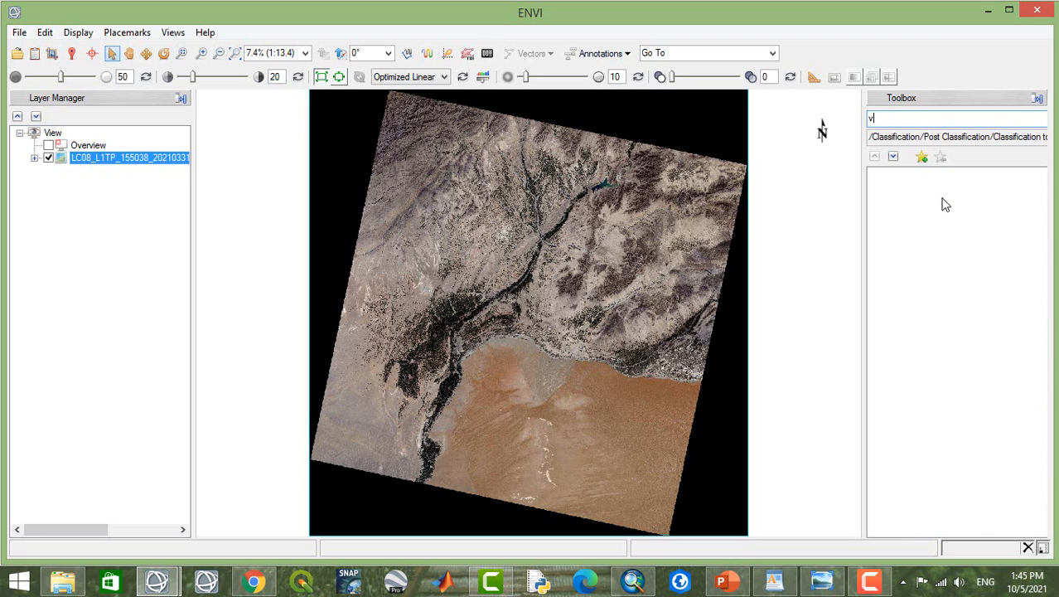
{"action": "type", "text": "ect"}
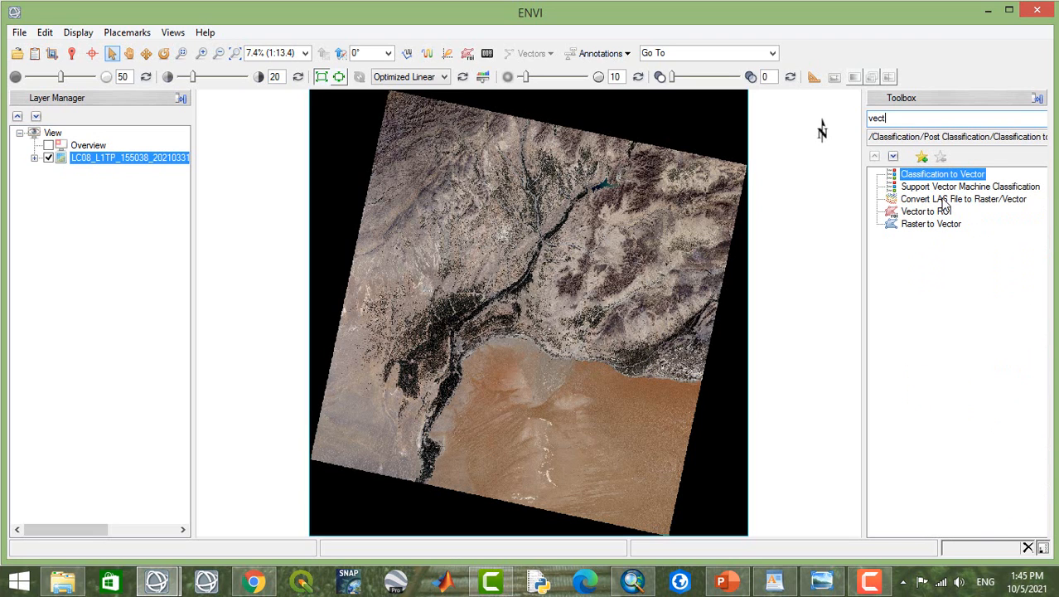
{"action": "double_click", "coordinate": [928, 212]}
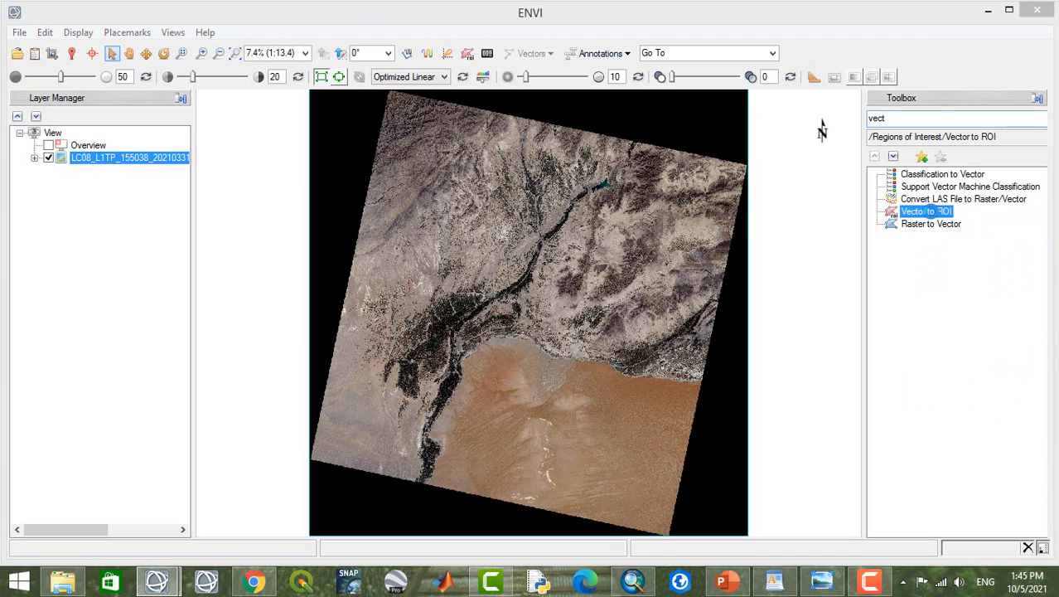
Step: Load ST_Area.shp from the Study Area folder as input and convert all records to a single new ROI with the results displayed
{"action": "left_click", "coordinate": [453, 391]}
{"action": "left_click", "coordinate": [86, 78]}
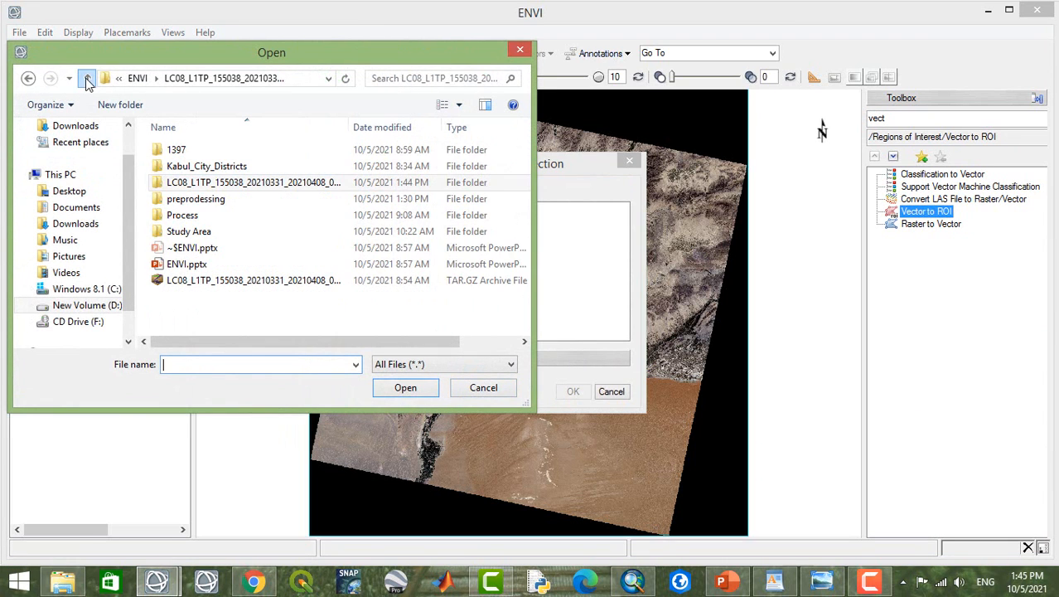
{"action": "left_click", "coordinate": [209, 234]}
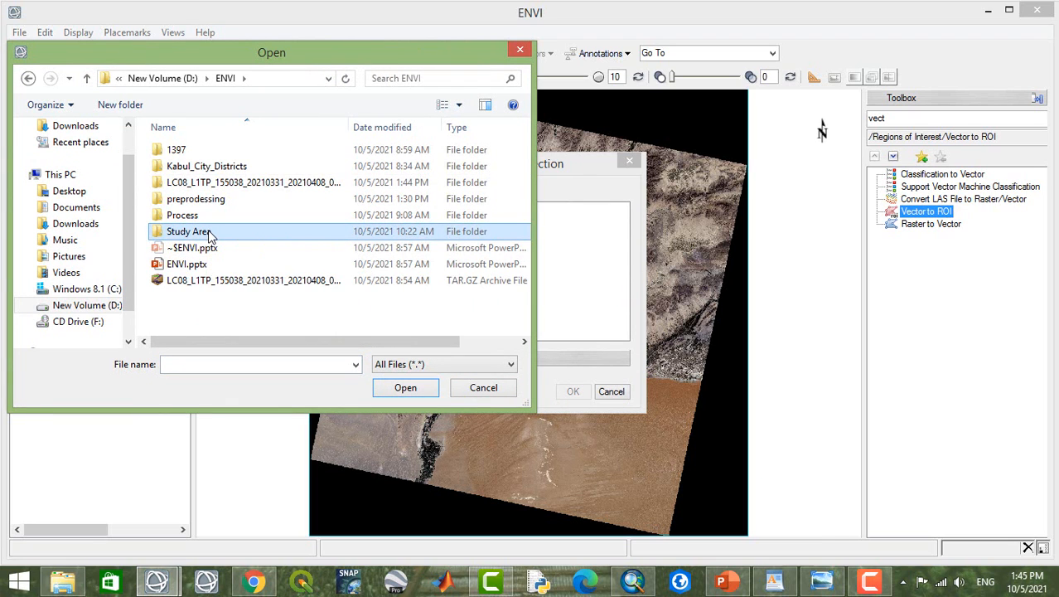
{"action": "double_click", "coordinate": [209, 234]}
{"action": "left_click", "coordinate": [201, 238]}
{"action": "left_click", "coordinate": [417, 393]}
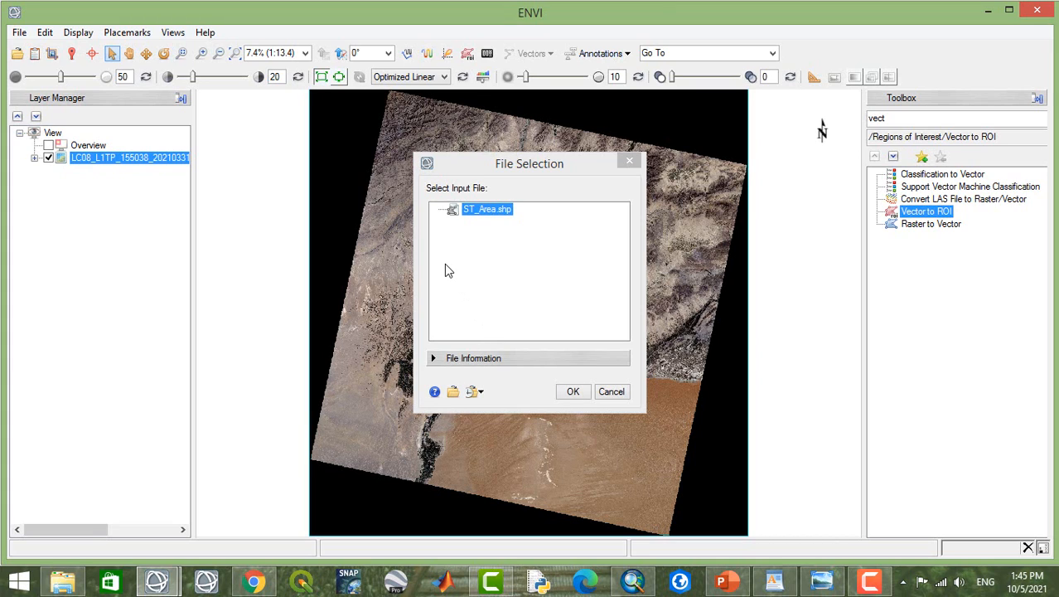
{"action": "left_click", "coordinate": [573, 395]}
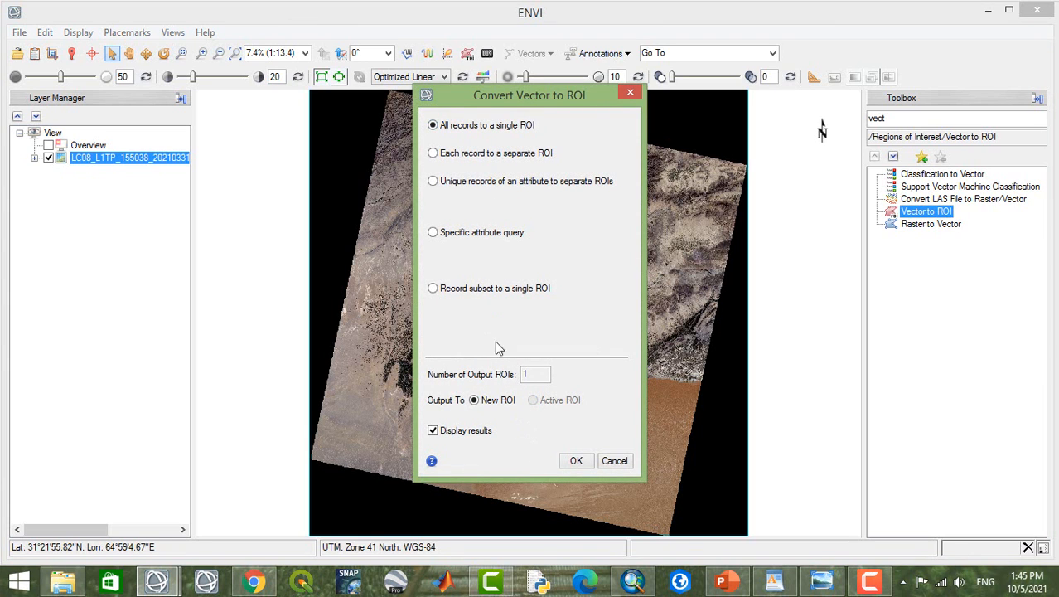
{"action": "left_click", "coordinate": [576, 464]}
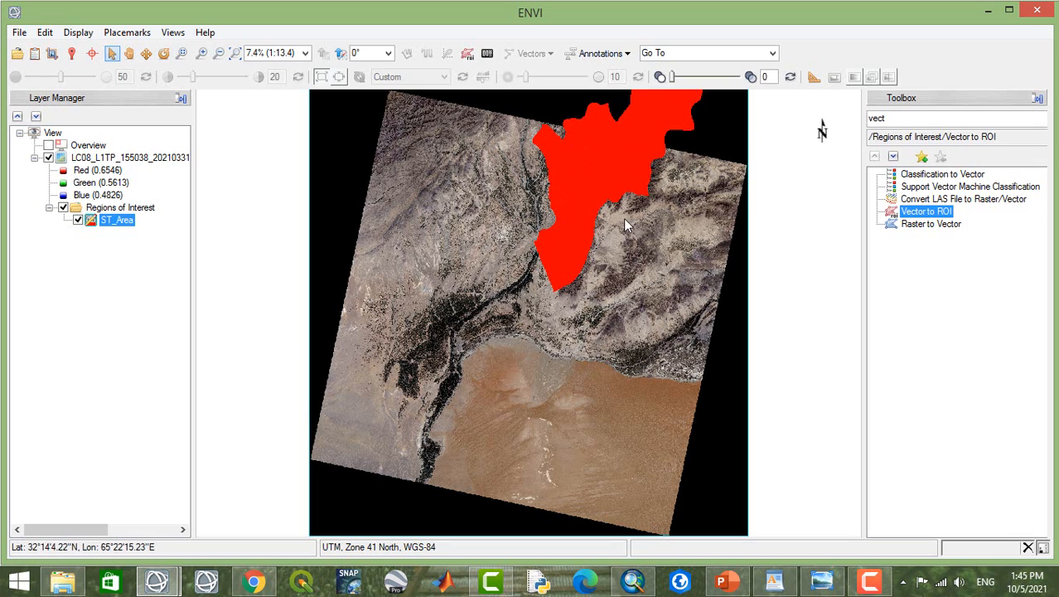
Step: Replace the toolbox search with "sub" and launch the Subset Data from ROIs tool
{"action": "double_click", "coordinate": [903, 118]}
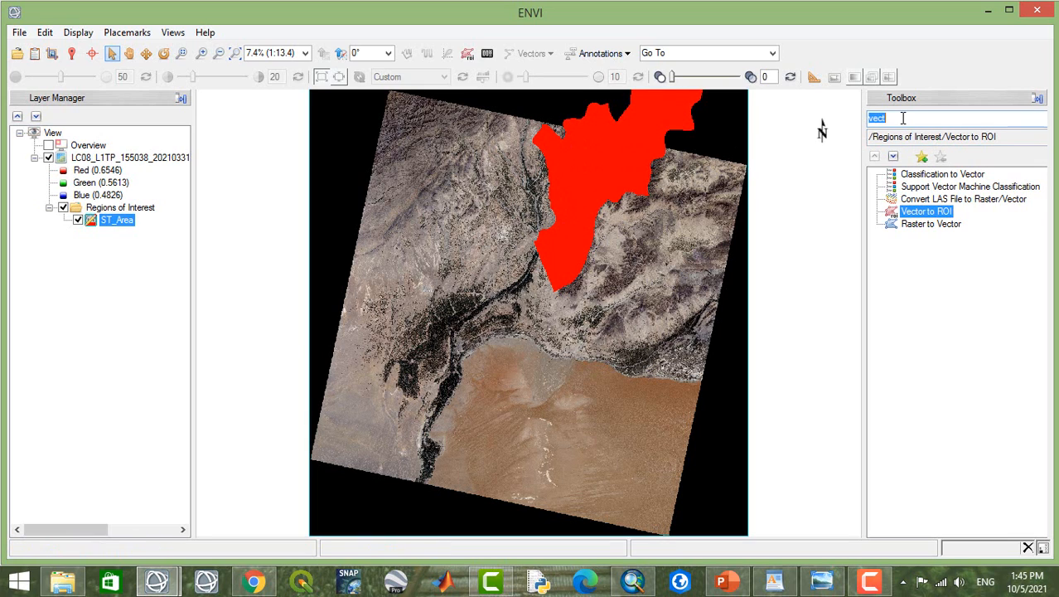
{"action": "key", "text": "BackSpace"}
{"action": "type", "text": "e"}
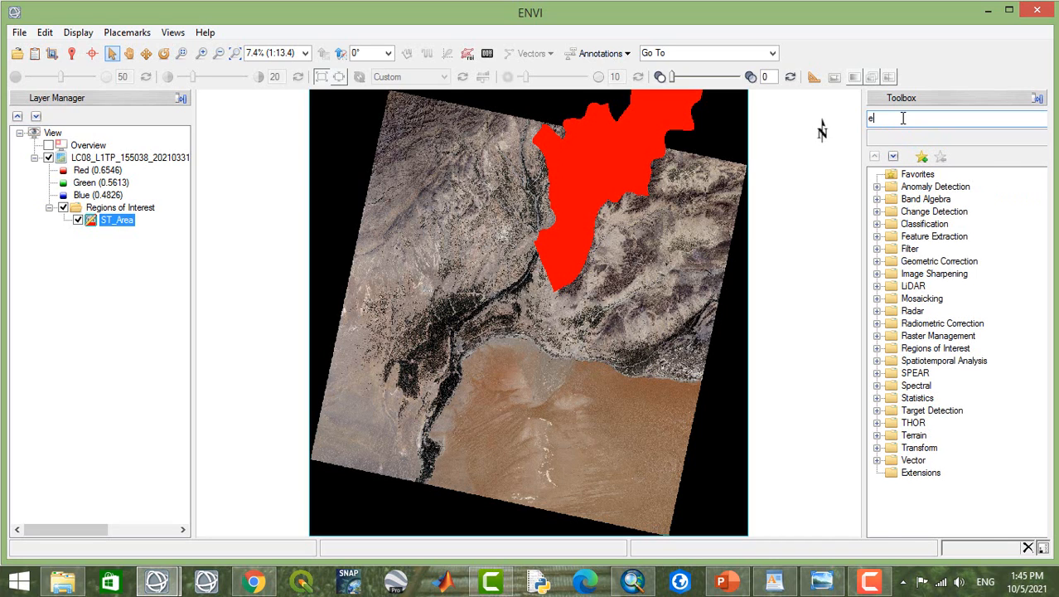
{"action": "type", "text": "x"}
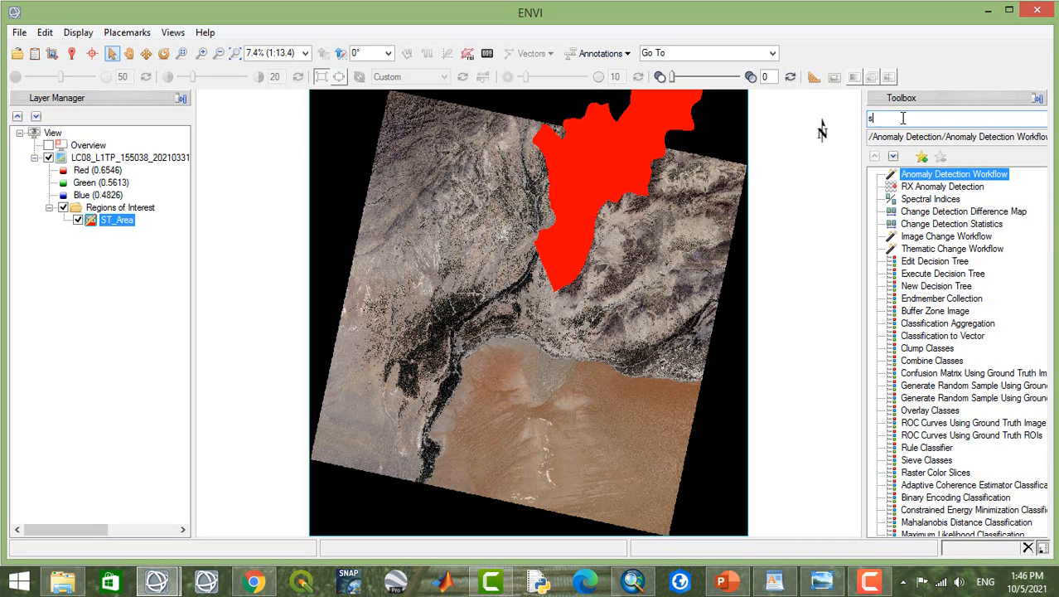
{"action": "type", "text": "sub"}
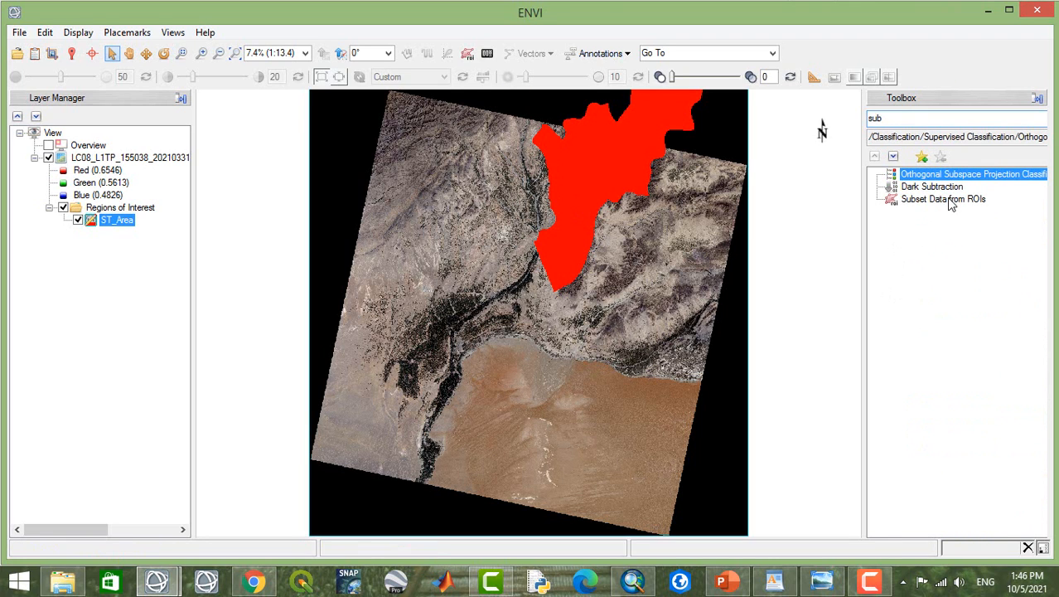
{"action": "double_click", "coordinate": [947, 200]}
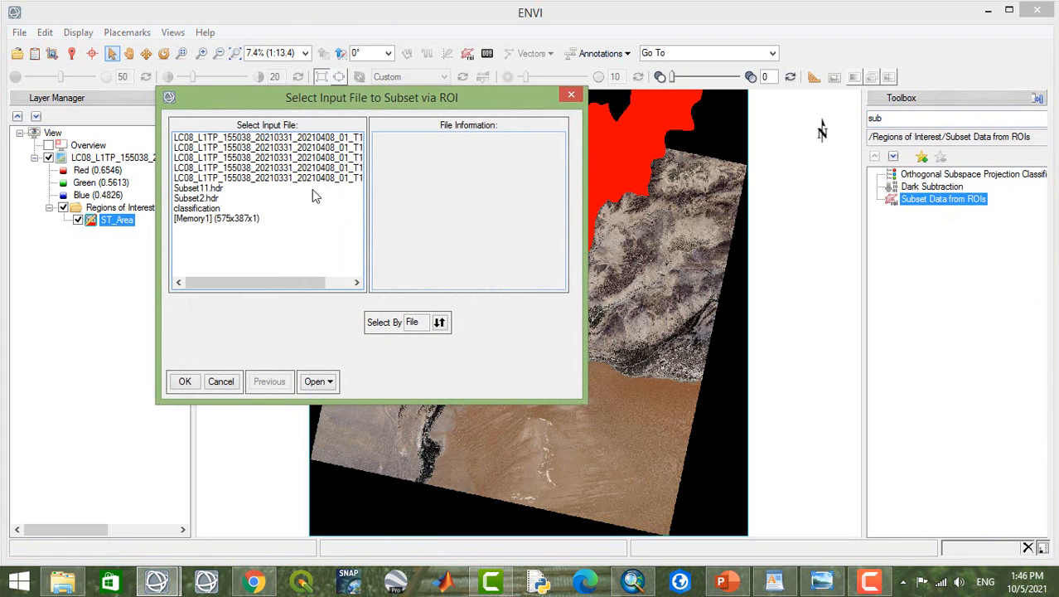
Step: Choose the seven-band LC08 MTL file, first in the input list, as the image to subset with all bands included
{"action": "left_click", "coordinate": [271, 138]}
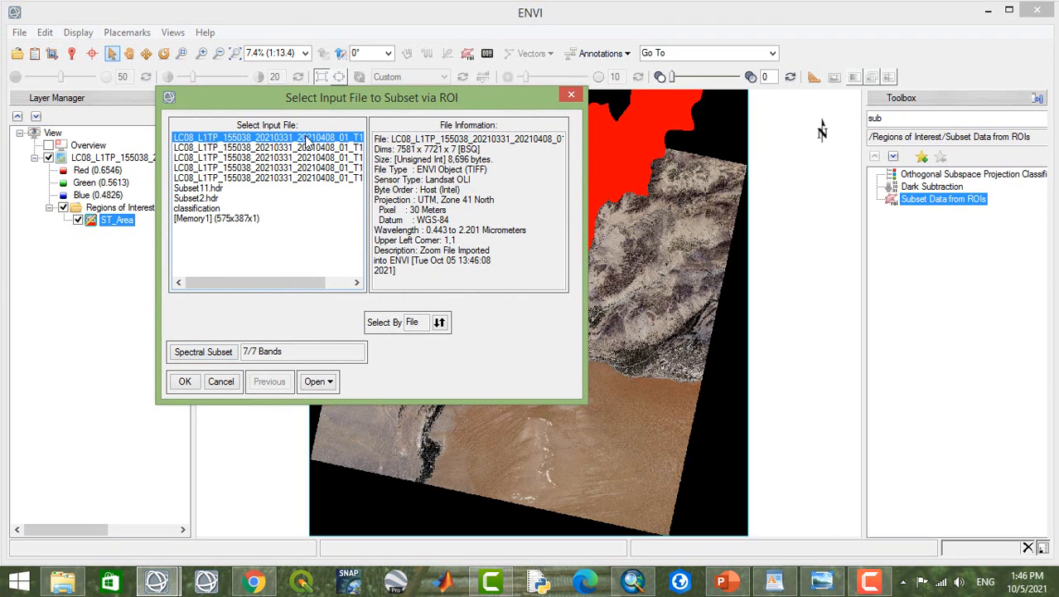
{"action": "left_click_drag", "start_coordinate": [272, 283], "coordinate": [323, 286]}
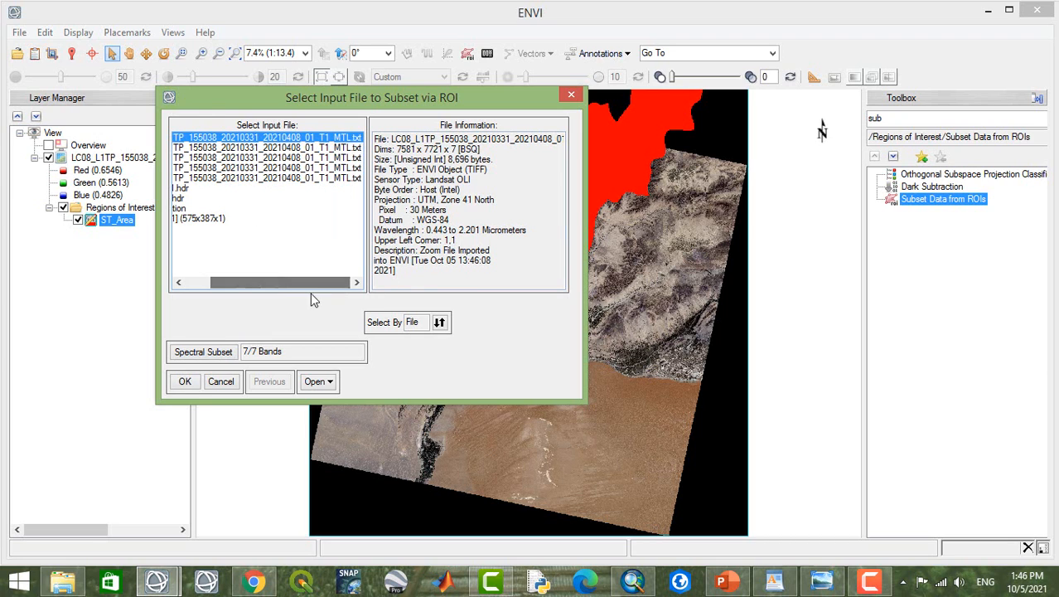
{"action": "left_click", "coordinate": [185, 382]}
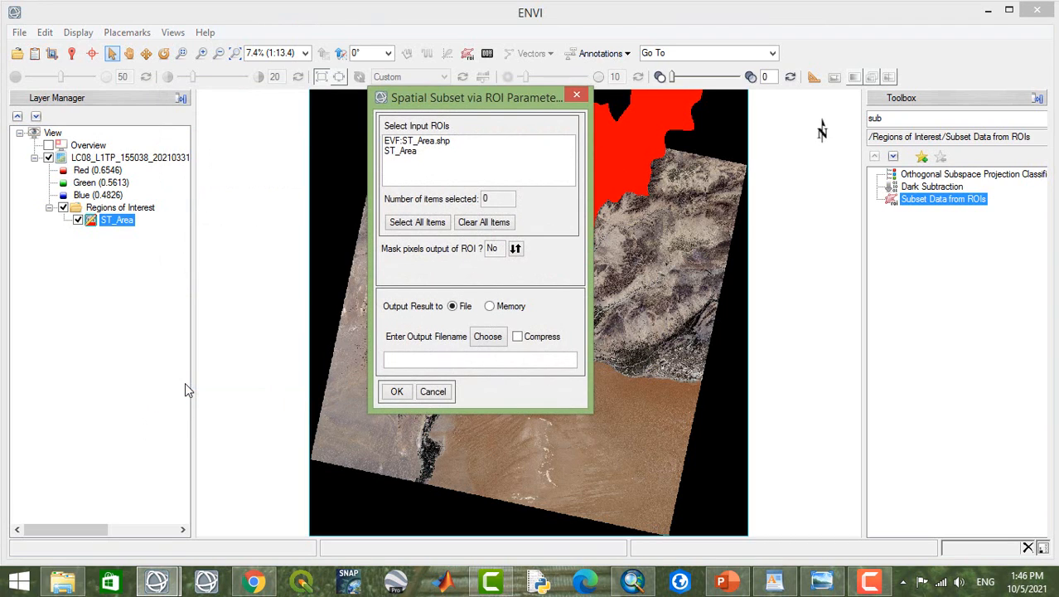
Step: Subset the image with the ST_Area ROI, mask pixels outside it with background value 0, and save the result as Subset in the preprodessing folder
{"action": "left_click", "coordinate": [406, 151]}
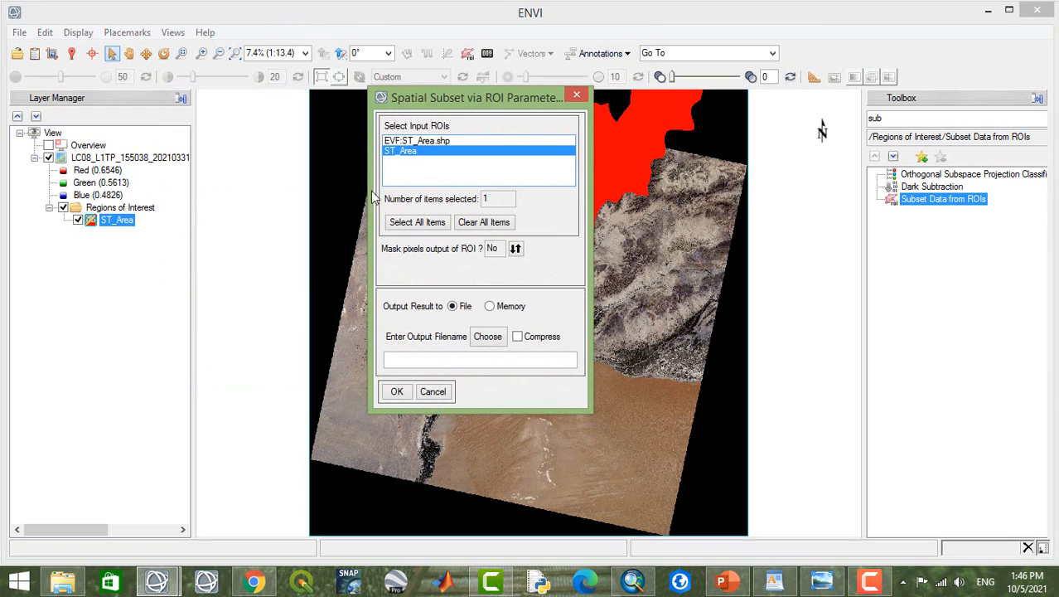
{"action": "left_click", "coordinate": [514, 249]}
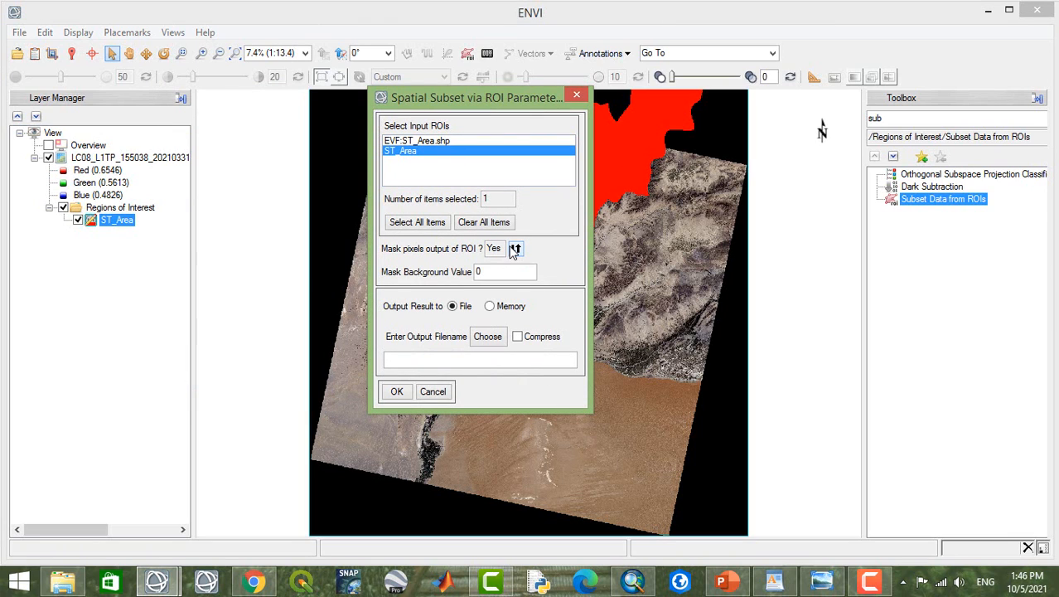
{"action": "left_click", "coordinate": [487, 337]}
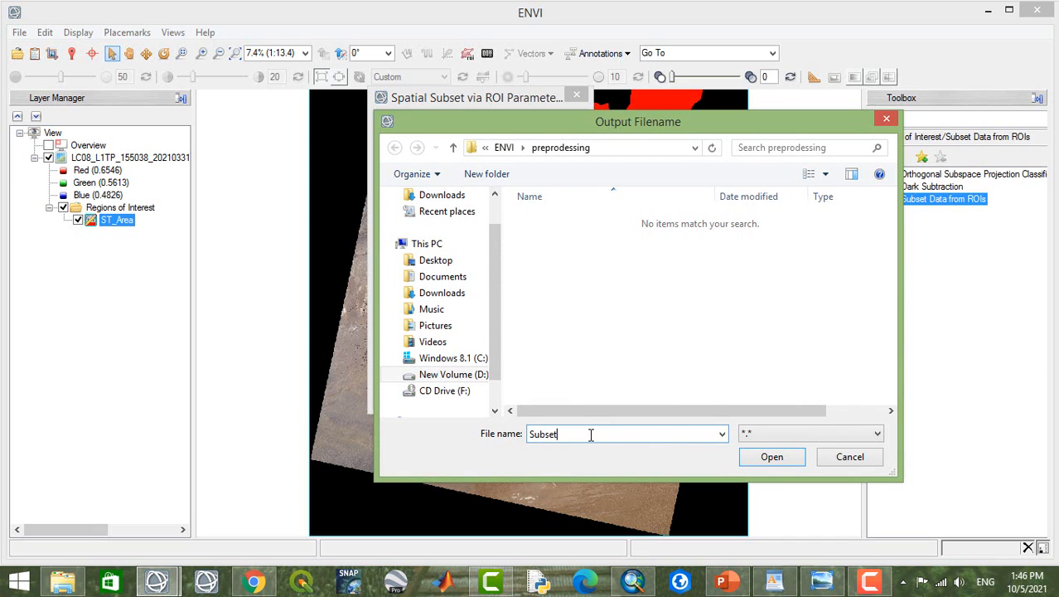
{"action": "left_click", "coordinate": [783, 464]}
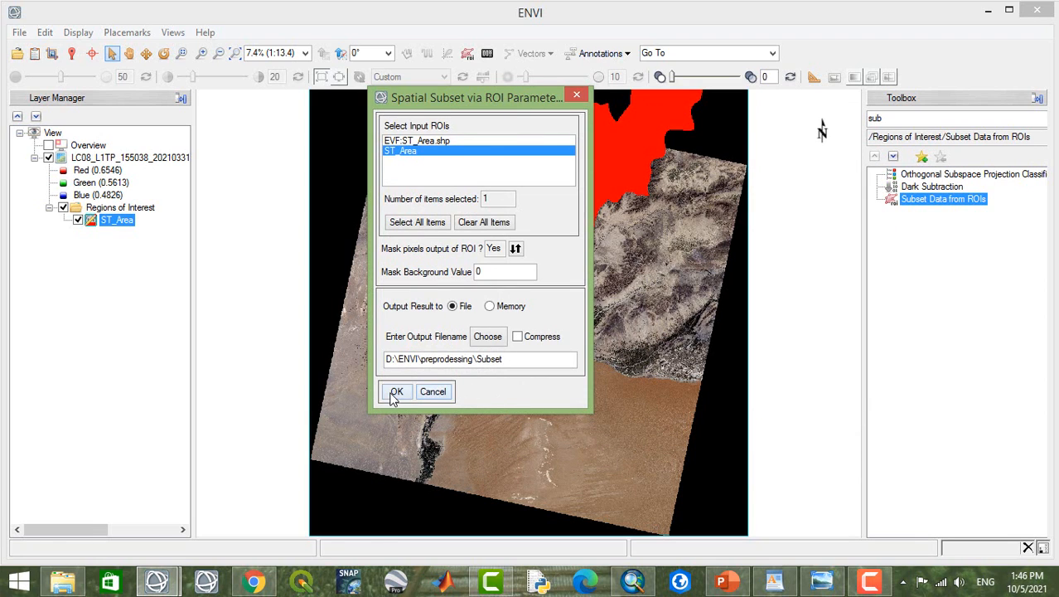
{"action": "left_click", "coordinate": [395, 392]}
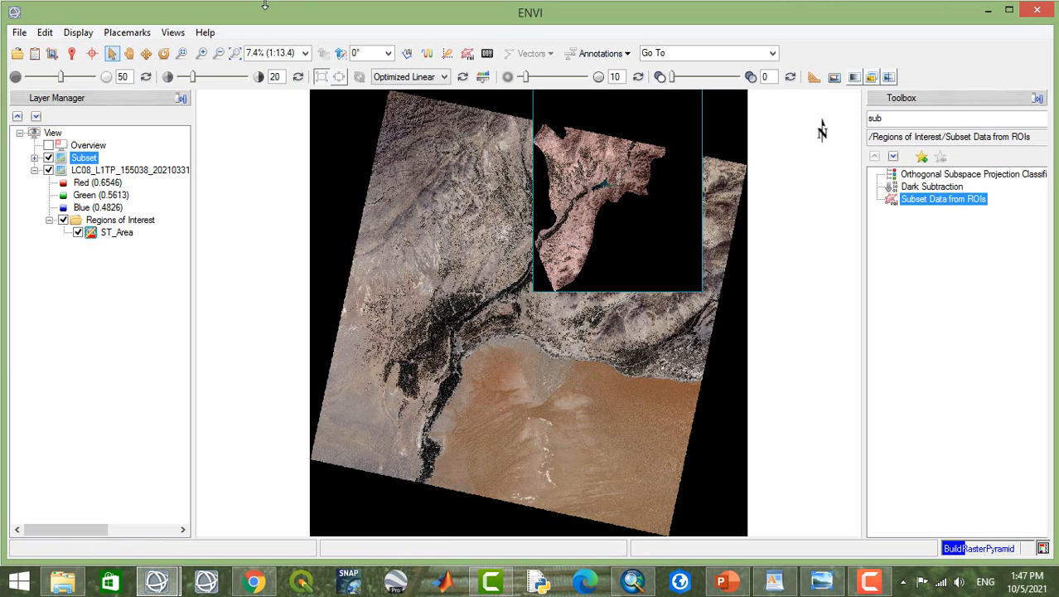
Step: Hide the original LC08 MTL scene layer and inspect the Subset image up close around the reservoir
{"action": "left_click", "coordinate": [48, 169]}
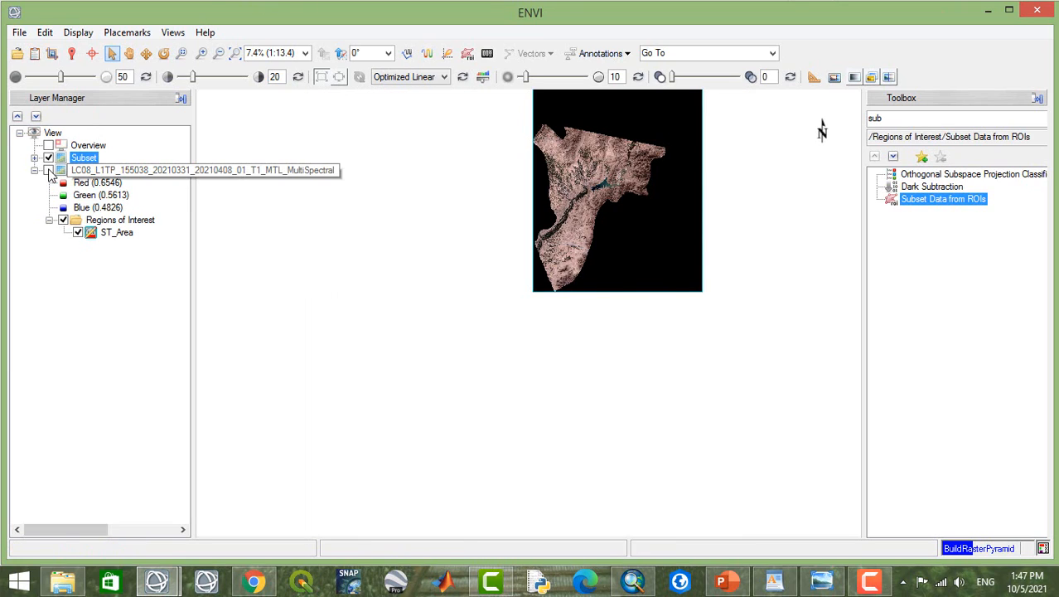
{"action": "left_click", "coordinate": [128, 53]}
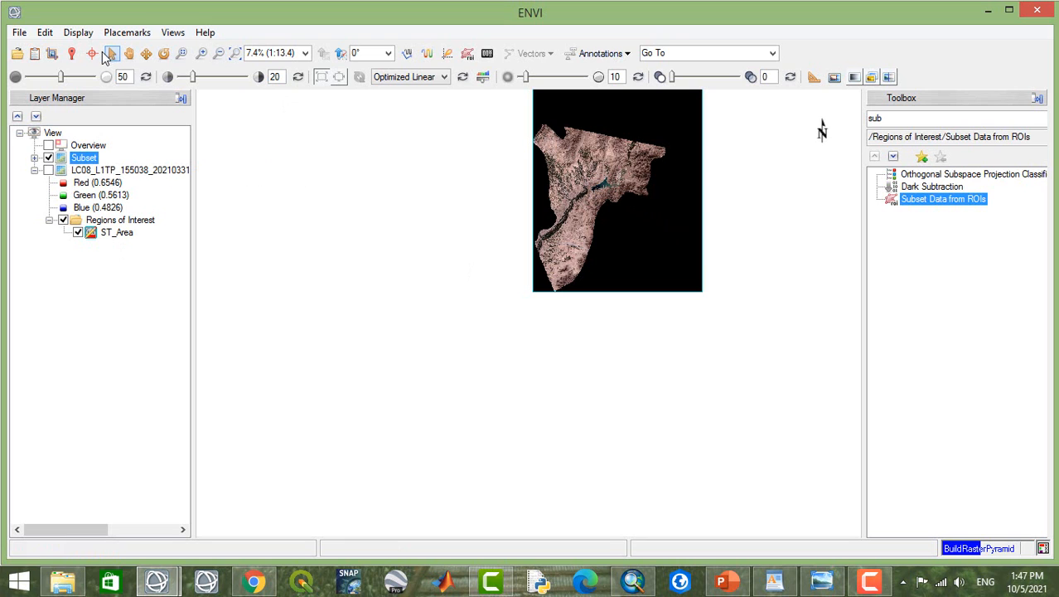
{"action": "left_click_drag", "start_coordinate": [612, 180], "coordinate": [524, 208]}
{"action": "scroll", "coordinate": [489, 252], "scroll_direction": "up", "scroll_amount": 3}
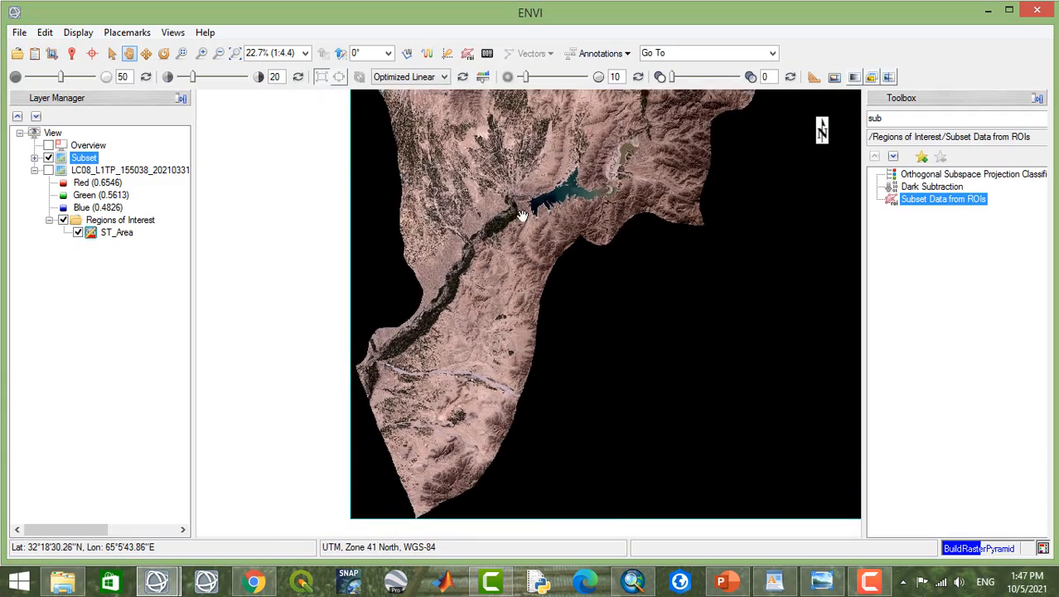
{"action": "scroll", "coordinate": [513, 246], "scroll_direction": "up", "scroll_amount": 3}
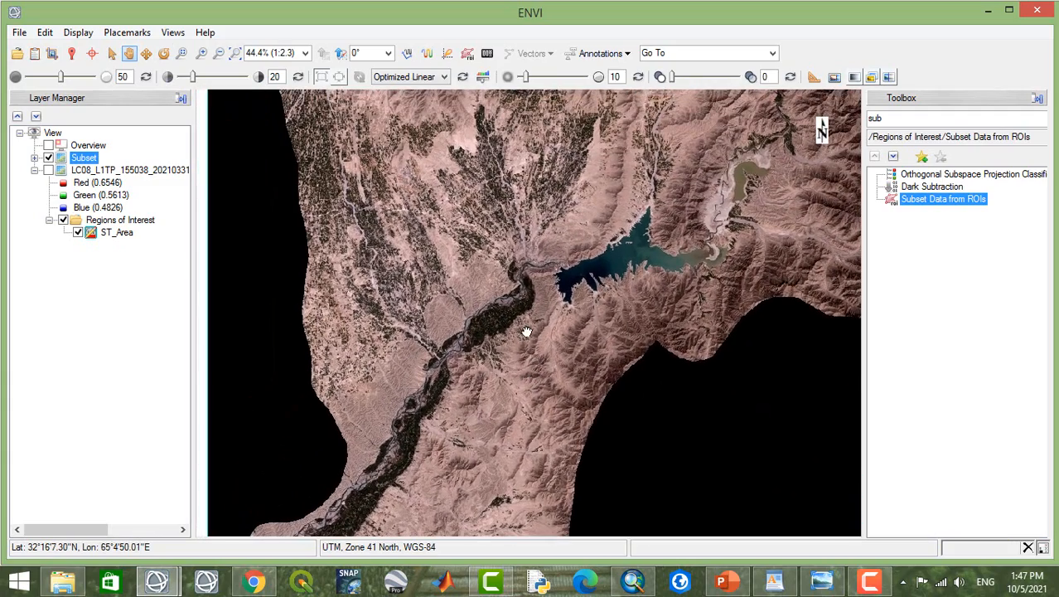
{"action": "left_click_drag", "start_coordinate": [573, 108], "coordinate": [543, 106]}
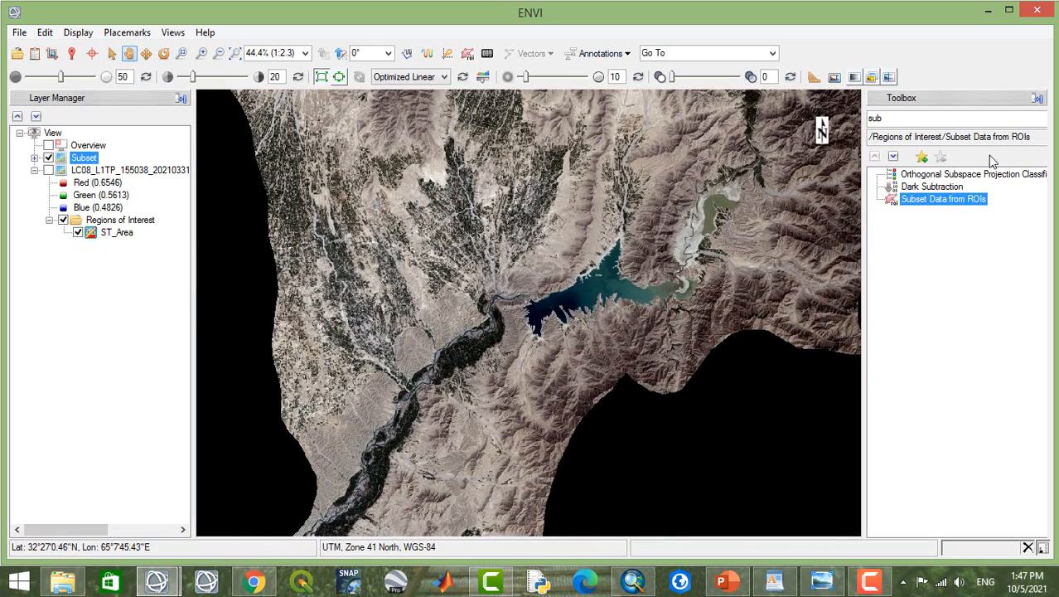
Step: Replace the toolbox search with "radio", launch Radiometric Calibration and choose Subset with all seven bands as input
{"action": "left_click", "coordinate": [909, 121]}
{"action": "key", "text": "BackSpace"}
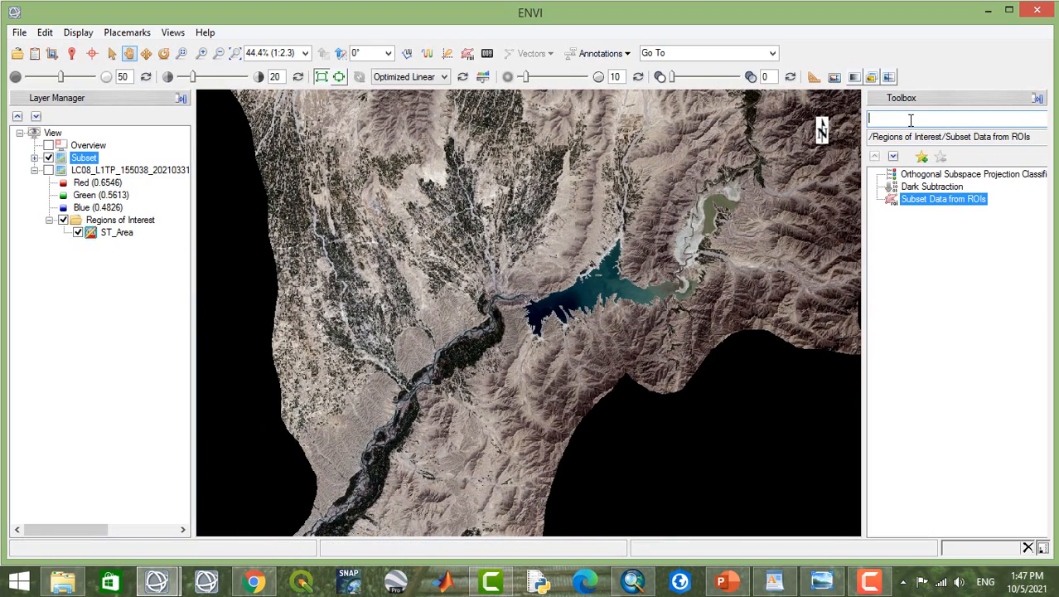
{"action": "type", "text": "and"}
{"action": "key", "text": "BackSpace"}
{"action": "key", "text": "BackSpace"}
{"action": "key", "text": "BackSpace"}
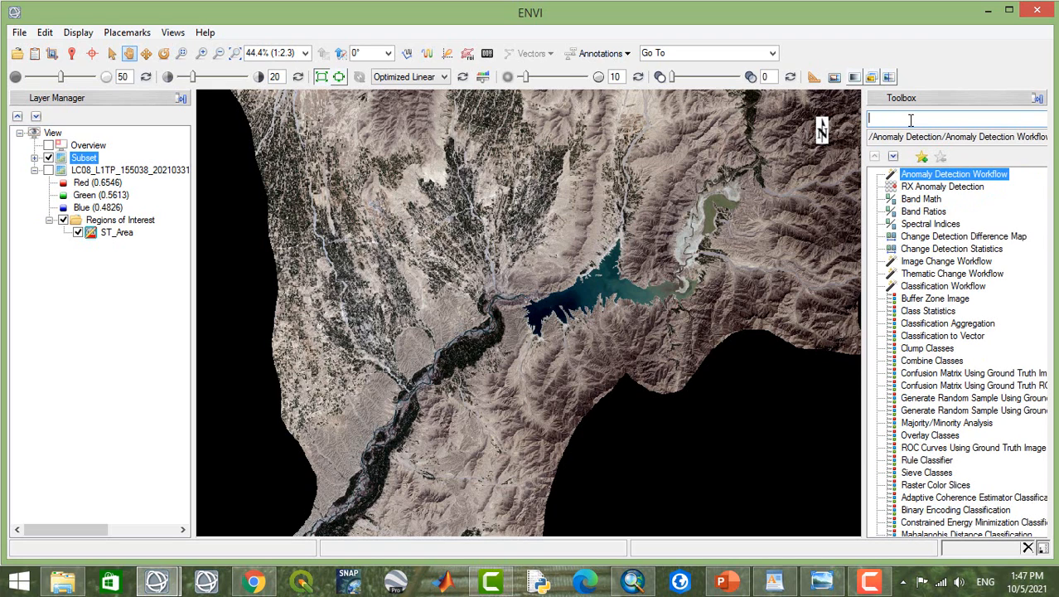
{"action": "type", "text": "radio"}
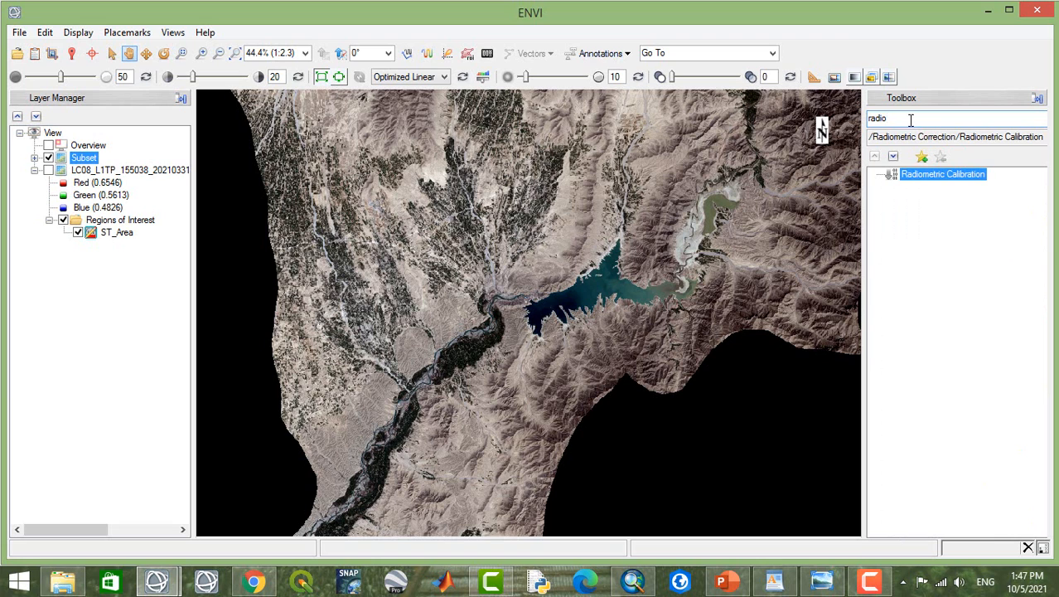
{"action": "double_click", "coordinate": [925, 175]}
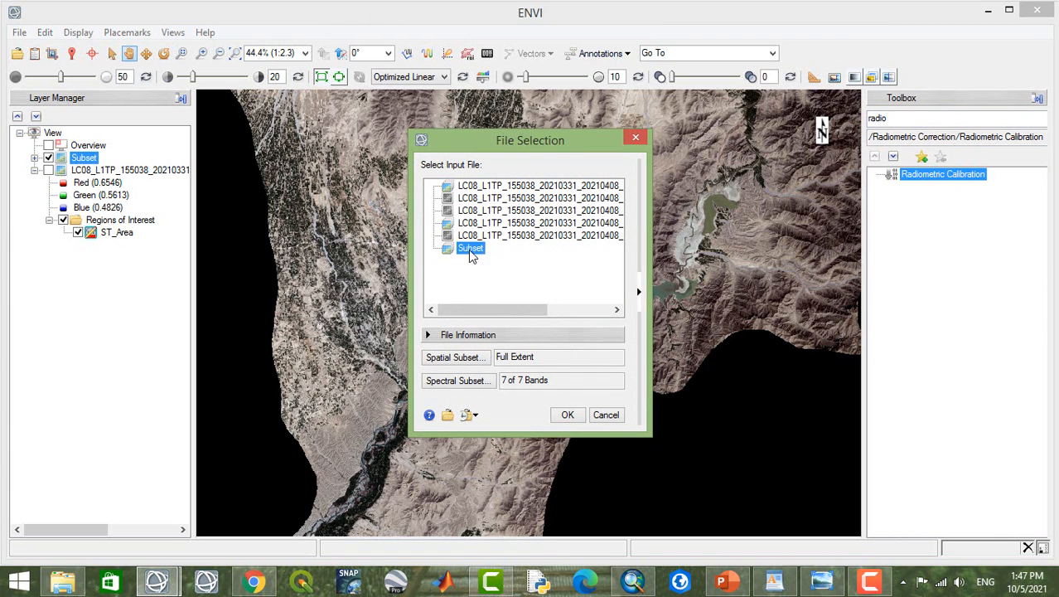
{"action": "left_click", "coordinate": [567, 414]}
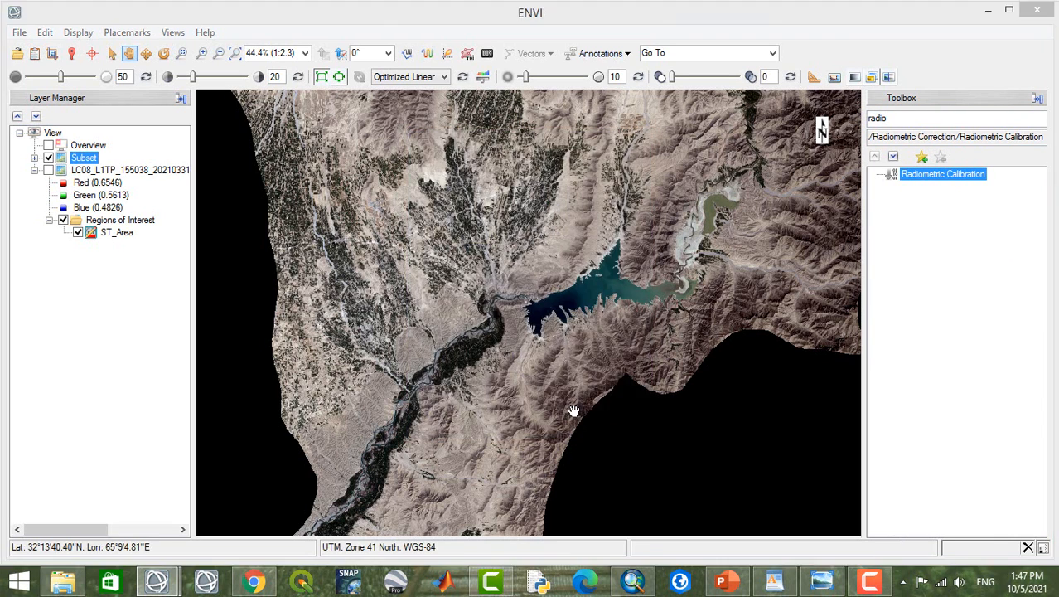
Step: Set the calibration type to Radiance and apply the FLAASH settings
{"action": "left_click", "coordinate": [515, 177]}
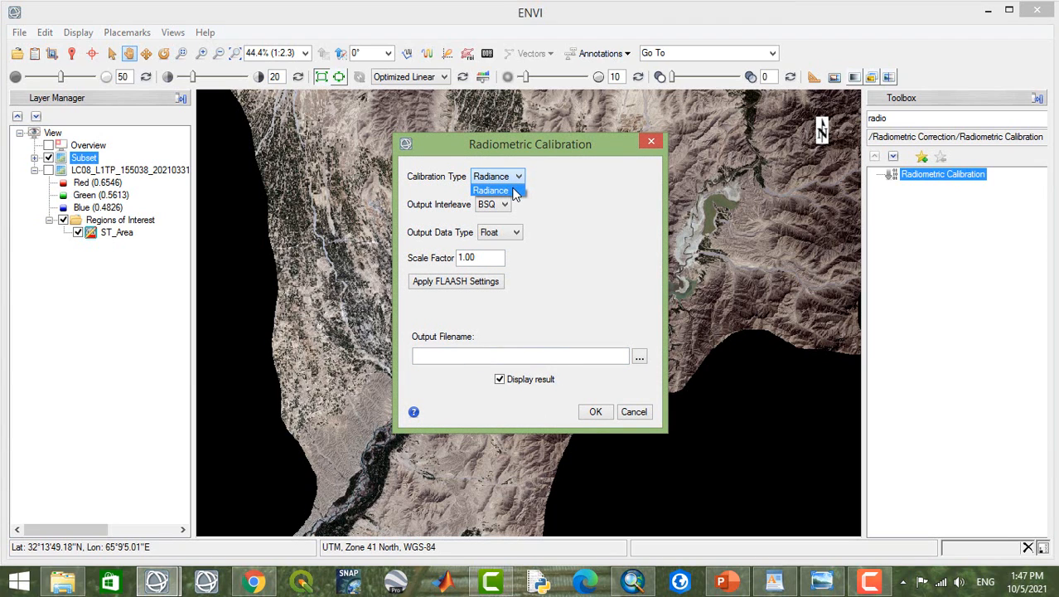
{"action": "left_click", "coordinate": [512, 193]}
{"action": "left_click", "coordinate": [468, 283]}
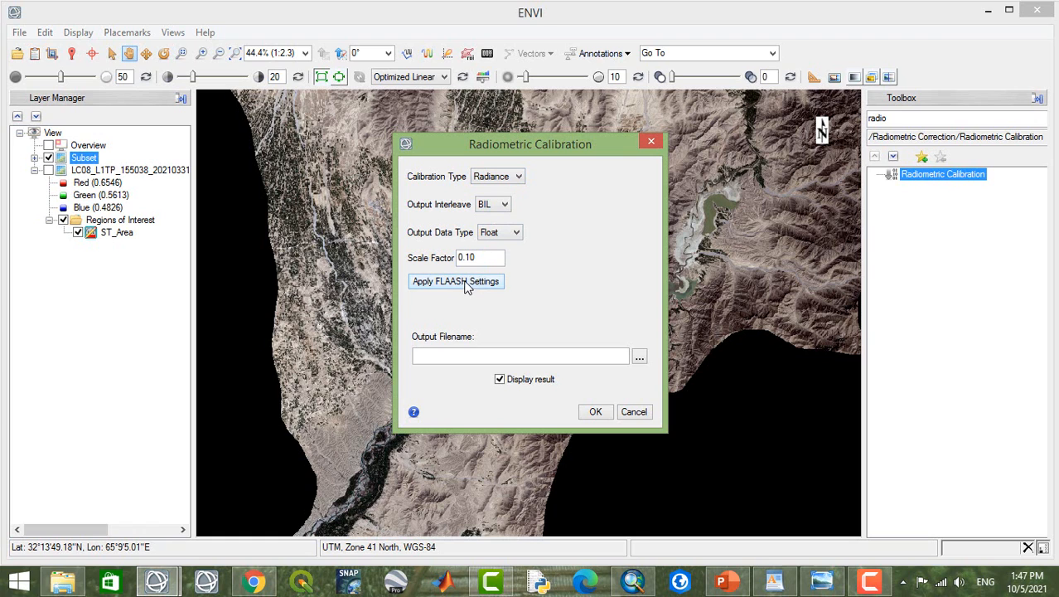
Step: Name the calibration output radiometric in the preprodessing folder and run the calibration with the result displayed
{"action": "left_click", "coordinate": [639, 357]}
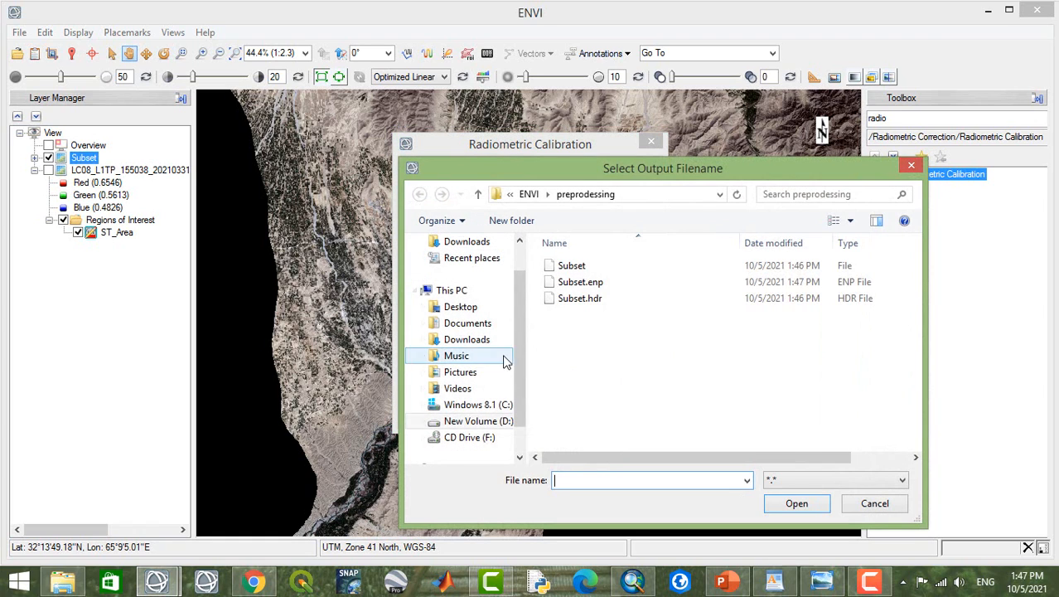
{"action": "left_click", "coordinate": [606, 479]}
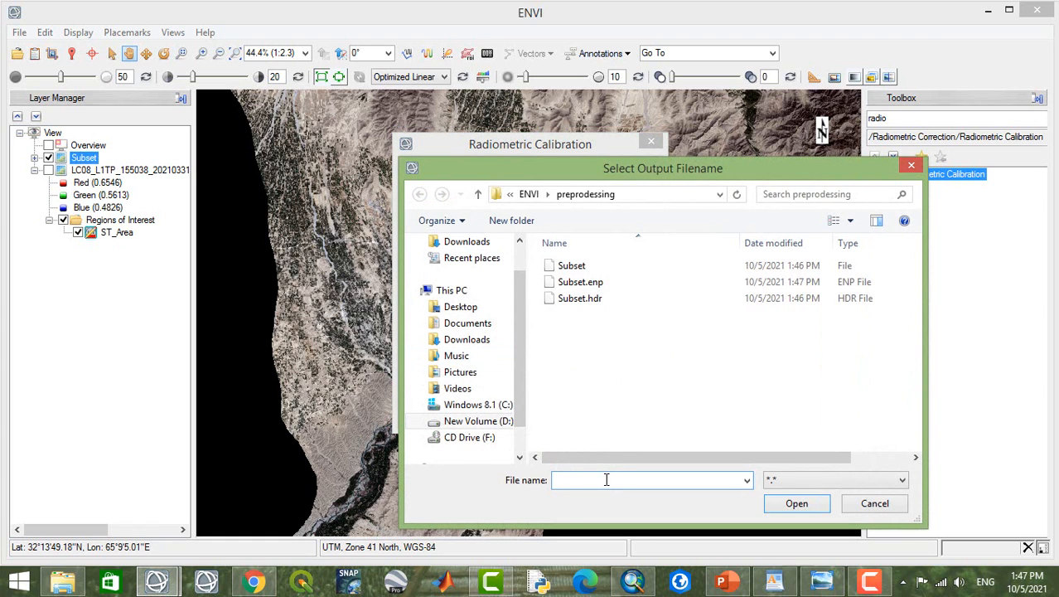
{"action": "type", "text": "radiometric"}
{"action": "left_click", "coordinate": [810, 504]}
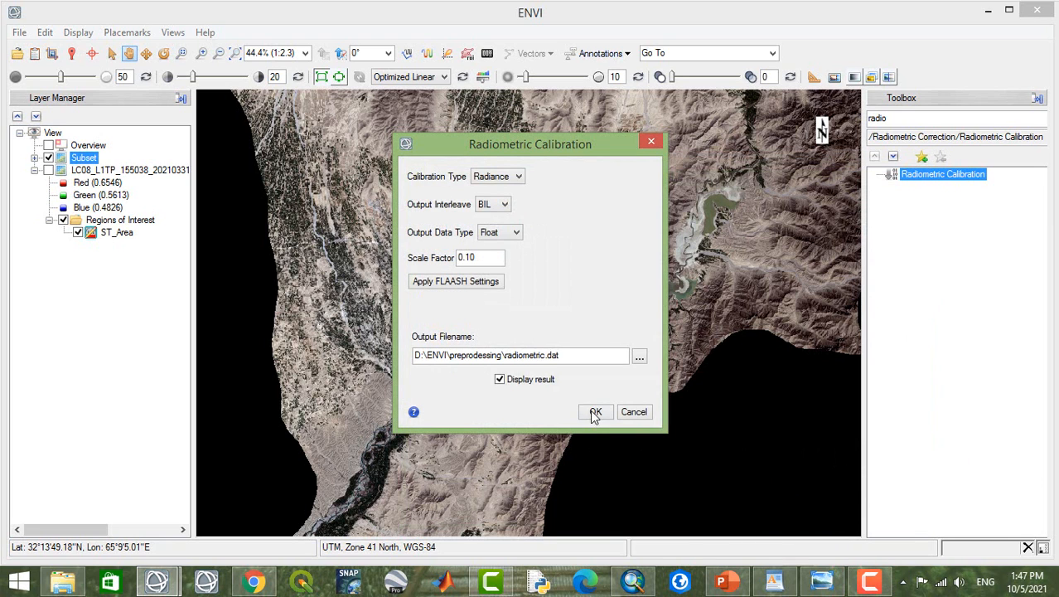
{"action": "left_click", "coordinate": [595, 411]}
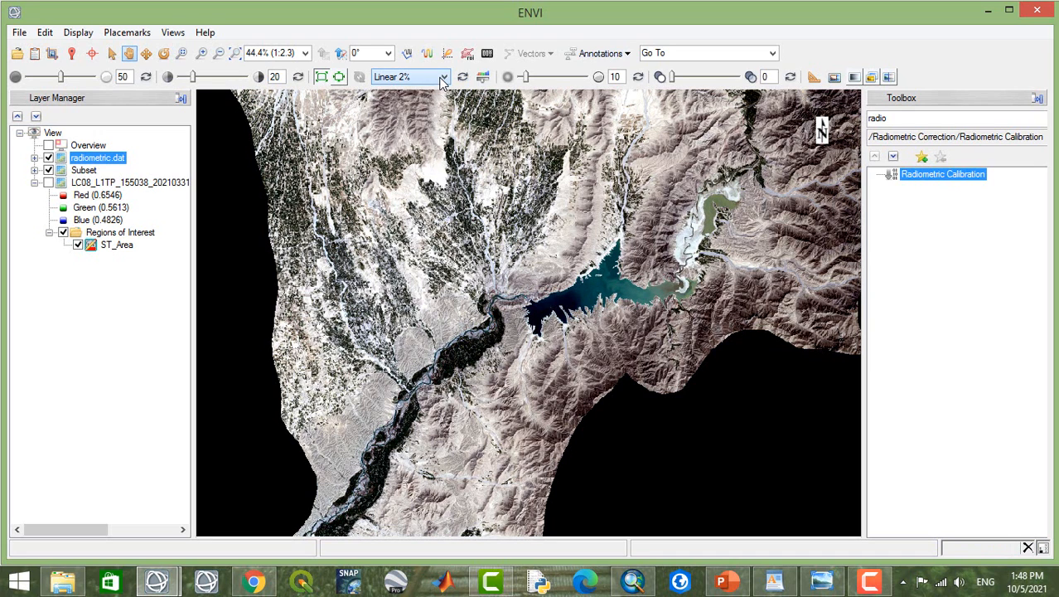
Step: Apply a Linear 1% stretch to the radiometric.dat layer
{"action": "left_click", "coordinate": [443, 77]}
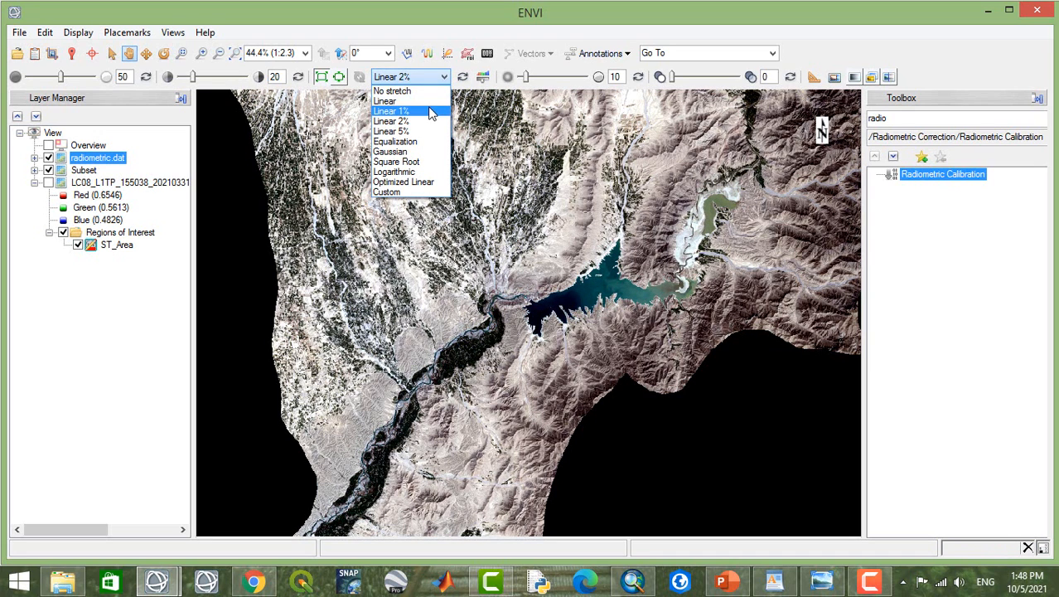
{"action": "left_click", "coordinate": [422, 111]}
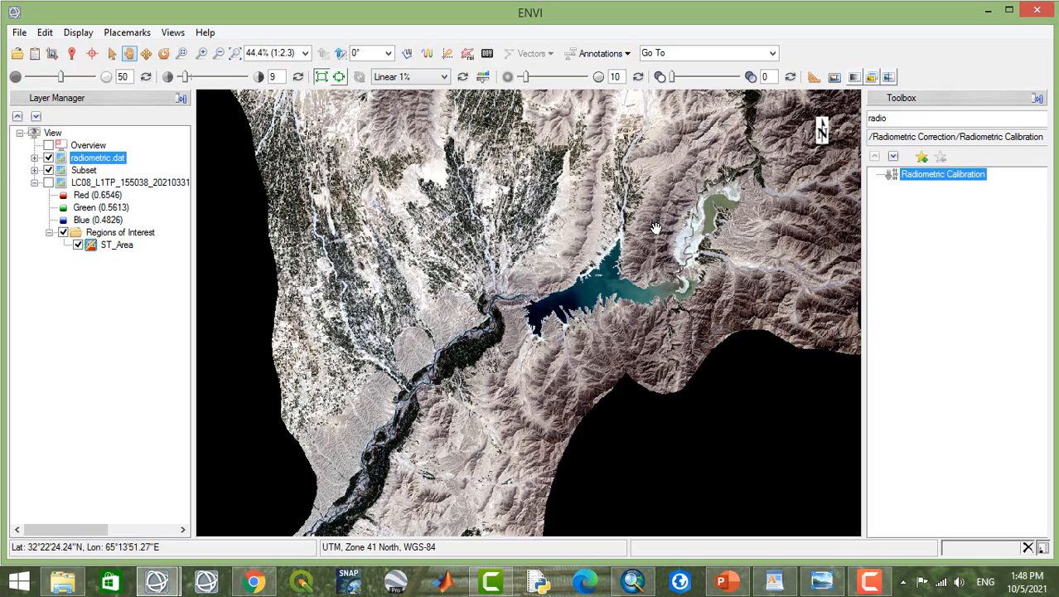
{"action": "left_click_drag", "start_coordinate": [615, 189], "coordinate": [565, 211]}
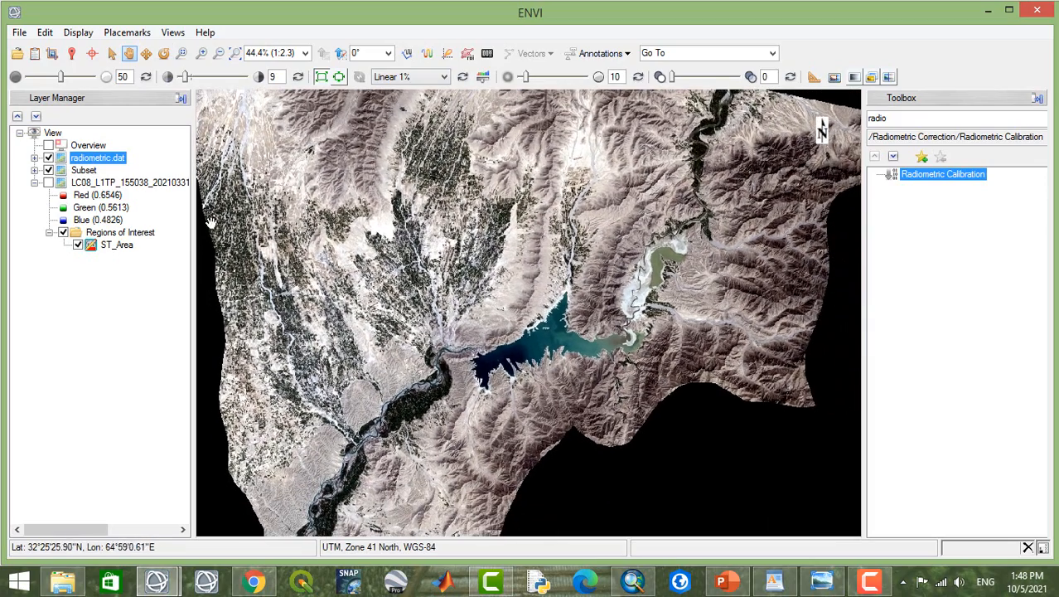
Step: Hide the Subset layer and inspect the calibrated radiometric.dat image from its southern tip to the reservoir
{"action": "left_click", "coordinate": [49, 170]}
{"action": "left_click_drag", "start_coordinate": [444, 106], "coordinate": [500, 103]}
{"action": "left_click_drag", "start_coordinate": [476, 279], "coordinate": [491, 95]}
{"action": "left_click_drag", "start_coordinate": [452, 293], "coordinate": [510, 171]}
{"action": "left_click_drag", "start_coordinate": [478, 379], "coordinate": [529, 239]}
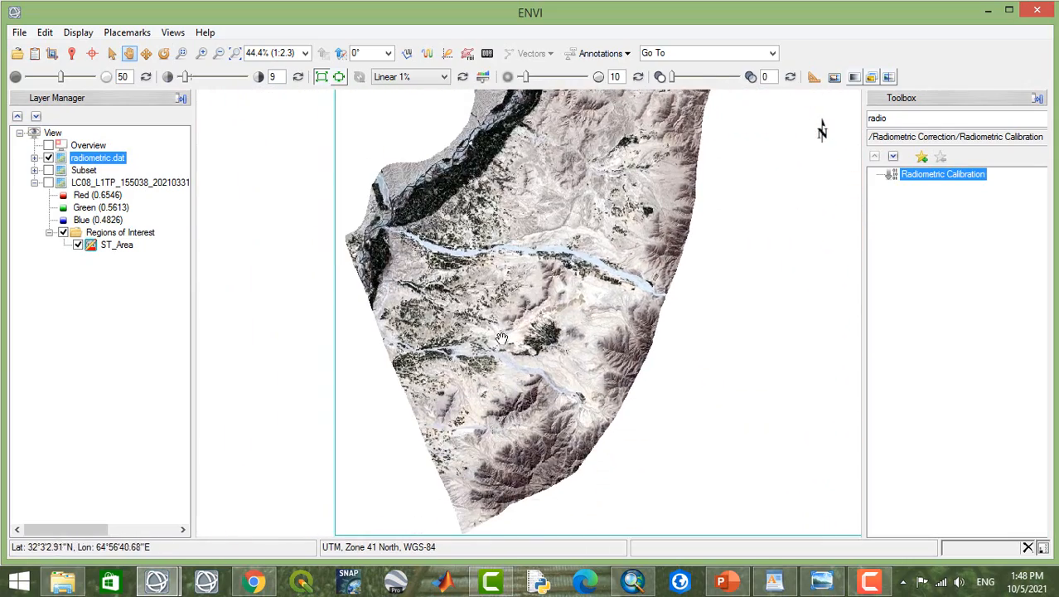
{"action": "left_click_drag", "start_coordinate": [572, 300], "coordinate": [512, 447]}
{"action": "left_click_drag", "start_coordinate": [569, 164], "coordinate": [531, 305]}
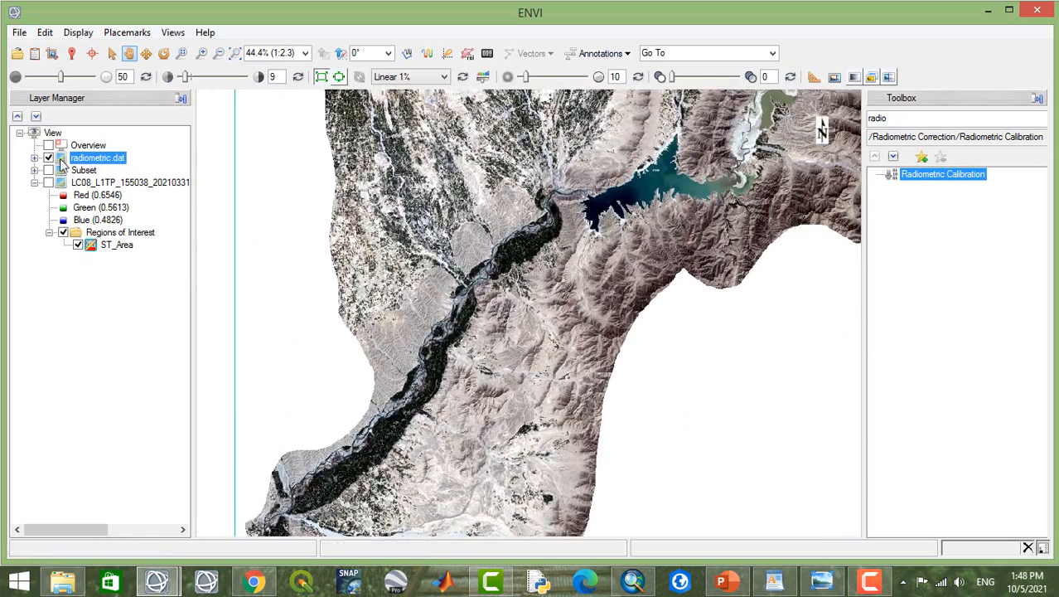
Step: Change the RGB bands of radiometric.dat to Near Infrared for red, Red for green and Green for blue
{"action": "left_click", "coordinate": [35, 157]}
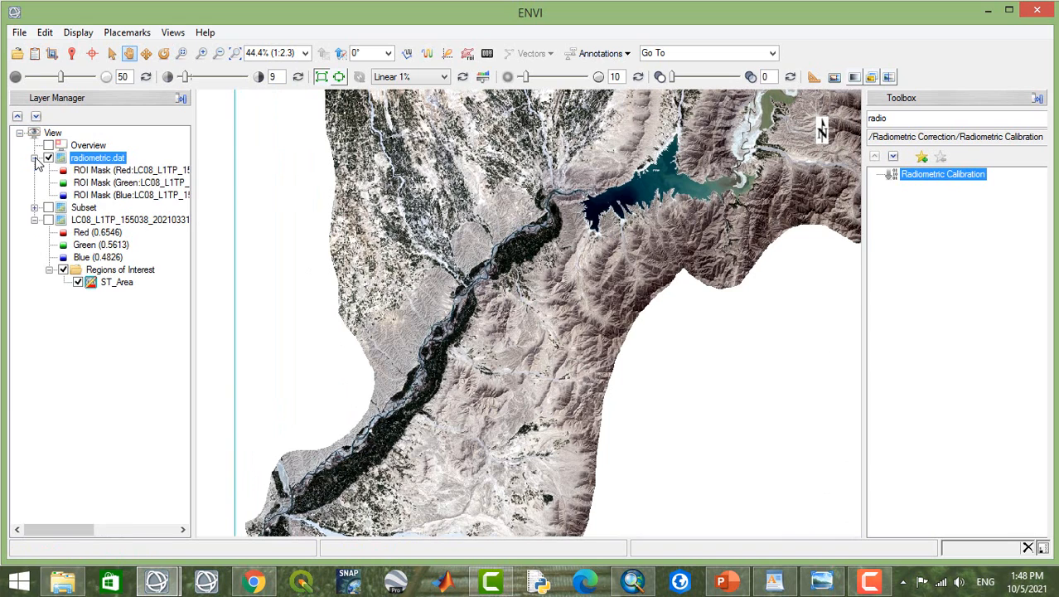
{"action": "right_click", "coordinate": [88, 157]}
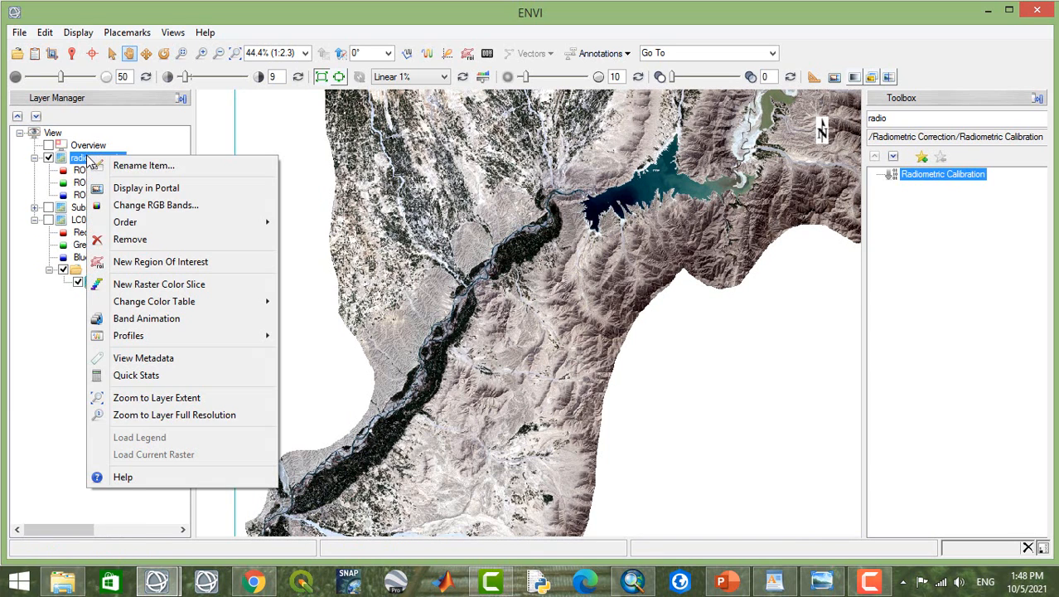
{"action": "left_click", "coordinate": [149, 205]}
{"action": "left_click", "coordinate": [464, 270]}
{"action": "left_click", "coordinate": [464, 257]}
{"action": "left_click", "coordinate": [464, 244]}
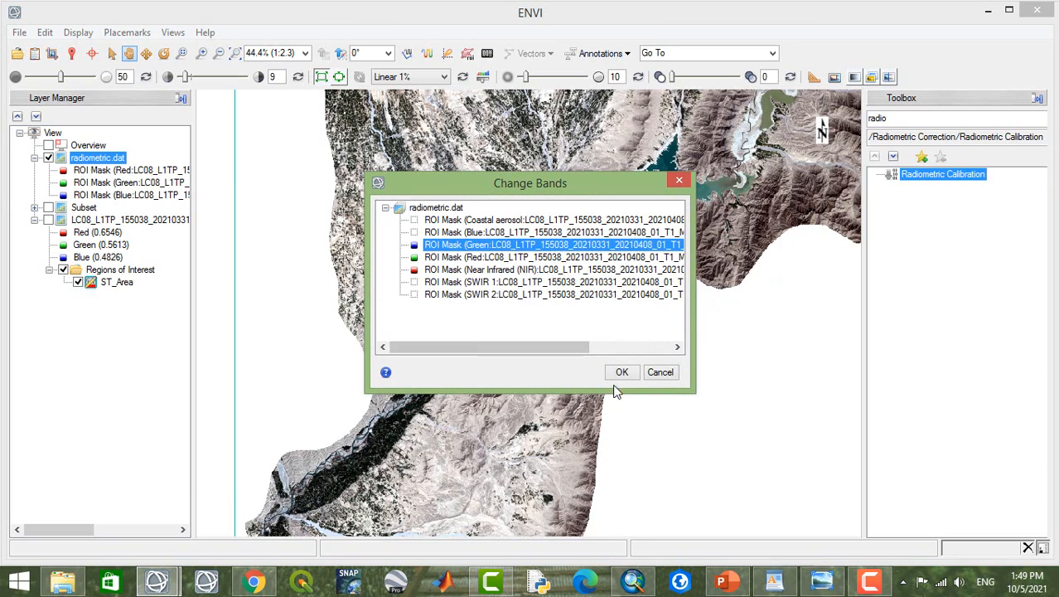
{"action": "left_click", "coordinate": [622, 372]}
Step: Examine vegetation, river, farmland and reservoir areas across the false-colour radiometric.dat image at close zoom
{"action": "left_click_drag", "start_coordinate": [615, 113], "coordinate": [554, 345]}
{"action": "scroll", "coordinate": [555, 344], "scroll_direction": "up", "scroll_amount": 6}
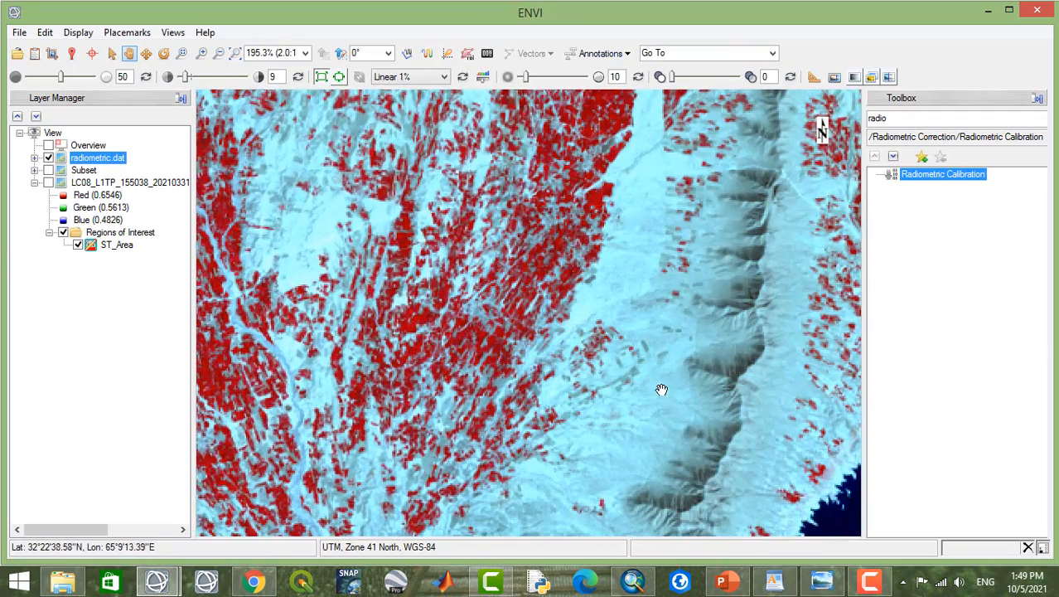
{"action": "left_click_drag", "start_coordinate": [662, 390], "coordinate": [515, 167]}
{"action": "left_click_drag", "start_coordinate": [603, 423], "coordinate": [596, 189]}
{"action": "left_click_drag", "start_coordinate": [449, 487], "coordinate": [640, 300]}
{"action": "left_click_drag", "start_coordinate": [452, 382], "coordinate": [646, 300]}
{"action": "left_click_drag", "start_coordinate": [497, 392], "coordinate": [603, 277]}
{"action": "left_click_drag", "start_coordinate": [451, 353], "coordinate": [564, 229]}
{"action": "left_click_drag", "start_coordinate": [409, 366], "coordinate": [562, 377]}
{"action": "left_click_drag", "start_coordinate": [735, 354], "coordinate": [516, 486]}
{"action": "left_click_drag", "start_coordinate": [667, 341], "coordinate": [549, 473]}
{"action": "left_click_drag", "start_coordinate": [670, 283], "coordinate": [492, 420]}
{"action": "left_click_drag", "start_coordinate": [556, 299], "coordinate": [421, 368]}
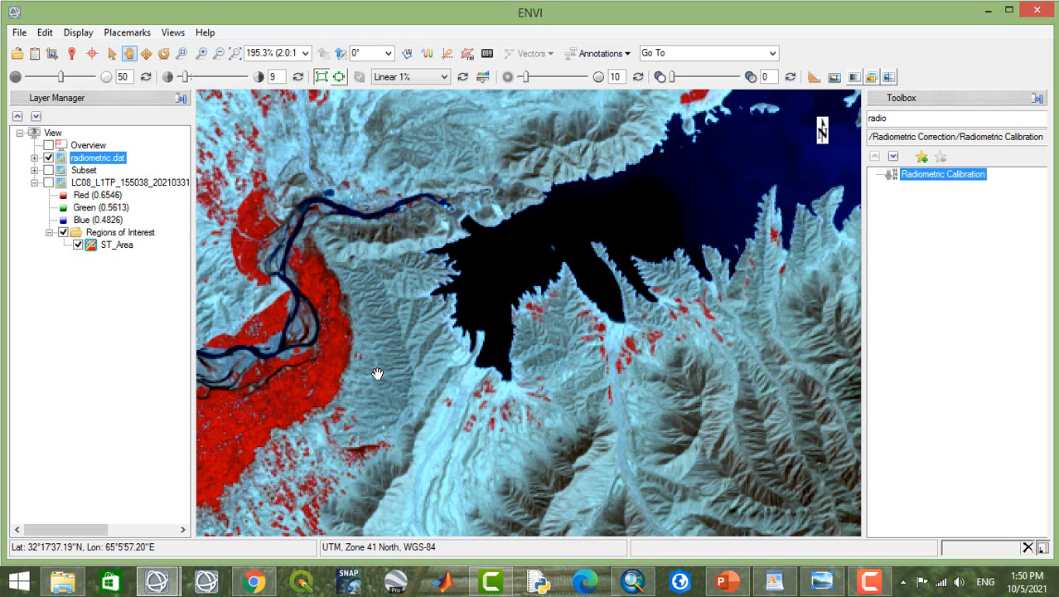
{"action": "left_click_drag", "start_coordinate": [450, 263], "coordinate": [508, 227]}
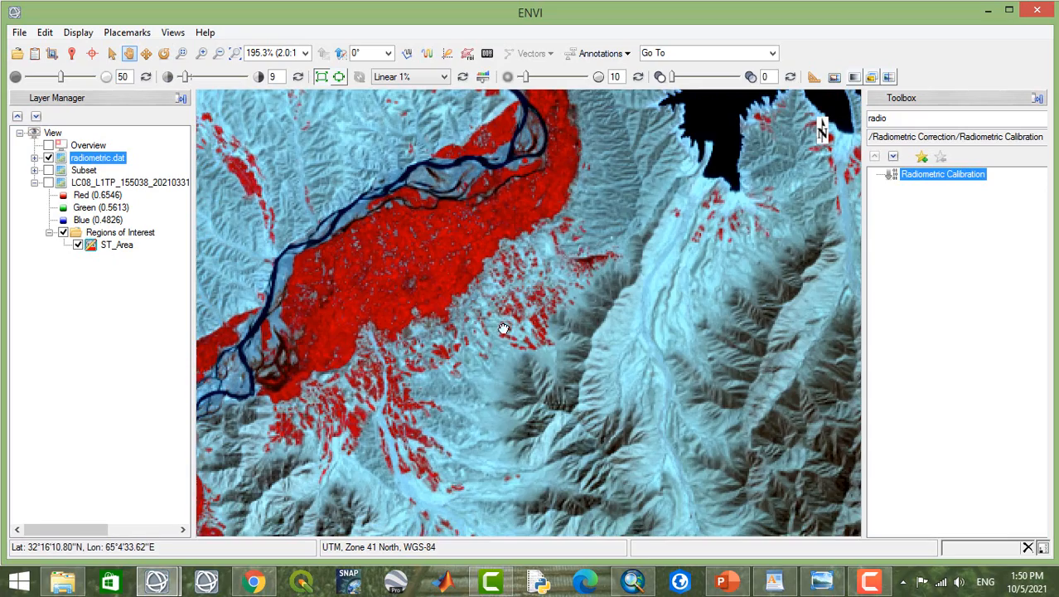
{"action": "left_click_drag", "start_coordinate": [489, 327], "coordinate": [623, 267]}
{"action": "left_click_drag", "start_coordinate": [444, 178], "coordinate": [595, 315]}
{"action": "left_click_drag", "start_coordinate": [445, 213], "coordinate": [472, 313]}
{"action": "left_click_drag", "start_coordinate": [399, 173], "coordinate": [441, 366]}
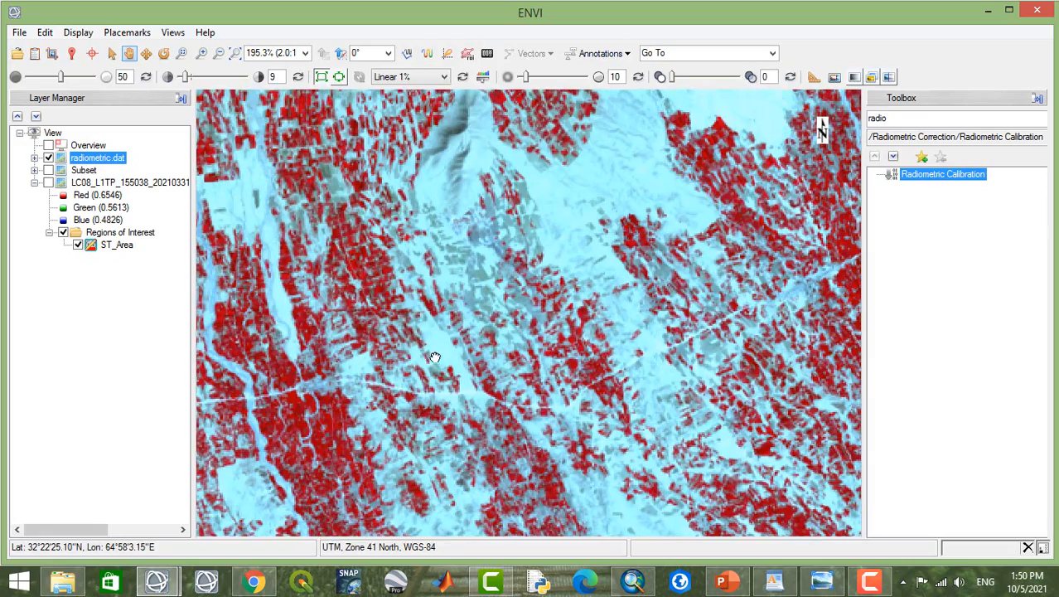
{"action": "left_click_drag", "start_coordinate": [629, 396], "coordinate": [371, 189]}
{"action": "left_click_drag", "start_coordinate": [573, 363], "coordinate": [393, 207]}
{"action": "left_click_drag", "start_coordinate": [569, 339], "coordinate": [374, 220]}
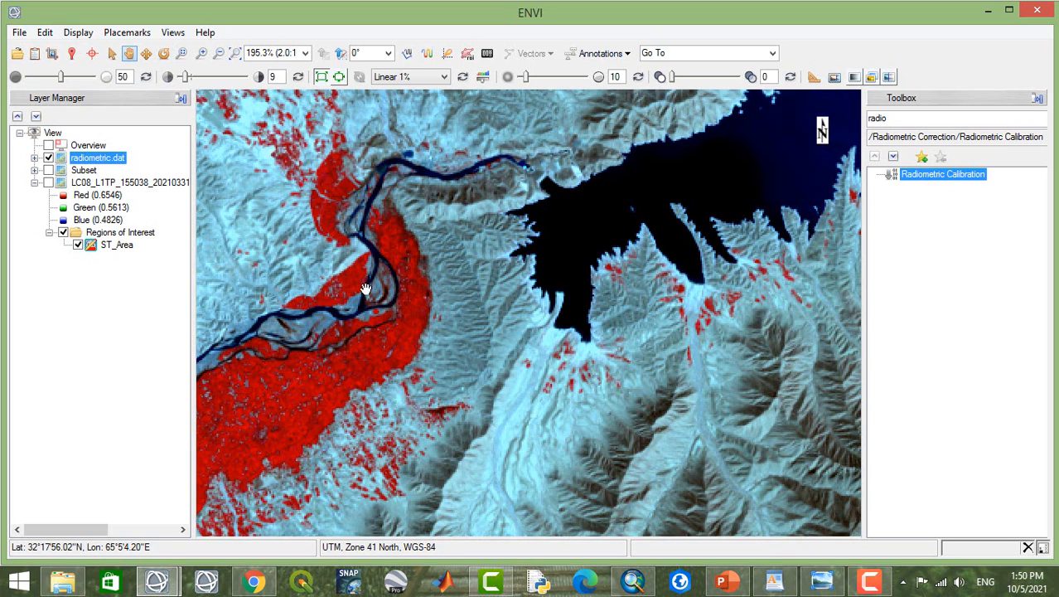
Step: Open the Spectral Library Viewer and browse the veg_1dry.sli spectra in the veg_lib library
{"action": "left_click", "coordinate": [77, 33]}
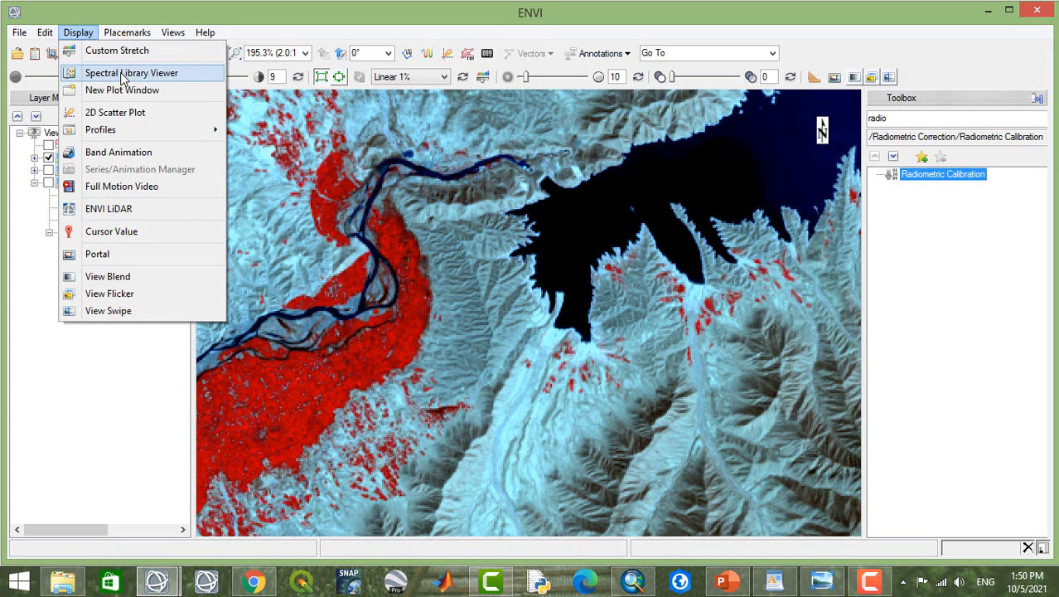
{"action": "left_click", "coordinate": [153, 74]}
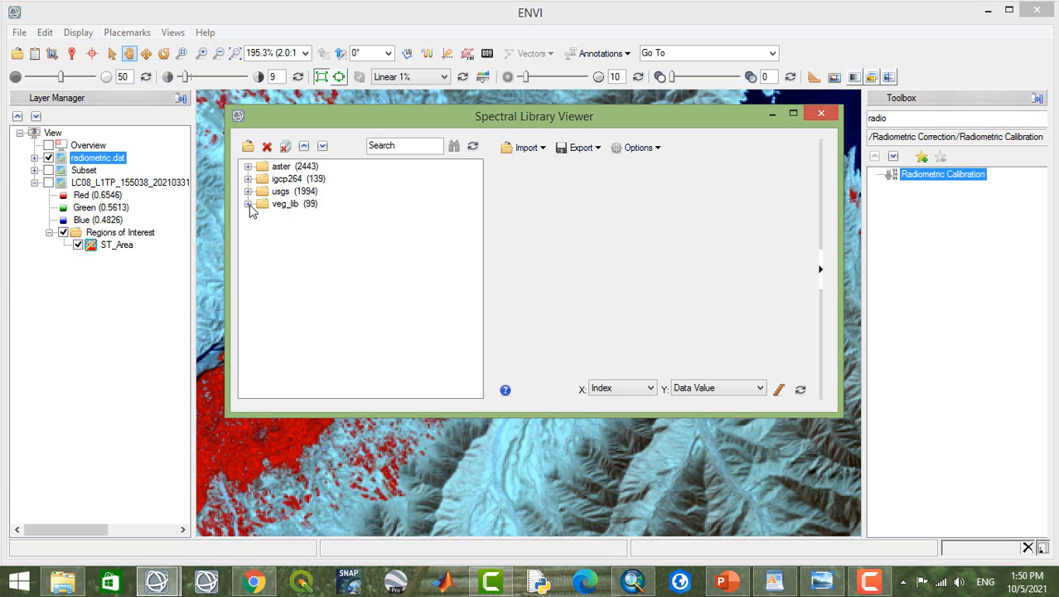
{"action": "left_click", "coordinate": [248, 204]}
{"action": "left_click", "coordinate": [262, 217]}
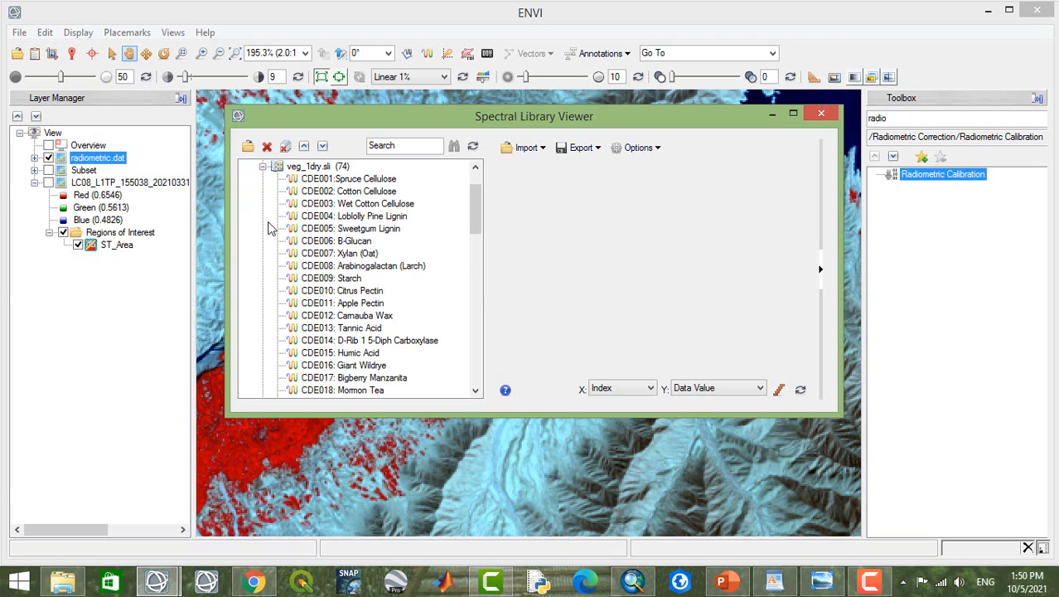
{"action": "left_click_drag", "start_coordinate": [477, 200], "coordinate": [479, 171]}
Step: Search the spectral libraries for "water" and expand all library folders to list the matching spectra
{"action": "left_click", "coordinate": [413, 144]}
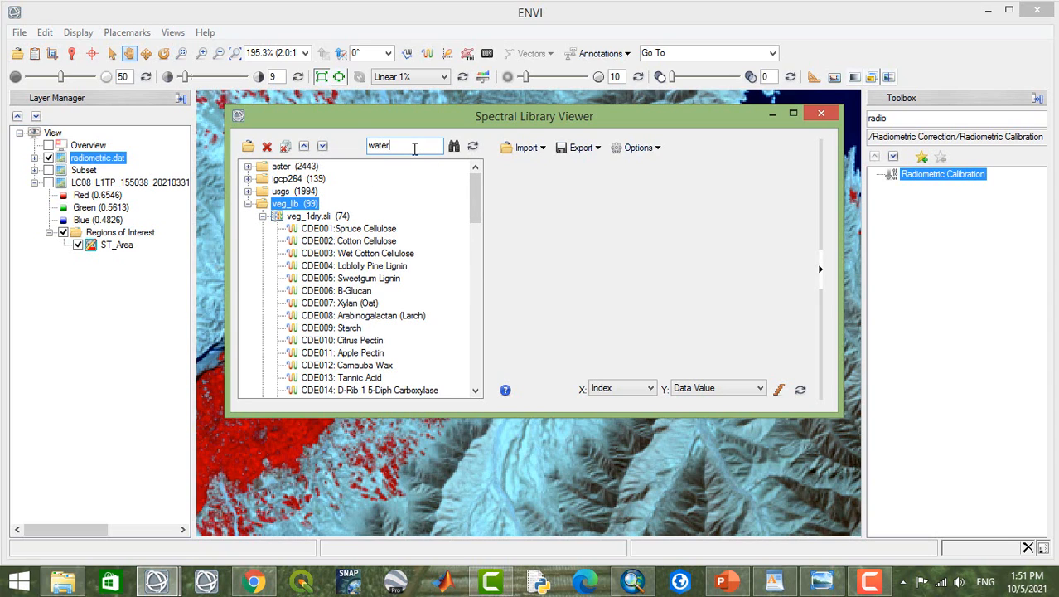
{"action": "type", "text": "water"}
{"action": "key", "text": "Return"}
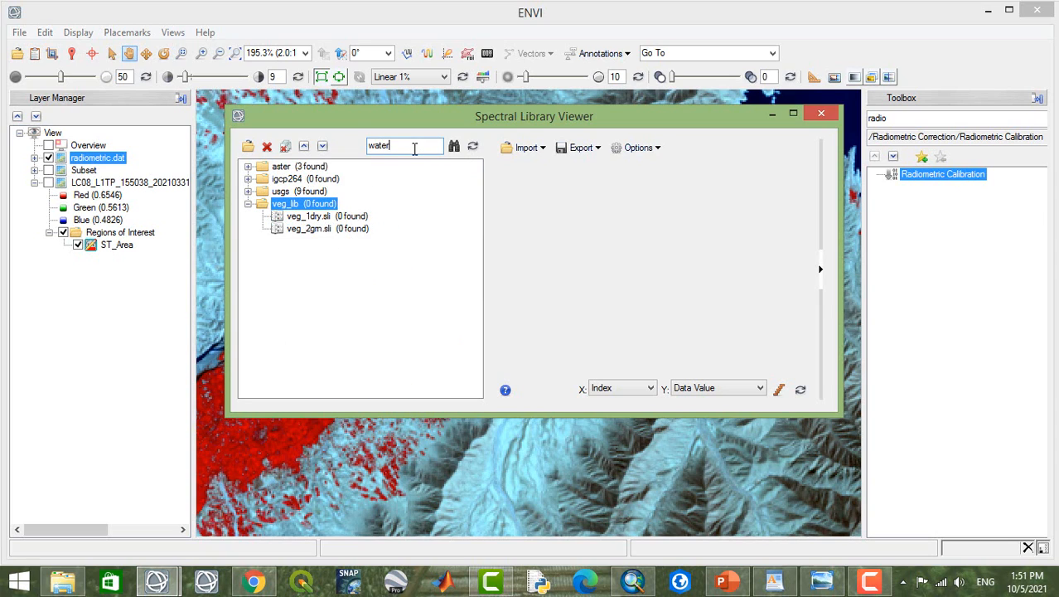
{"action": "left_click", "coordinate": [323, 146]}
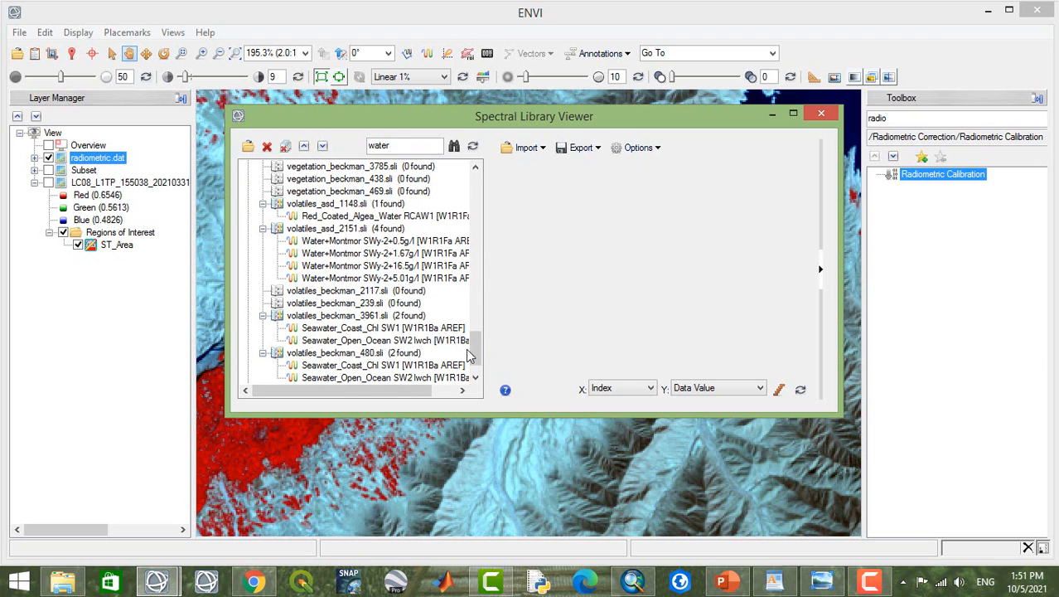
Step: Plot the four Water+Montmor SWy-2 spectra (0.5, 1.67, 16.5 and 5.01 g/l) from the volatiles_asd_2151.sli library
{"action": "mouse_move", "coordinate": [473, 348]}
{"action": "left_mouse_down"}
{"action": "mouse_move", "coordinate": [471, 254]}
{"action": "mouse_move", "coordinate": [474, 348]}
{"action": "left_mouse_up"}
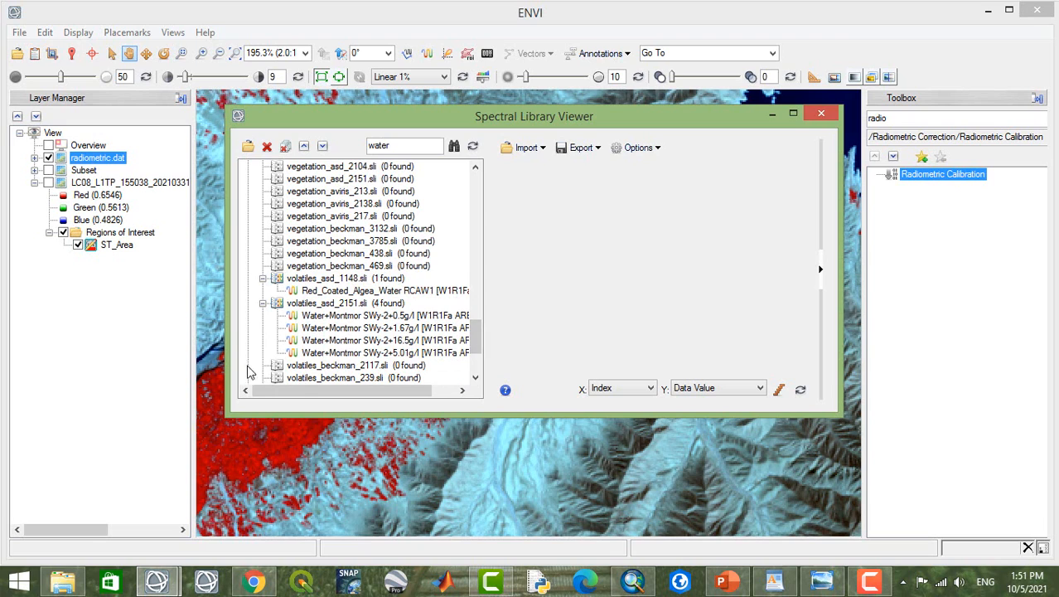
{"action": "left_click", "coordinate": [323, 317]}
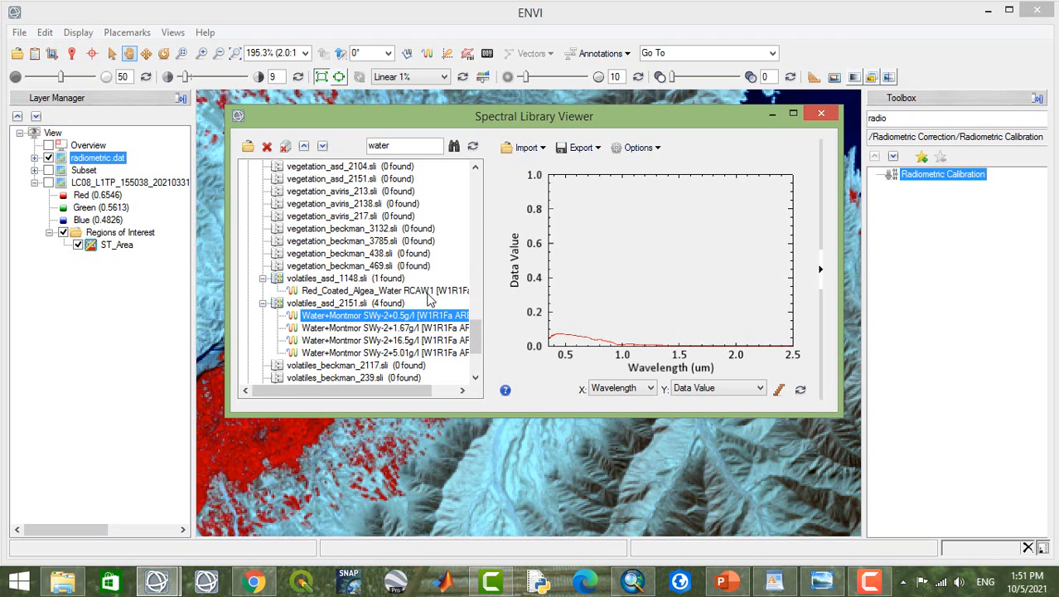
{"action": "left_click", "coordinate": [337, 329]}
{"action": "left_click", "coordinate": [337, 340]}
{"action": "left_click", "coordinate": [335, 354]}
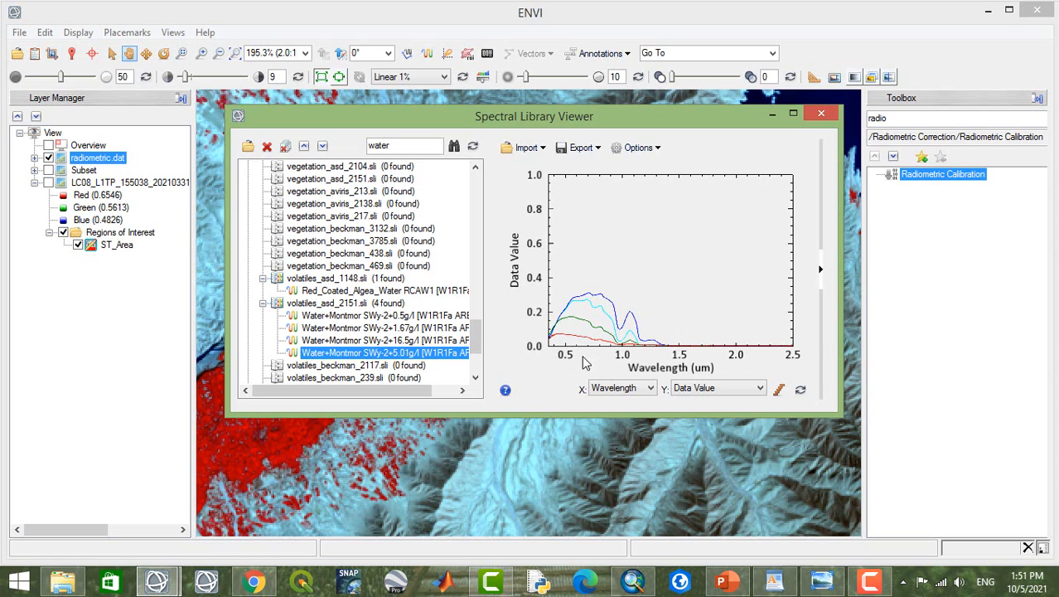
Step: Inspect the plotted water curves with the crosshair at several points along the wavelength axis
{"action": "left_click", "coordinate": [663, 351]}
{"action": "left_click", "coordinate": [672, 346]}
{"action": "left_click", "coordinate": [665, 348]}
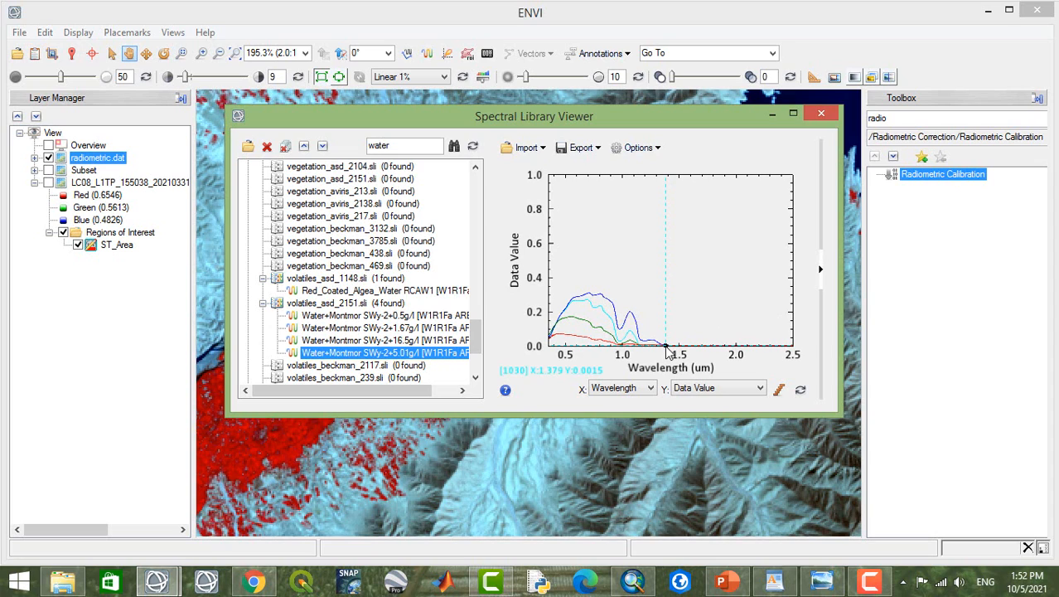
{"action": "left_click", "coordinate": [652, 346]}
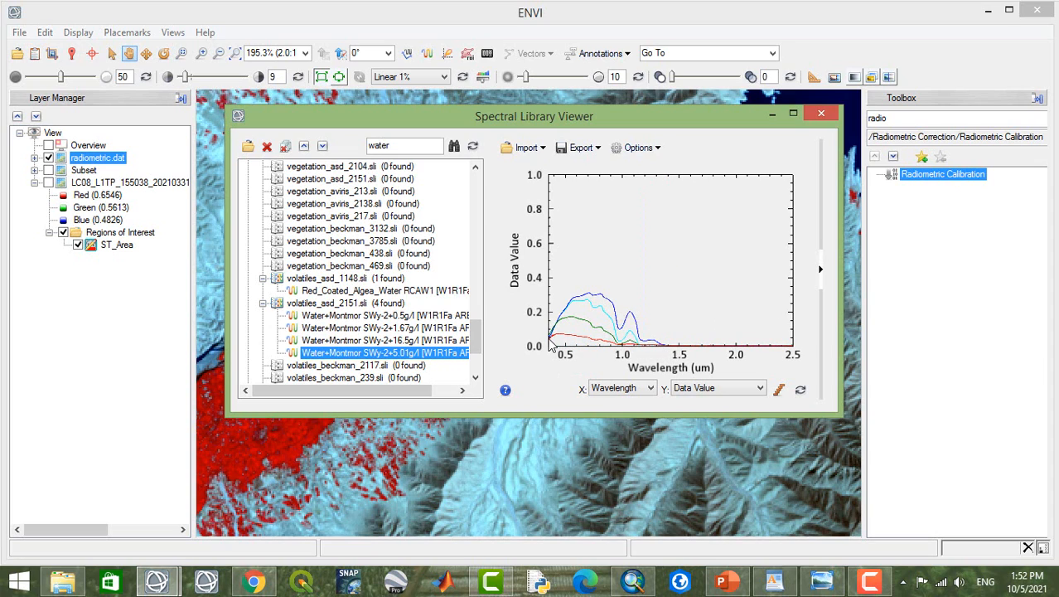
{"action": "left_click", "coordinate": [592, 348]}
{"action": "left_click", "coordinate": [592, 354]}
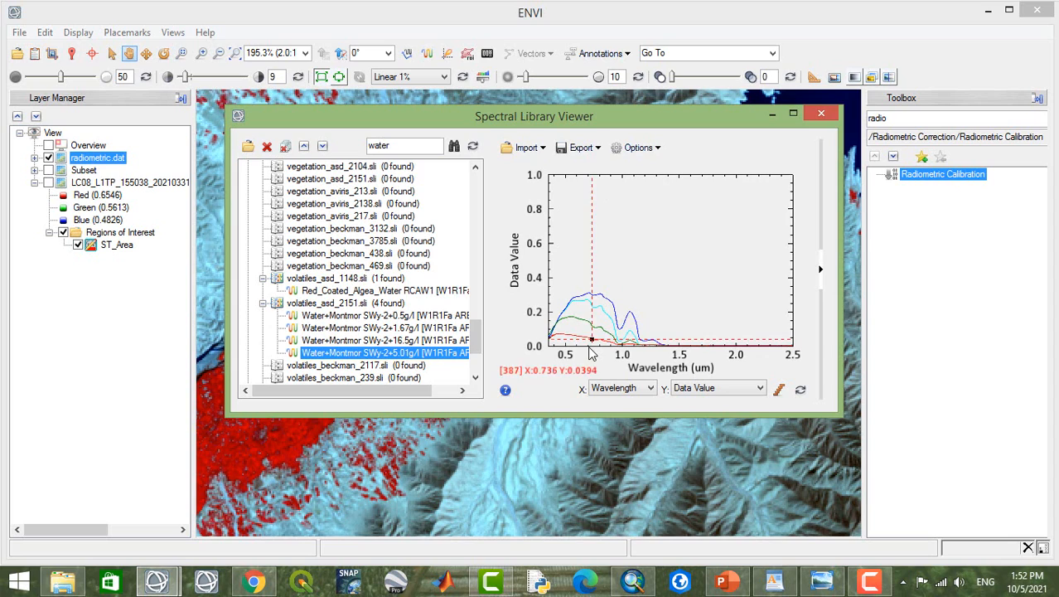
{"action": "left_click", "coordinate": [589, 348]}
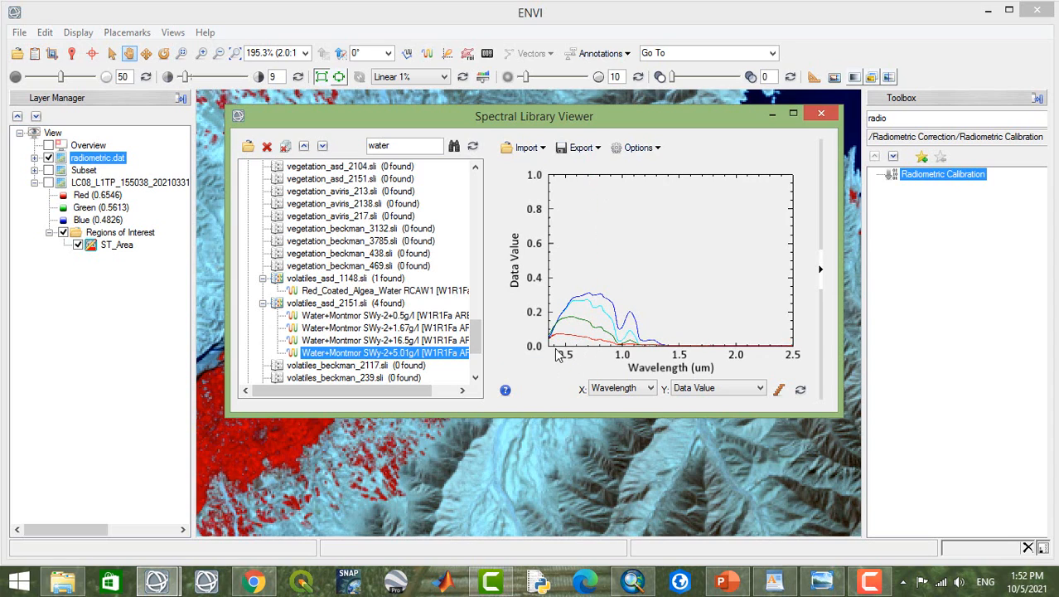
Step: Open the plotted water spectra in a new plot window and close that window
{"action": "double_click", "coordinate": [397, 145]}
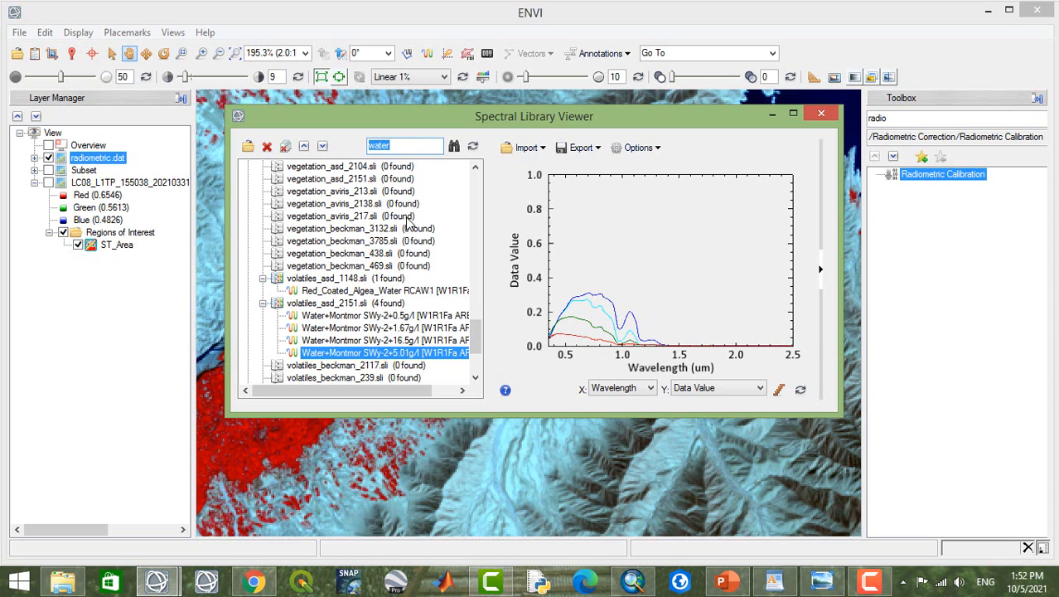
{"action": "left_click", "coordinate": [658, 149]}
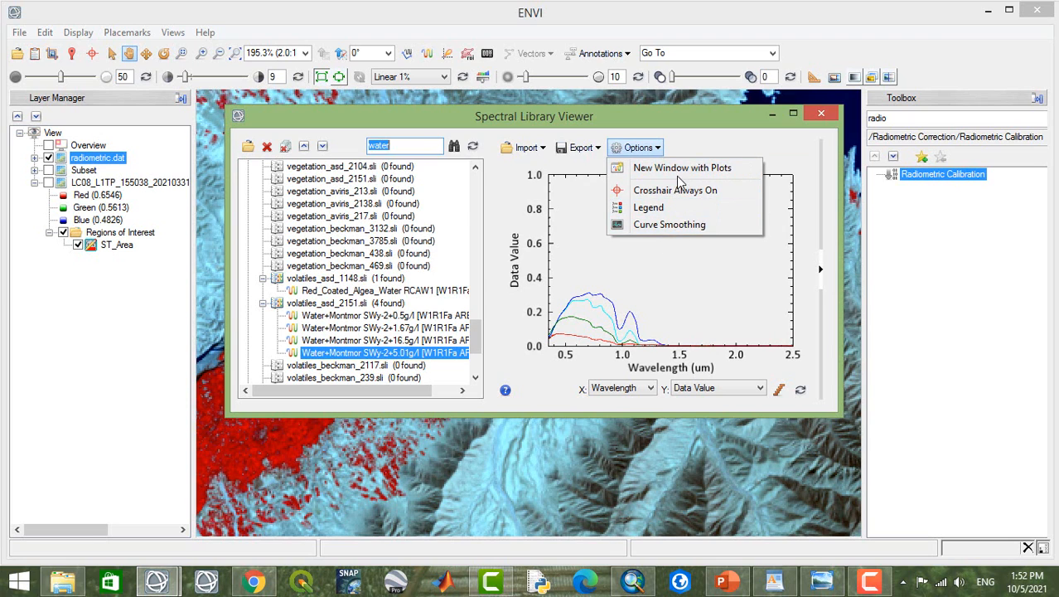
{"action": "left_click", "coordinate": [663, 167]}
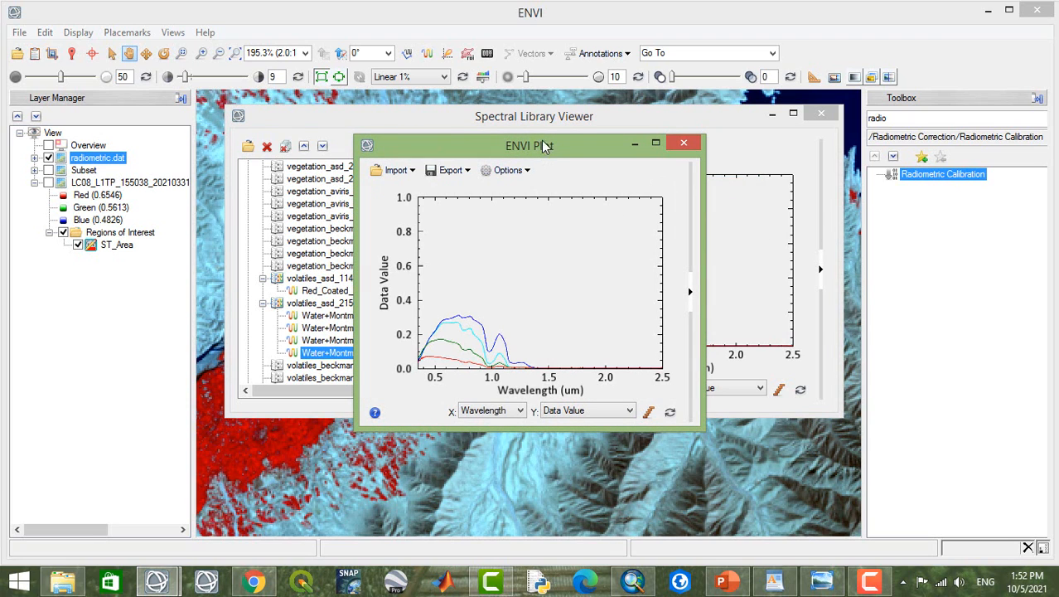
{"action": "left_click", "coordinate": [683, 143]}
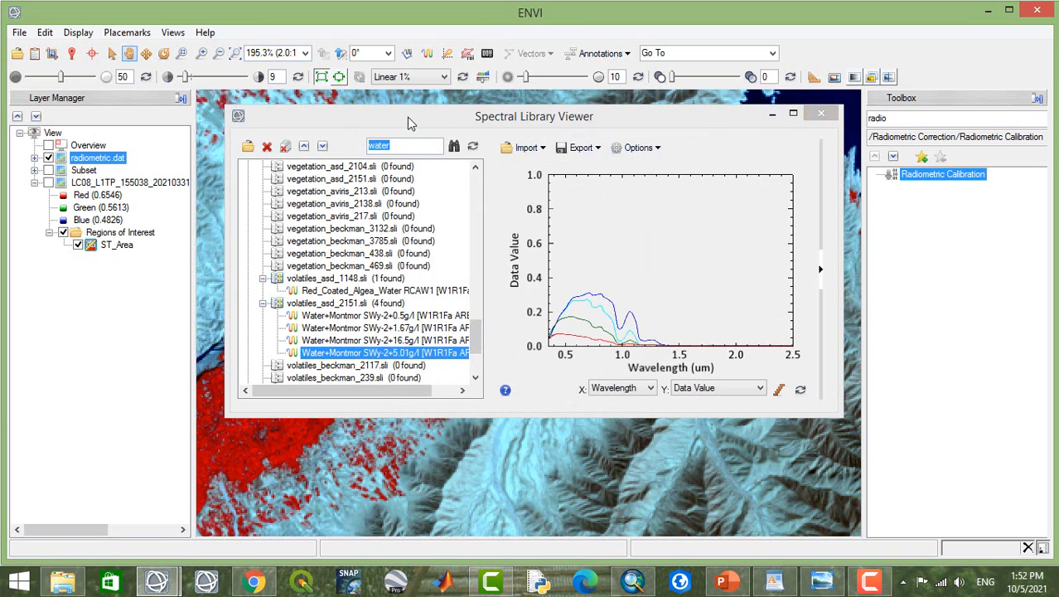
Step: Remove volatiles_asd_2151.sli from the viewer's library list and search the spectral libraries for "vege"
{"action": "left_click", "coordinate": [426, 145]}
{"action": "key", "text": "BackSpace"}
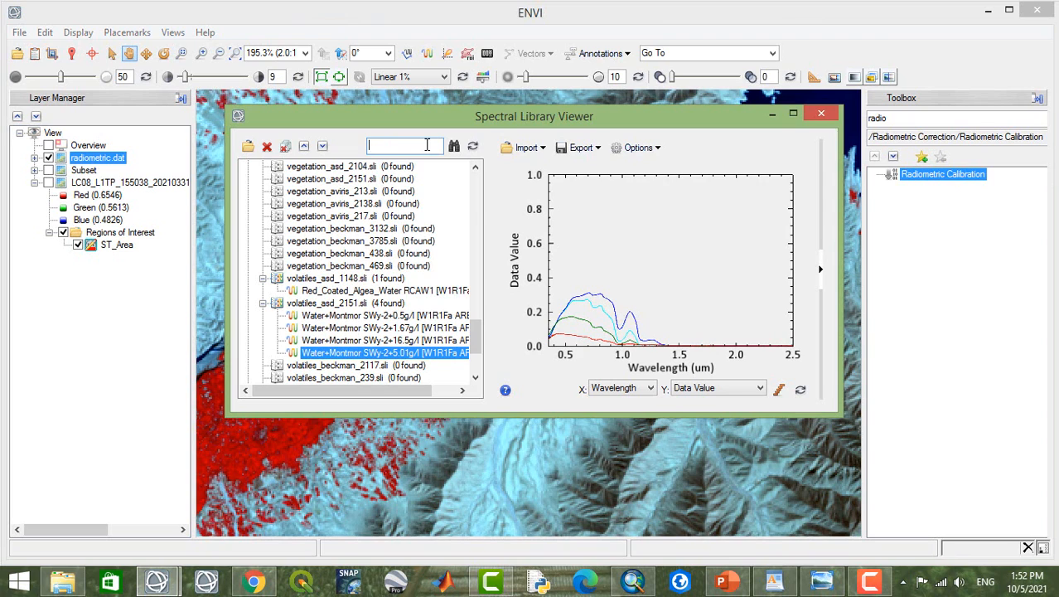
{"action": "left_click", "coordinate": [266, 147]}
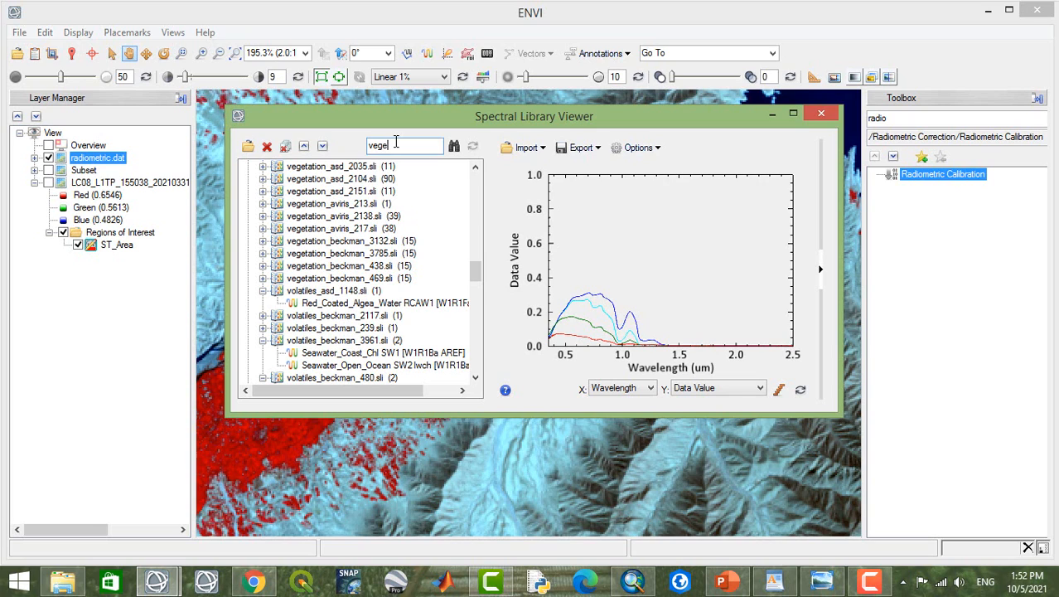
{"action": "key", "text": "Return"}
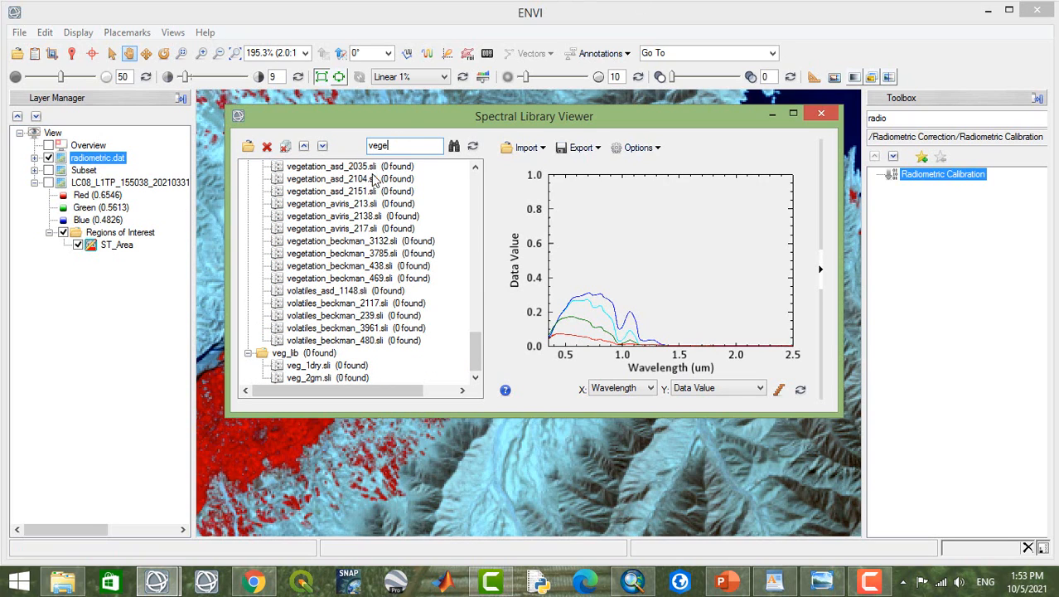
Step: Browse the manmade_jhu_becknic libraries in the aster folder of the "vege" search results
{"action": "left_click_drag", "start_coordinate": [474, 352], "coordinate": [483, 166]}
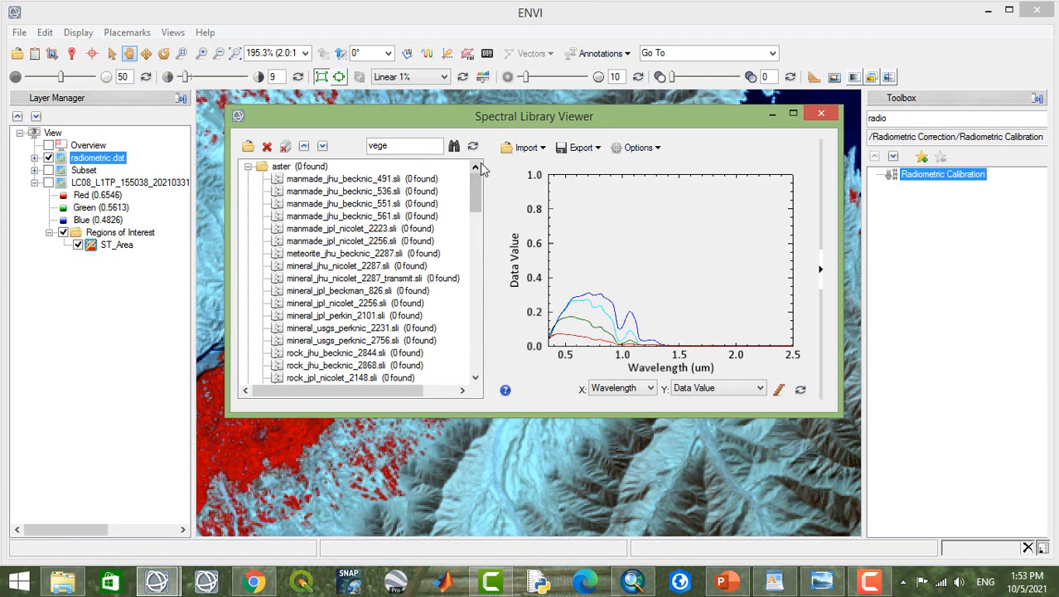
{"action": "left_click", "coordinate": [366, 181]}
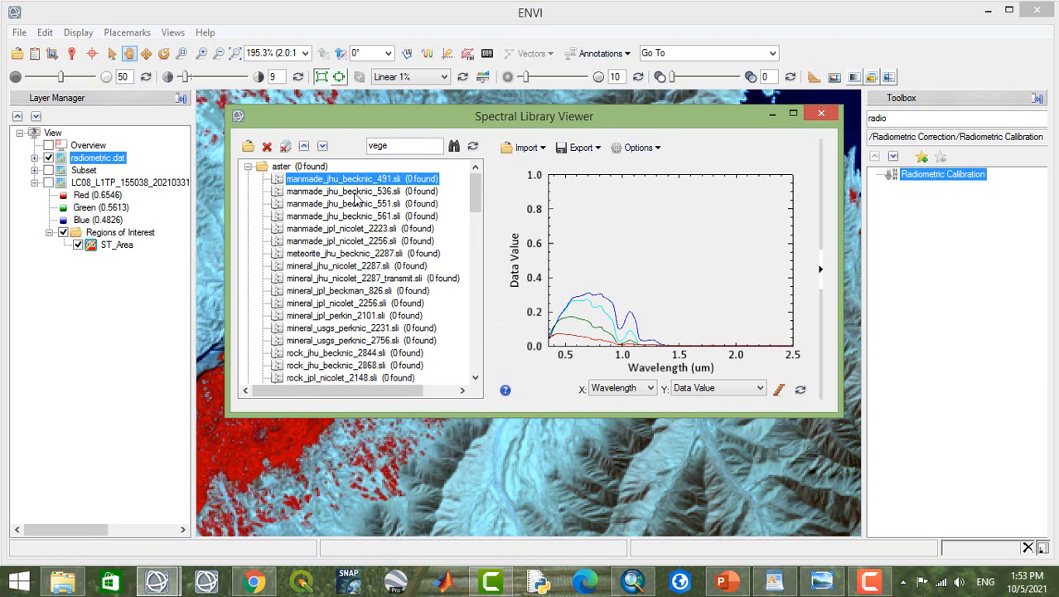
{"action": "left_click", "coordinate": [351, 191]}
{"action": "left_click", "coordinate": [352, 215]}
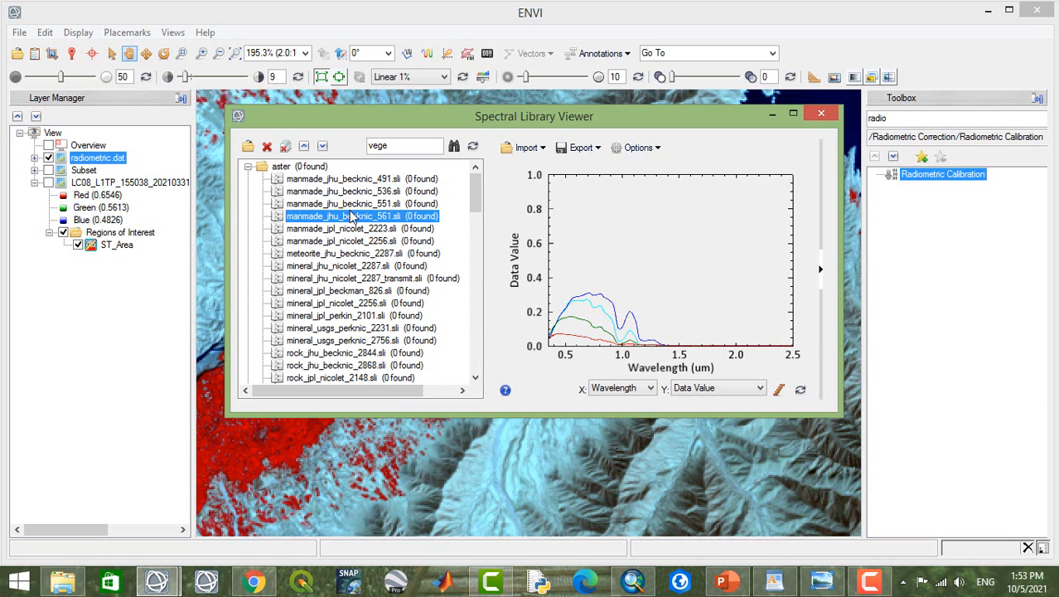
Step: Close the Spectral Library Viewer and clear the "radio" search filter from the Toolbox
{"action": "left_click", "coordinate": [819, 116]}
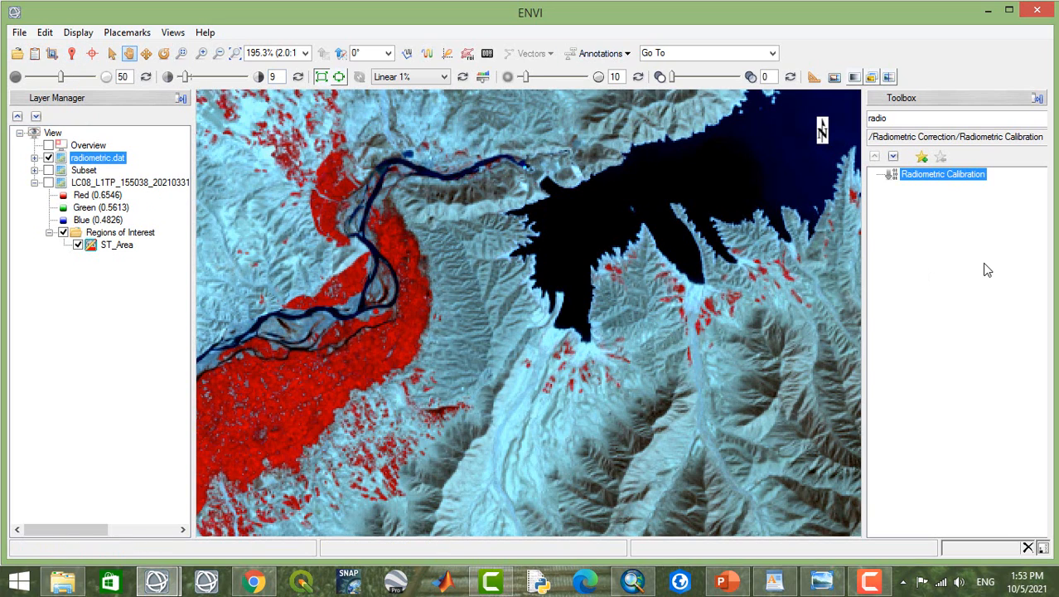
{"action": "left_click", "coordinate": [915, 120]}
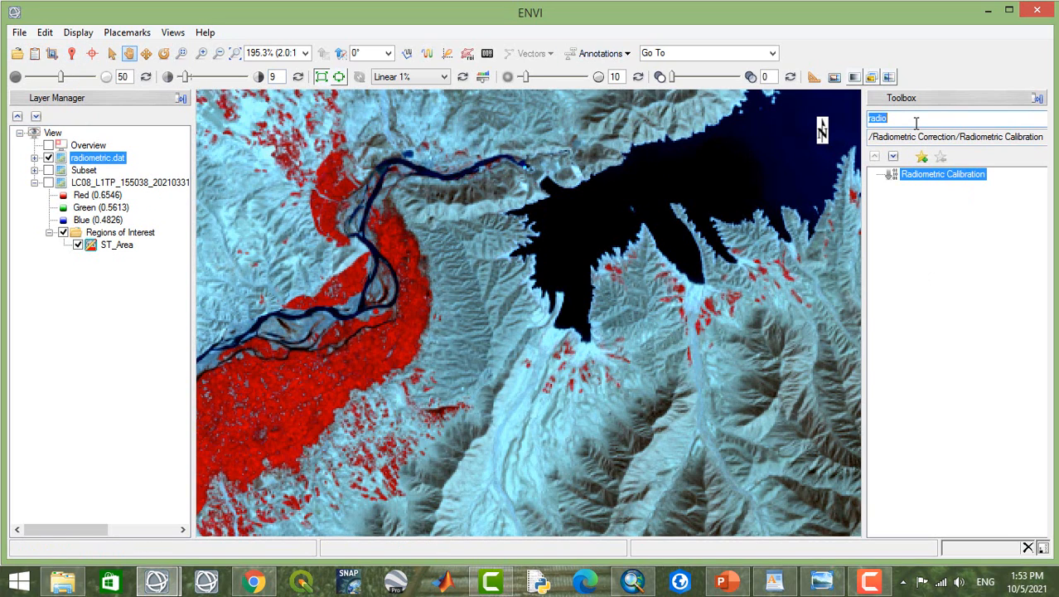
{"action": "key", "text": "BackSpace"}
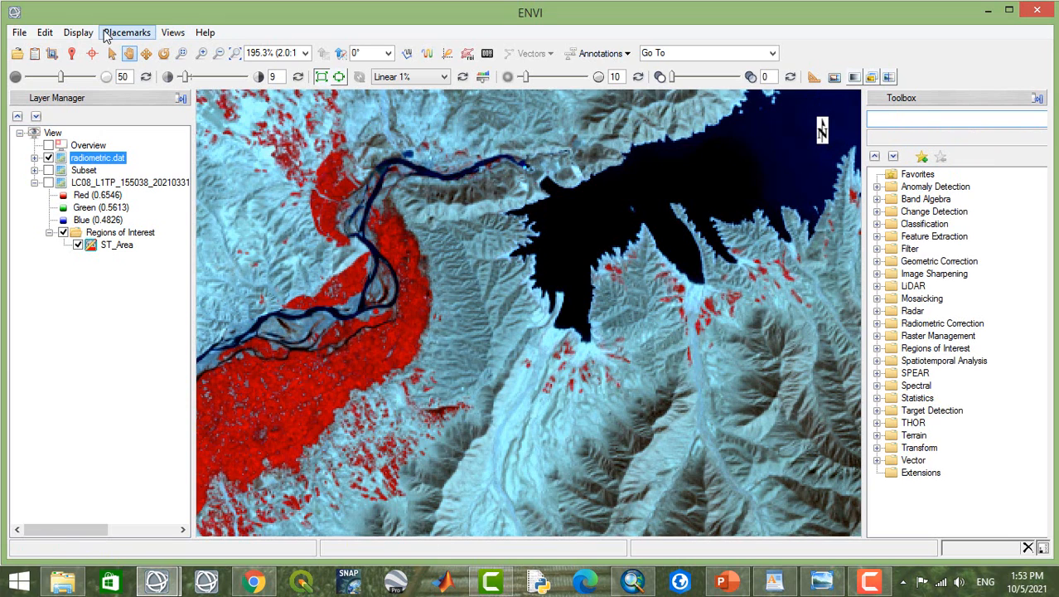
Step: Reopen the Spectral Library Viewer, search for "water" and expand all the library folders
{"action": "left_click", "coordinate": [79, 33]}
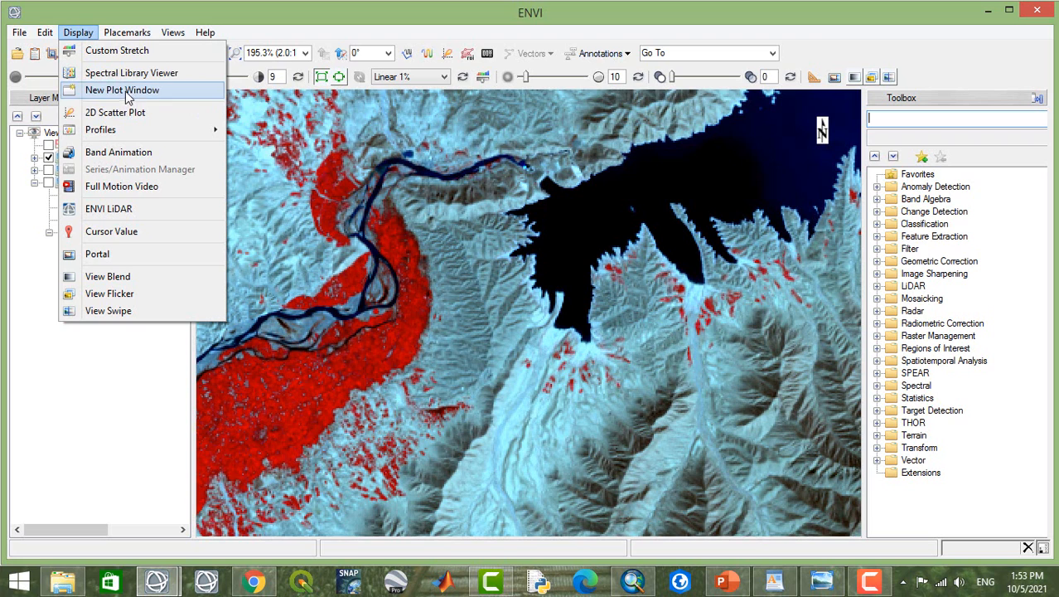
{"action": "left_click", "coordinate": [128, 75]}
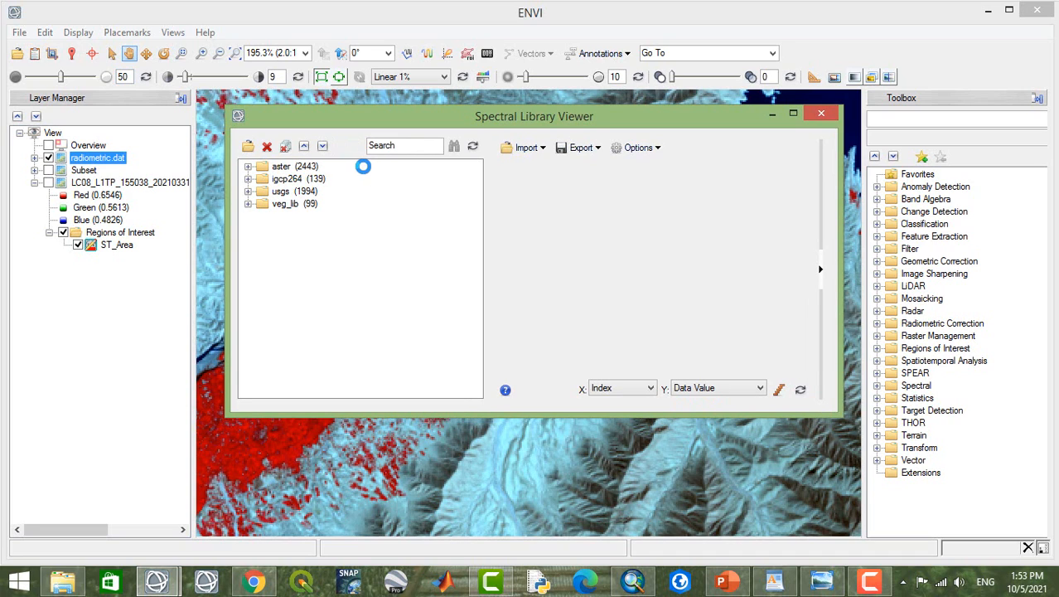
{"action": "left_click", "coordinate": [406, 146]}
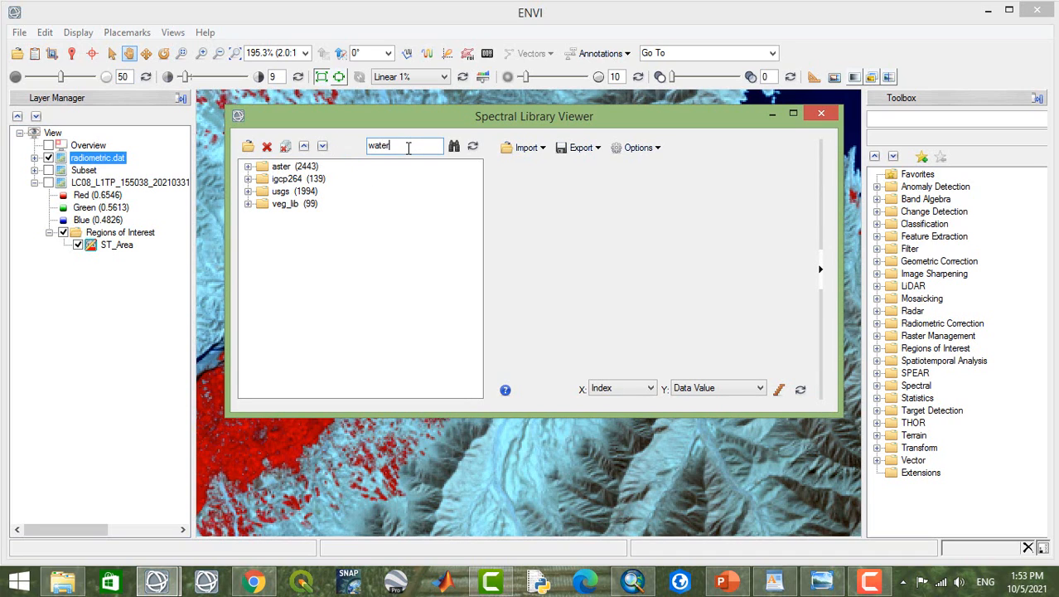
{"action": "key", "text": "Return"}
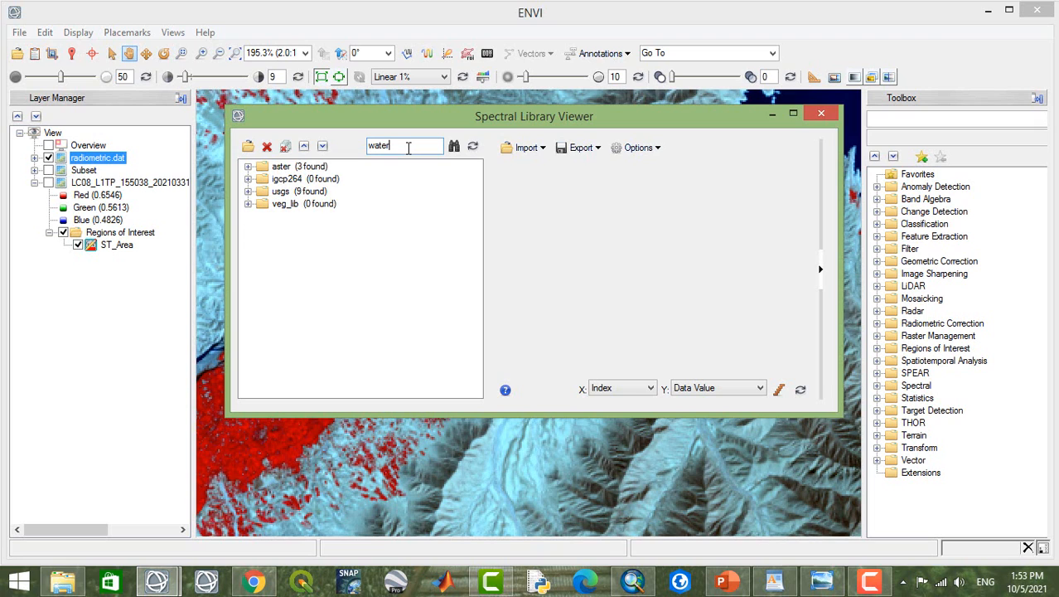
{"action": "left_click", "coordinate": [323, 147]}
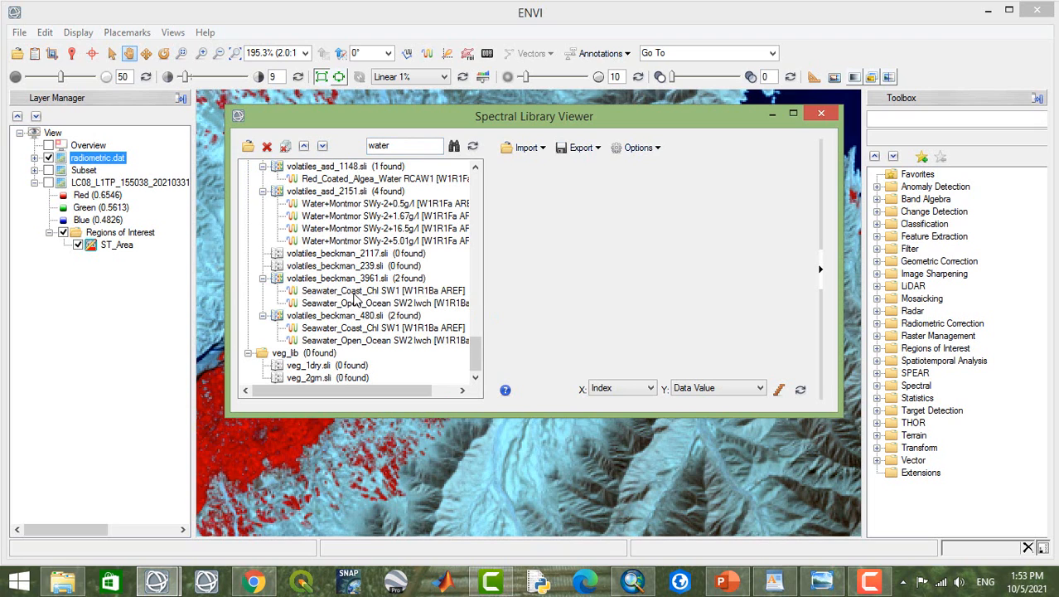
Step: Plot Seawater_Coast_Chl SW1 from volatiles_beckman_3961.sli with Water+Montmor SWy-2+16.5g/l and view the plot maximized before restoring the window size
{"action": "left_click", "coordinate": [353, 293]}
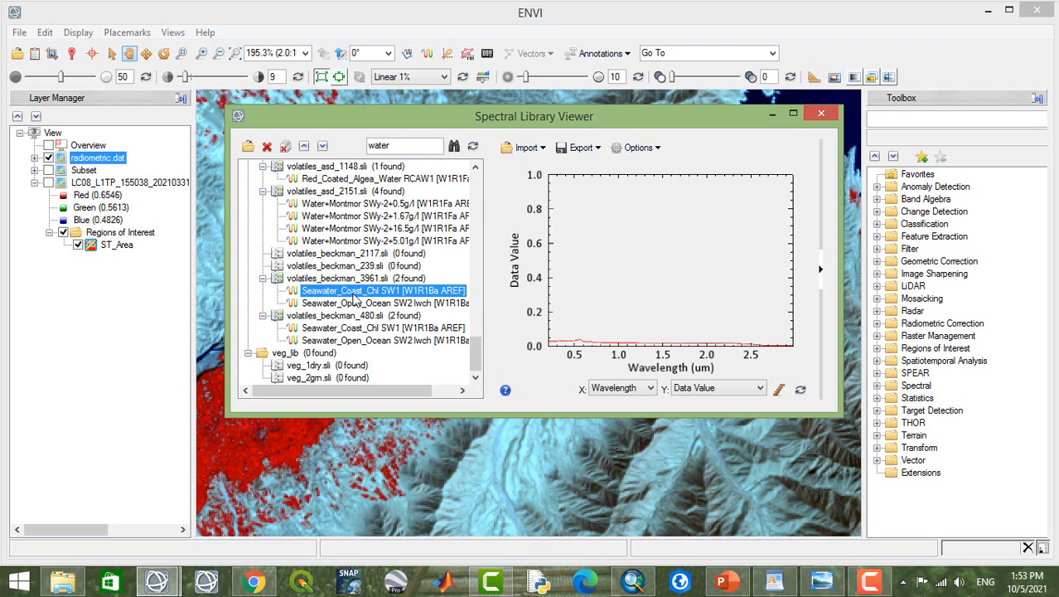
{"action": "left_click", "coordinate": [354, 229]}
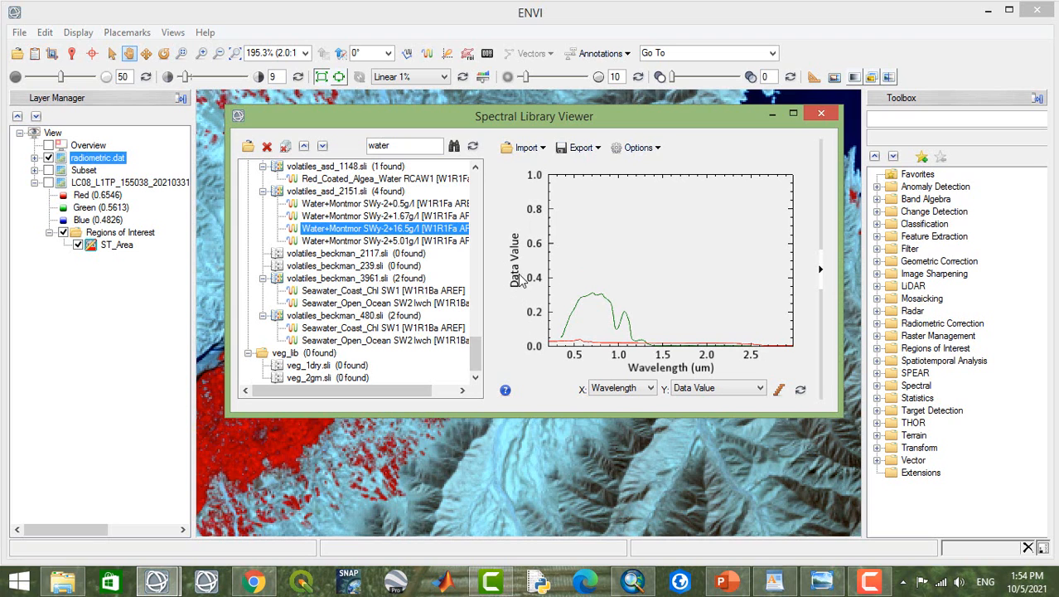
{"action": "left_click_drag", "start_coordinate": [674, 114], "coordinate": [592, 1]}
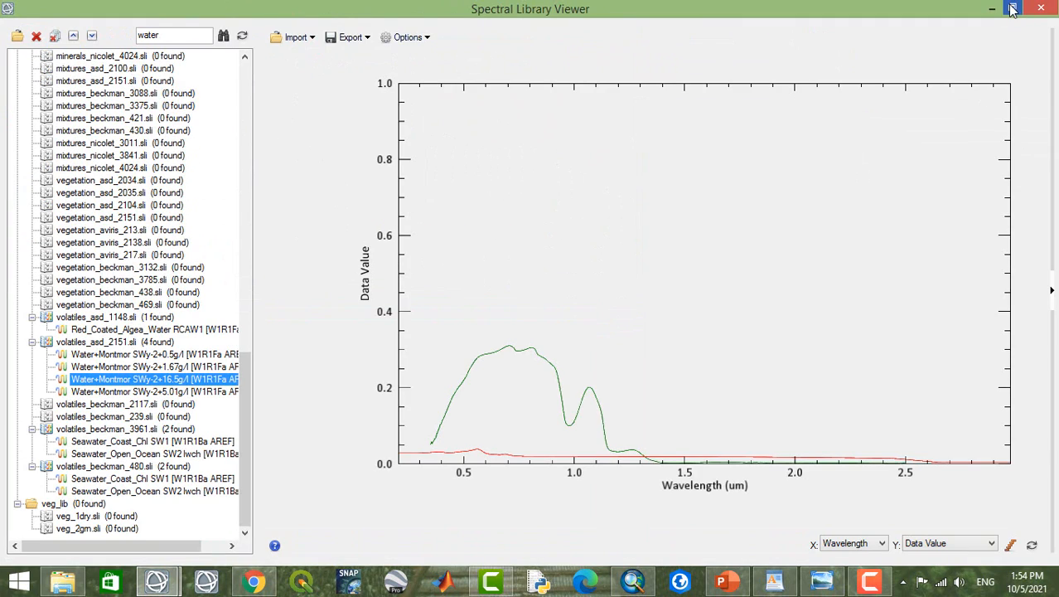
{"action": "left_click", "coordinate": [1012, 8]}
Step: Review the band wavelengths of radiometric.dat in the Change Bands dialog against the plotted water spectra, leaving without selecting bands
{"action": "right_click", "coordinate": [98, 160]}
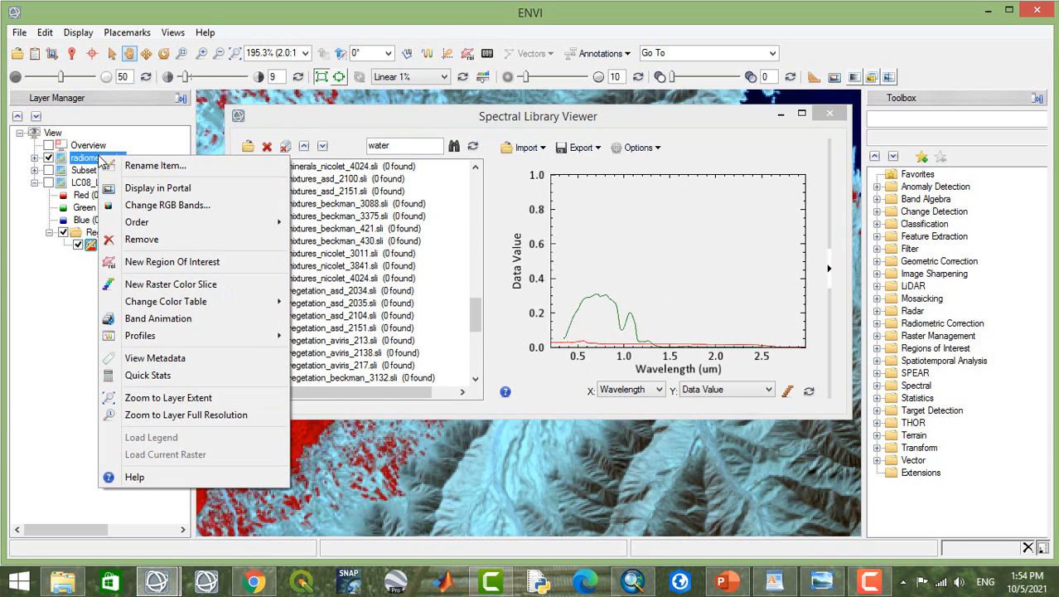
{"action": "left_click", "coordinate": [149, 207]}
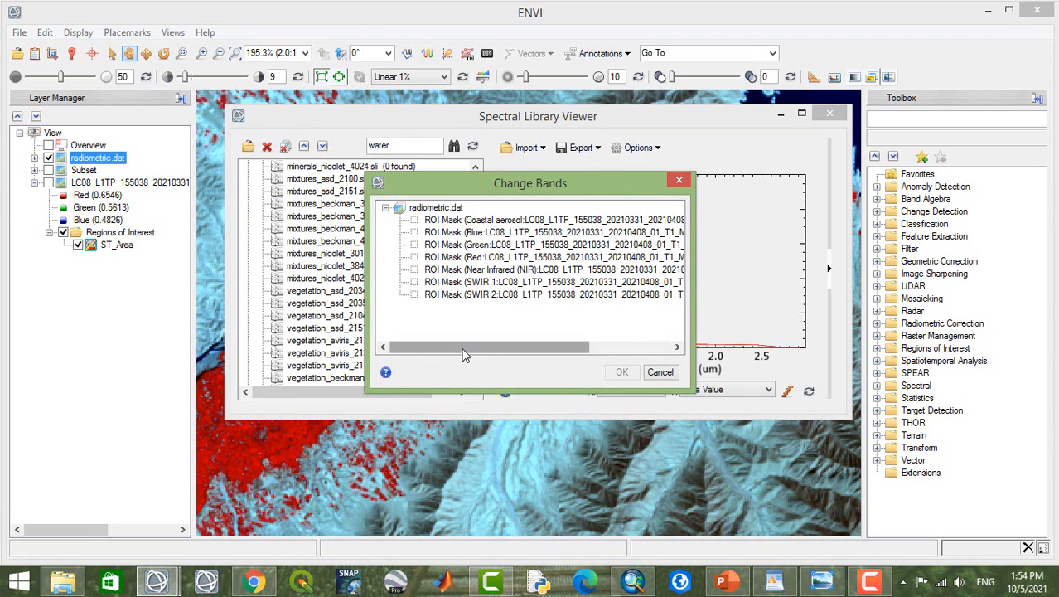
{"action": "left_click_drag", "start_coordinate": [464, 348], "coordinate": [569, 357]}
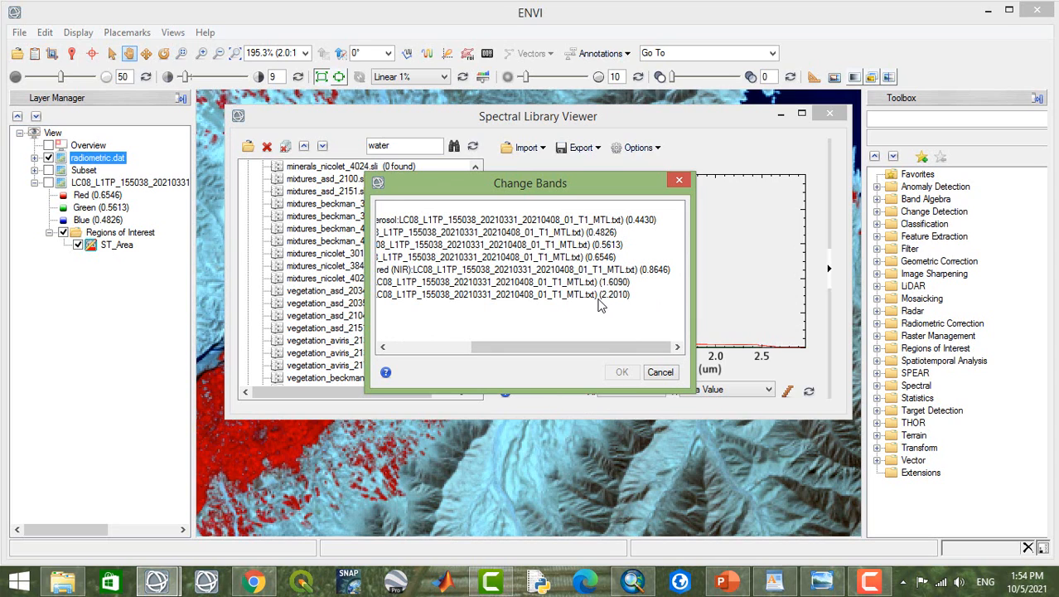
{"action": "left_click_drag", "start_coordinate": [601, 348], "coordinate": [418, 330]}
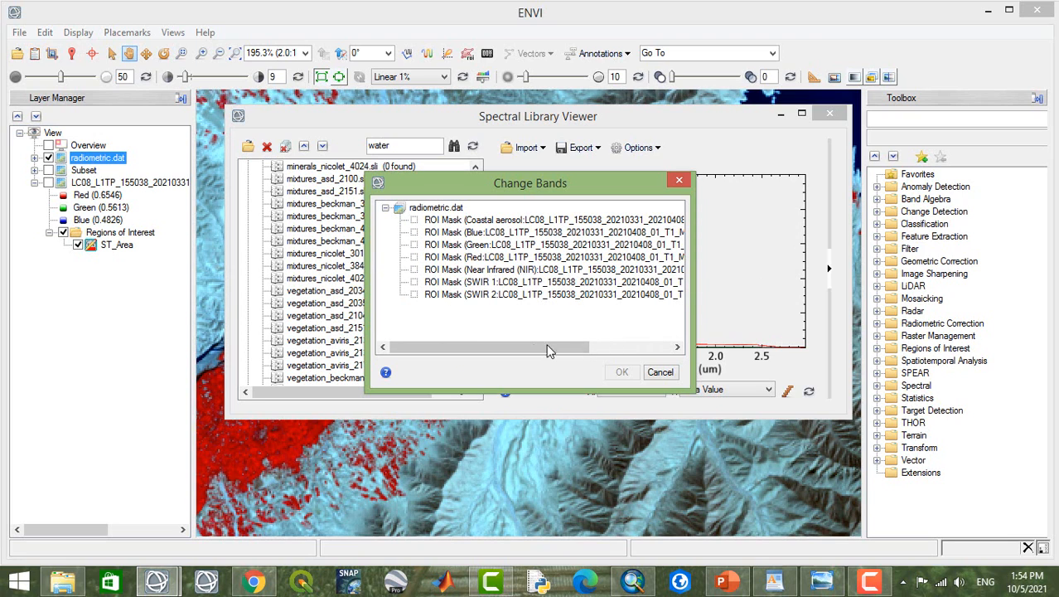
{"action": "left_click_drag", "start_coordinate": [517, 349], "coordinate": [671, 327]}
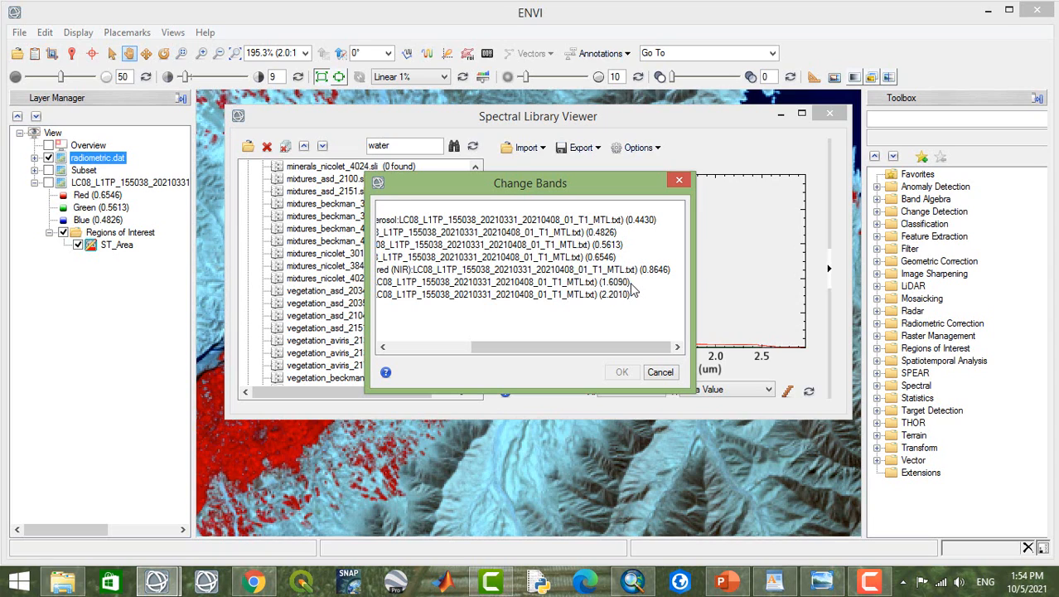
{"action": "left_click_drag", "start_coordinate": [611, 193], "coordinate": [514, 123]}
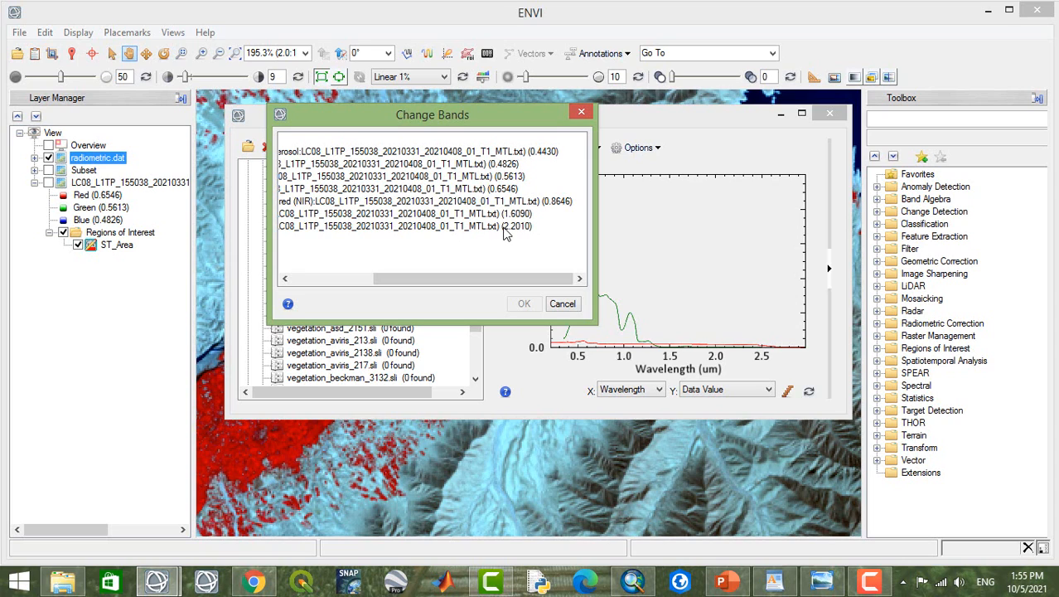
{"action": "left_click", "coordinate": [562, 303]}
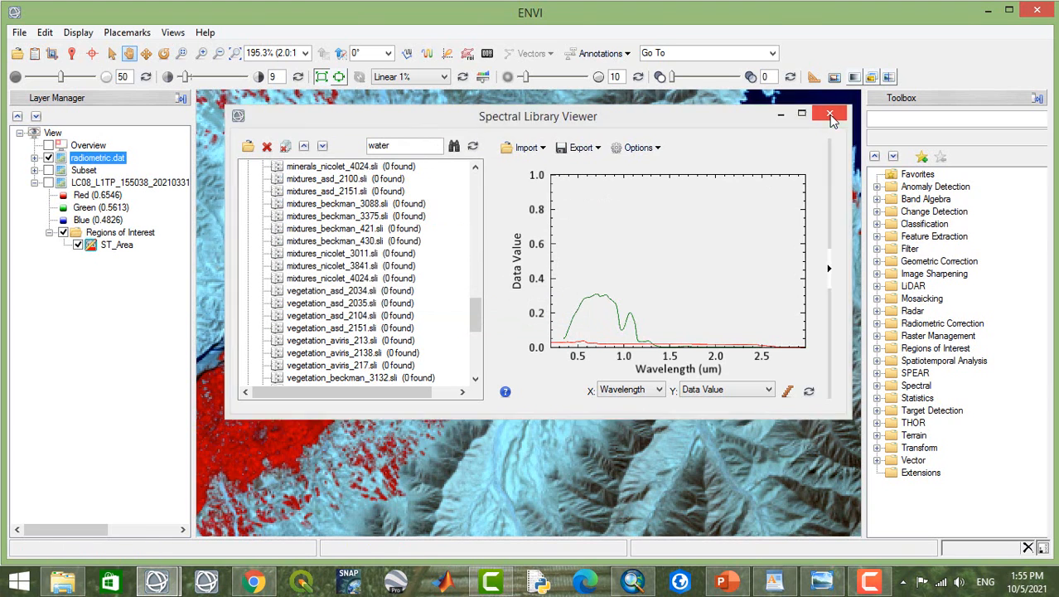
Step: Close the Spectral Library Viewer, view the threshold slide of ENVI.pptx in PowerPoint and return to ENVI
{"action": "left_click", "coordinate": [829, 115]}
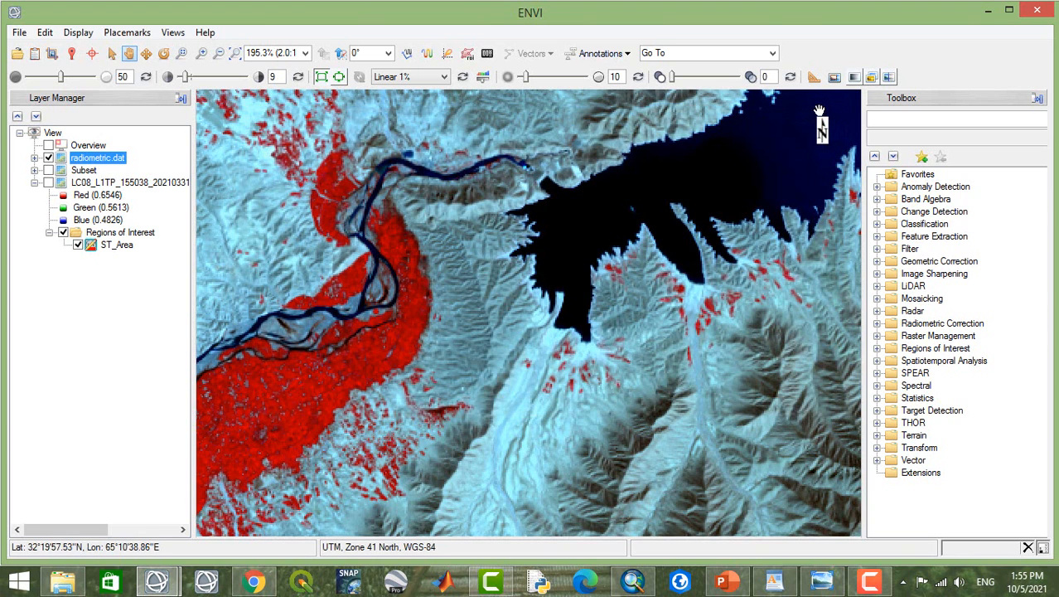
{"action": "left_click", "coordinate": [742, 585]}
{"action": "left_click", "coordinate": [60, 414]}
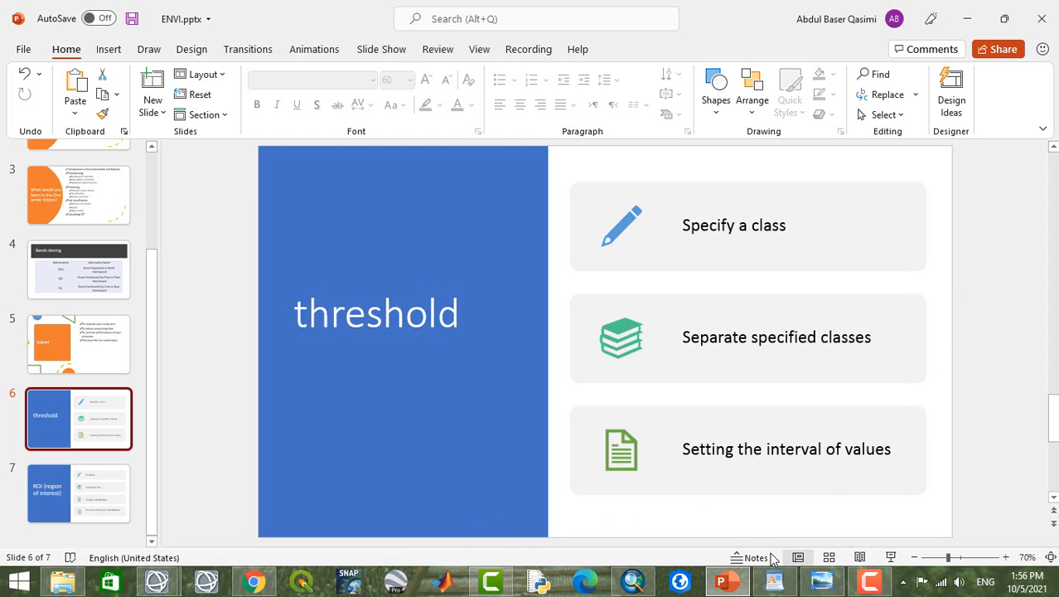
{"action": "left_click", "coordinate": [171, 574]}
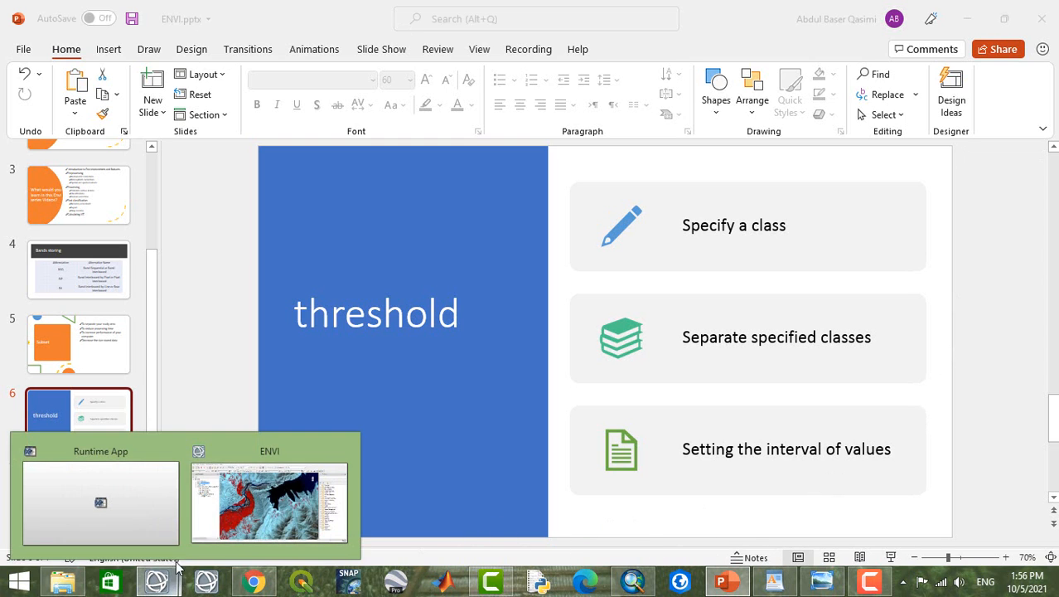
{"action": "left_click", "coordinate": [269, 498]}
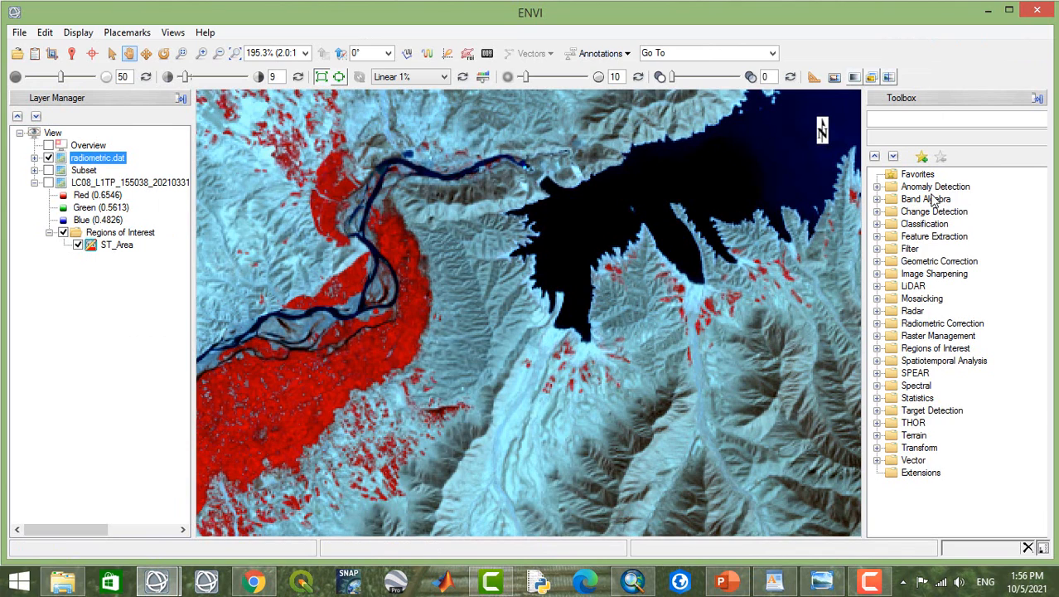
Step: Examine the reservoir, its shoreline and the surrounding terrain in the radiometric.dat composite
{"action": "left_click", "coordinate": [928, 119]}
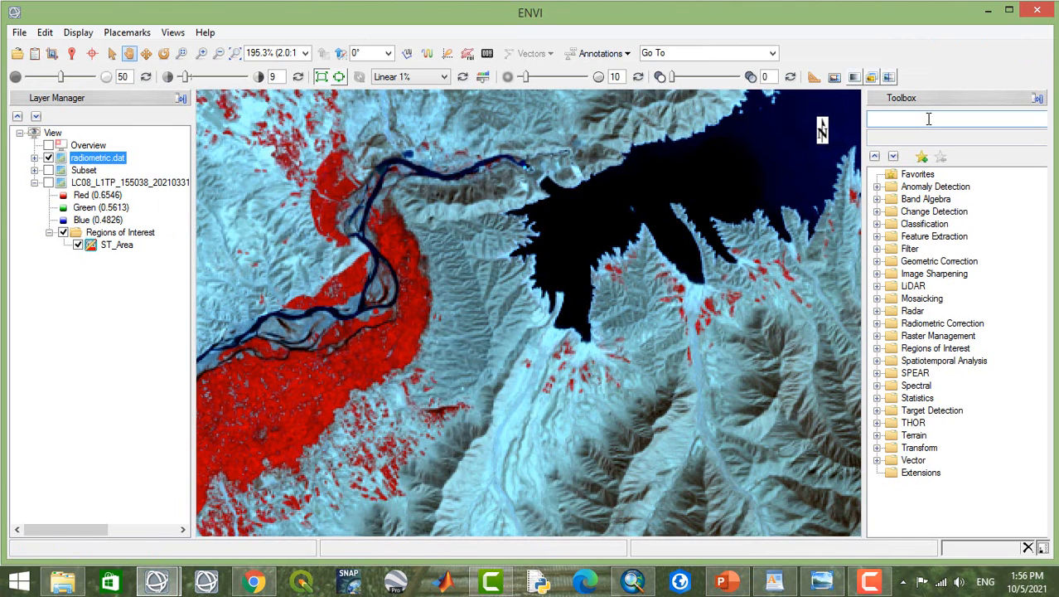
{"action": "left_click_drag", "start_coordinate": [696, 224], "coordinate": [389, 291]}
{"action": "left_click_drag", "start_coordinate": [657, 183], "coordinate": [602, 250]}
{"action": "left_click_drag", "start_coordinate": [642, 115], "coordinate": [574, 116]}
{"action": "left_click_drag", "start_coordinate": [613, 165], "coordinate": [549, 158]}
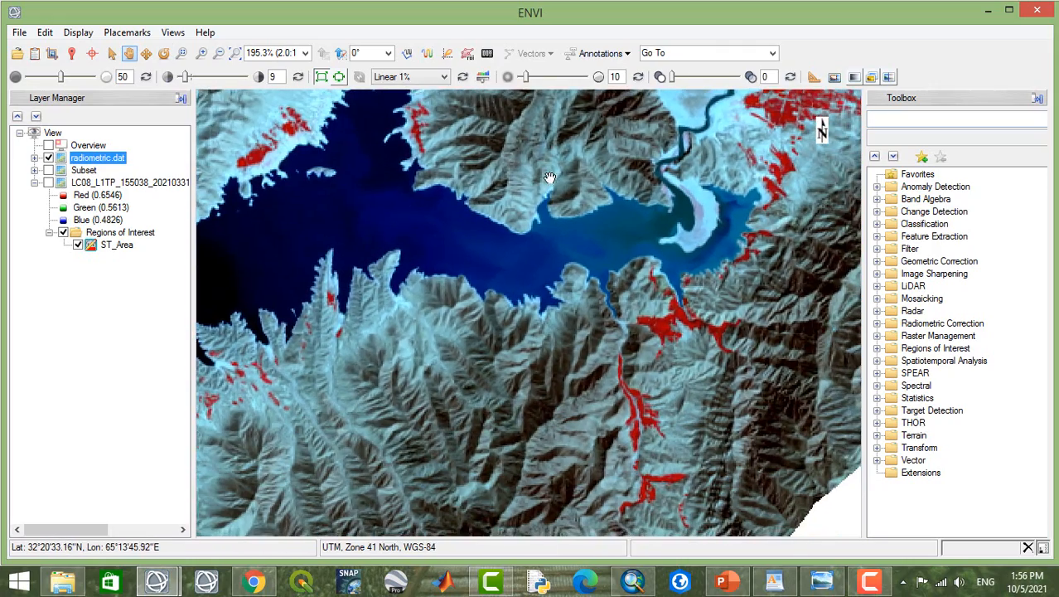
{"action": "left_click_drag", "start_coordinate": [418, 312], "coordinate": [484, 213]}
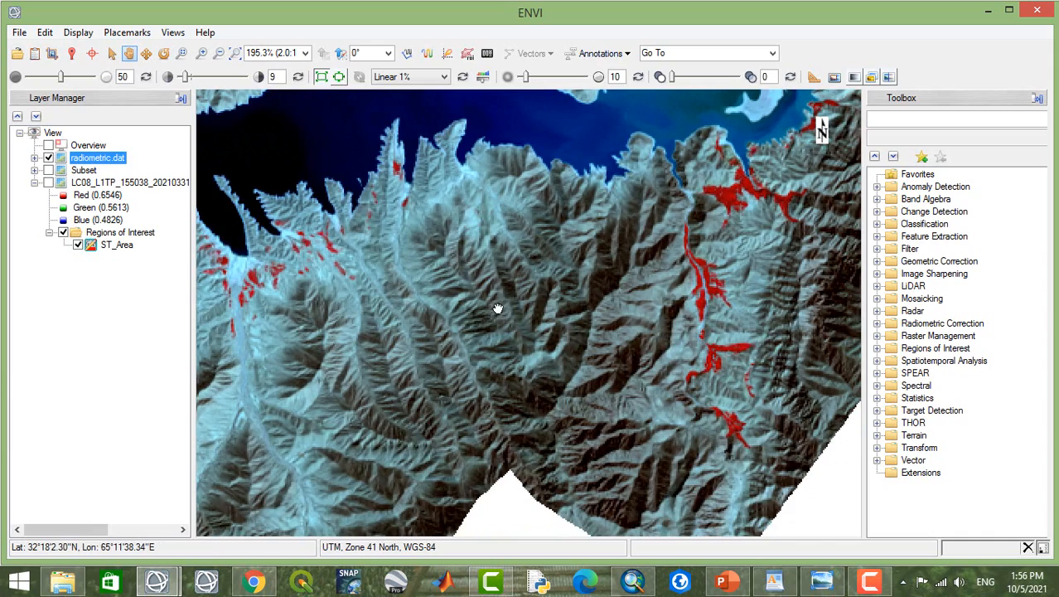
{"action": "left_click_drag", "start_coordinate": [465, 278], "coordinate": [513, 319]}
{"action": "left_click_drag", "start_coordinate": [378, 267], "coordinate": [525, 381]}
{"action": "left_click_drag", "start_coordinate": [397, 205], "coordinate": [336, 130]}
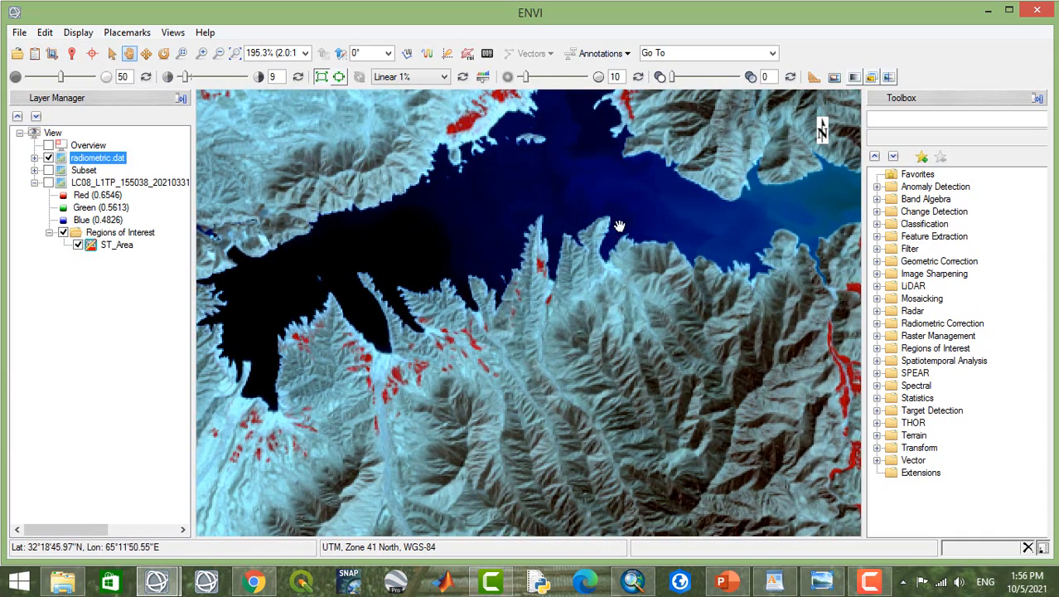
Step: Search the Toolbox for "thresh" and start Band Threshold to ROI on the SWIR 2 band of radiometric.dat
{"action": "left_click", "coordinate": [896, 118]}
{"action": "type", "text": "t"}
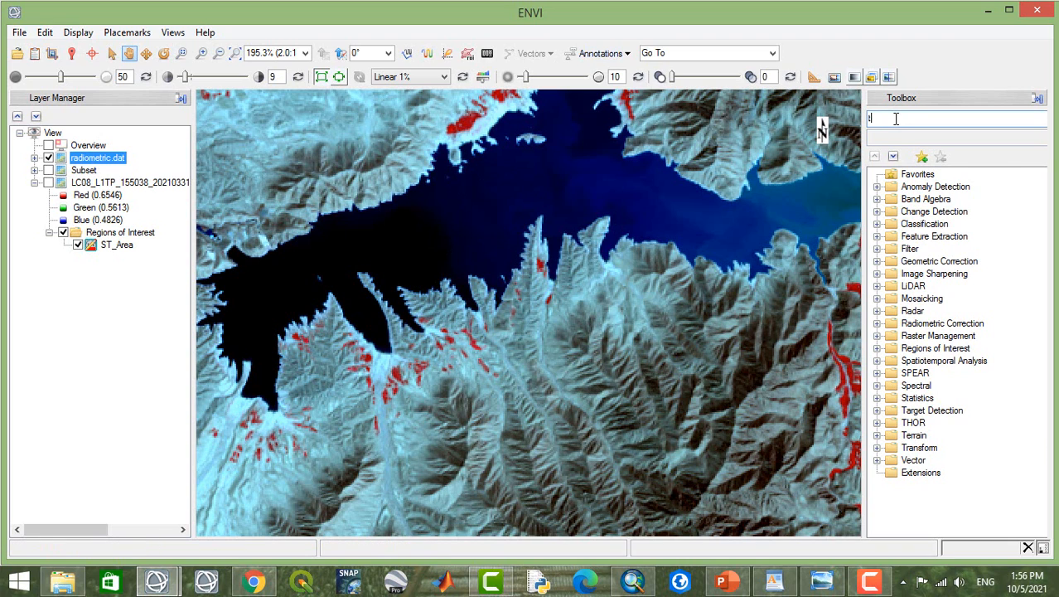
{"action": "type", "text": "hresh"}
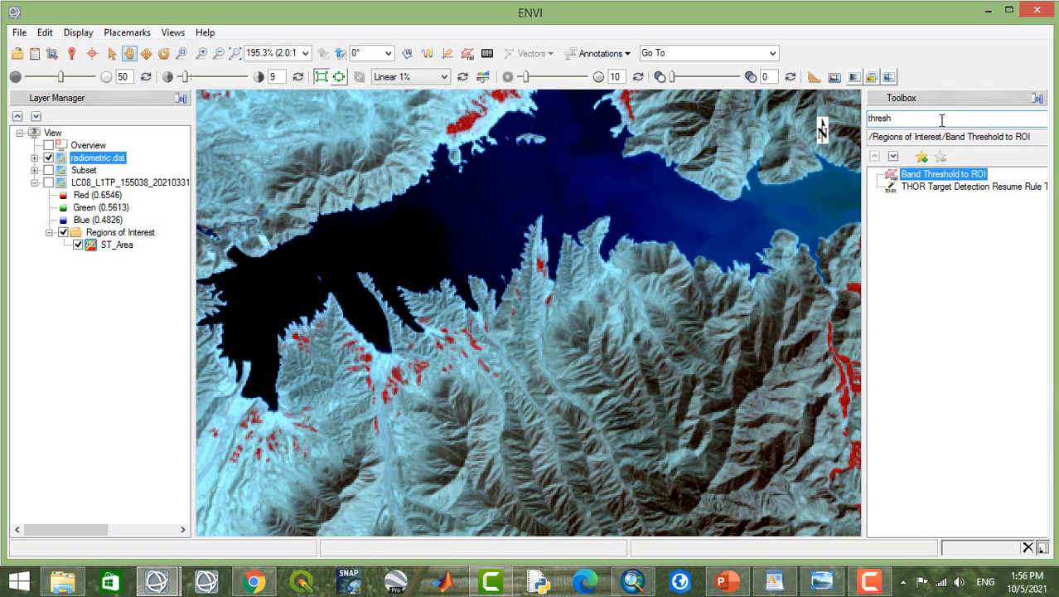
{"action": "double_click", "coordinate": [942, 175]}
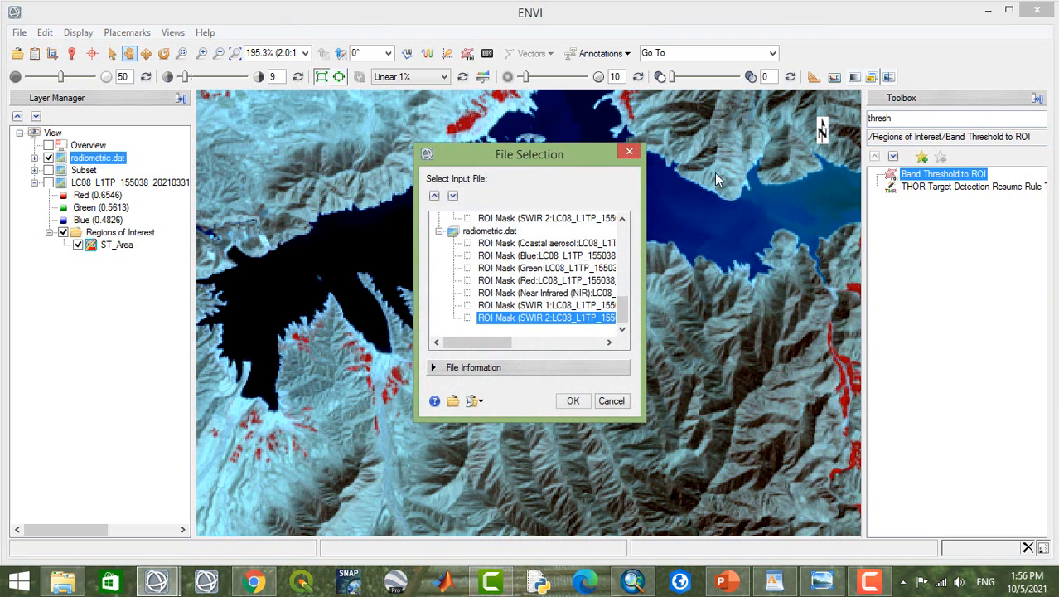
{"action": "left_click_drag", "start_coordinate": [548, 156], "coordinate": [574, 55]}
{"action": "left_click", "coordinate": [563, 218]}
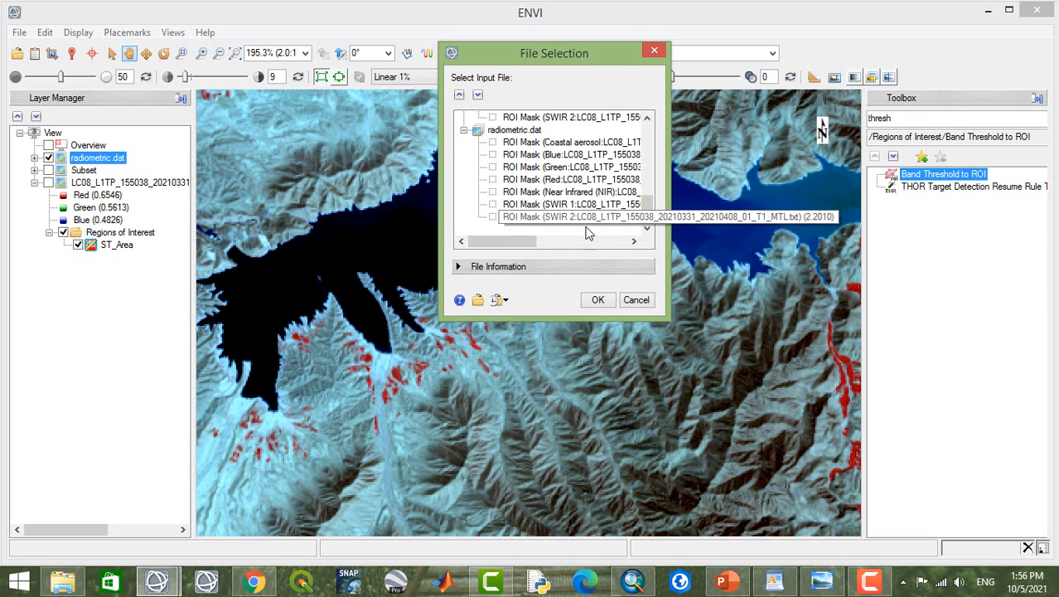
{"action": "left_click", "coordinate": [597, 300]}
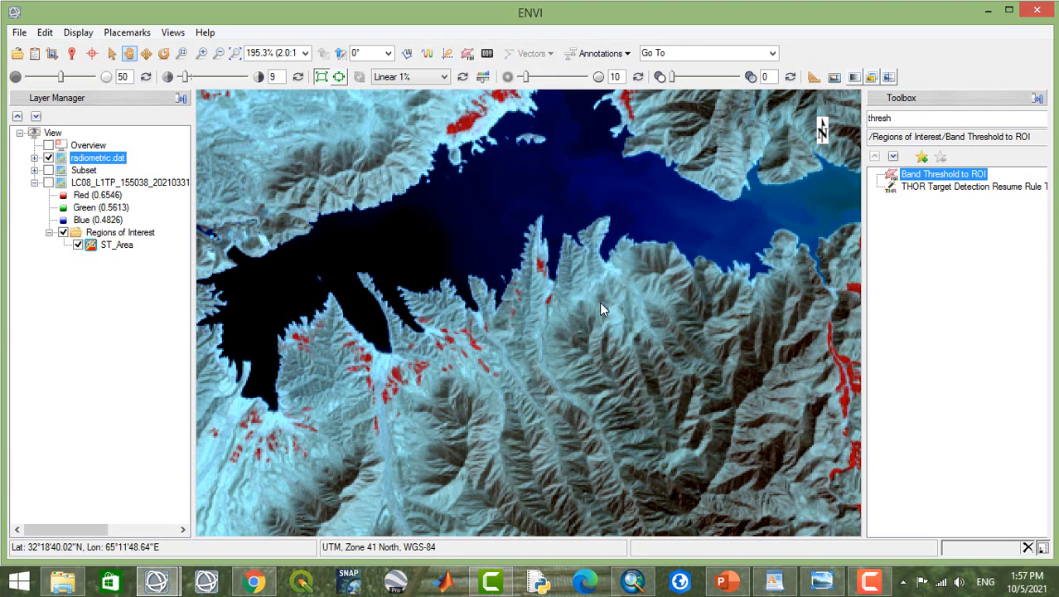
Step: Create the water ROI from the low end of the Band 7 histogram, with threshold values from 0.01258173 to 0.13416485
{"action": "left_click_drag", "start_coordinate": [597, 119], "coordinate": [713, 32]}
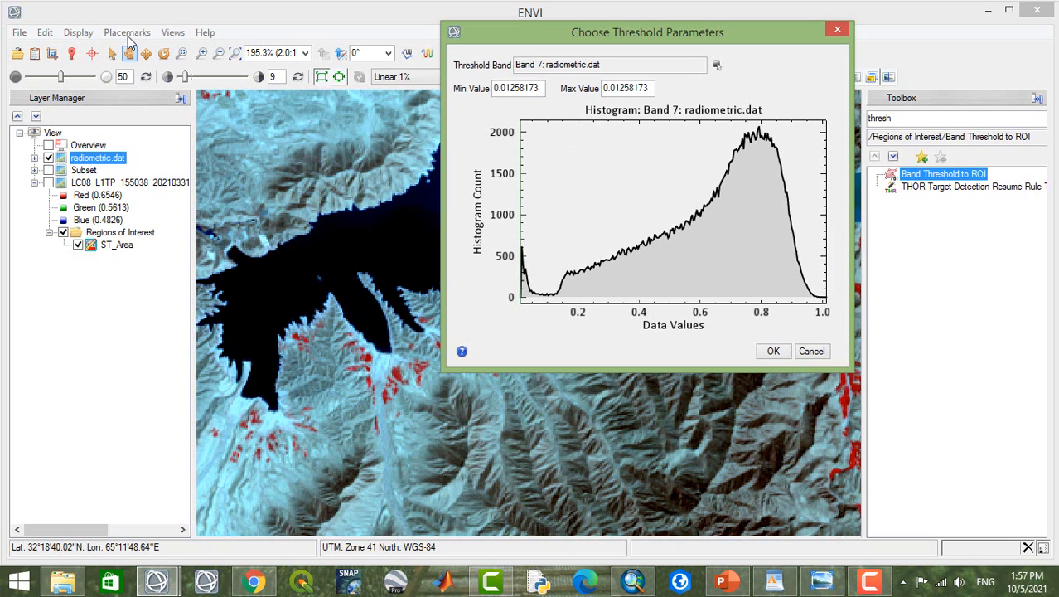
{"action": "left_click", "coordinate": [82, 33]}
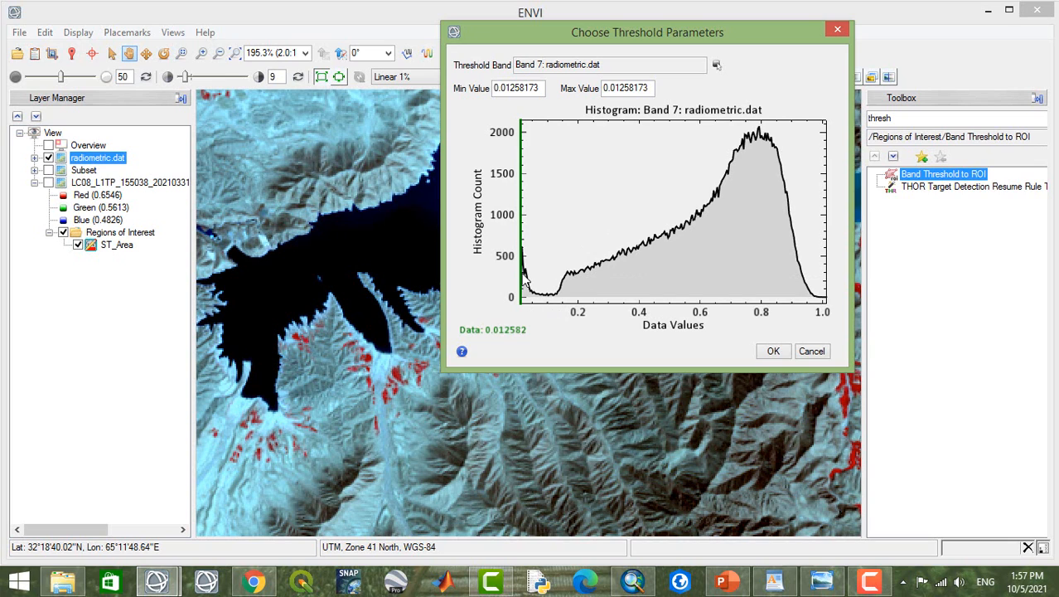
{"action": "left_click_drag", "start_coordinate": [531, 273], "coordinate": [559, 279]}
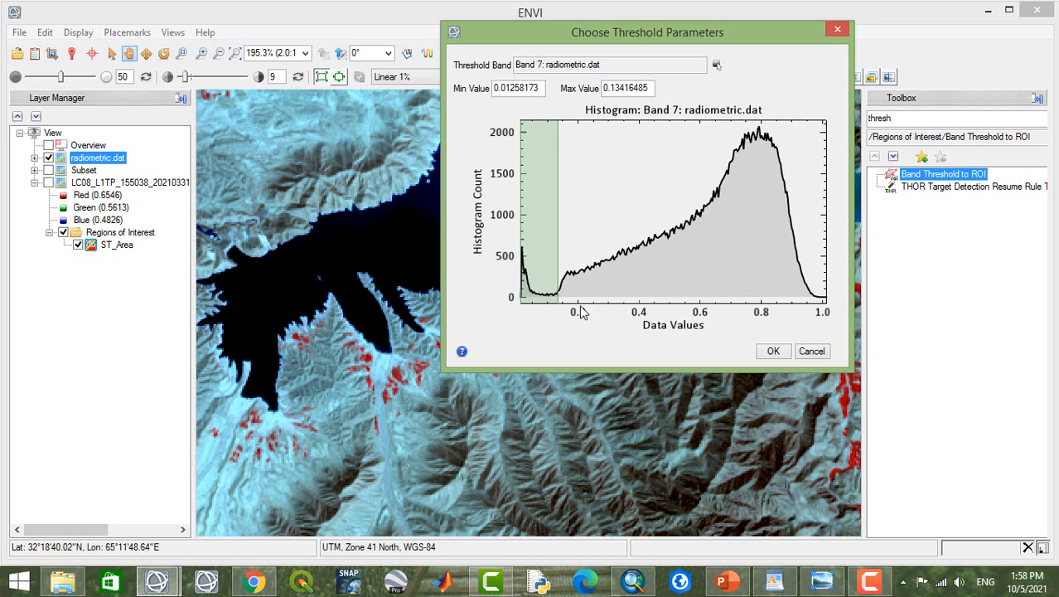
{"action": "left_click", "coordinate": [772, 351]}
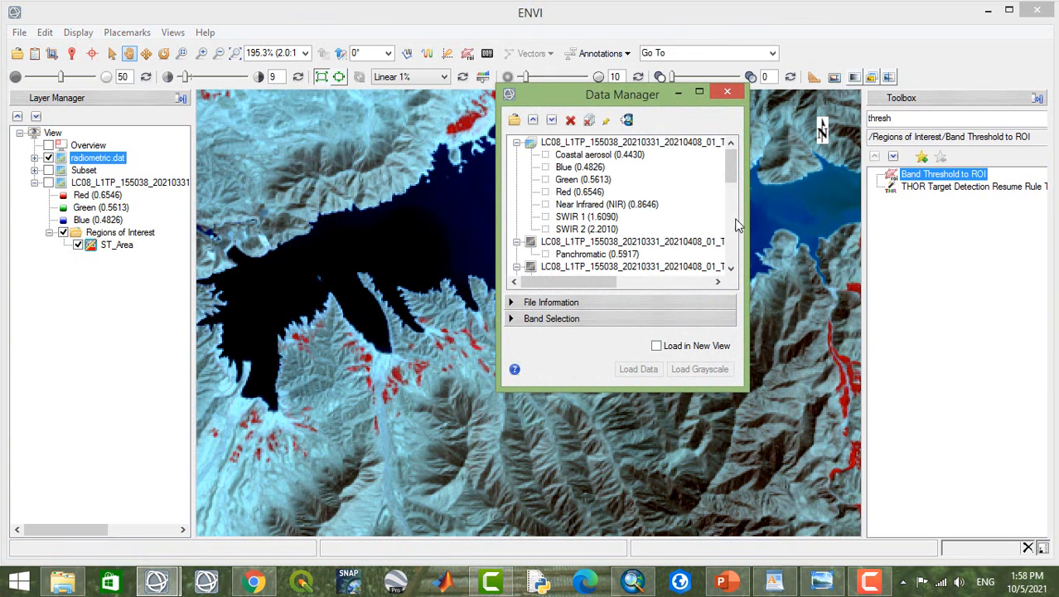
Step: Load the Thresh (radiometric.dat) ROI from the Data Manager onto the Subset layer
{"action": "left_click_drag", "start_coordinate": [732, 168], "coordinate": [745, 141]}
{"action": "left_click_drag", "start_coordinate": [734, 181], "coordinate": [734, 222]}
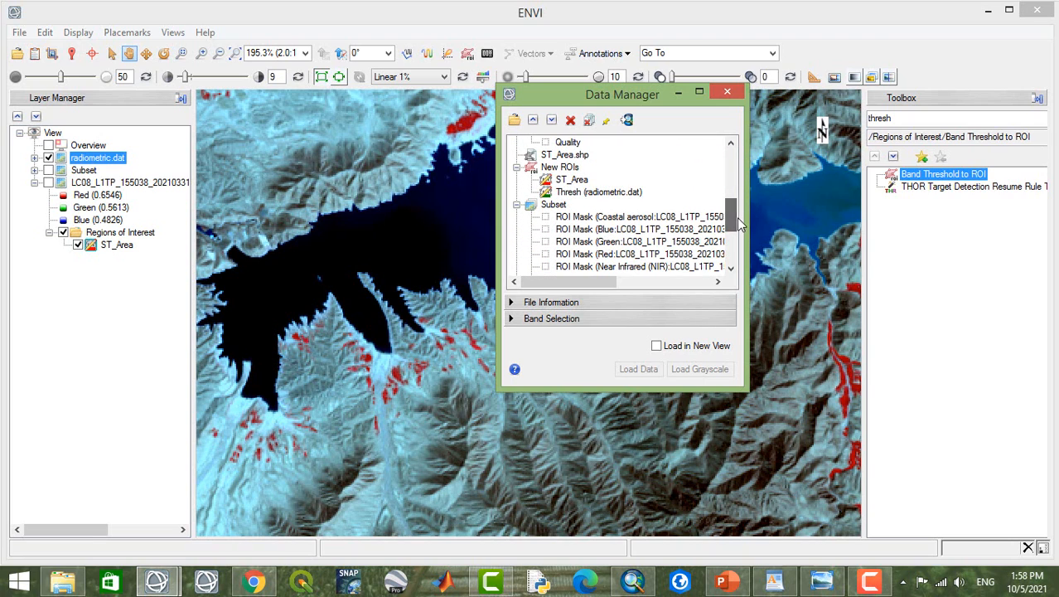
{"action": "left_click", "coordinate": [569, 193]}
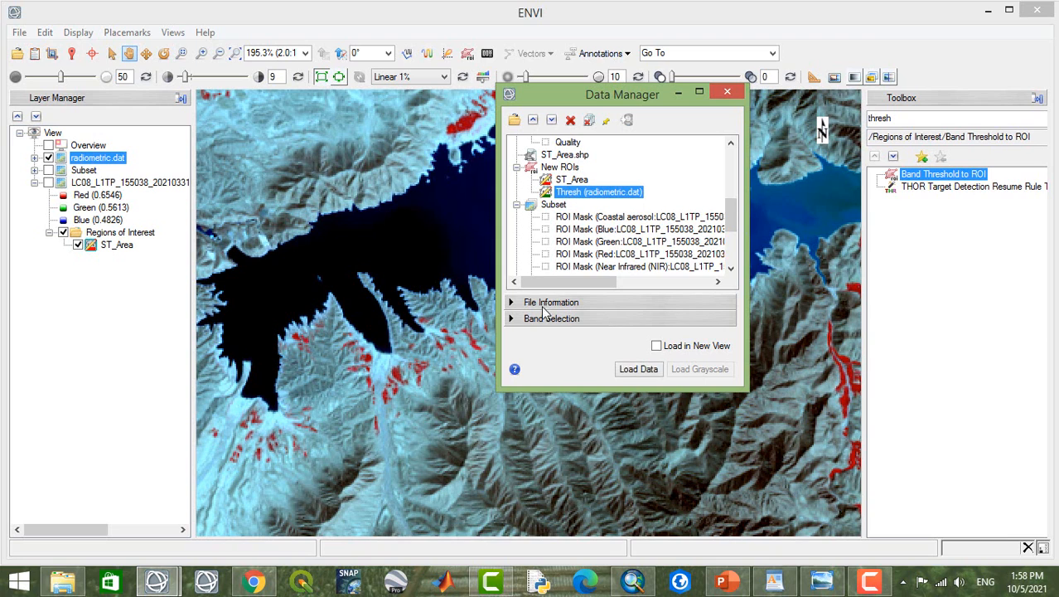
{"action": "left_click", "coordinate": [636, 370]}
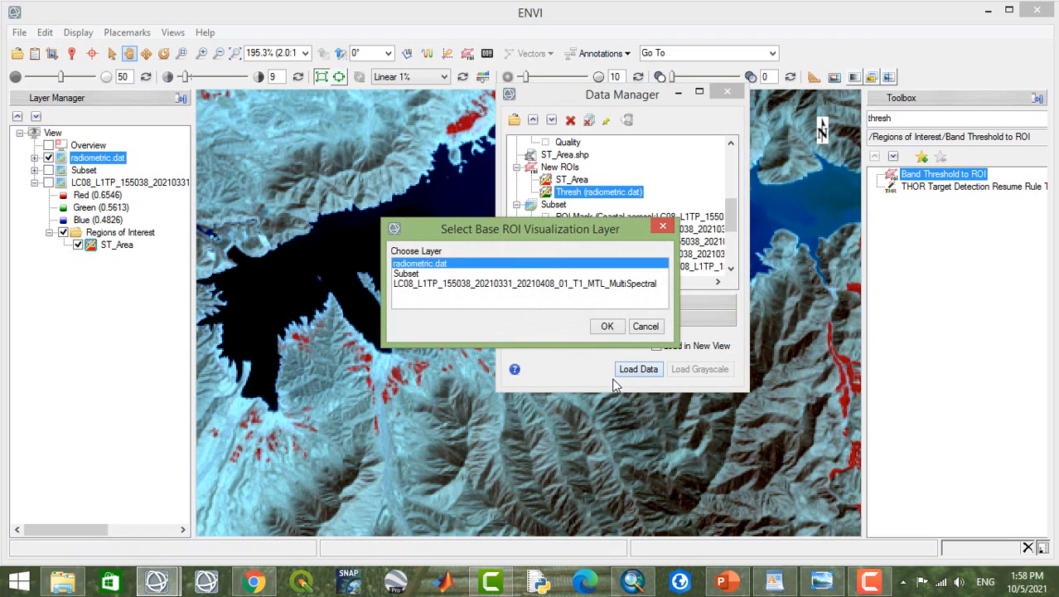
{"action": "left_click", "coordinate": [406, 274]}
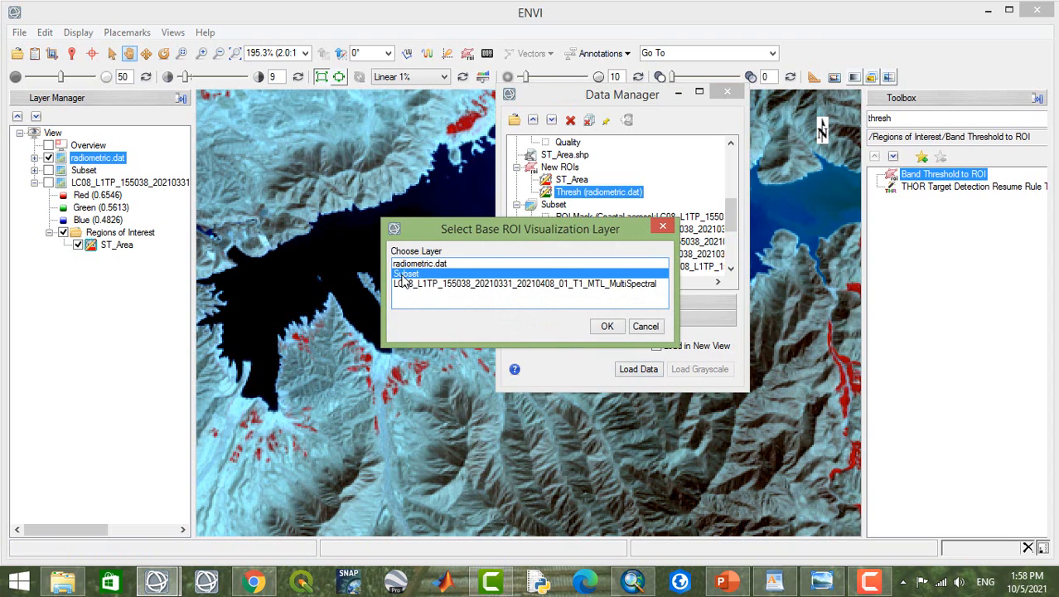
{"action": "left_click", "coordinate": [608, 327]}
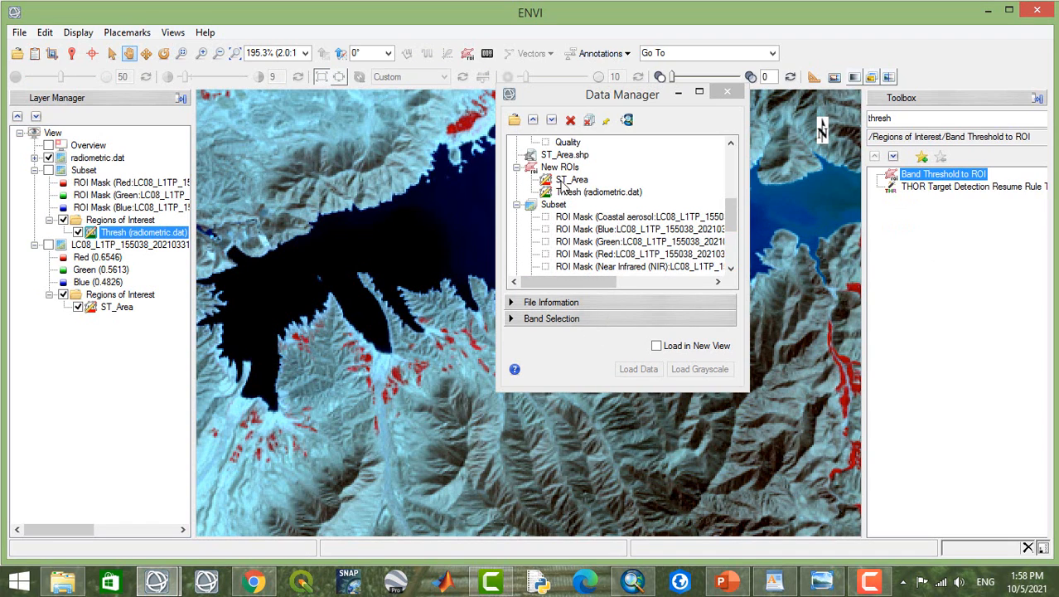
Step: Check radiometric.dat in the Data Manager and try loading the Thresh (radiometric.dat) ROI onto Subset again
{"action": "left_click", "coordinate": [567, 193]}
{"action": "left_click_drag", "start_coordinate": [728, 212], "coordinate": [737, 253]}
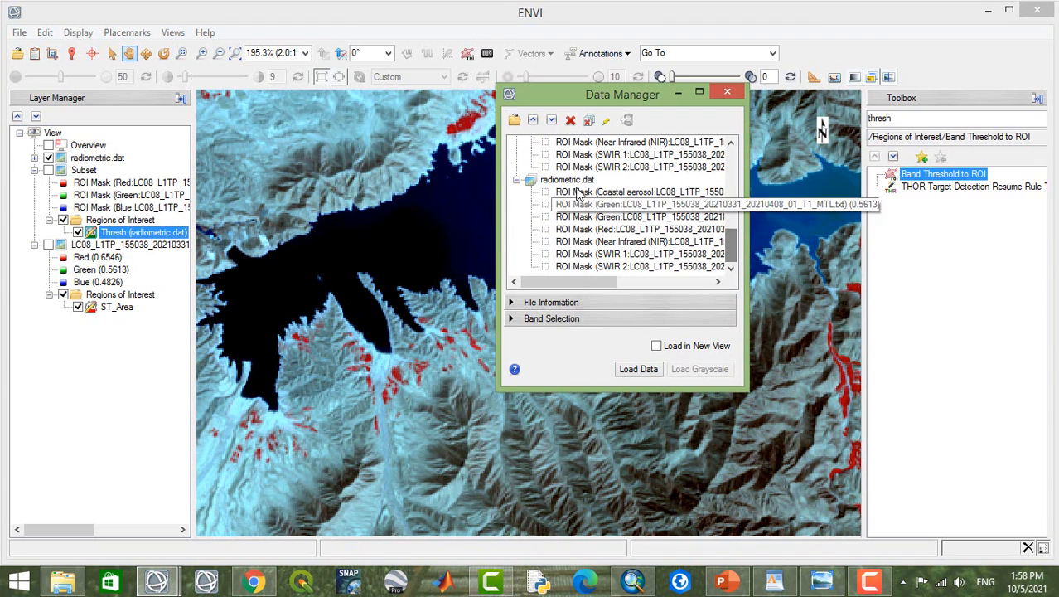
{"action": "left_click", "coordinate": [569, 181]}
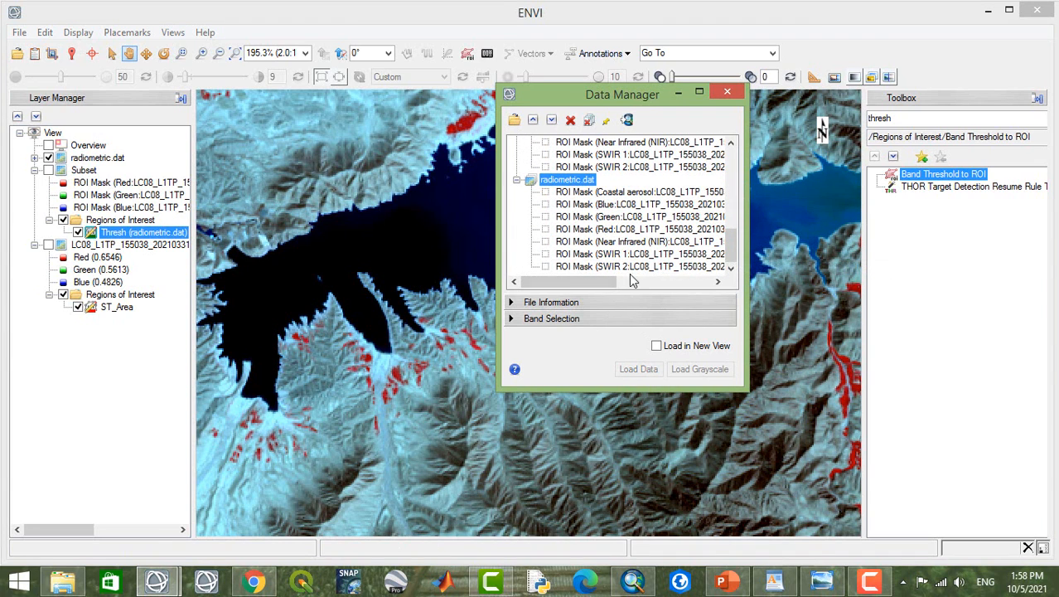
{"action": "left_click_drag", "start_coordinate": [734, 250], "coordinate": [737, 217]}
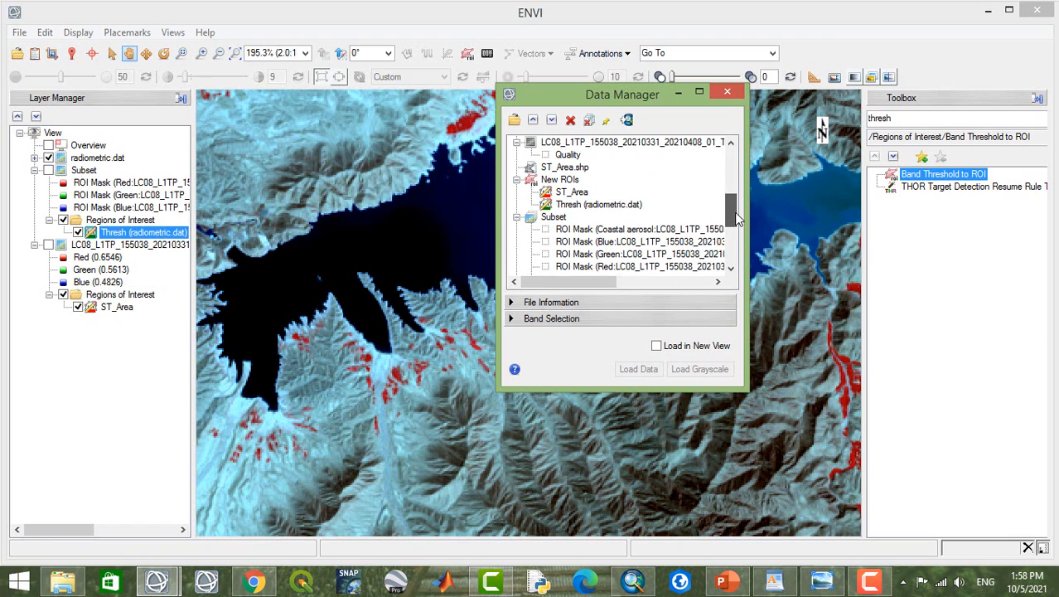
{"action": "left_click", "coordinate": [600, 207]}
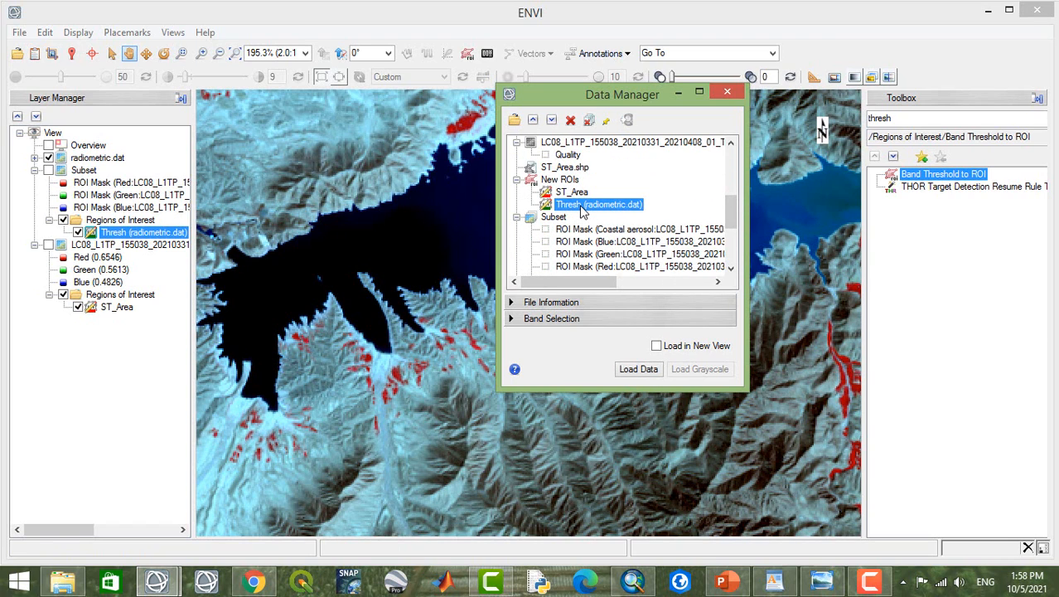
{"action": "right_click", "coordinate": [583, 213]}
{"action": "left_click", "coordinate": [573, 207]}
{"action": "left_click", "coordinate": [638, 369]}
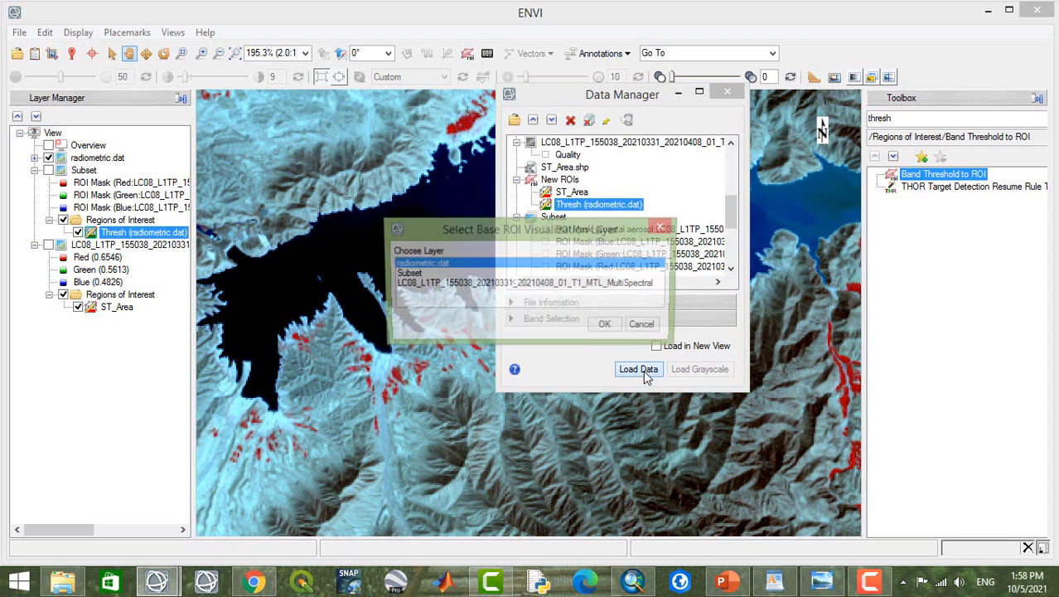
{"action": "left_click", "coordinate": [405, 273]}
{"action": "left_click", "coordinate": [608, 328]}
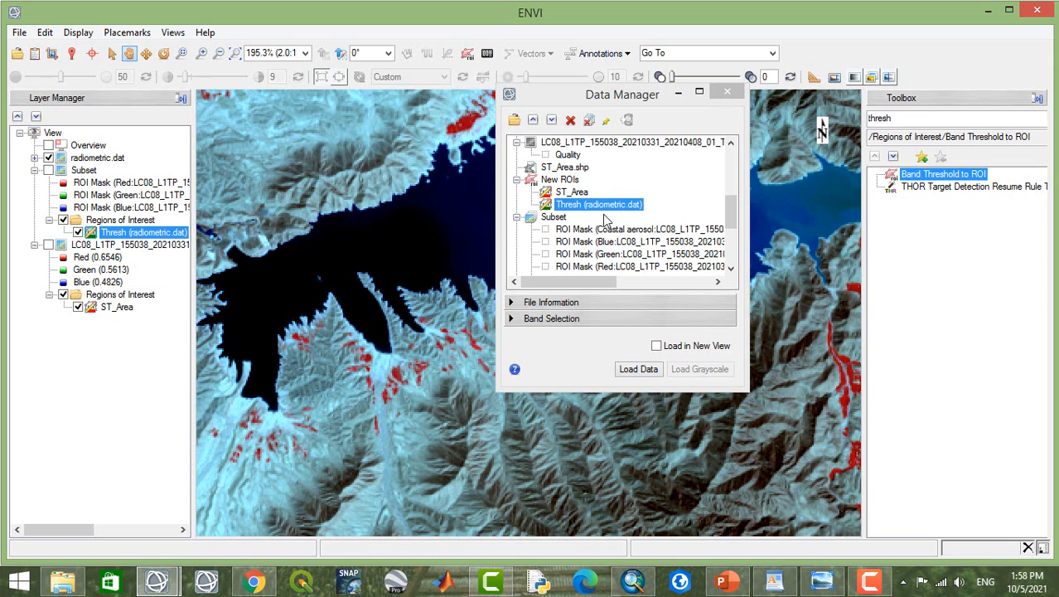
Step: Load the Thresh (radiometric.dat) ROI onto the radiometric.dat layer and close the Data Manager
{"action": "left_click", "coordinate": [567, 206]}
{"action": "left_click", "coordinate": [631, 367]}
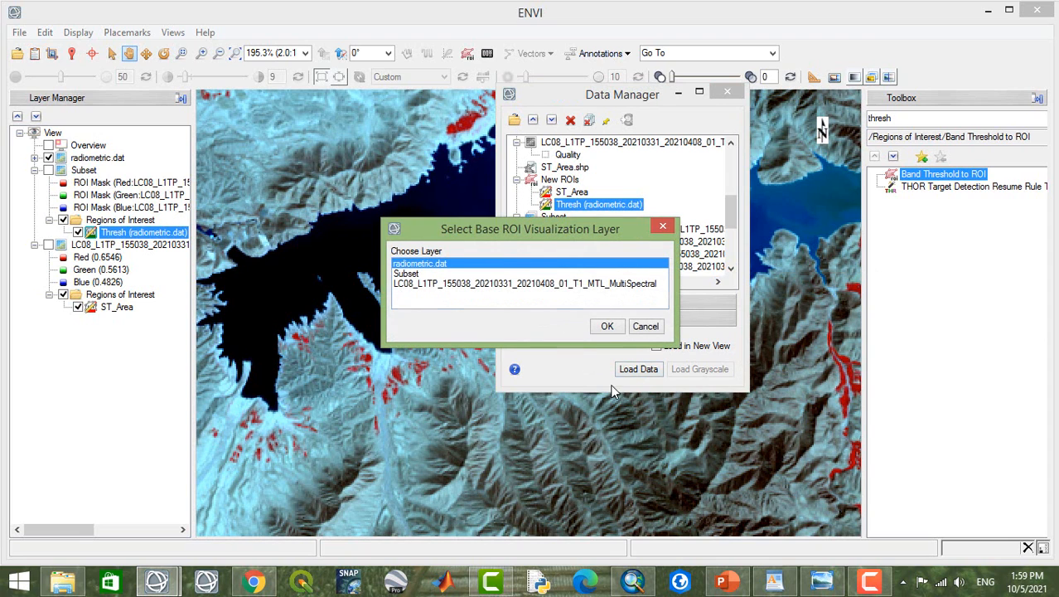
{"action": "left_click", "coordinate": [607, 327]}
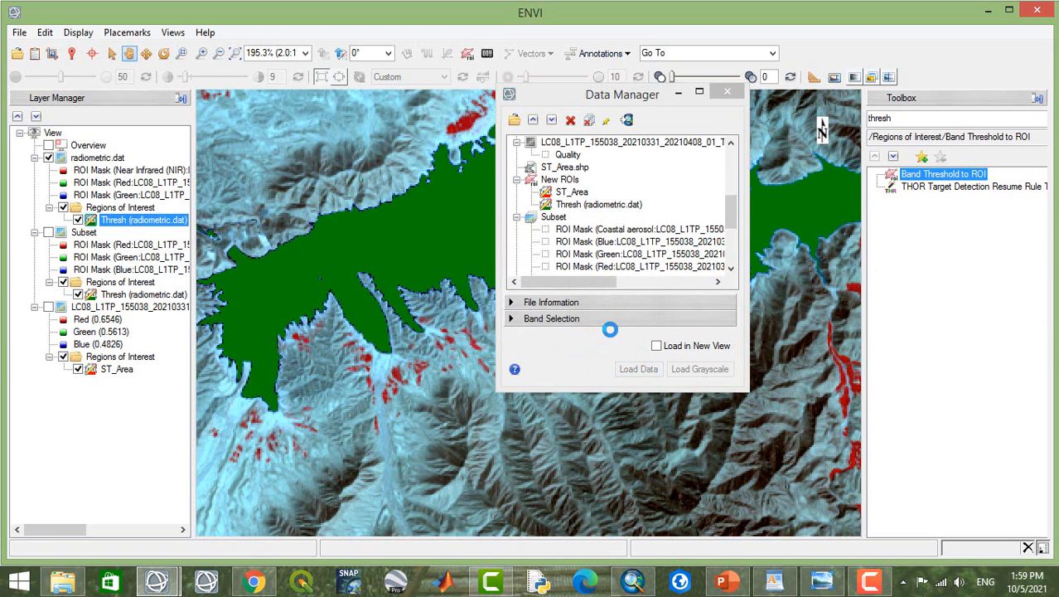
{"action": "left_click", "coordinate": [726, 92]}
Step: Inspect how the threshold ROI covers the reservoir, the river channels and the vegetated areas across the scene
{"action": "left_click_drag", "start_coordinate": [679, 319], "coordinate": [675, 365]}
{"action": "scroll", "coordinate": [675, 365], "scroll_direction": "down", "scroll_amount": 6}
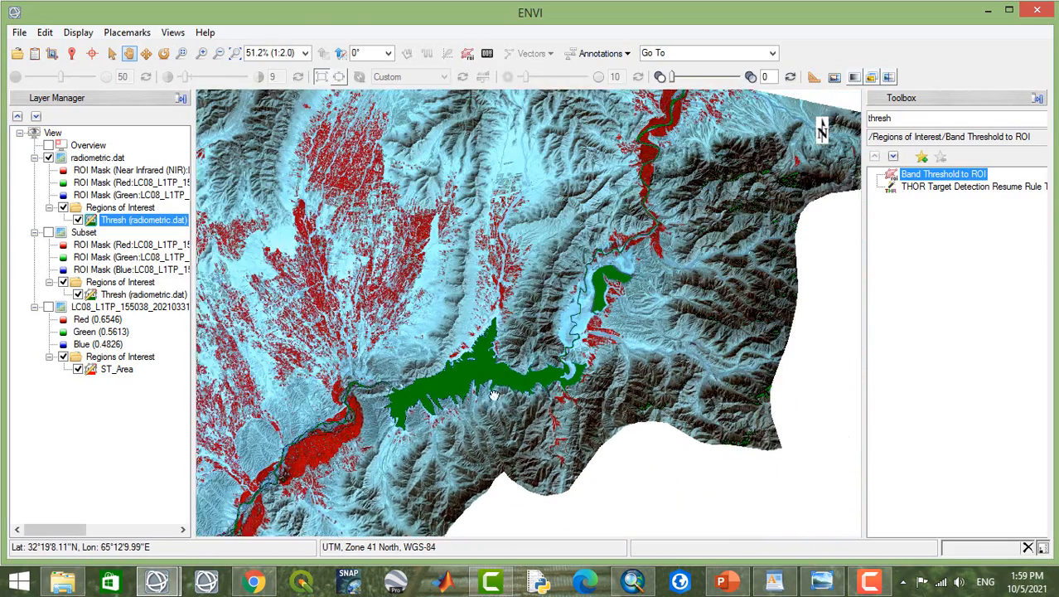
{"action": "scroll", "coordinate": [522, 393], "scroll_direction": "down", "scroll_amount": 2}
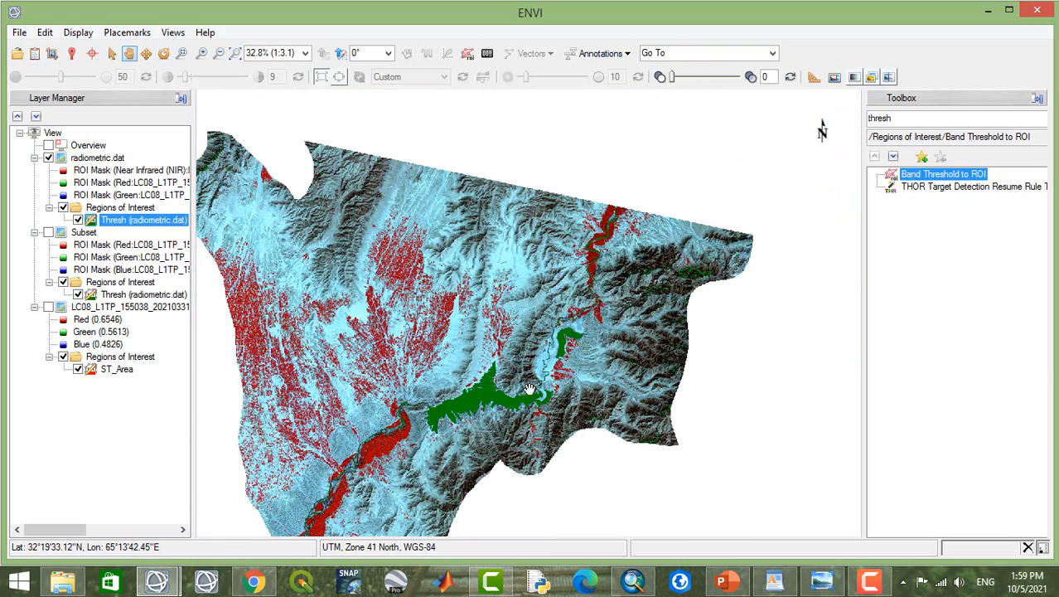
{"action": "scroll", "coordinate": [556, 368], "scroll_direction": "up", "scroll_amount": 5}
{"action": "scroll", "coordinate": [554, 370], "scroll_direction": "up", "scroll_amount": 4}
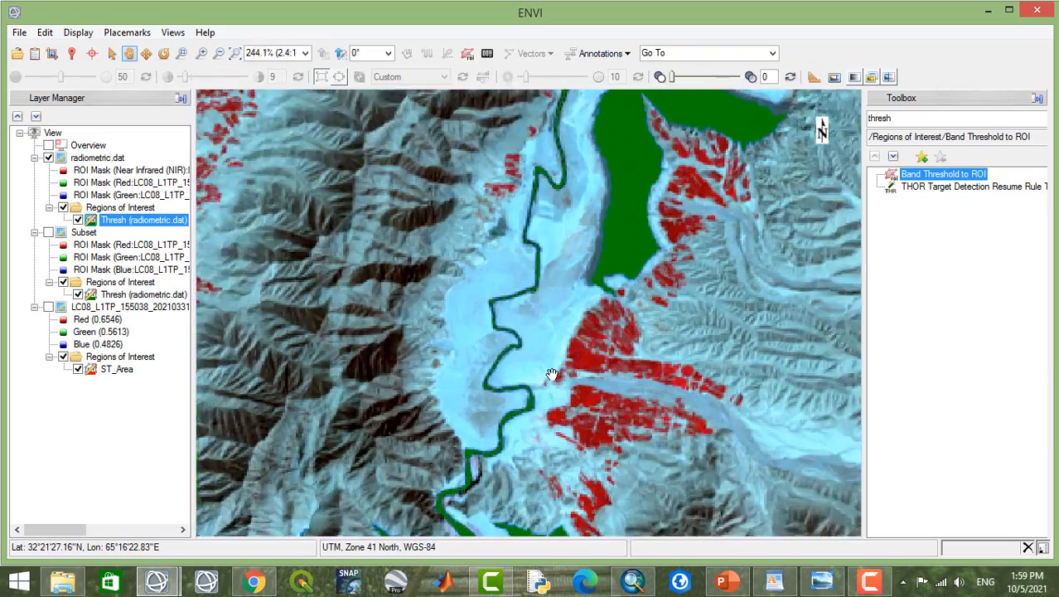
{"action": "left_click_drag", "start_coordinate": [501, 430], "coordinate": [737, 243]}
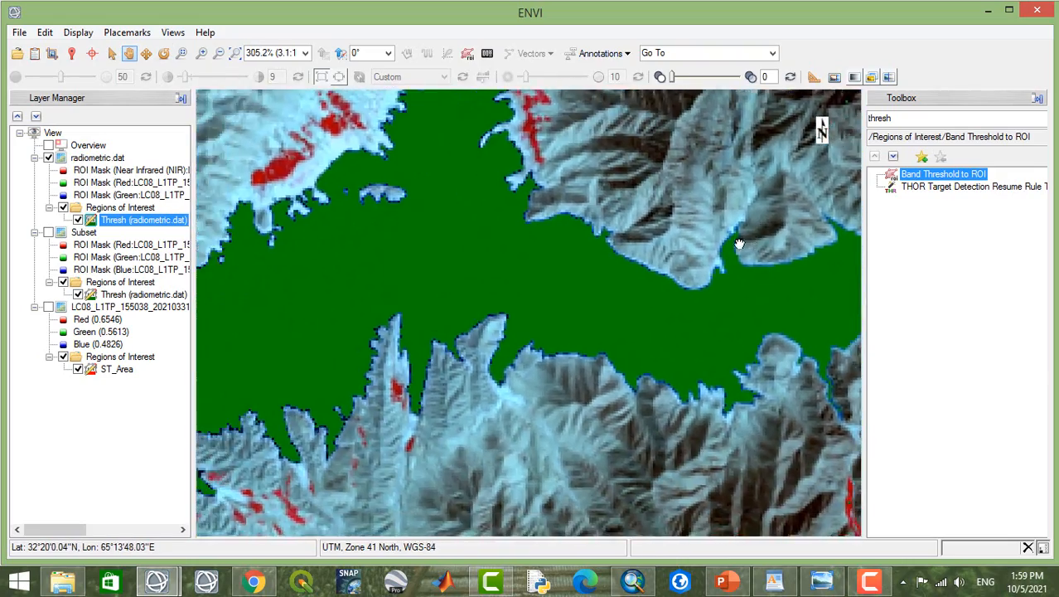
{"action": "left_click_drag", "start_coordinate": [277, 372], "coordinate": [702, 153]}
{"action": "left_click_drag", "start_coordinate": [476, 246], "coordinate": [783, 235]}
{"action": "left_click_drag", "start_coordinate": [484, 288], "coordinate": [840, 158]}
{"action": "left_click_drag", "start_coordinate": [571, 321], "coordinate": [740, 203]}
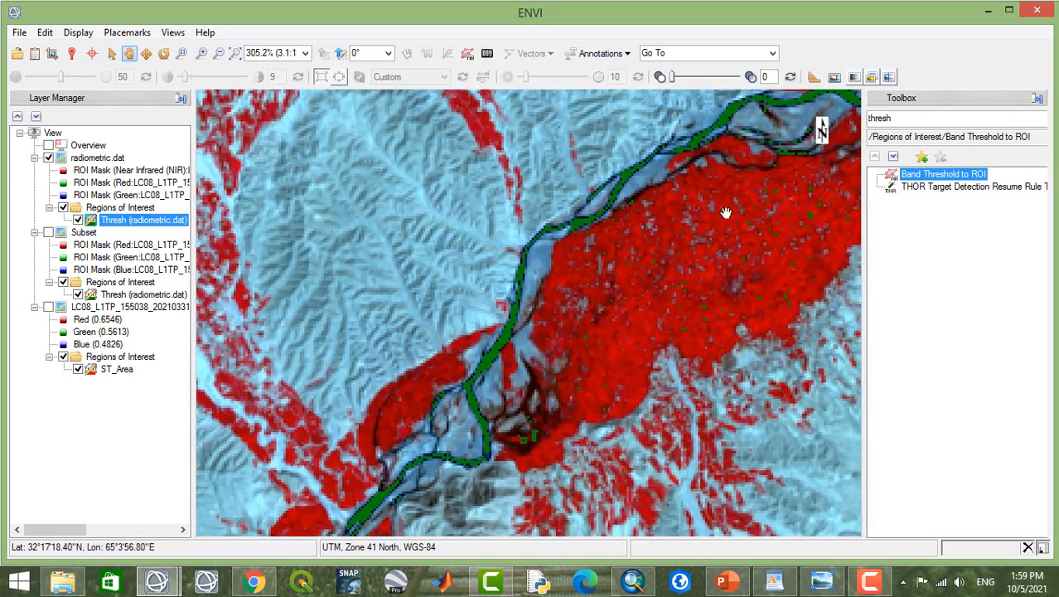
Step: Examine the threshold ROI along the braided river channels and red vegetated valley downstream of the reservoir
{"action": "left_click_drag", "start_coordinate": [563, 308], "coordinate": [704, 132]}
{"action": "left_click_drag", "start_coordinate": [547, 330], "coordinate": [698, 143]}
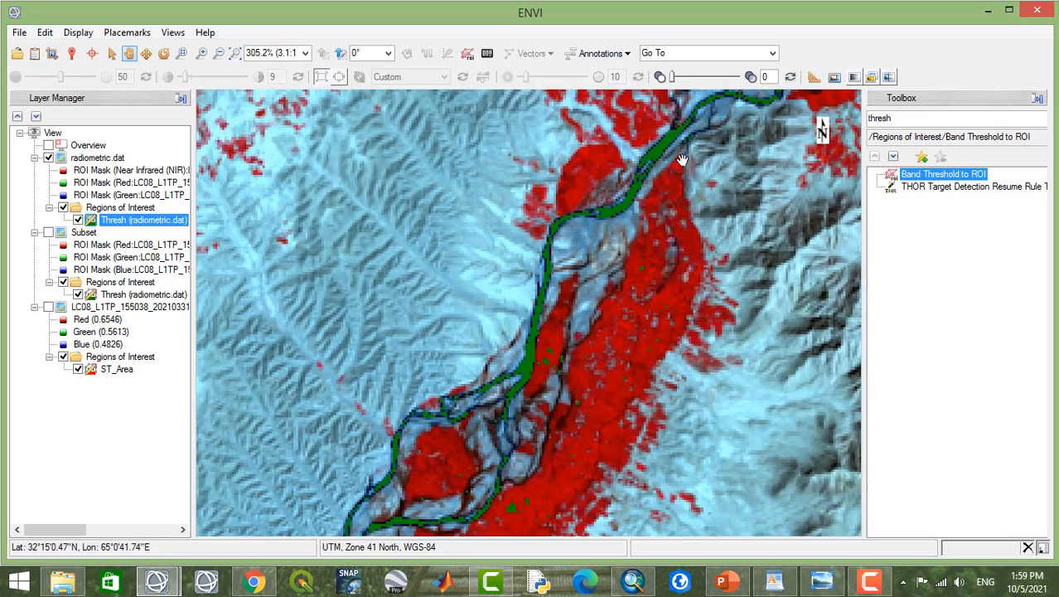
{"action": "left_click_drag", "start_coordinate": [604, 313], "coordinate": [654, 199]}
{"action": "left_click_drag", "start_coordinate": [559, 381], "coordinate": [767, 158]}
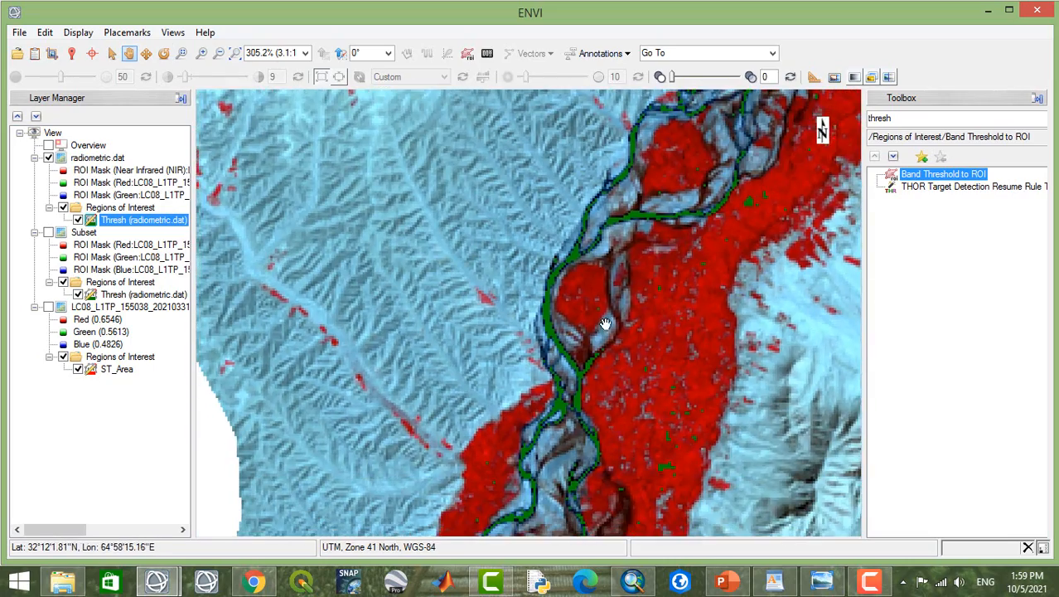
{"action": "left_click_drag", "start_coordinate": [603, 328], "coordinate": [645, 166]}
{"action": "left_click_drag", "start_coordinate": [658, 249], "coordinate": [691, 166]}
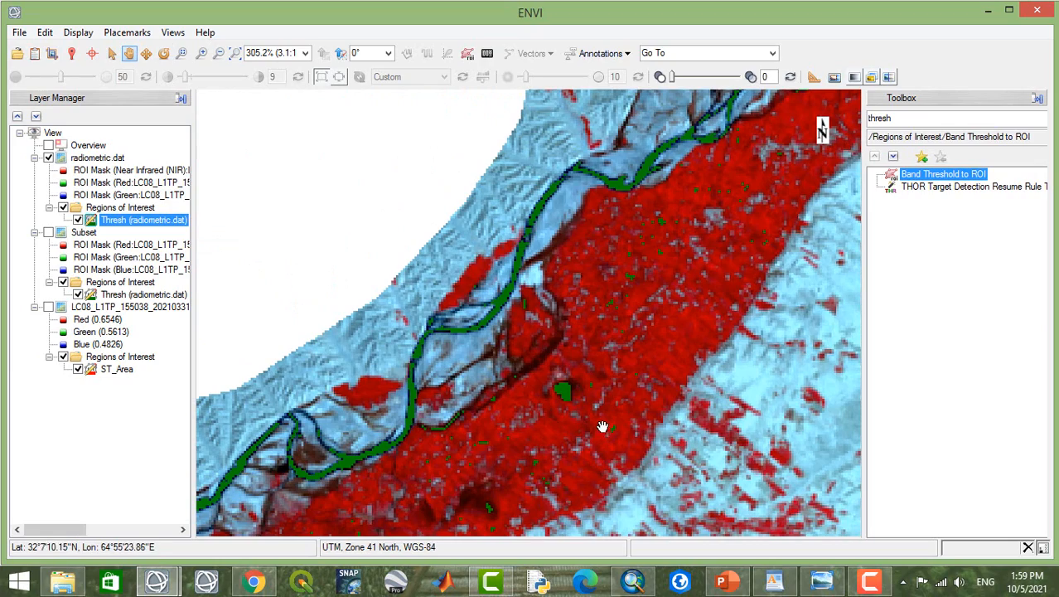
{"action": "left_click_drag", "start_coordinate": [381, 423], "coordinate": [428, 340]}
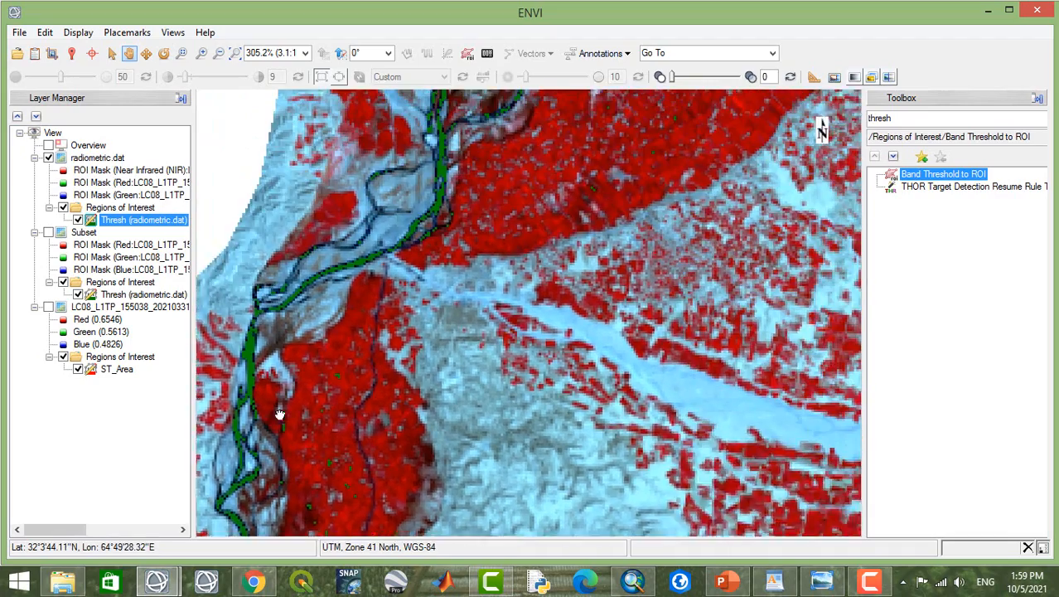
Step: Examine how the threshold ROI covers the reservoir and the meandering river that feeds it
{"action": "left_click_drag", "start_coordinate": [280, 414], "coordinate": [540, 530]}
{"action": "left_click_drag", "start_coordinate": [714, 170], "coordinate": [550, 459]}
{"action": "left_click_drag", "start_coordinate": [650, 182], "coordinate": [395, 124]}
{"action": "left_click_drag", "start_coordinate": [816, 312], "coordinate": [410, 154]}
{"action": "left_click_drag", "start_coordinate": [666, 199], "coordinate": [381, 451]}
{"action": "left_click_drag", "start_coordinate": [635, 371], "coordinate": [366, 377]}
{"action": "scroll", "coordinate": [735, 401], "scroll_direction": "down", "scroll_amount": 5}
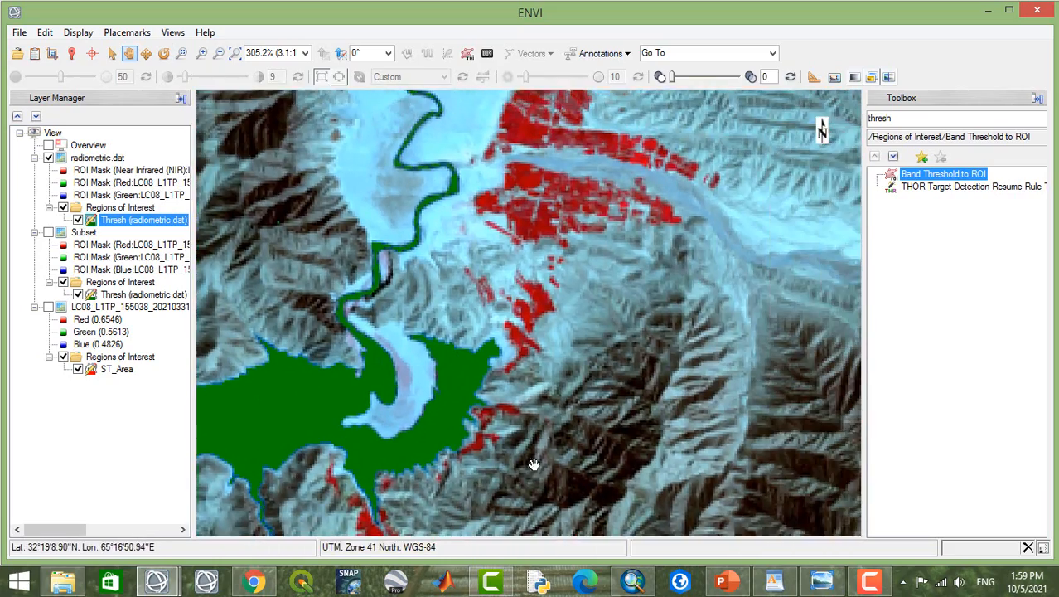
{"action": "scroll", "coordinate": [765, 263], "scroll_direction": "up", "scroll_amount": 2}
{"action": "scroll", "coordinate": [765, 263], "scroll_direction": "down", "scroll_amount": 2}
Step: Inspect the mountain slopes northeast and south of the reservoir for scattered pixels included in the threshold ROI
{"action": "left_click_drag", "start_coordinate": [772, 277], "coordinate": [578, 162]}
{"action": "left_click_drag", "start_coordinate": [774, 258], "coordinate": [467, 271]}
{"action": "left_click_drag", "start_coordinate": [607, 158], "coordinate": [626, 312]}
{"action": "left_click_drag", "start_coordinate": [648, 265], "coordinate": [645, 376]}
{"action": "left_click_drag", "start_coordinate": [659, 214], "coordinate": [654, 301]}
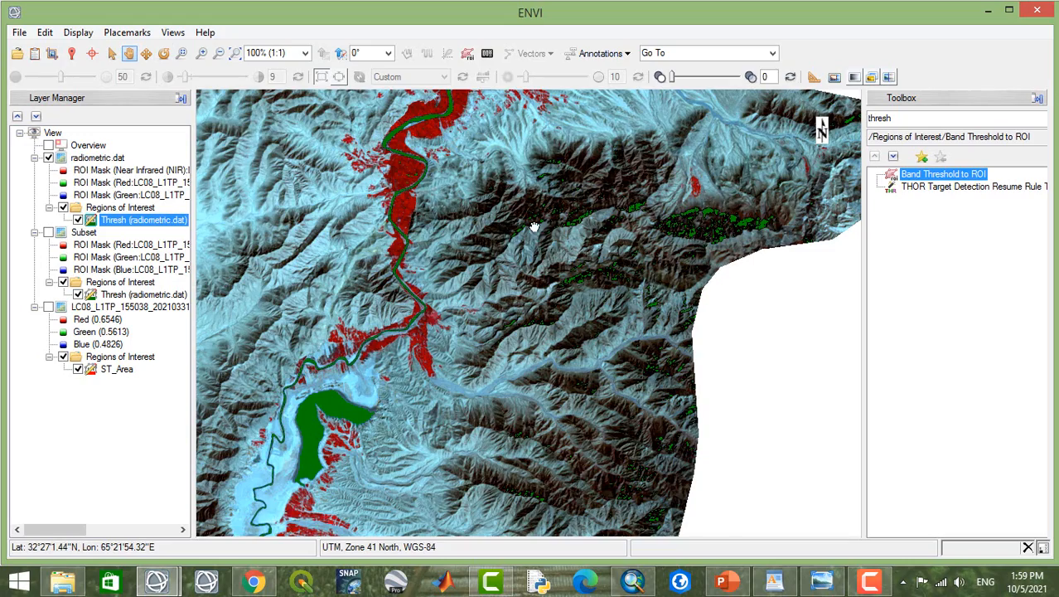
{"action": "left_click_drag", "start_coordinate": [513, 241], "coordinate": [634, 119]}
{"action": "left_click_drag", "start_coordinate": [550, 272], "coordinate": [657, 153]}
{"action": "left_click_drag", "start_coordinate": [567, 304], "coordinate": [665, 179]}
{"action": "left_click_drag", "start_coordinate": [398, 313], "coordinate": [601, 196]}
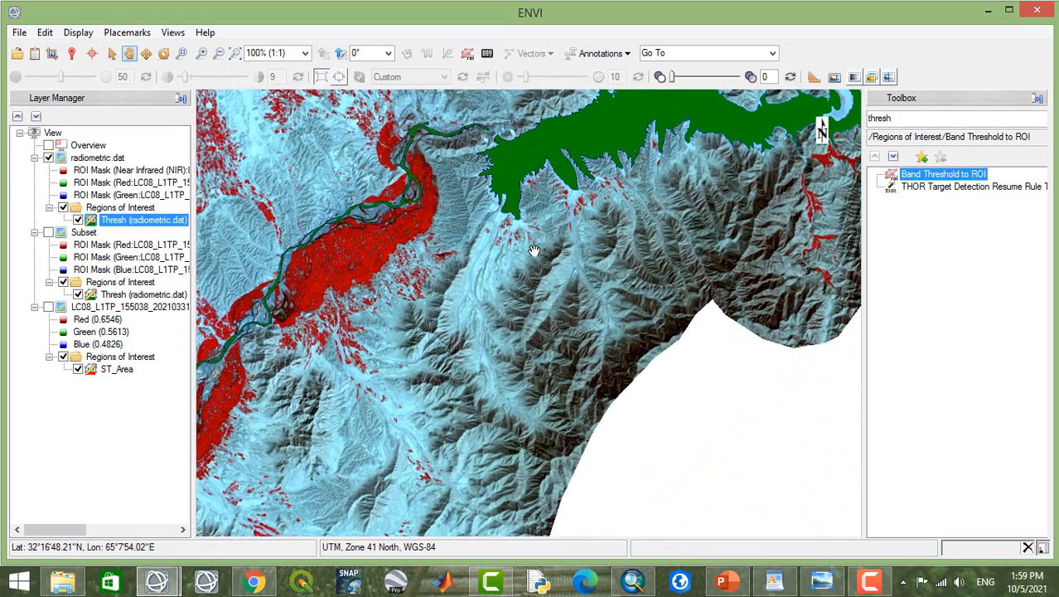
Step: Review the threshold ROI's overall coverage across the radiometric.dat scene at a 41% zoom
{"action": "scroll", "coordinate": [547, 244], "scroll_direction": "down", "scroll_amount": 4}
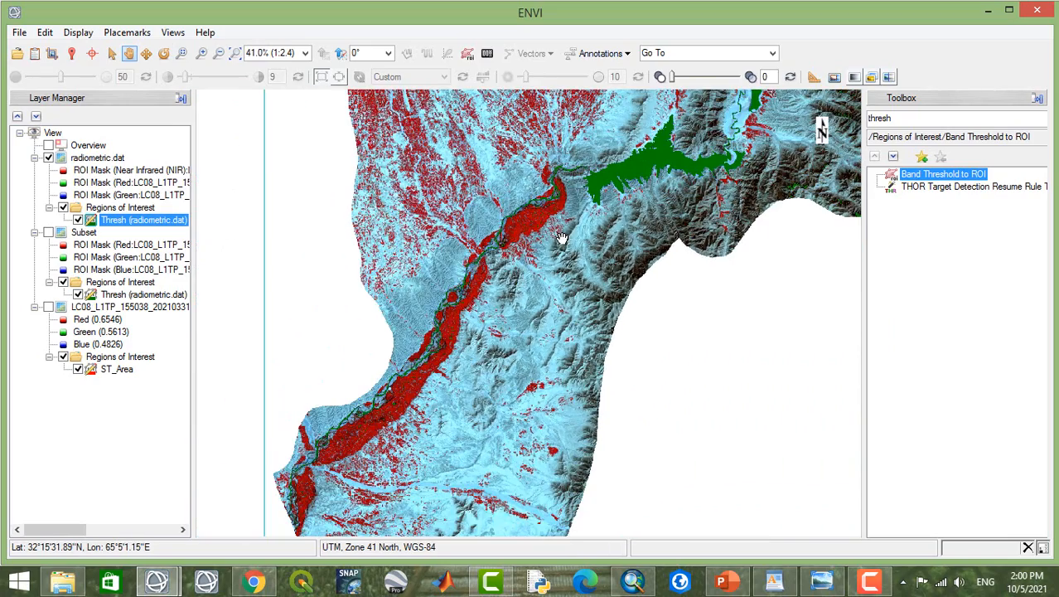
{"action": "left_click_drag", "start_coordinate": [636, 185], "coordinate": [556, 309]}
{"action": "left_click_drag", "start_coordinate": [707, 206], "coordinate": [661, 295]}
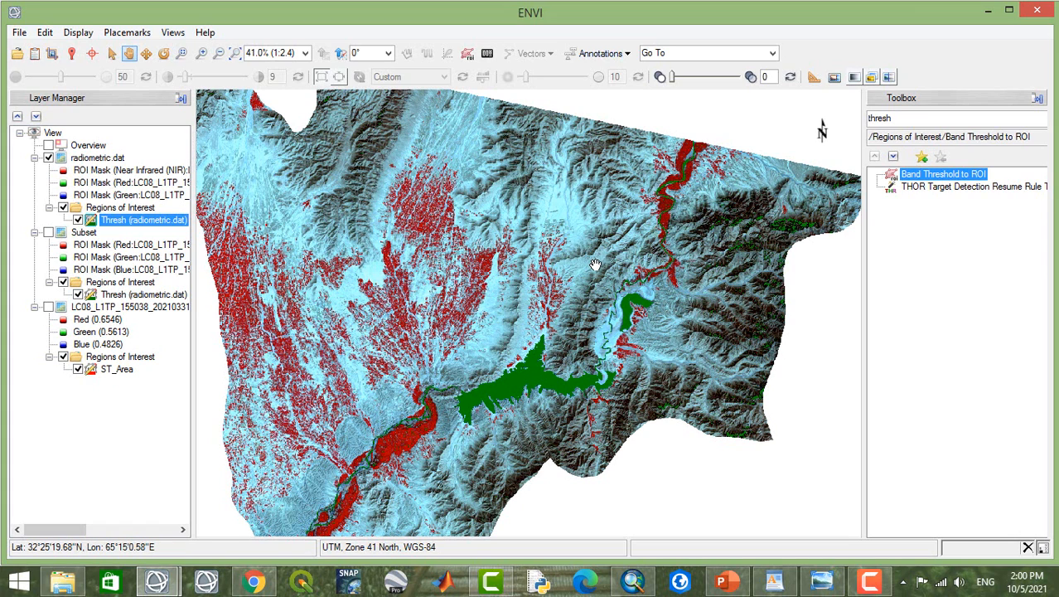
{"action": "left_click_drag", "start_coordinate": [582, 300], "coordinate": [582, 217]}
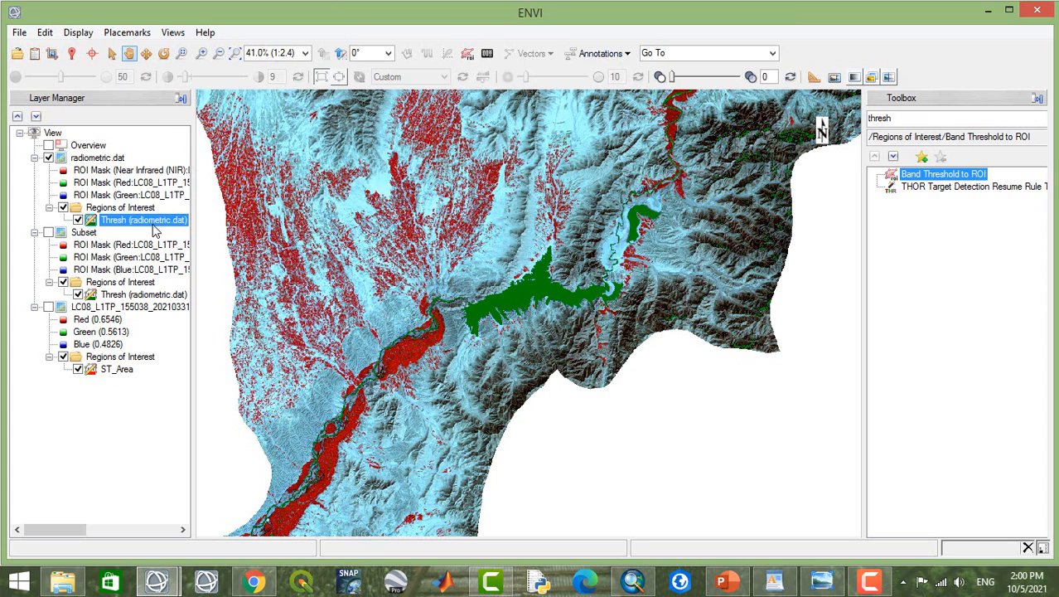
Step: Check the minimum, maximum and source band of the Thresh (radiometric.dat) ROI in the ROI Tool, and close it
{"action": "left_click", "coordinate": [90, 222]}
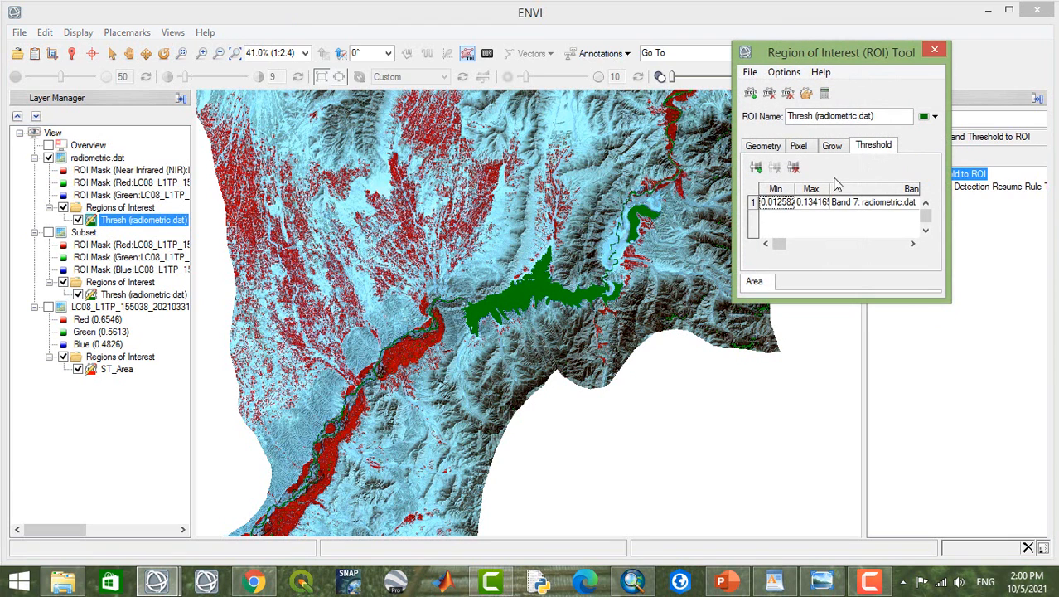
{"action": "left_click_drag", "start_coordinate": [779, 242], "coordinate": [710, 241]}
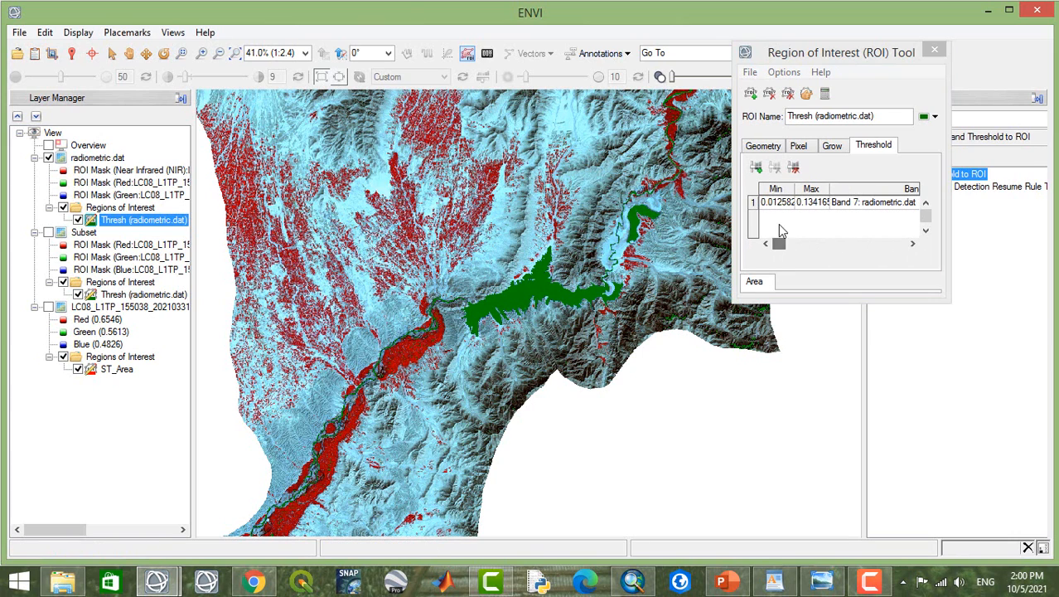
{"action": "left_click", "coordinate": [773, 206]}
{"action": "left_click", "coordinate": [811, 202]}
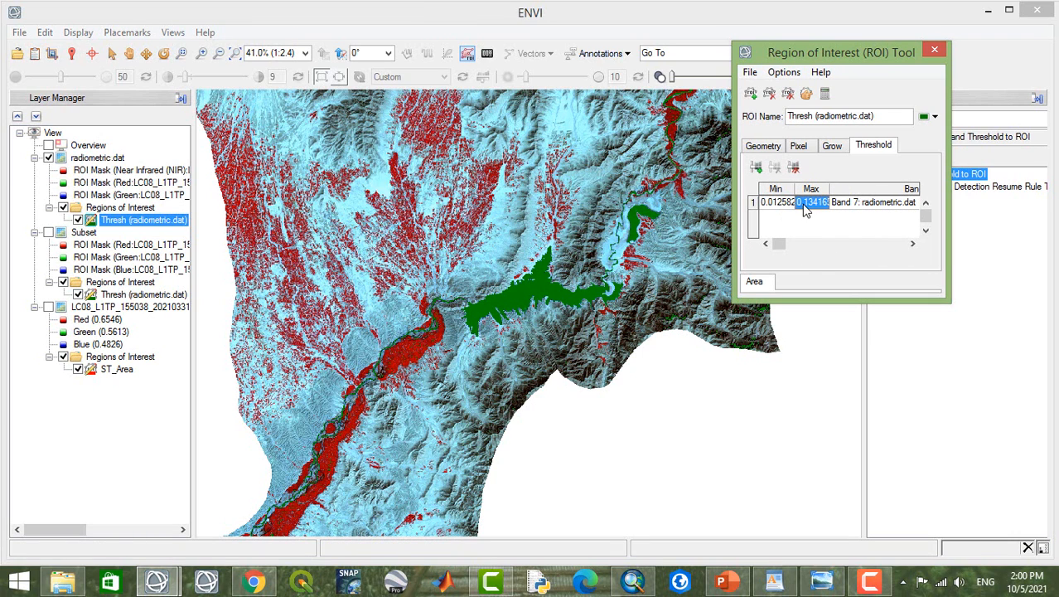
{"action": "left_click_drag", "start_coordinate": [775, 243], "coordinate": [839, 243]}
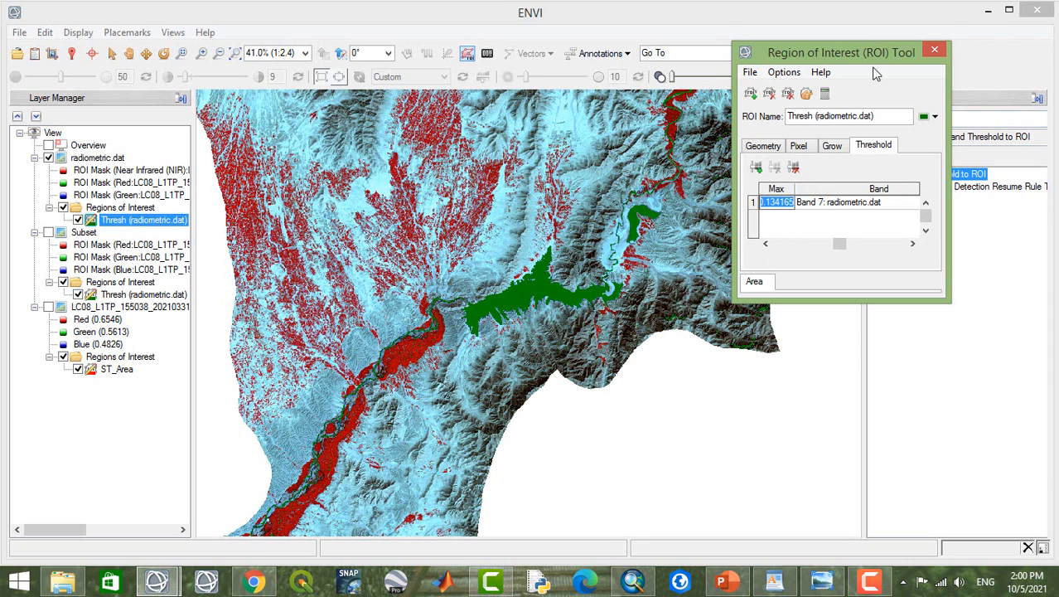
{"action": "left_click", "coordinate": [929, 51]}
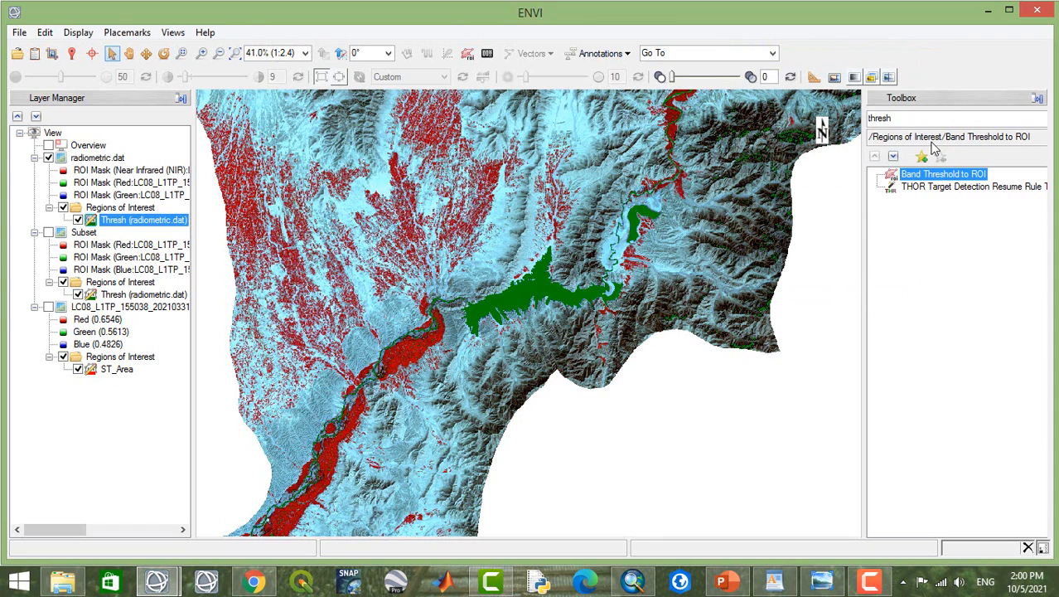
Step: Search the toolbox for "mask" and start Build Mask with radiometric.dat as the input file
{"action": "double_click", "coordinate": [911, 117]}
{"action": "key", "text": "BackSpace"}
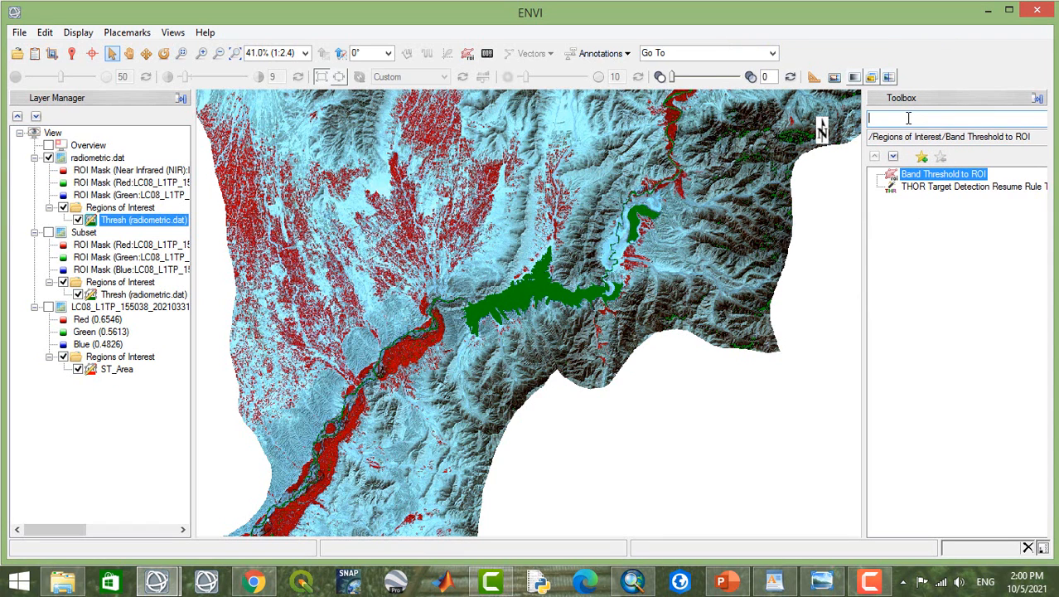
{"action": "type", "text": "mask"}
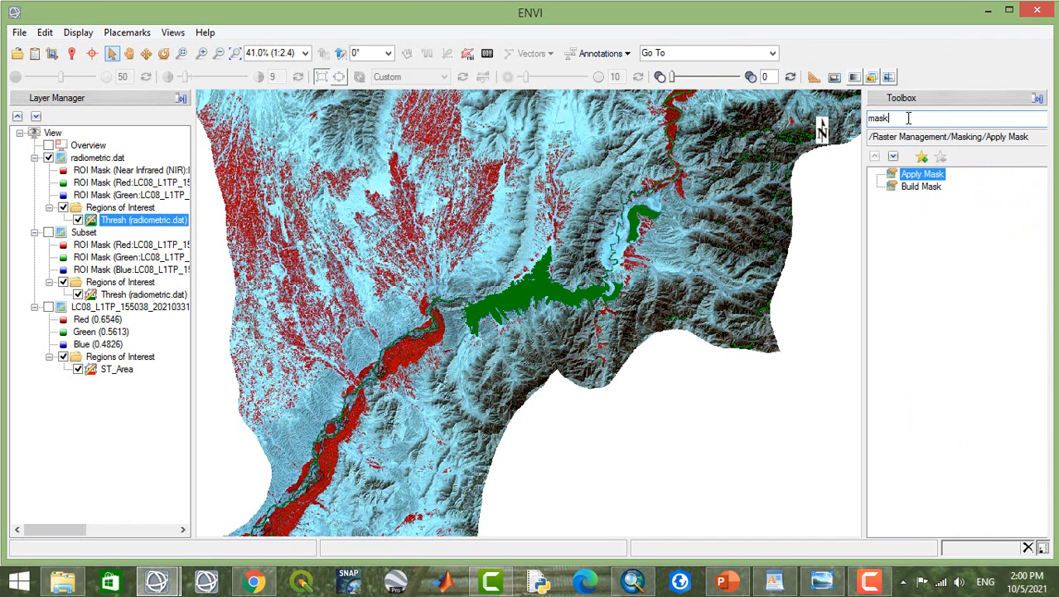
{"action": "double_click", "coordinate": [920, 186]}
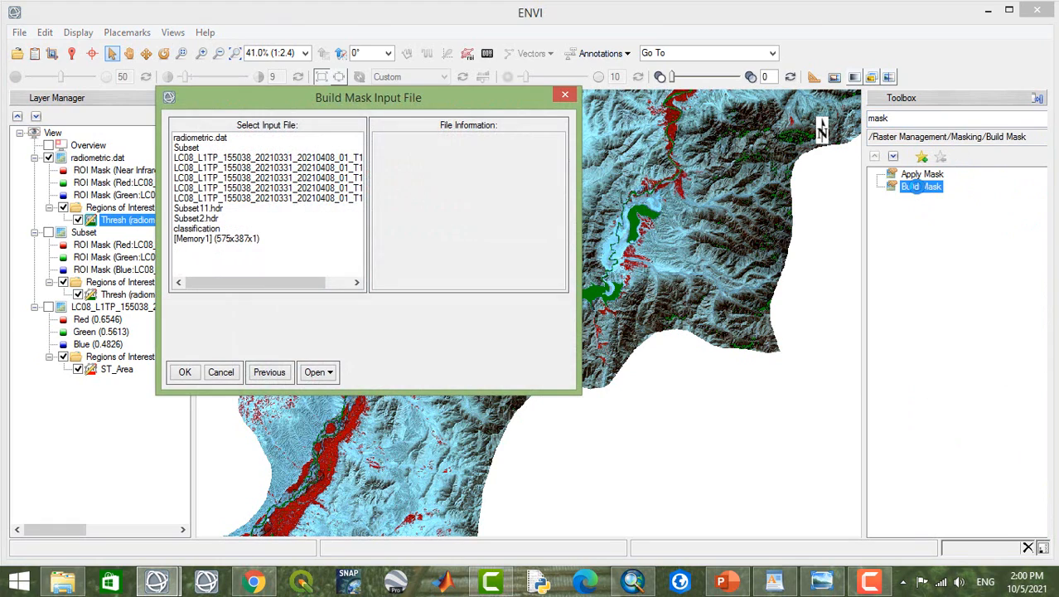
{"action": "left_click_drag", "start_coordinate": [403, 97], "coordinate": [782, 80]}
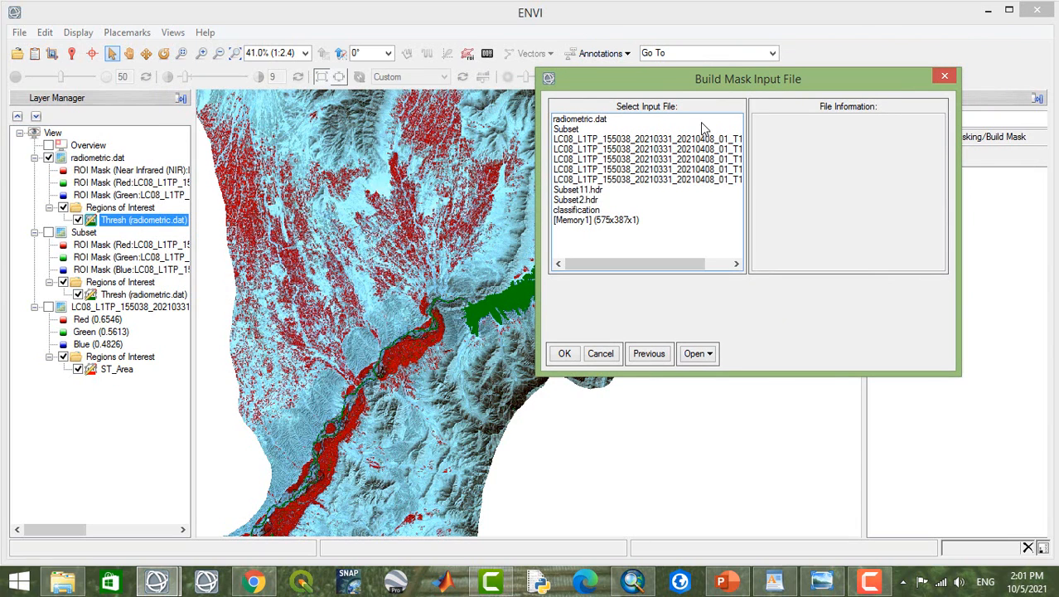
{"action": "left_click_drag", "start_coordinate": [763, 87], "coordinate": [881, 21]}
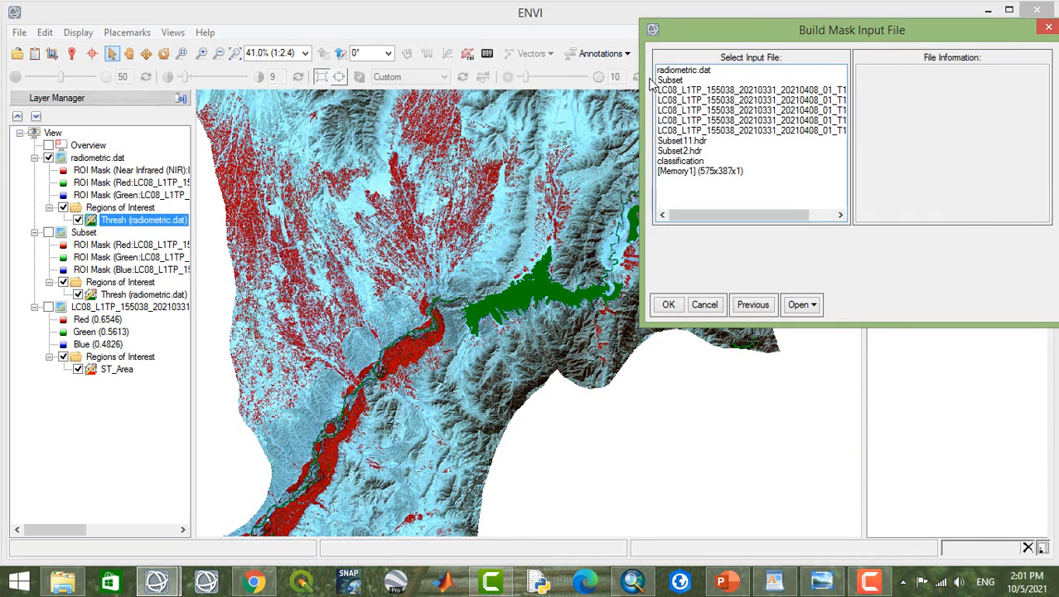
{"action": "left_click", "coordinate": [684, 71]}
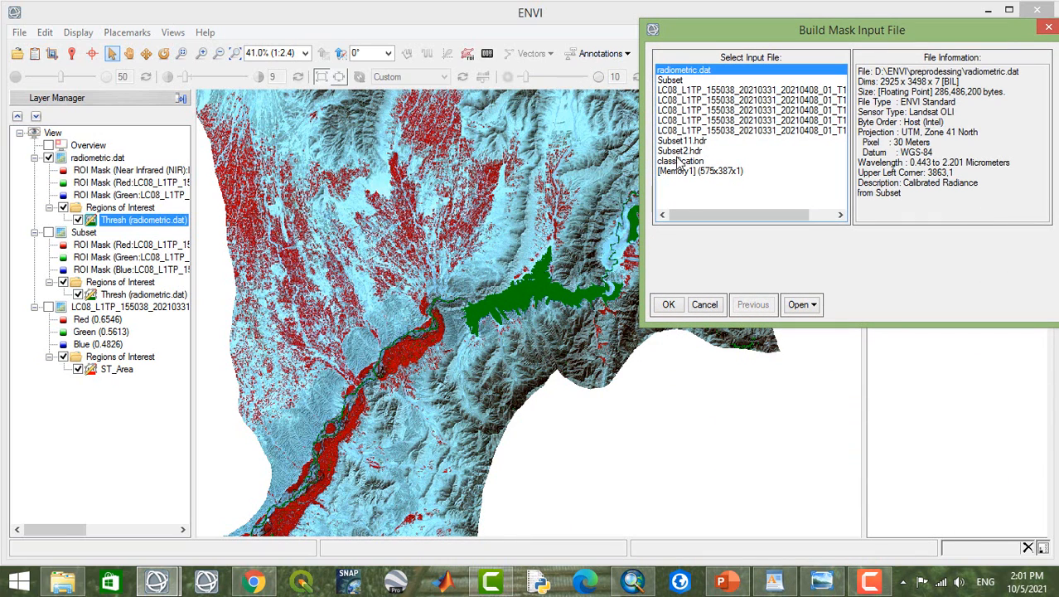
{"action": "left_click", "coordinate": [671, 305]}
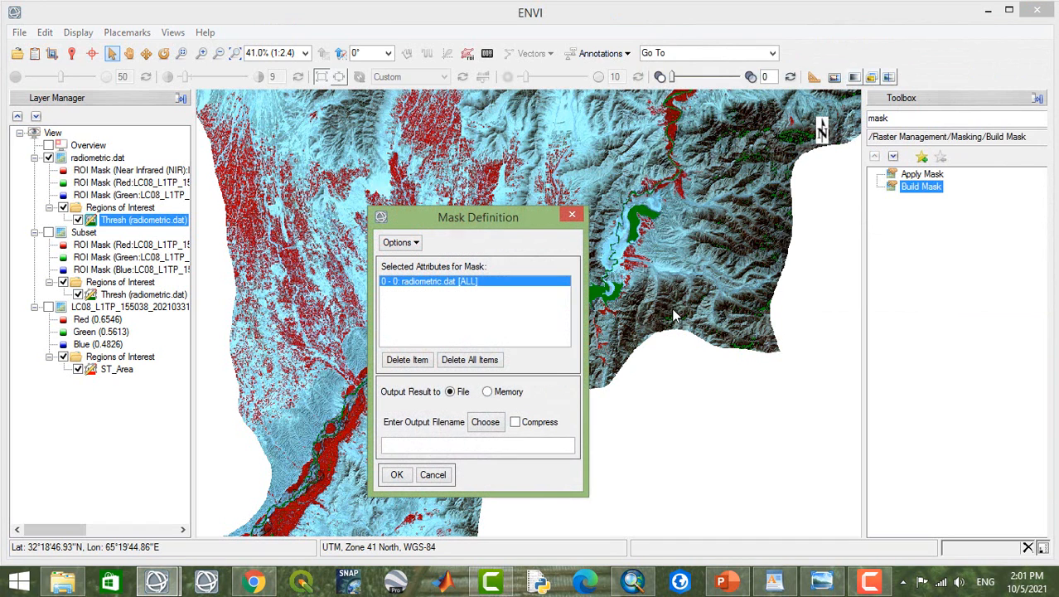
Step: Import the Thresh (radiometric.dat) ROI into the mask definition
{"action": "left_click_drag", "start_coordinate": [487, 214], "coordinate": [668, 54]}
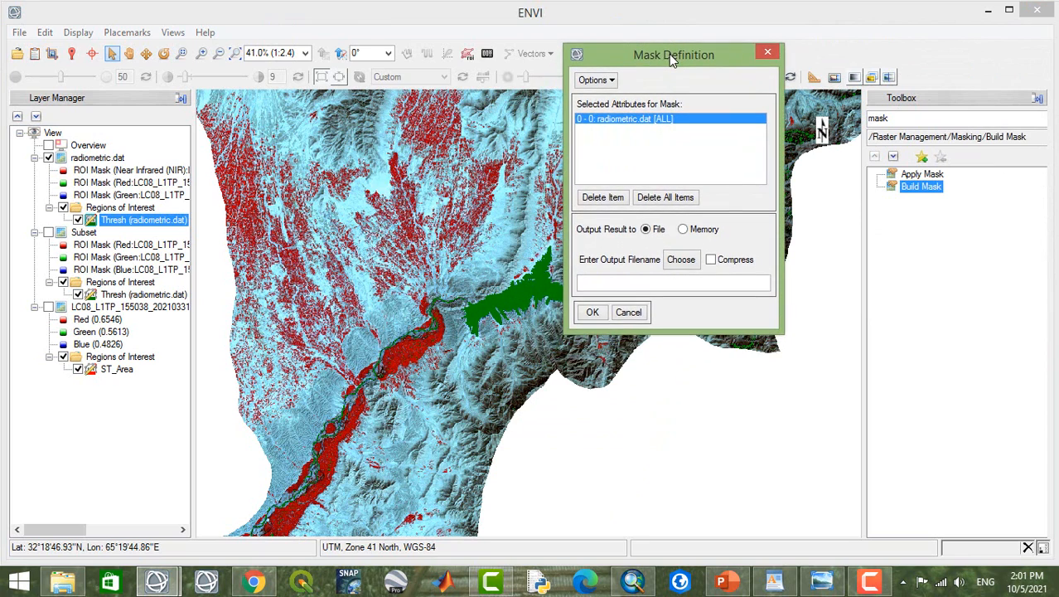
{"action": "left_click", "coordinate": [614, 82]}
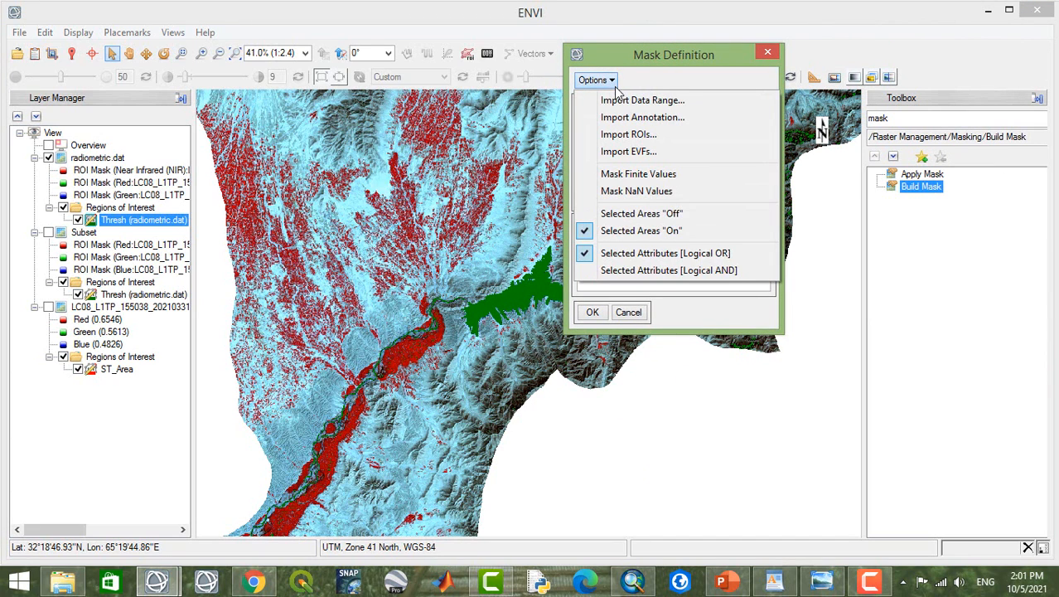
{"action": "left_click", "coordinate": [629, 136]}
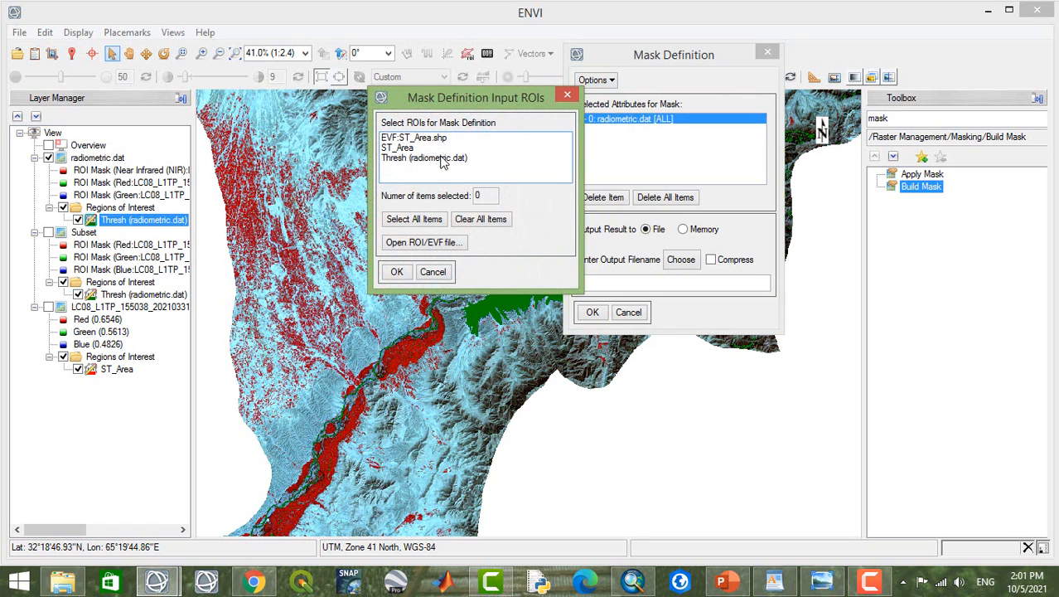
{"action": "left_click", "coordinate": [401, 158]}
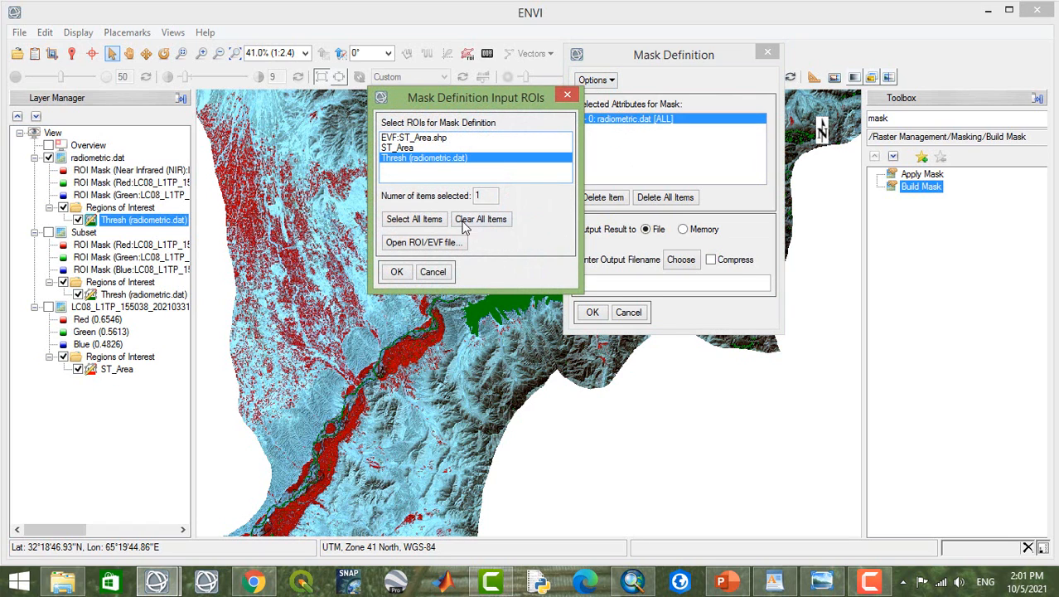
{"action": "left_click", "coordinate": [397, 272]}
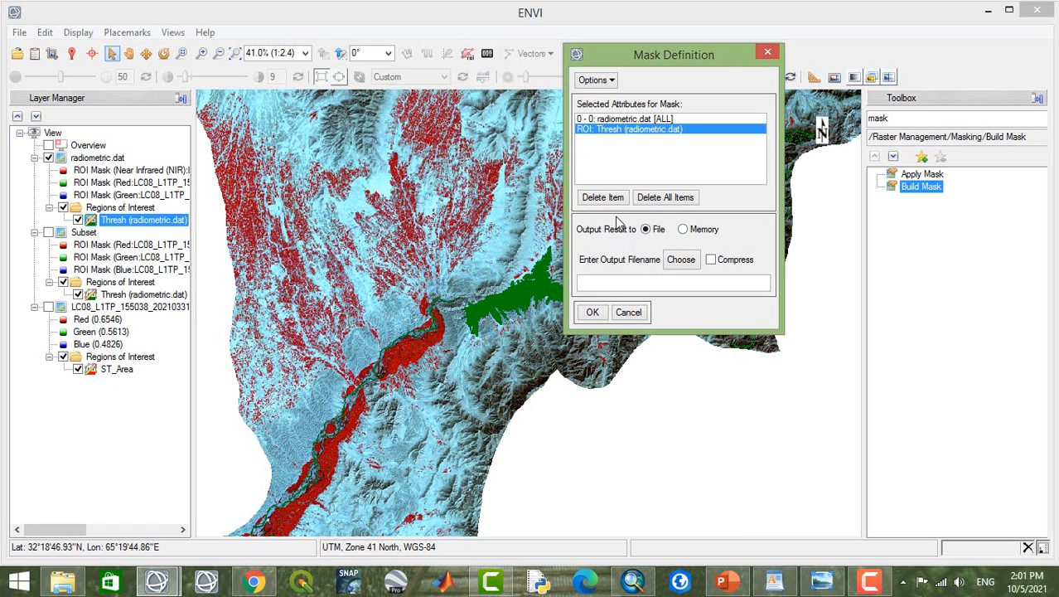
Step: Set the mask definition to Selected Areas "Off" and check that the option is active
{"action": "left_click", "coordinate": [618, 81]}
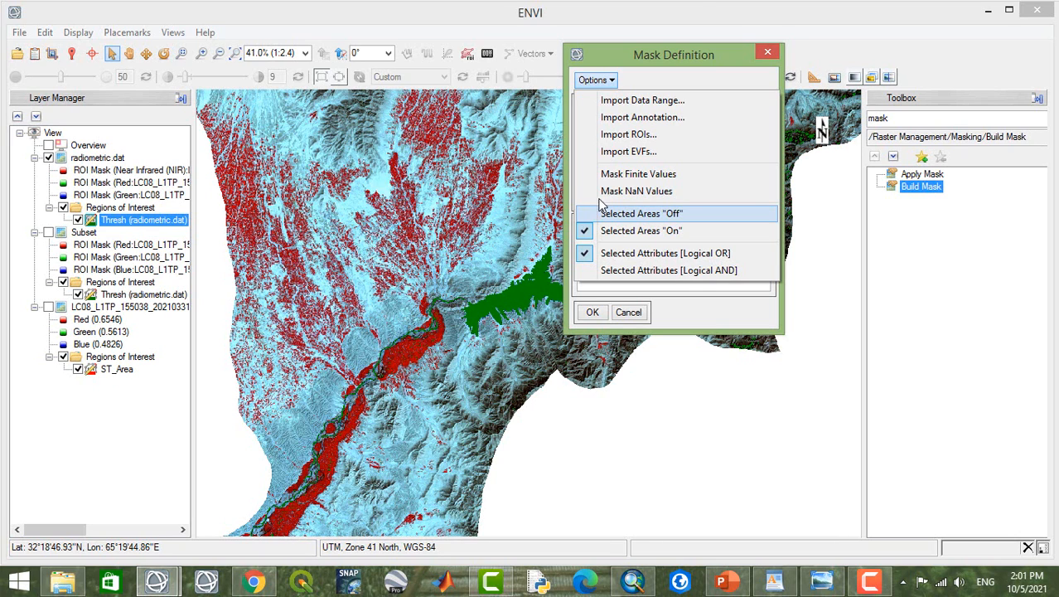
{"action": "left_click_drag", "start_coordinate": [689, 56], "coordinate": [328, 45]}
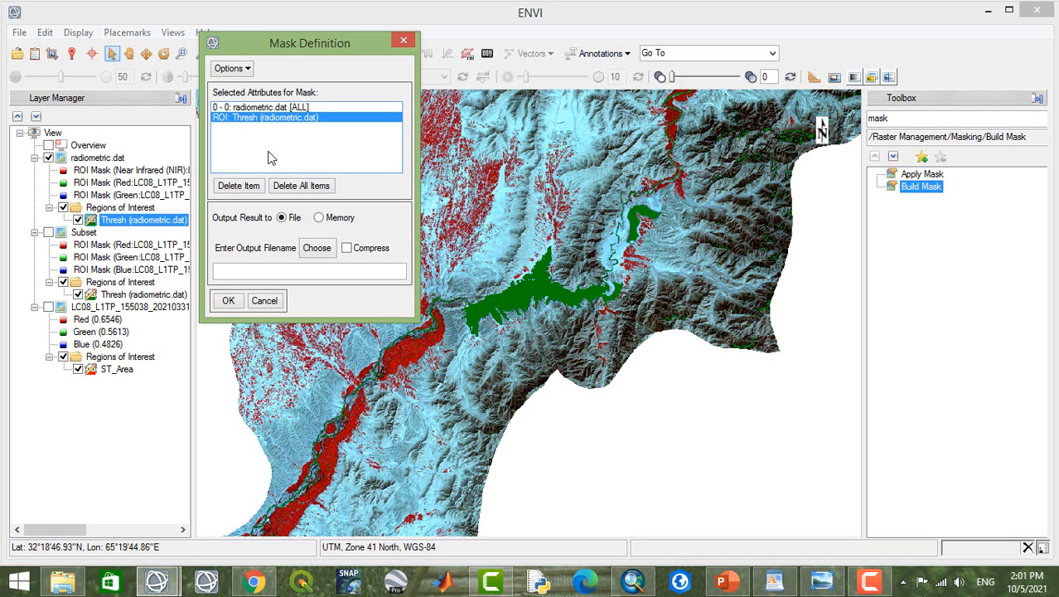
{"action": "left_click_drag", "start_coordinate": [290, 47], "coordinate": [762, 16]}
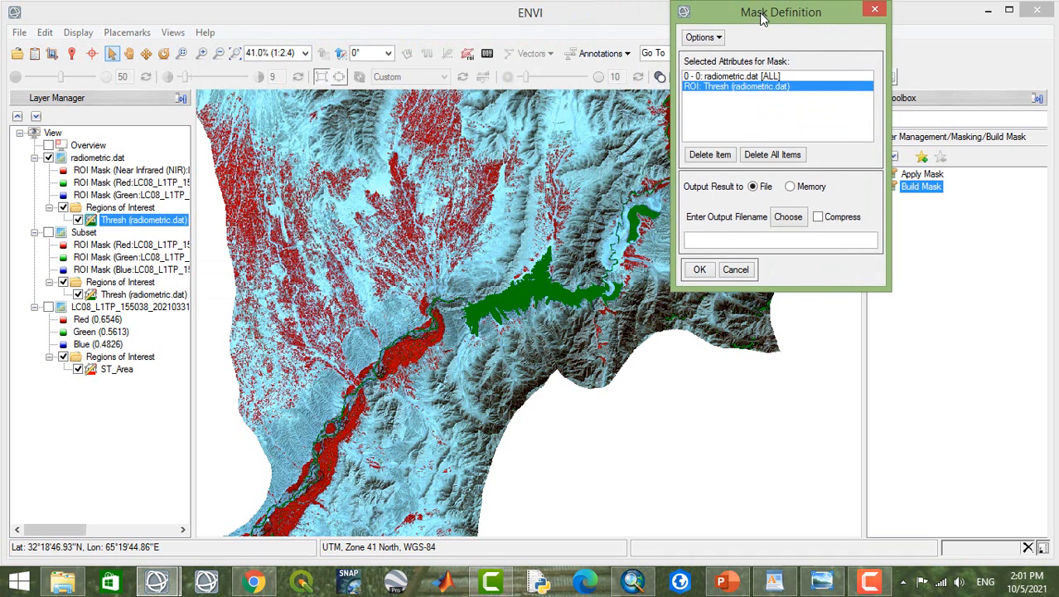
{"action": "left_click", "coordinate": [701, 37]}
{"action": "left_click", "coordinate": [696, 171]}
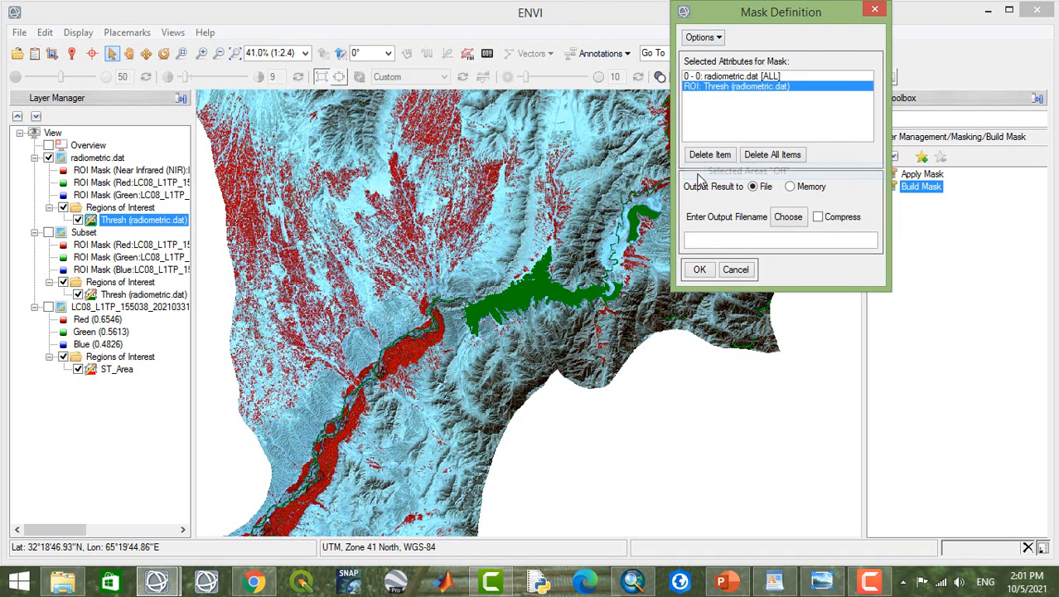
{"action": "left_click", "coordinate": [717, 38]}
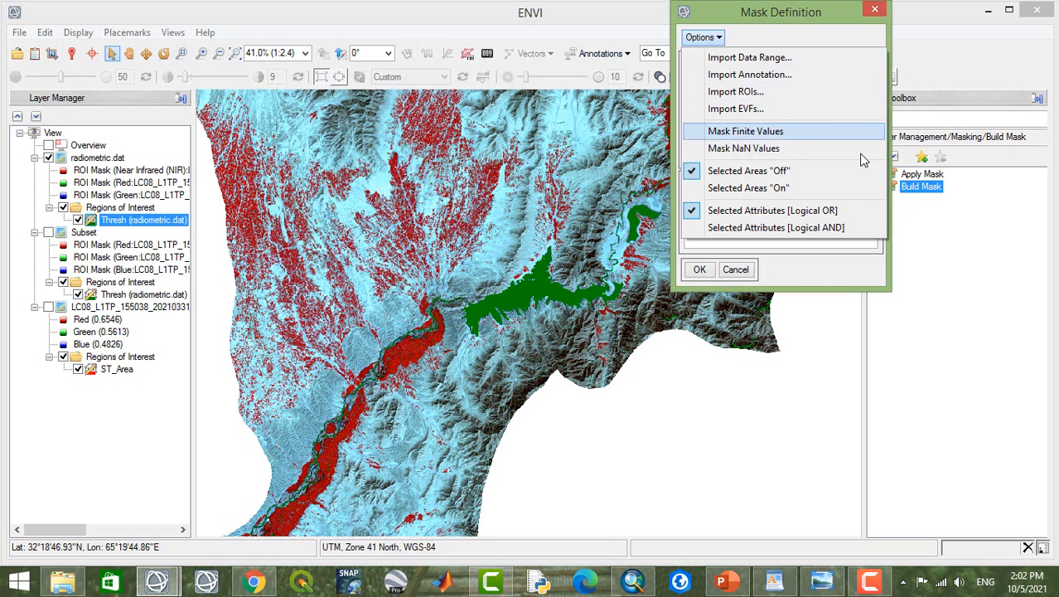
{"action": "left_click", "coordinate": [814, 275]}
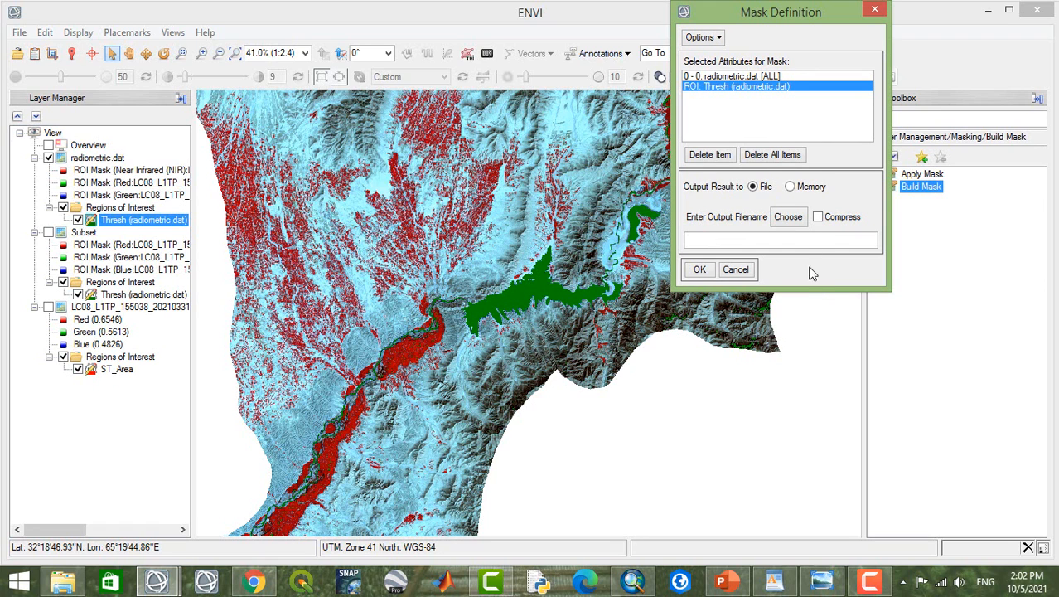
Step: Save the mask output as a file named Mask in the preprodessing folder and build it
{"action": "left_click", "coordinate": [792, 217]}
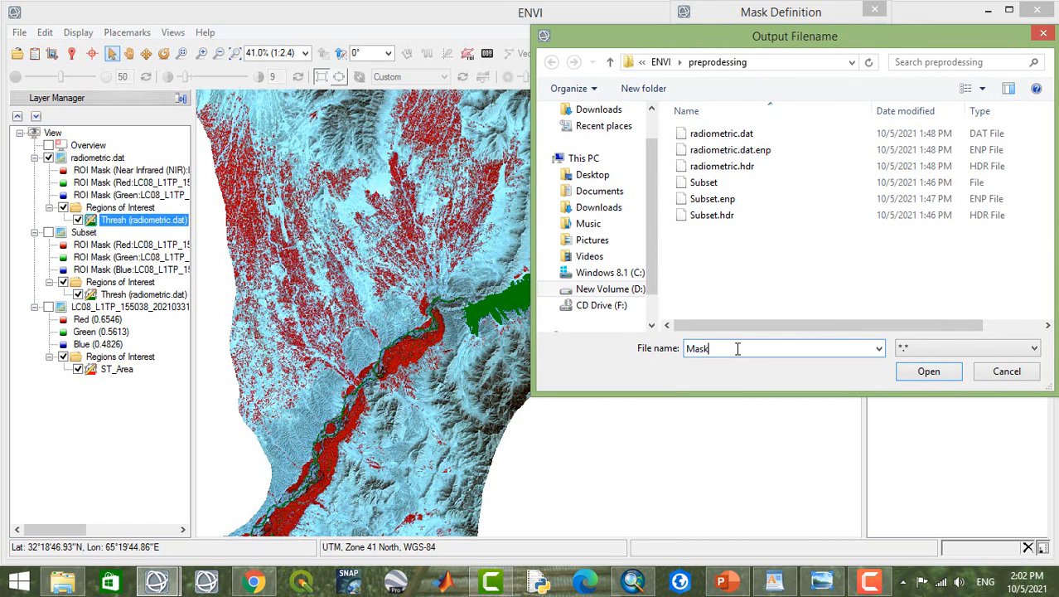
{"action": "left_click", "coordinate": [929, 371]}
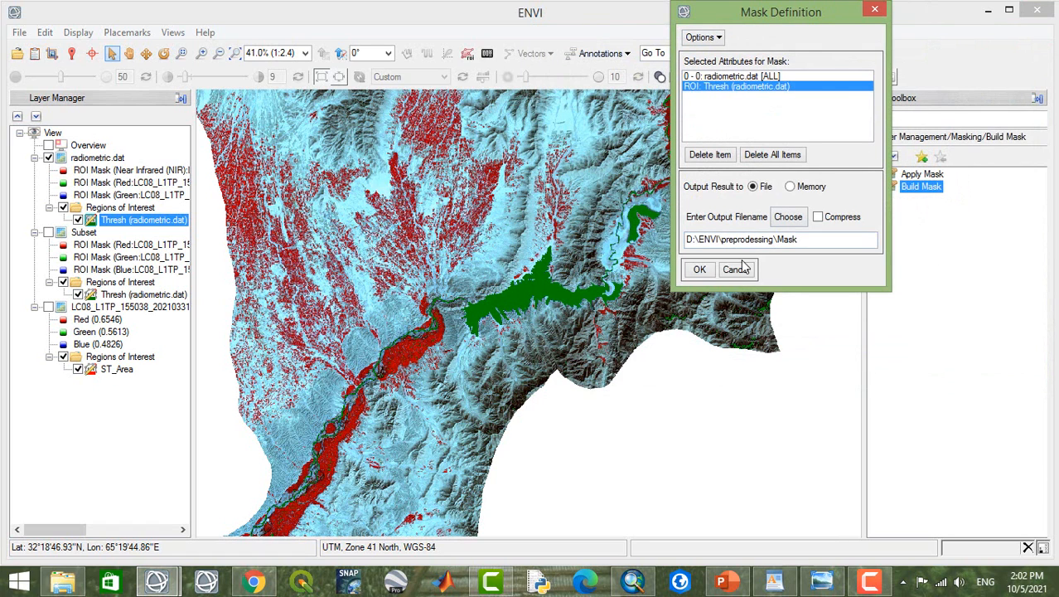
{"action": "left_click", "coordinate": [686, 270]}
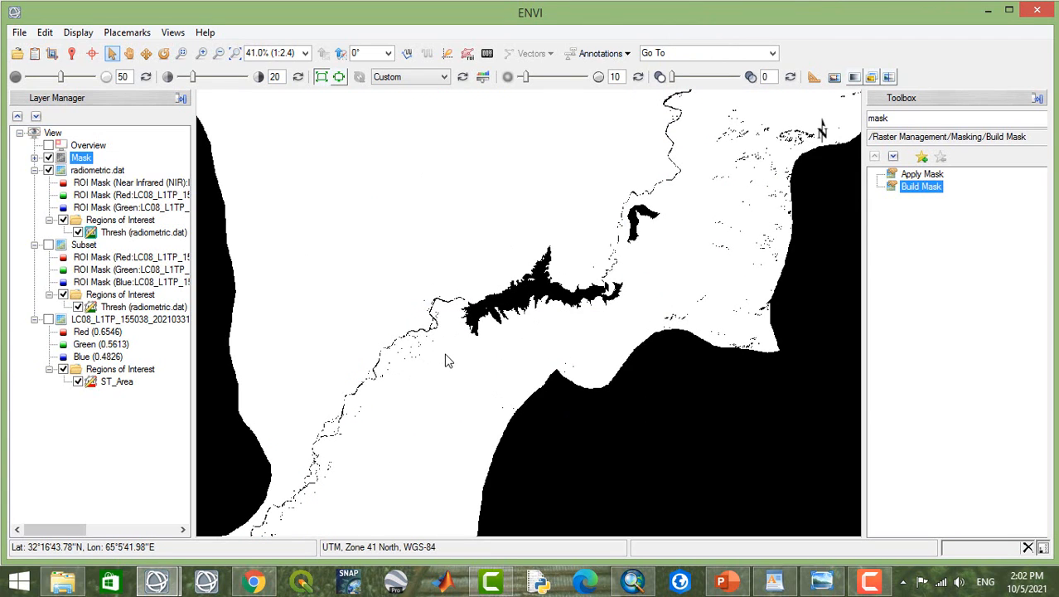
Step: Examine the Mask layer's Quick Stats histogram counts for DN 0 and 1, and inspect its pixel values with Cursor Value
{"action": "left_click", "coordinate": [34, 158]}
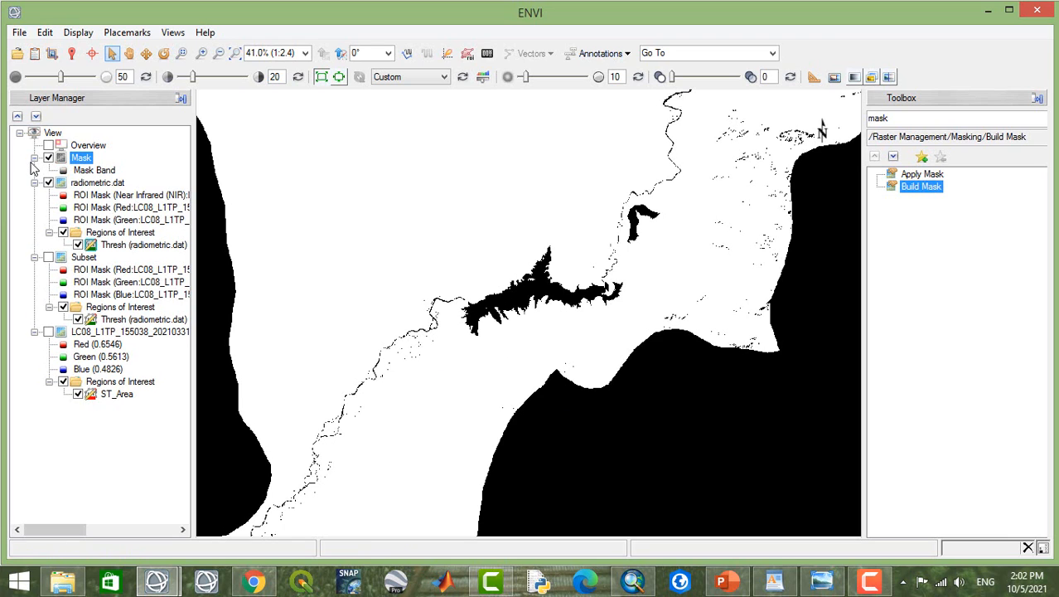
{"action": "right_click", "coordinate": [79, 159]}
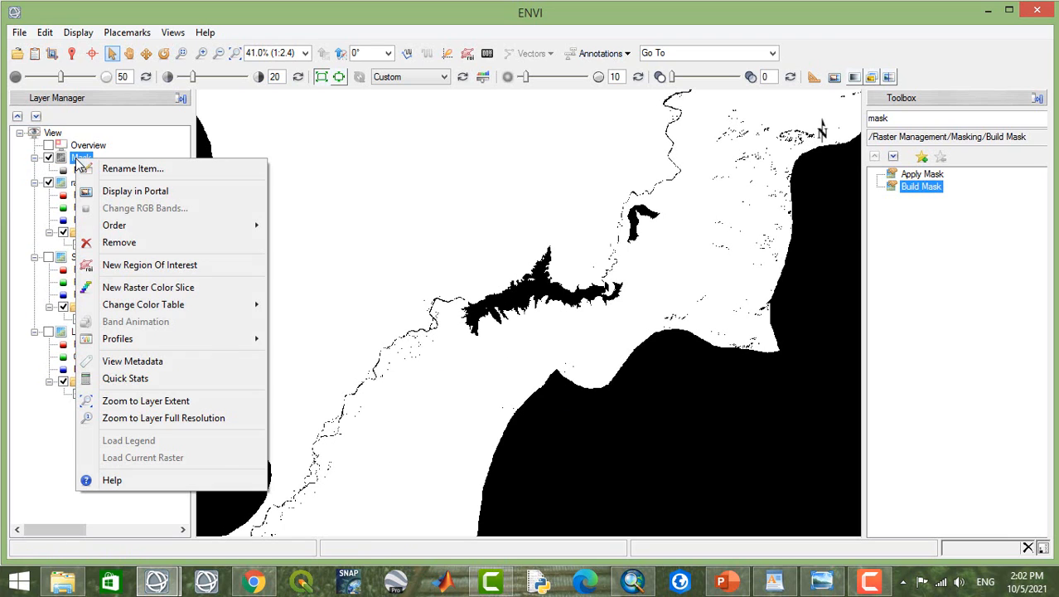
{"action": "left_click", "coordinate": [142, 381]}
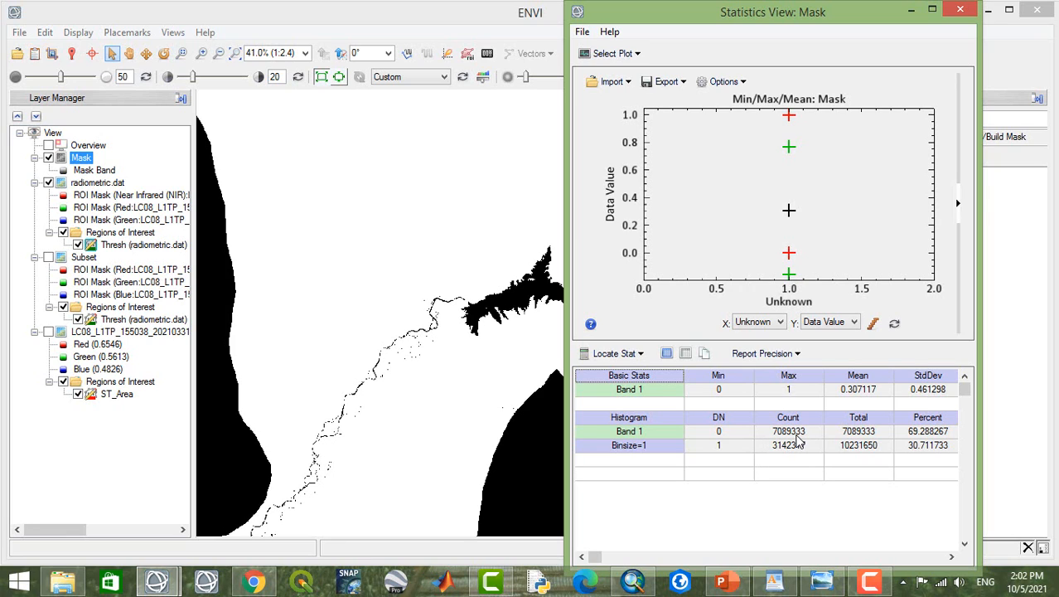
{"action": "left_click", "coordinate": [783, 434]}
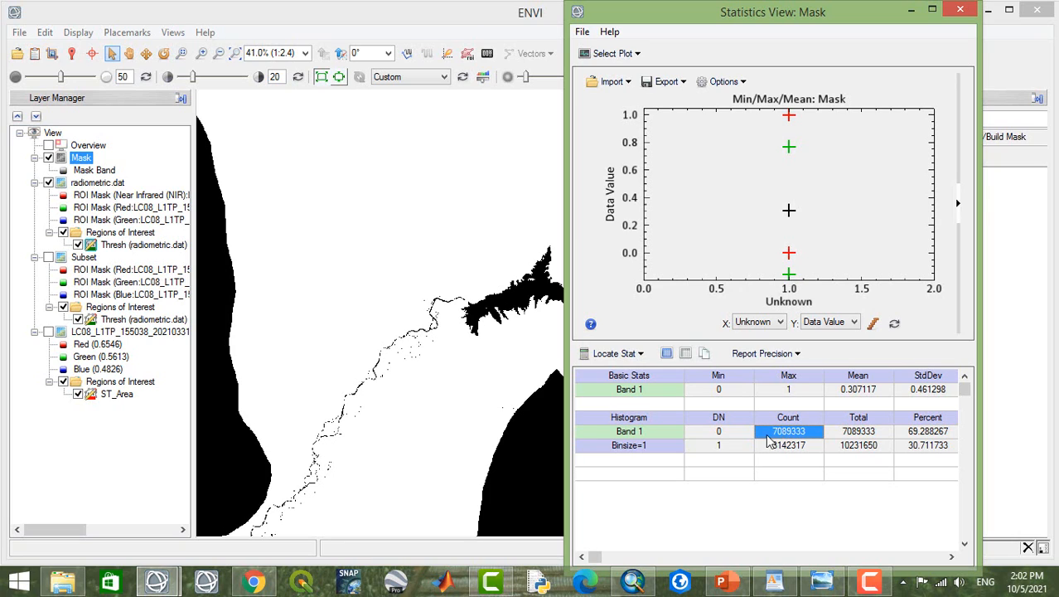
{"action": "left_click", "coordinate": [736, 434]}
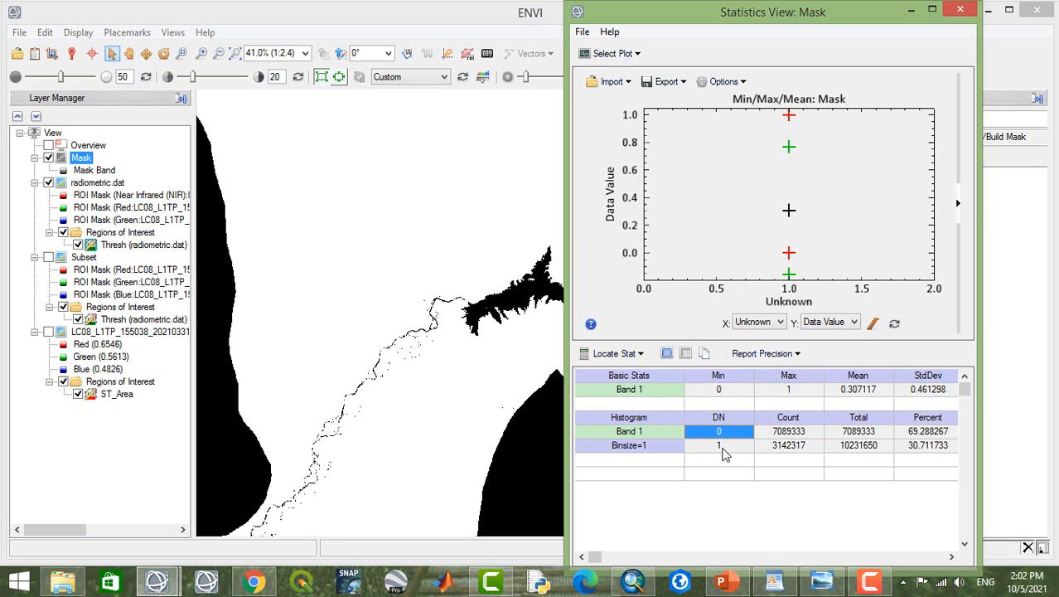
{"action": "left_click", "coordinate": [789, 447]}
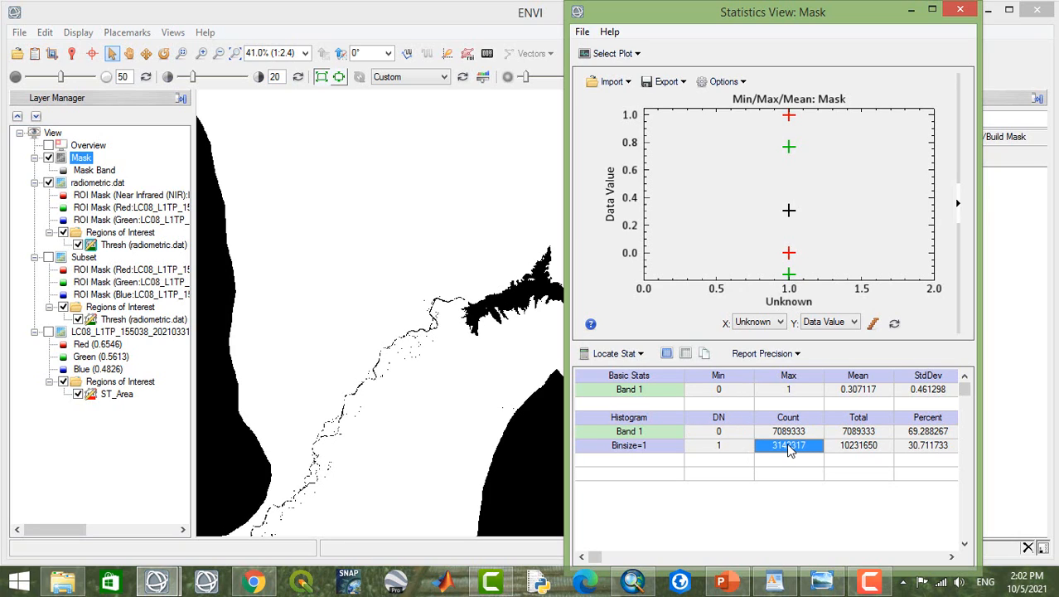
{"action": "left_click", "coordinate": [727, 448]}
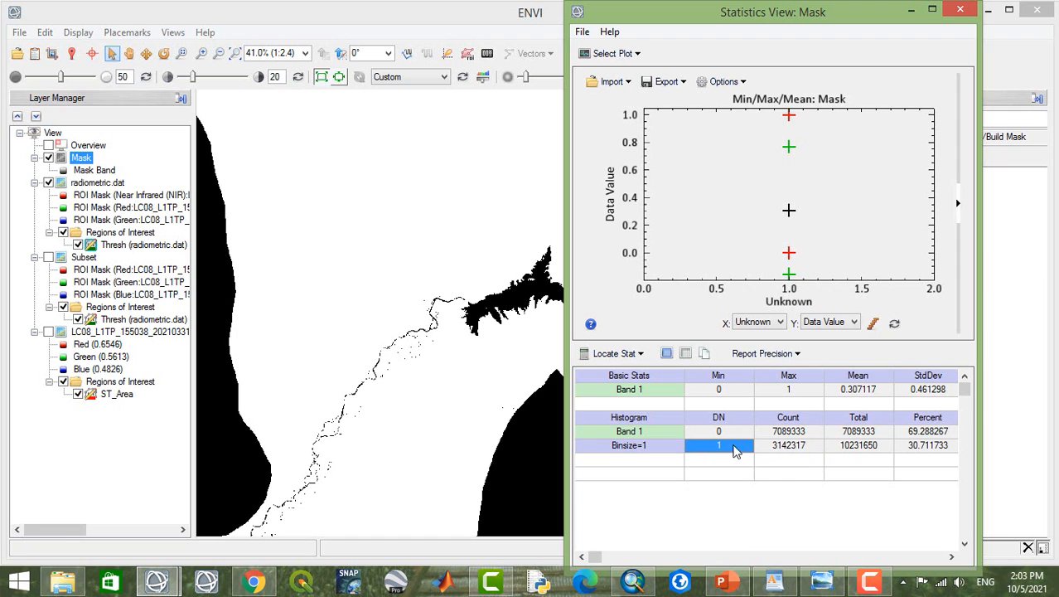
{"action": "left_click", "coordinate": [960, 9]}
{"action": "left_click", "coordinate": [72, 53]}
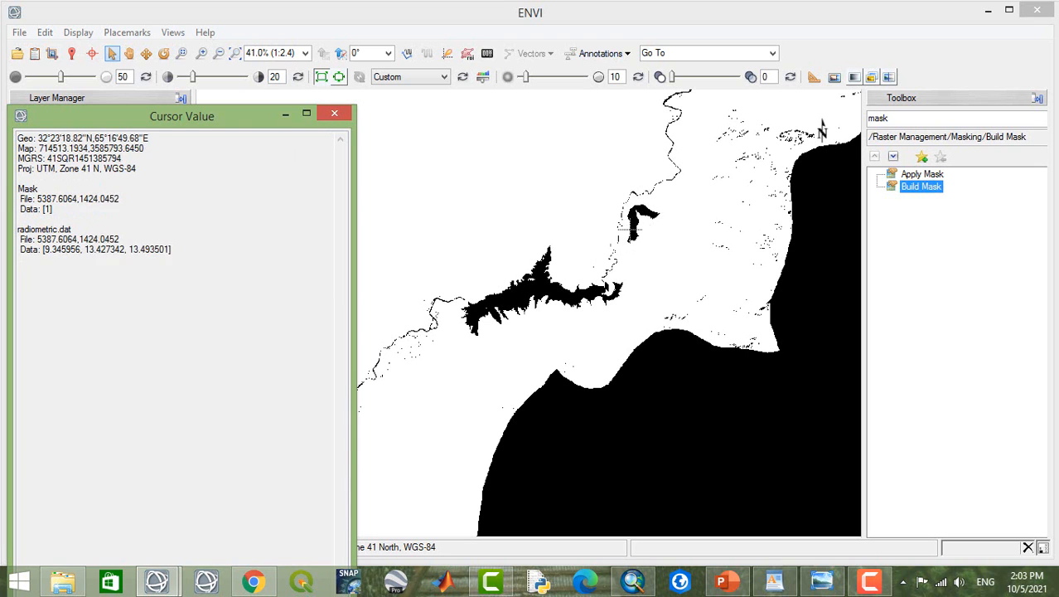
{"action": "left_click", "coordinate": [334, 113]}
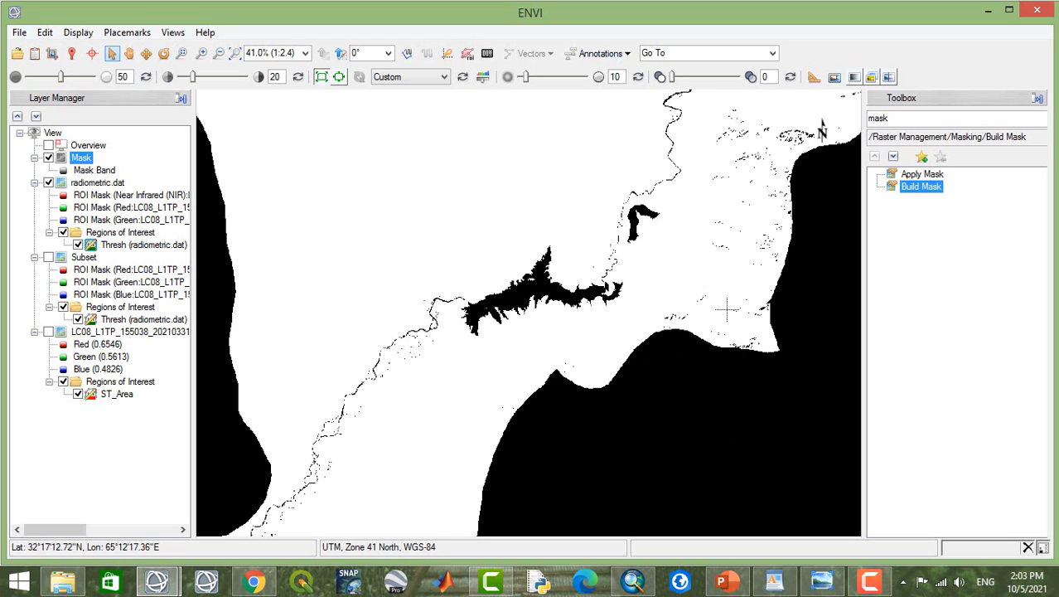
Step: Start Apply Mask with radiometric.dat as the input file
{"action": "double_click", "coordinate": [903, 118]}
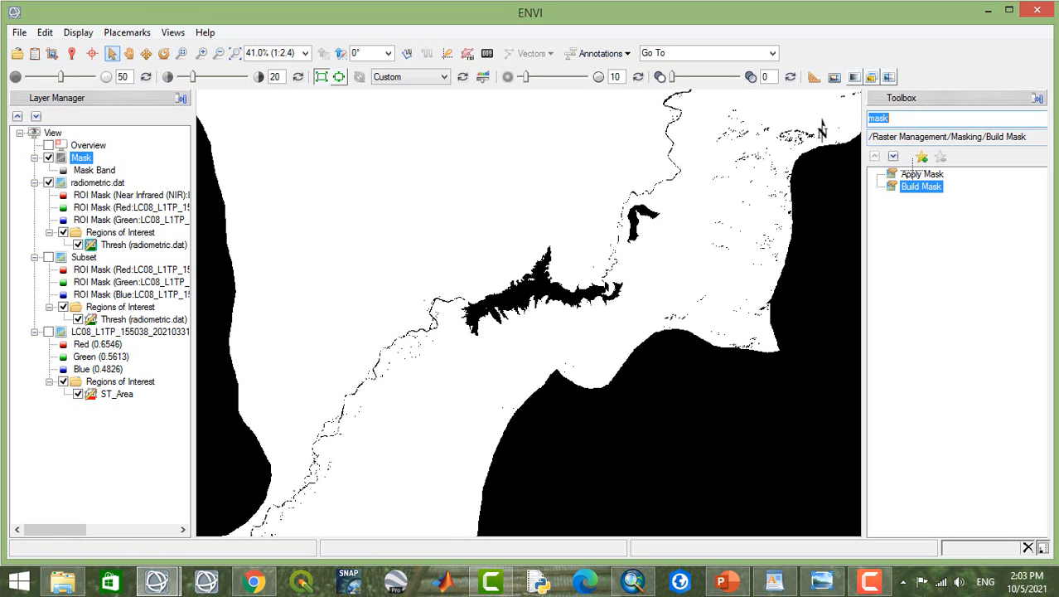
{"action": "double_click", "coordinate": [919, 174]}
{"action": "left_click_drag", "start_coordinate": [417, 115], "coordinate": [633, 61]}
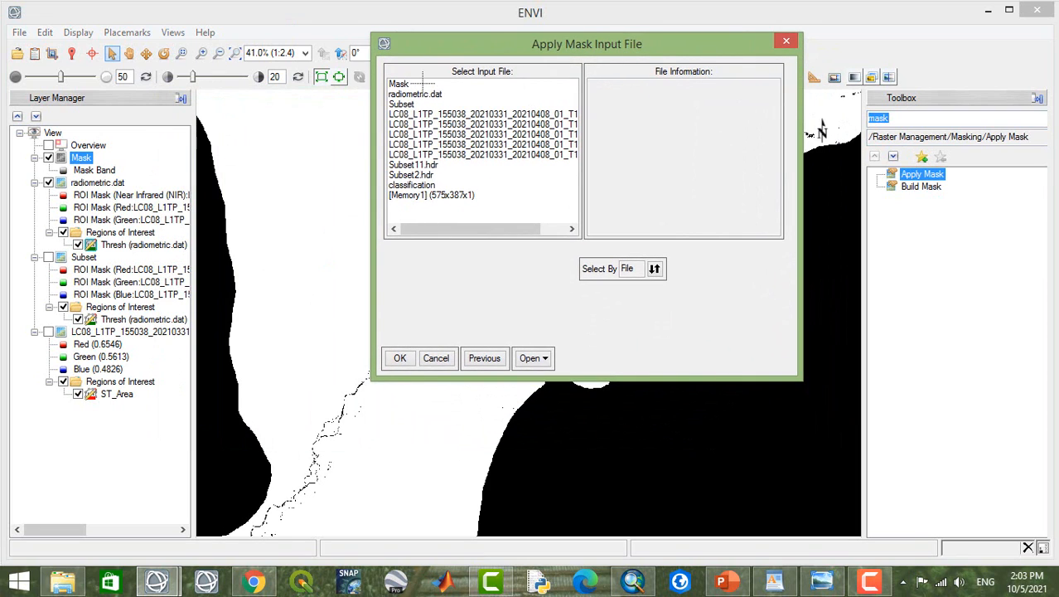
{"action": "left_click", "coordinate": [404, 93]}
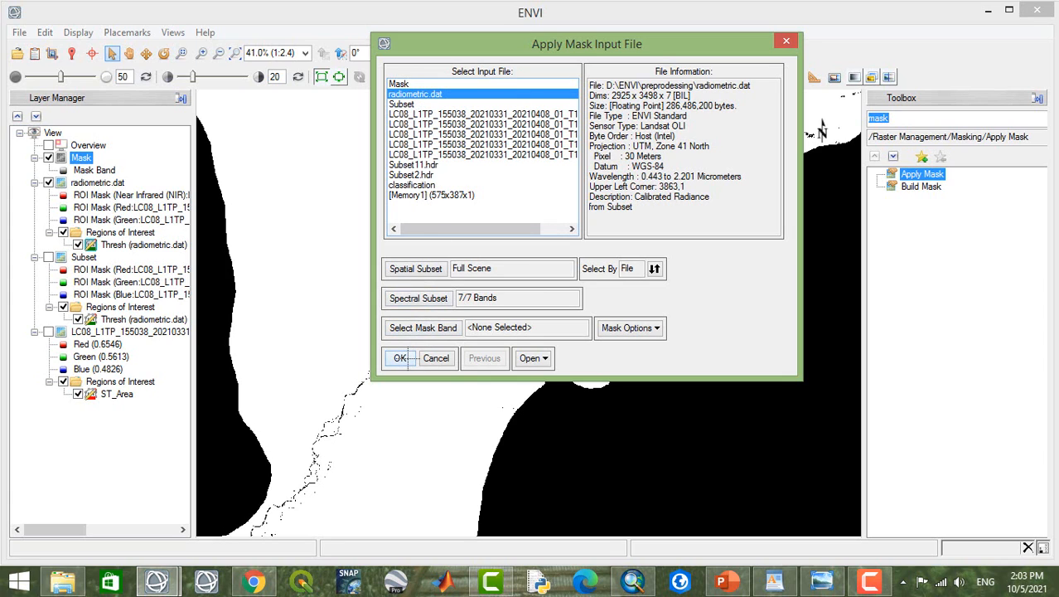
{"action": "left_click", "coordinate": [404, 358]}
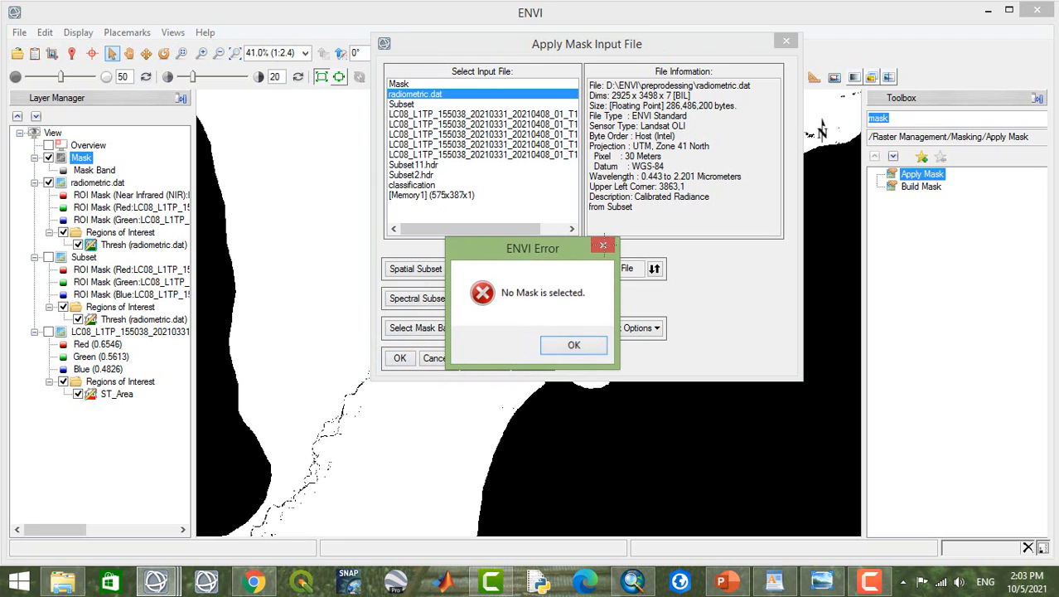
Step: Choose the Mask file's Mask Band as the mask for radiometric.dat and accept the input selection
{"action": "left_click", "coordinate": [603, 245]}
{"action": "left_click", "coordinate": [432, 327]}
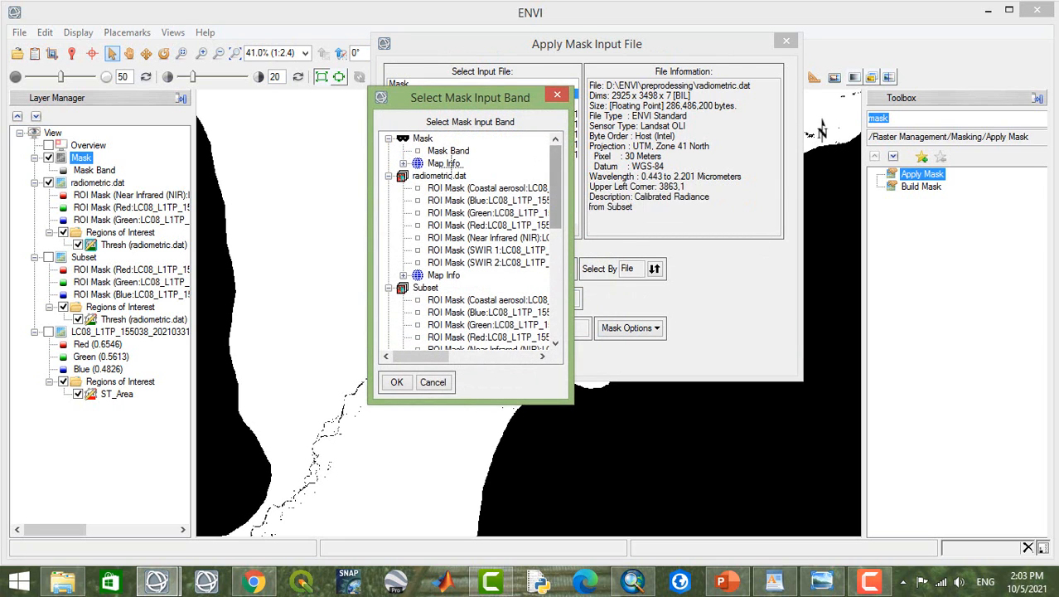
{"action": "left_click", "coordinate": [439, 150]}
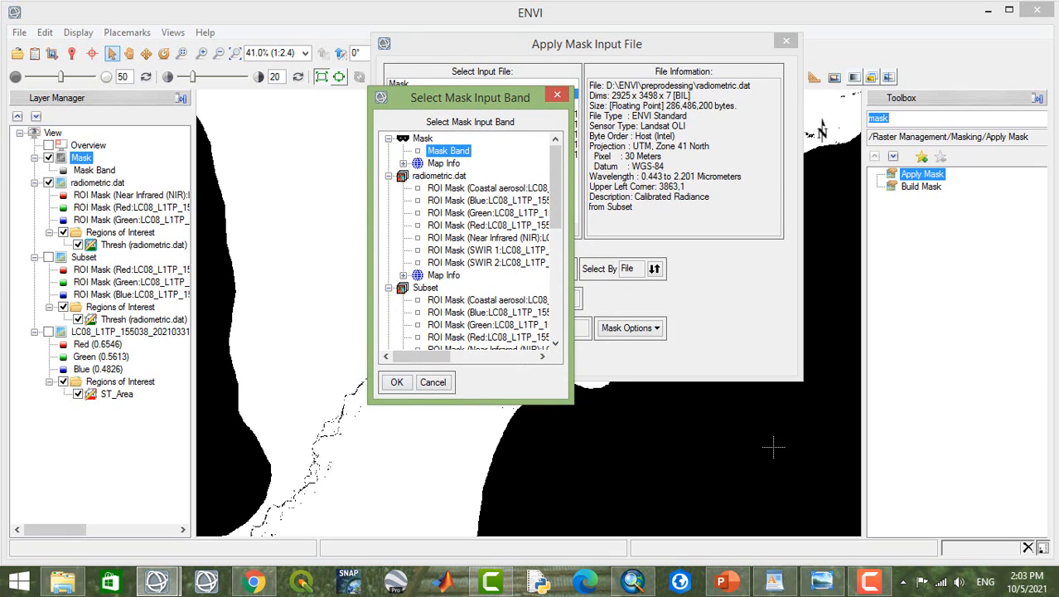
{"action": "left_click", "coordinate": [397, 382]}
{"action": "left_click", "coordinate": [399, 357]}
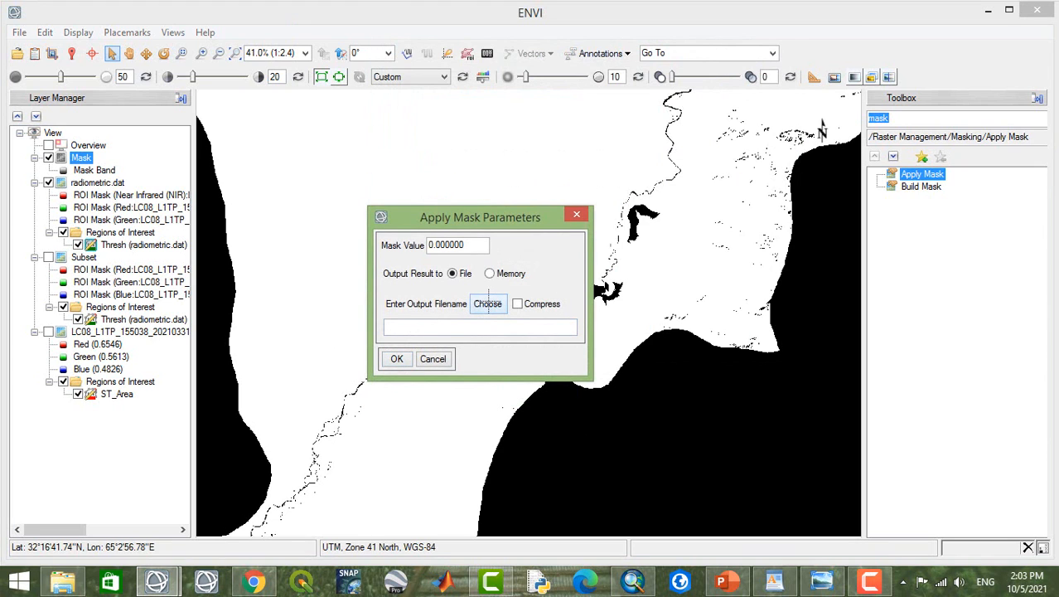
Step: Set the output file to Masked_layer in the preprodessing folder and apply the mask
{"action": "left_click", "coordinate": [488, 303]}
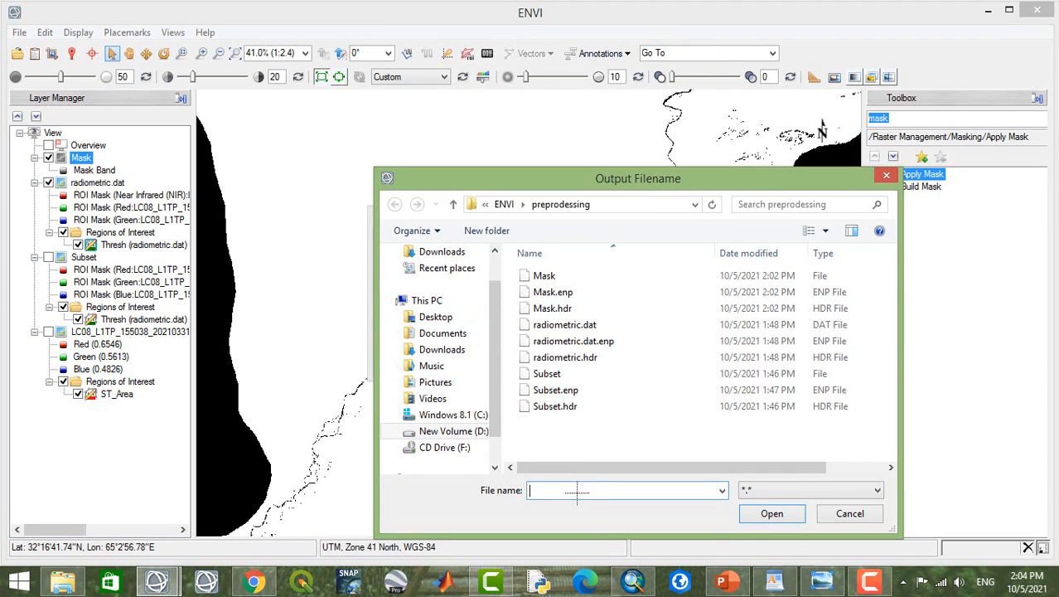
{"action": "type", "text": "Mask"}
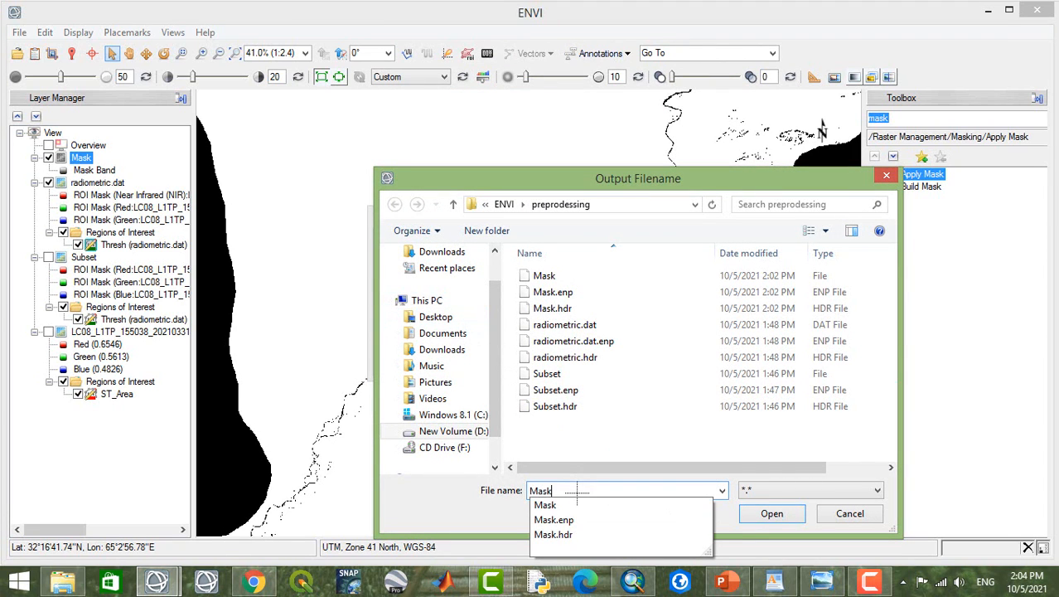
{"action": "type", "text": "ed_layer"}
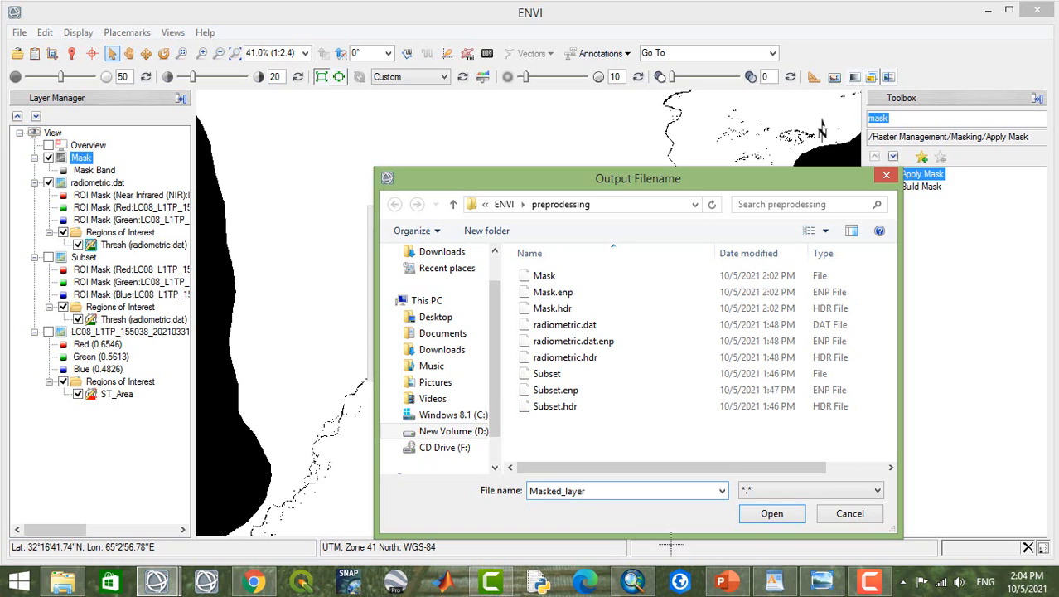
{"action": "left_click", "coordinate": [761, 513]}
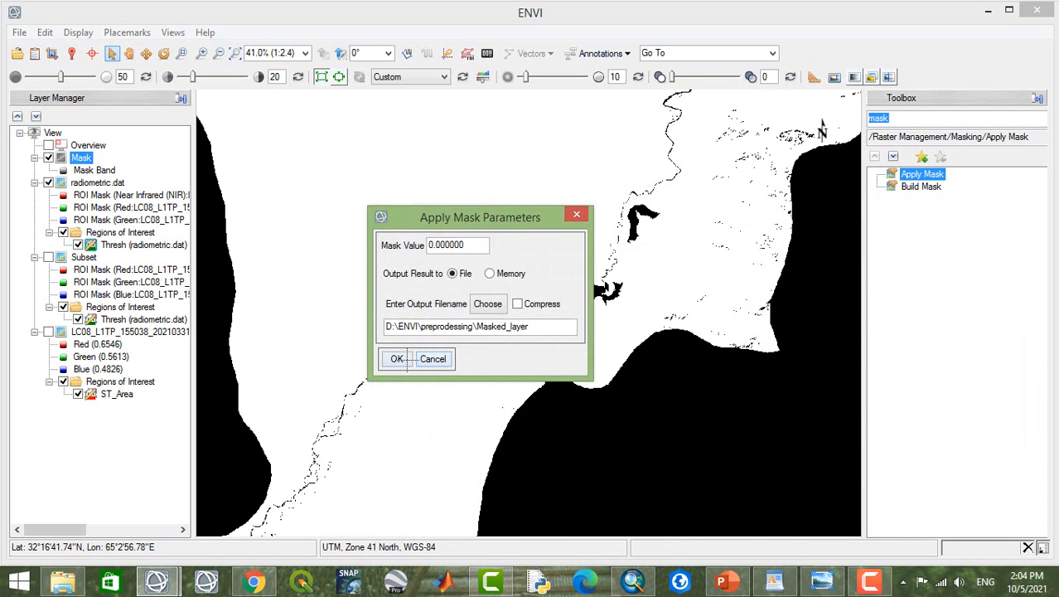
{"action": "left_click", "coordinate": [406, 360]}
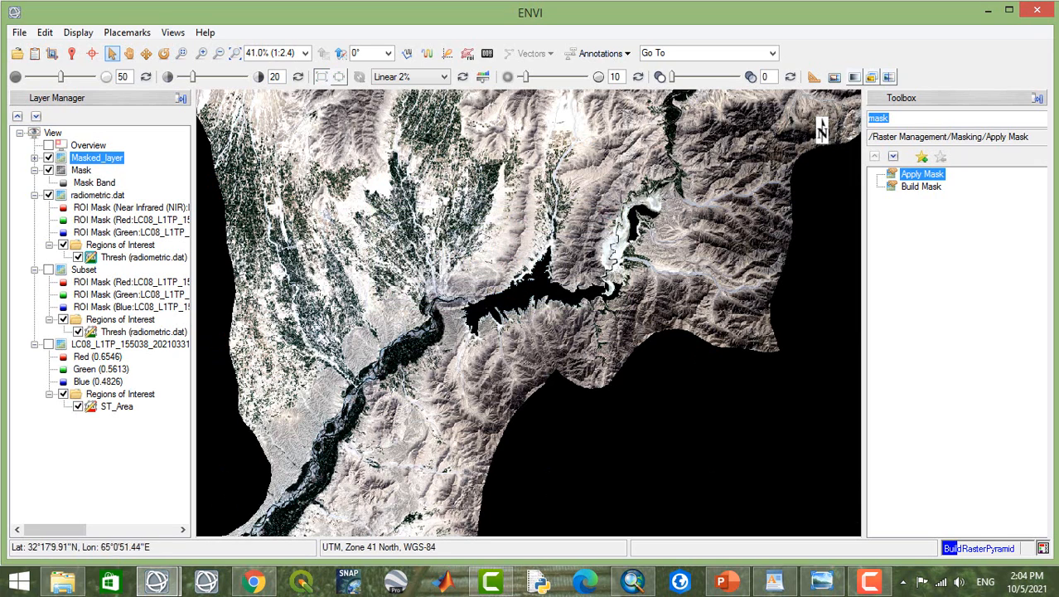
Step: Hide the Mask and radiometric.dat layers and the regions of interest so that only Masked_layer is displayed, and inspect the masked image
{"action": "left_click", "coordinate": [49, 170]}
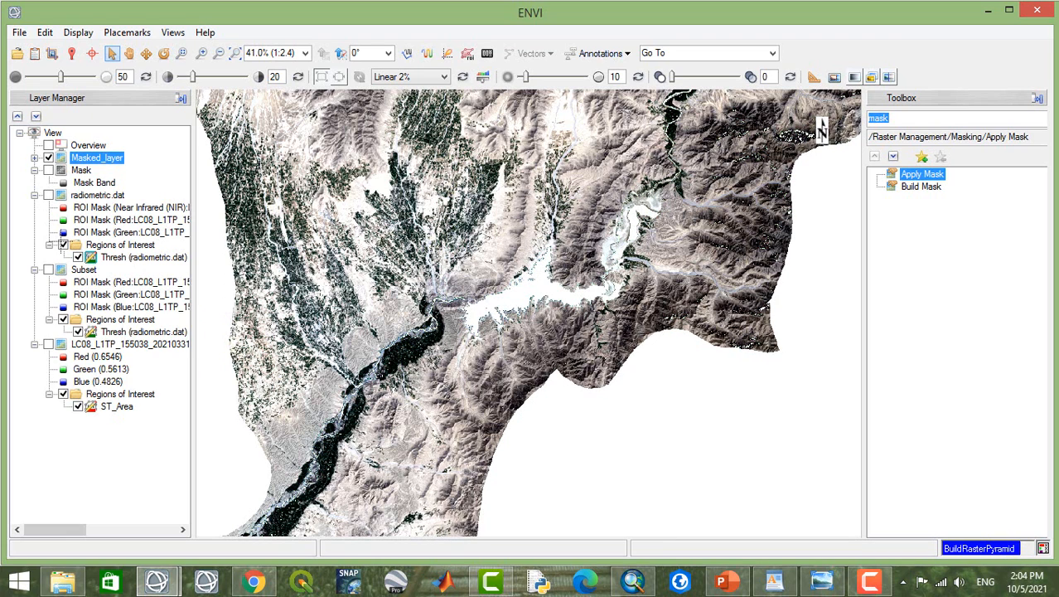
{"action": "left_click", "coordinate": [63, 245]}
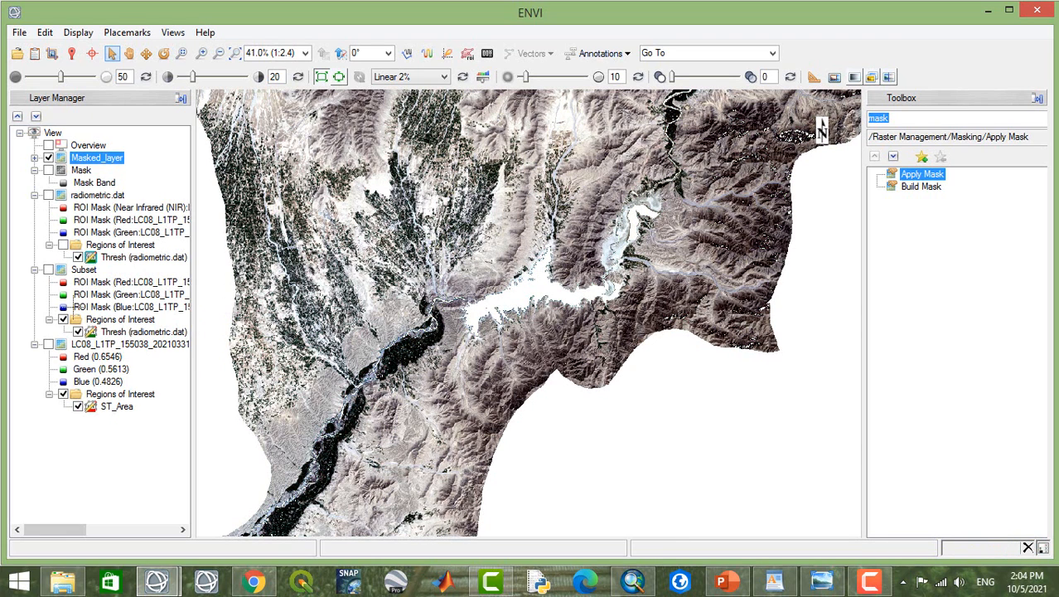
{"action": "left_click", "coordinate": [78, 331]}
{"action": "left_click", "coordinate": [128, 53]}
{"action": "left_click_drag", "start_coordinate": [406, 181], "coordinate": [497, 282]}
{"action": "left_click_drag", "start_coordinate": [570, 266], "coordinate": [443, 212]}
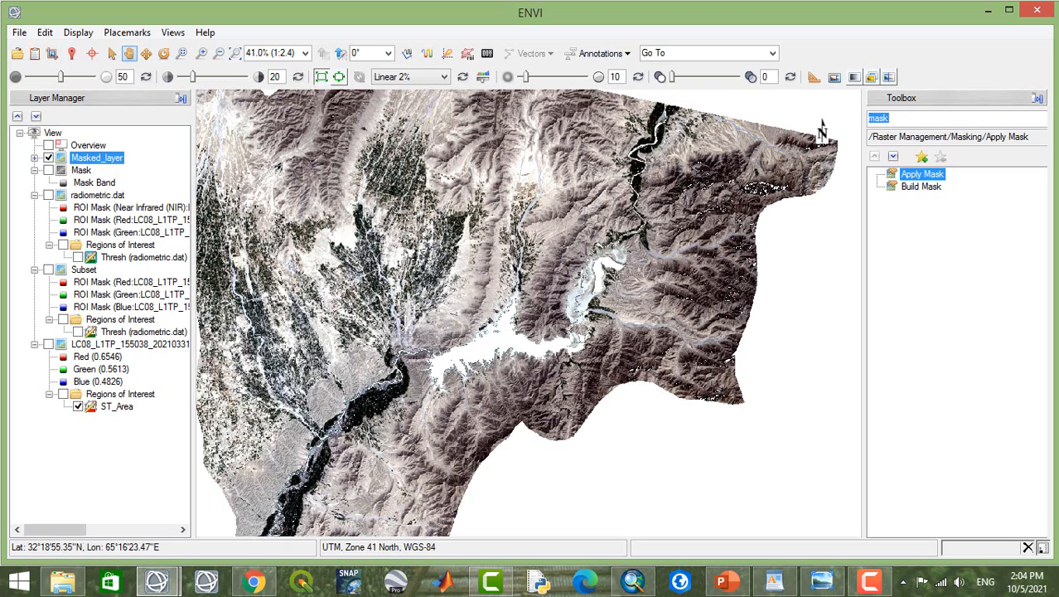
{"action": "left_click_drag", "start_coordinate": [697, 247], "coordinate": [667, 261]}
{"action": "left_click_drag", "start_coordinate": [579, 176], "coordinate": [662, 124]}
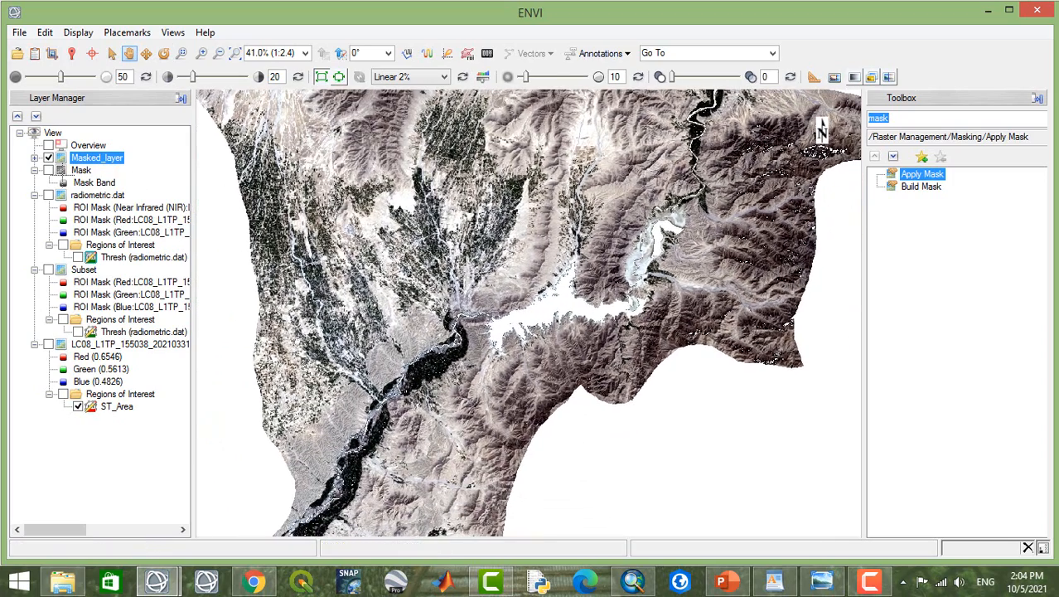
Step: Show radiometric.dat with its Thresh ROI again and compare the ROI with the masked-out areas across the scene
{"action": "left_click", "coordinate": [48, 195]}
{"action": "left_click", "coordinate": [78, 257]}
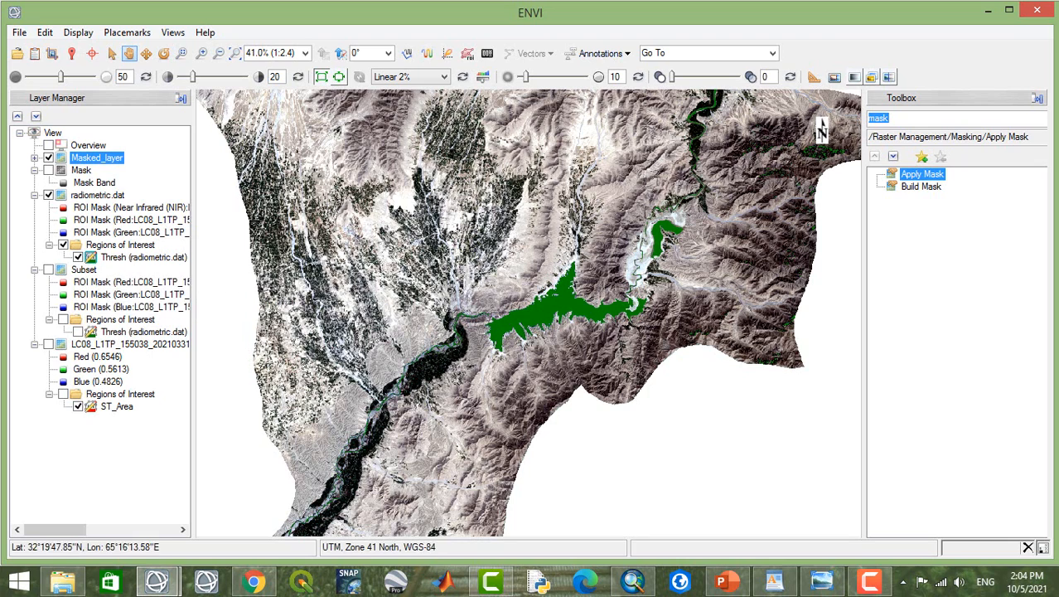
{"action": "left_click", "coordinate": [34, 194]}
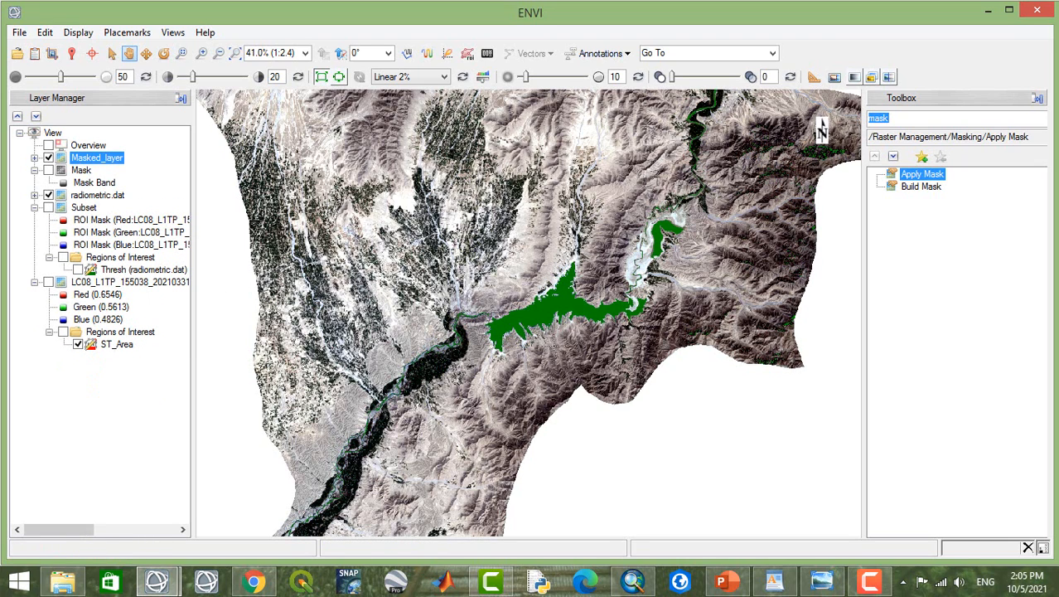
{"action": "left_click_drag", "start_coordinate": [631, 297], "coordinate": [553, 372]}
{"action": "left_click_drag", "start_coordinate": [600, 288], "coordinate": [601, 352]}
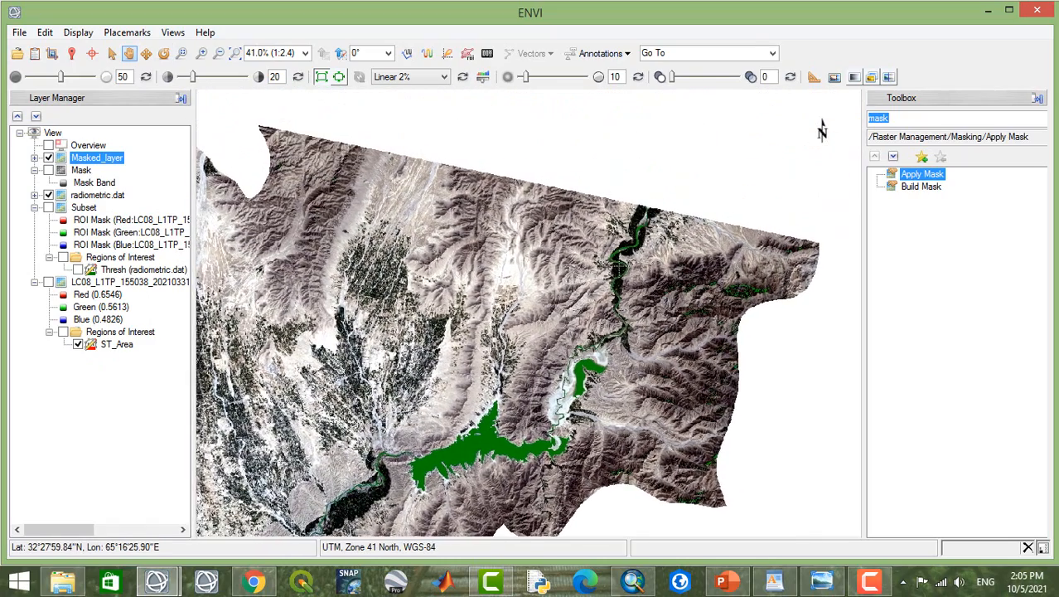
{"action": "left_click_drag", "start_coordinate": [586, 279], "coordinate": [704, 211]}
{"action": "left_click_drag", "start_coordinate": [456, 224], "coordinate": [490, 119]}
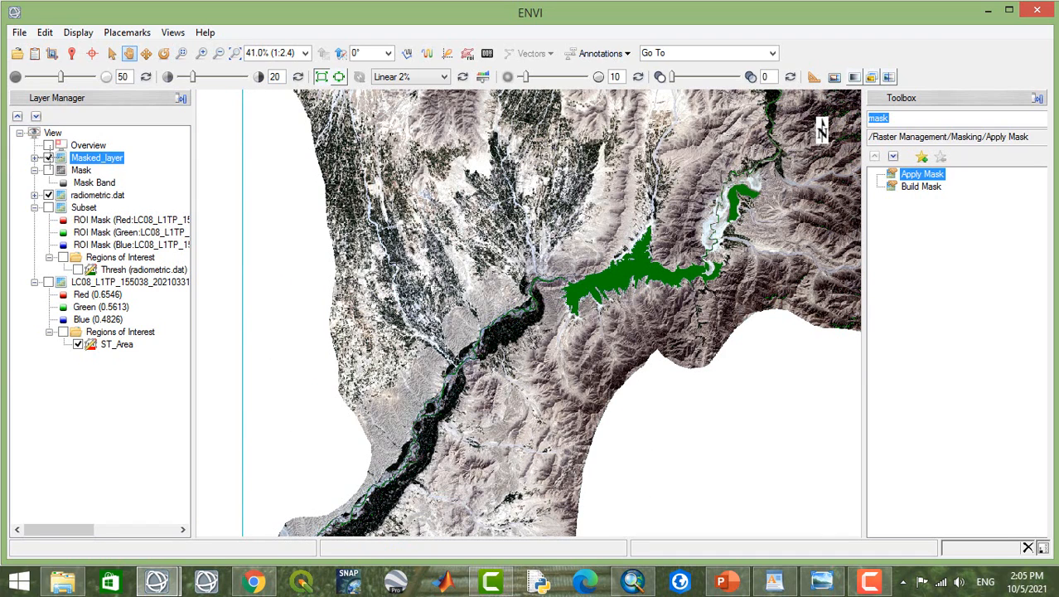
Step: Toggle the radiometric.dat layer repeatedly to compare the water ROI with the masked gaps, leaving the layer hidden
{"action": "left_click", "coordinate": [48, 194]}
{"action": "left_click", "coordinate": [48, 194]}
{"action": "left_click", "coordinate": [48, 195]}
{"action": "left_click", "coordinate": [48, 195]}
{"action": "left_click", "coordinate": [48, 195]}
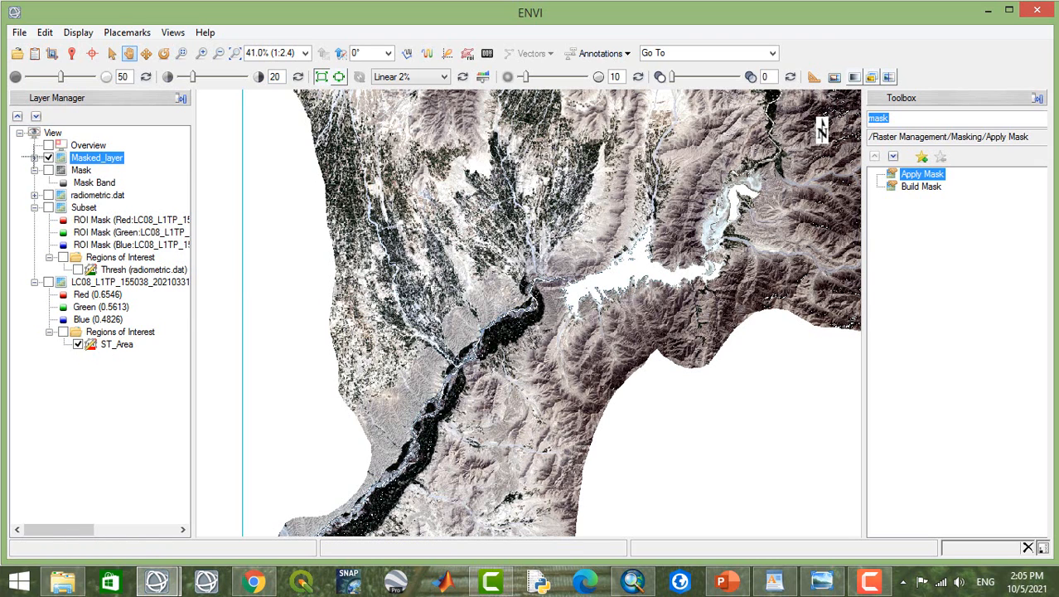
Step: Change the RGB bands of Masked_layer to Near Infrared (NIR) as red, Red as green and Green as blue
{"action": "left_click", "coordinate": [35, 157]}
{"action": "right_click", "coordinate": [83, 160]}
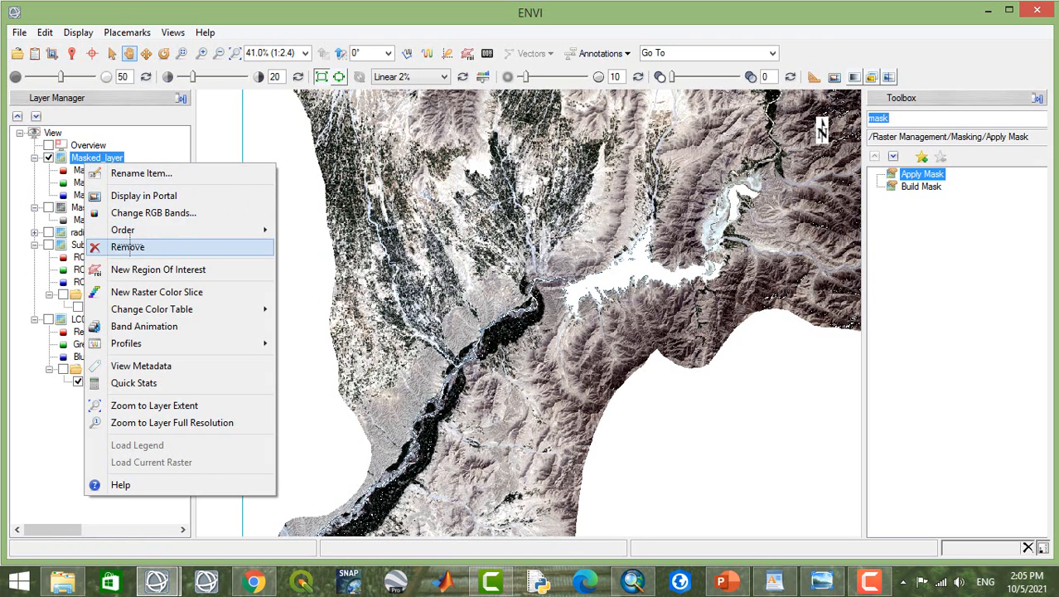
{"action": "left_click", "coordinate": [154, 213]}
{"action": "left_click", "coordinate": [414, 269]}
{"action": "left_click", "coordinate": [415, 257]}
{"action": "left_click", "coordinate": [415, 245]}
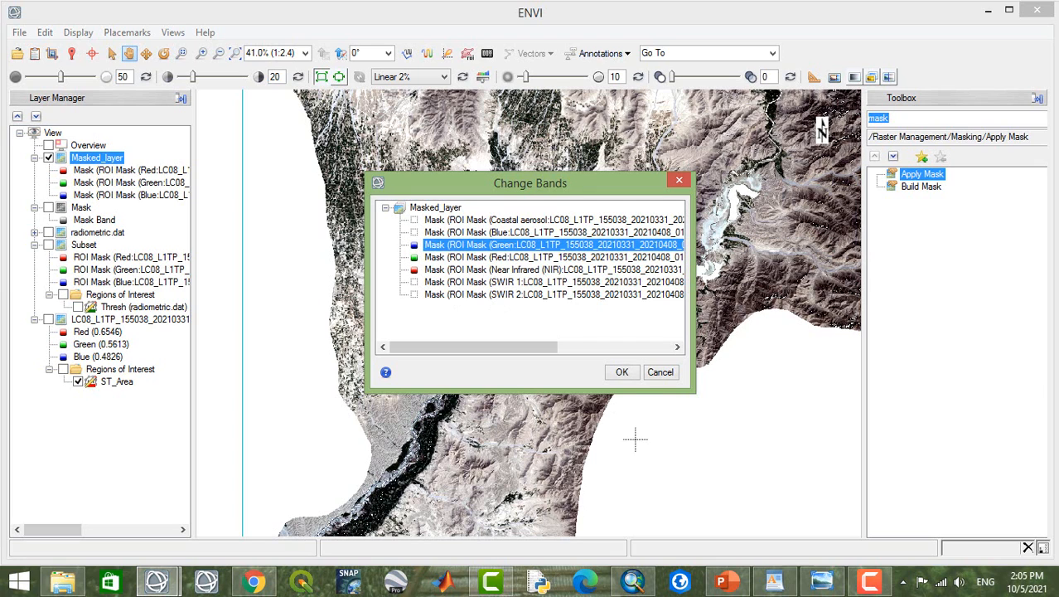
{"action": "left_click", "coordinate": [622, 371]}
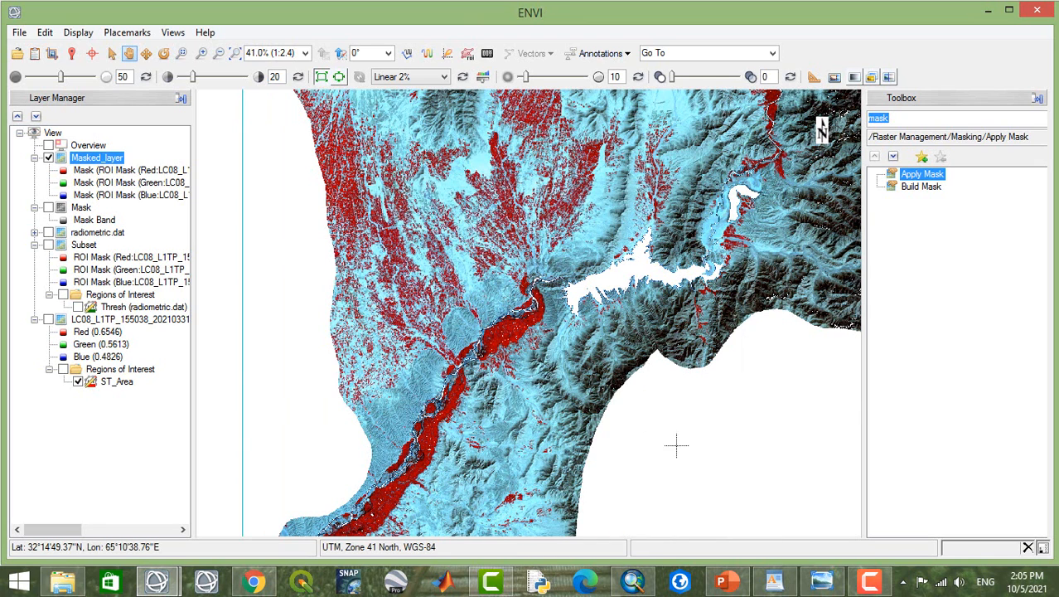
Step: Examine the masked-out water areas and their surroundings in the false-colour Masked_layer image
{"action": "left_click_drag", "start_coordinate": [772, 194], "coordinate": [646, 362]}
{"action": "left_click_drag", "start_coordinate": [711, 322], "coordinate": [778, 258]}
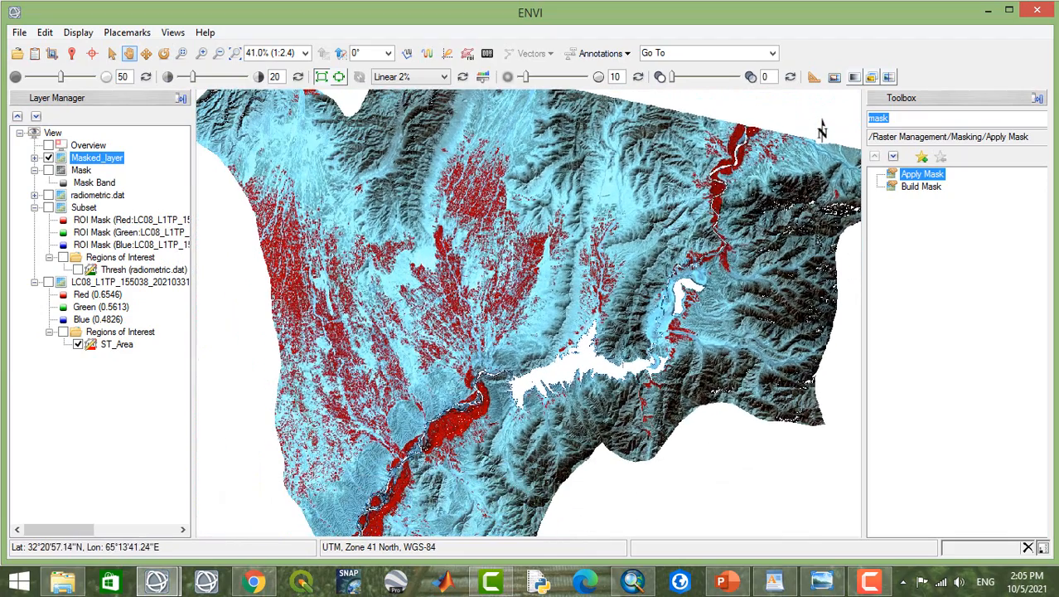
{"action": "left_click_drag", "start_coordinate": [571, 386], "coordinate": [509, 323]}
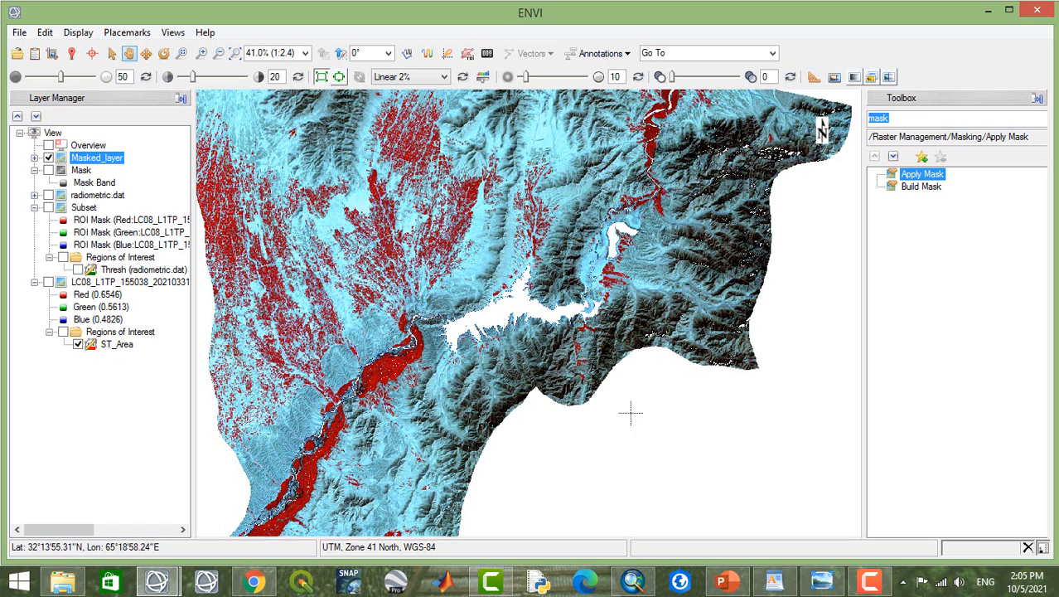
{"action": "left_click_drag", "start_coordinate": [609, 263], "coordinate": [662, 348]}
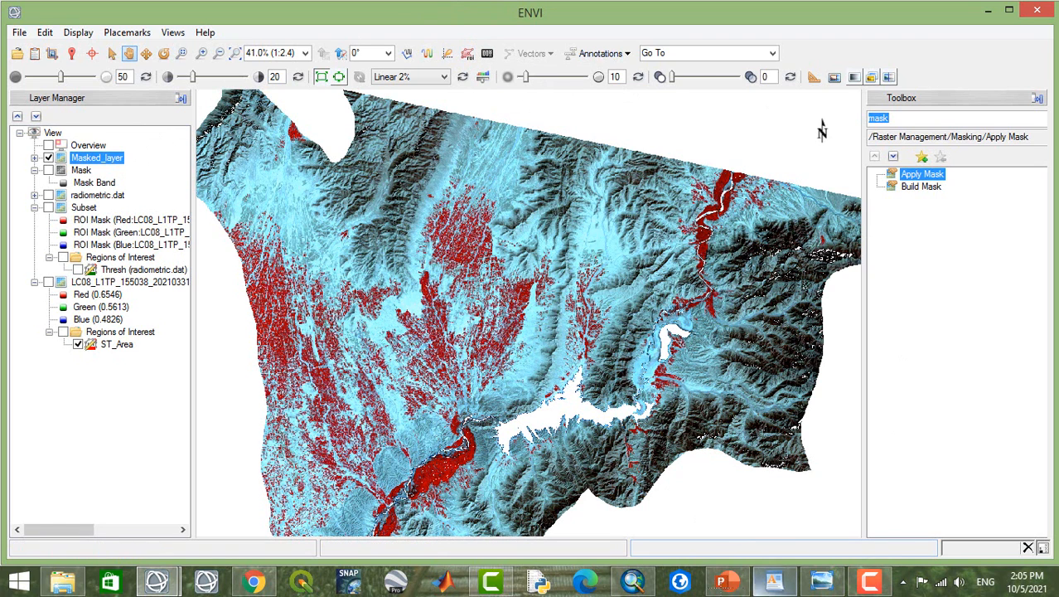
Step: Switch to the ENVI.pptx presentation in PowerPoint, review the ROI (region of interest) slide and return to ENVI
{"action": "left_click", "coordinate": [722, 582]}
{"action": "left_click", "coordinate": [103, 479]}
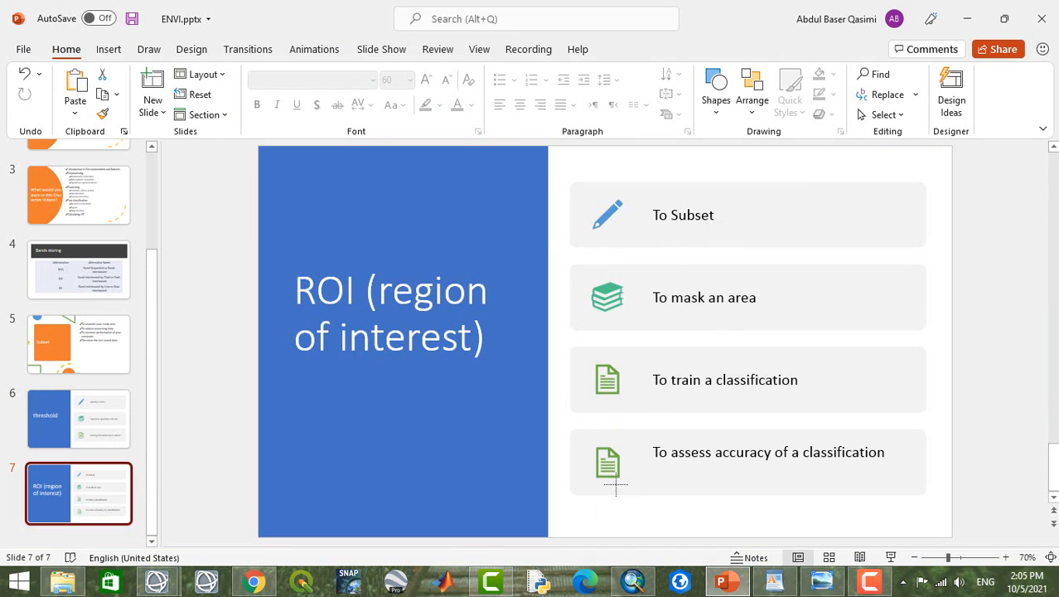
{"action": "left_click", "coordinate": [157, 582]}
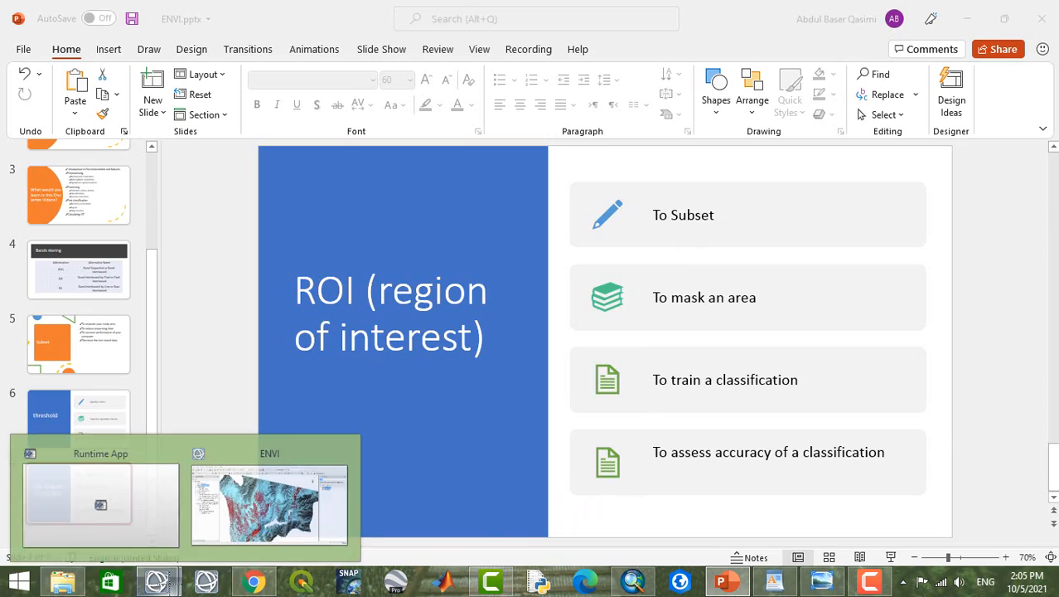
{"action": "left_click", "coordinate": [245, 508]}
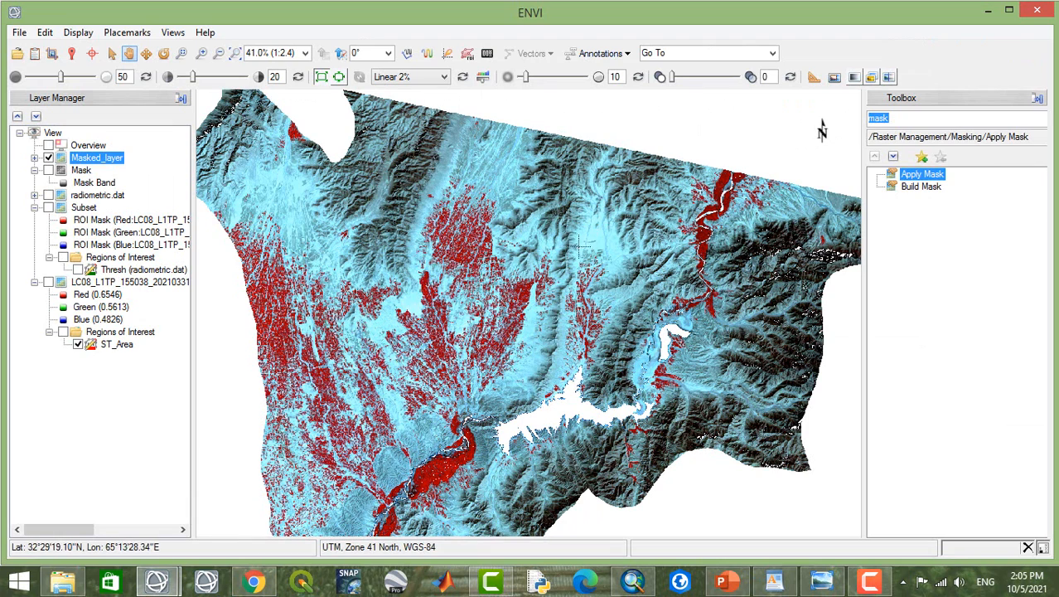
Step: Examine the false-colour Masked_layer from the reservoir along the river to the southern tip of the study area
{"action": "left_click_drag", "start_coordinate": [575, 275], "coordinate": [528, 133]}
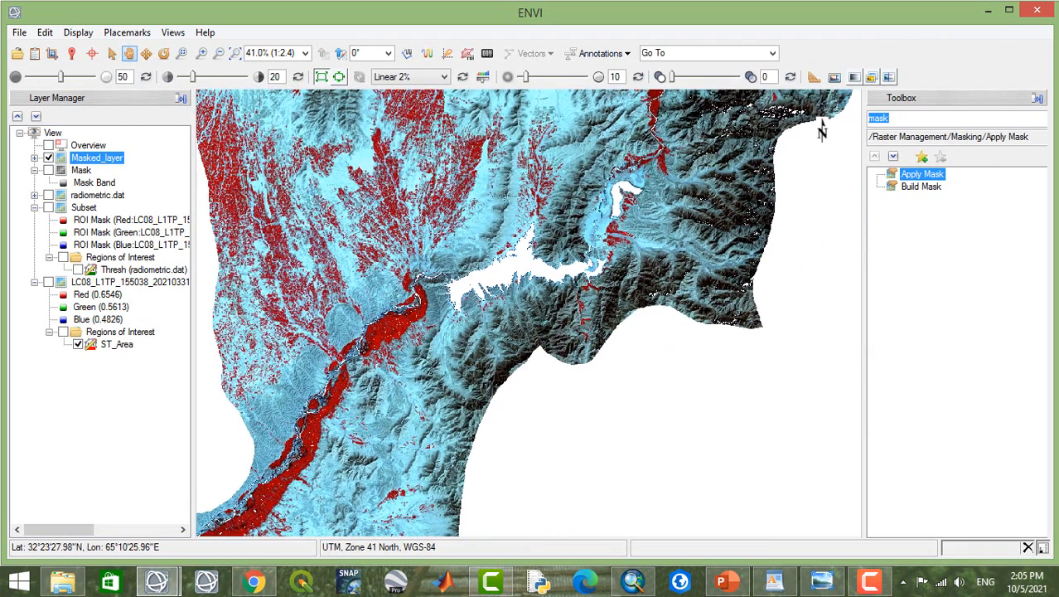
{"action": "left_click_drag", "start_coordinate": [420, 226], "coordinate": [568, 230]}
{"action": "left_click_drag", "start_coordinate": [640, 205], "coordinate": [634, 276]}
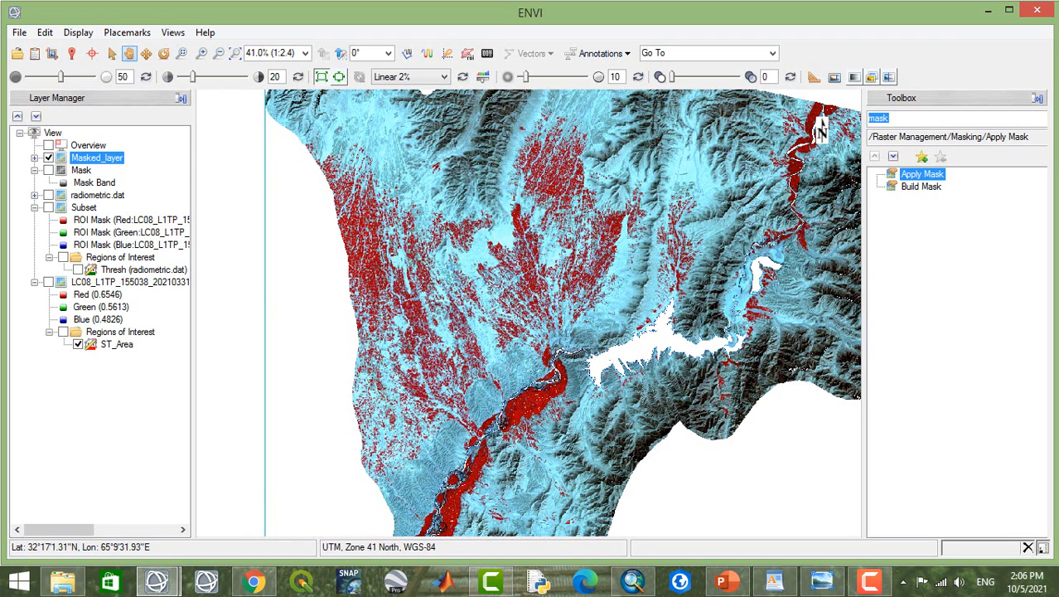
{"action": "left_click_drag", "start_coordinate": [618, 405], "coordinate": [560, 341]}
{"action": "left_click_drag", "start_coordinate": [534, 274], "coordinate": [505, 256]}
{"action": "left_click_drag", "start_coordinate": [454, 317], "coordinate": [625, 207]}
{"action": "left_click_drag", "start_coordinate": [586, 360], "coordinate": [598, 245]}
{"action": "left_click_drag", "start_coordinate": [552, 357], "coordinate": [566, 242]}
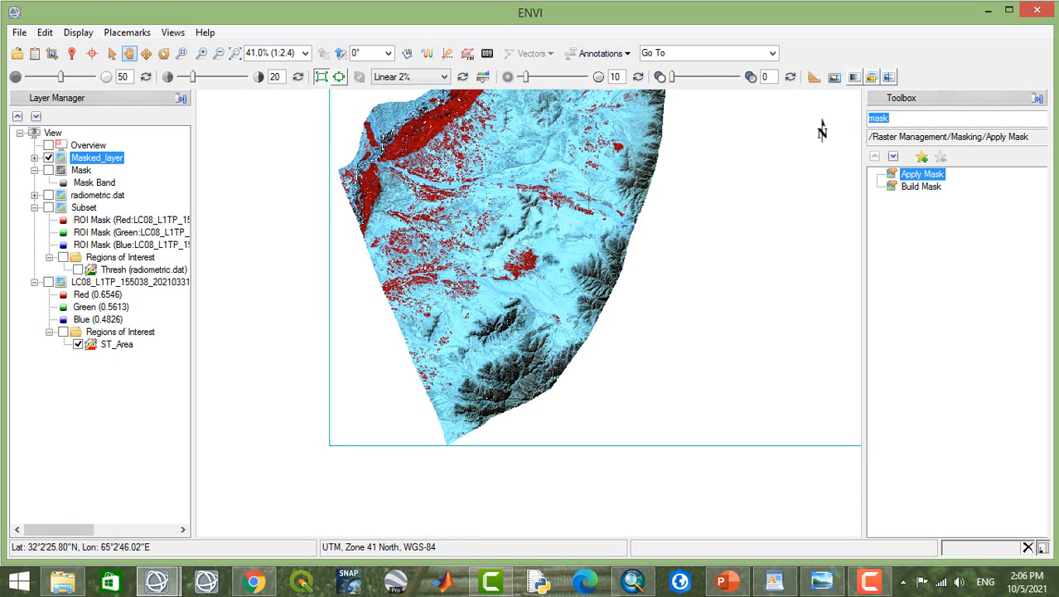
{"action": "scroll", "coordinate": [588, 198], "scroll_direction": "up", "scroll_amount": 5}
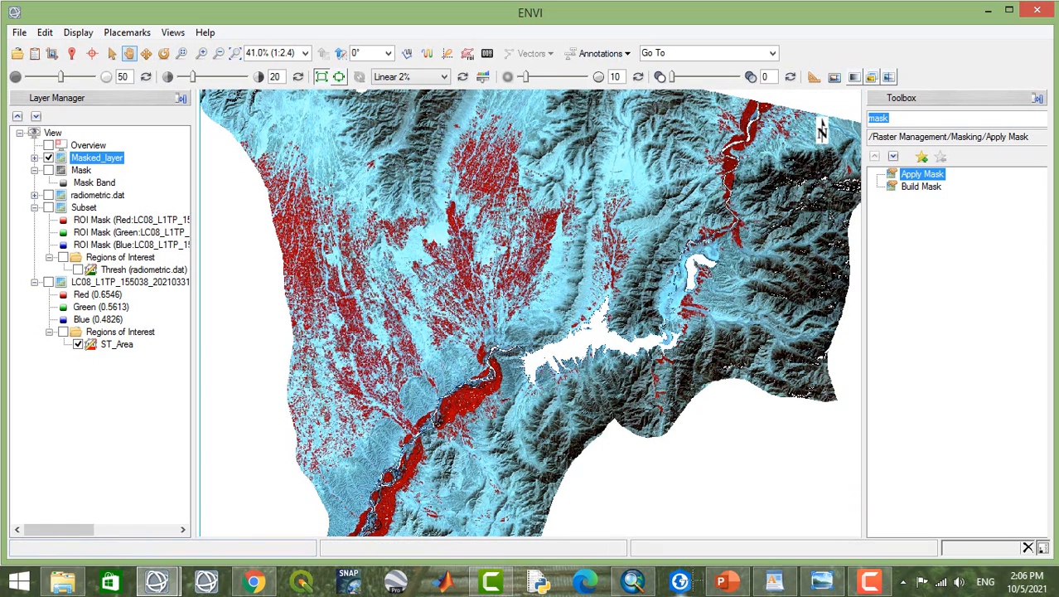
Step: Reread the uses of a region of interest on the PowerPoint slide and switch back to ENVI
{"action": "mouse_move", "coordinate": [726, 581]}
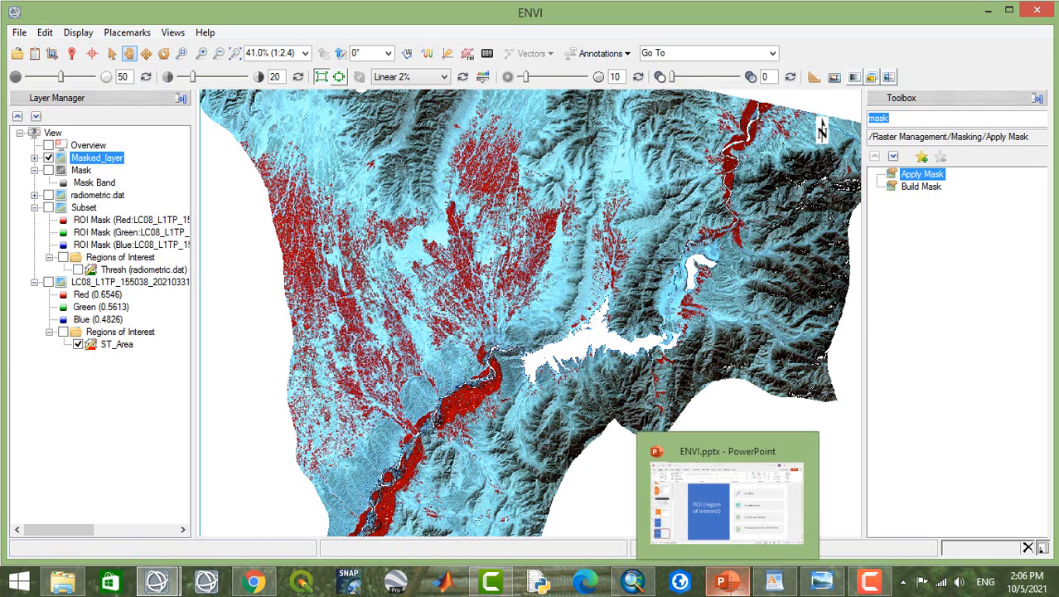
{"action": "left_click", "coordinate": [727, 582]}
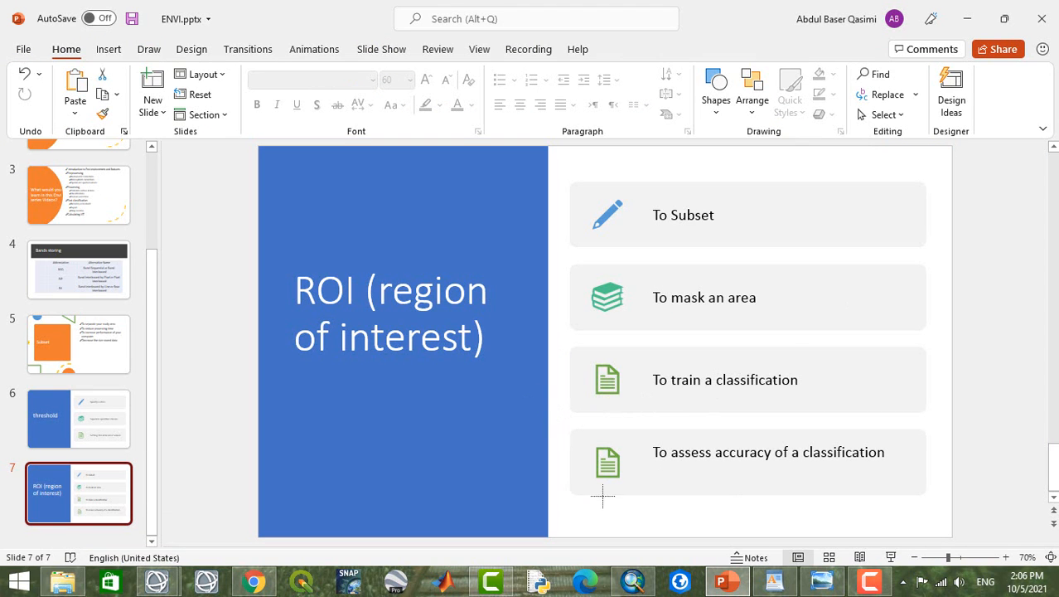
{"action": "left_click", "coordinate": [726, 582]}
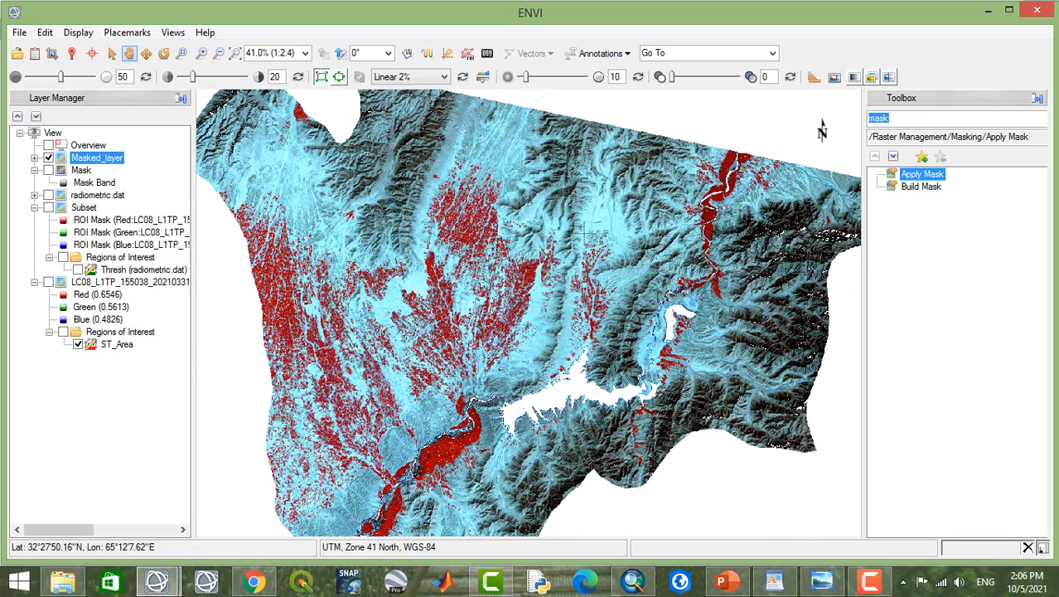
Step: Examine the river corridor south-west of the reservoir in the false-colour Masked_layer
{"action": "left_click_drag", "start_coordinate": [509, 276], "coordinate": [500, 222]}
{"action": "left_click_drag", "start_coordinate": [485, 262], "coordinate": [496, 223]}
{"action": "left_click_drag", "start_coordinate": [468, 294], "coordinate": [501, 240]}
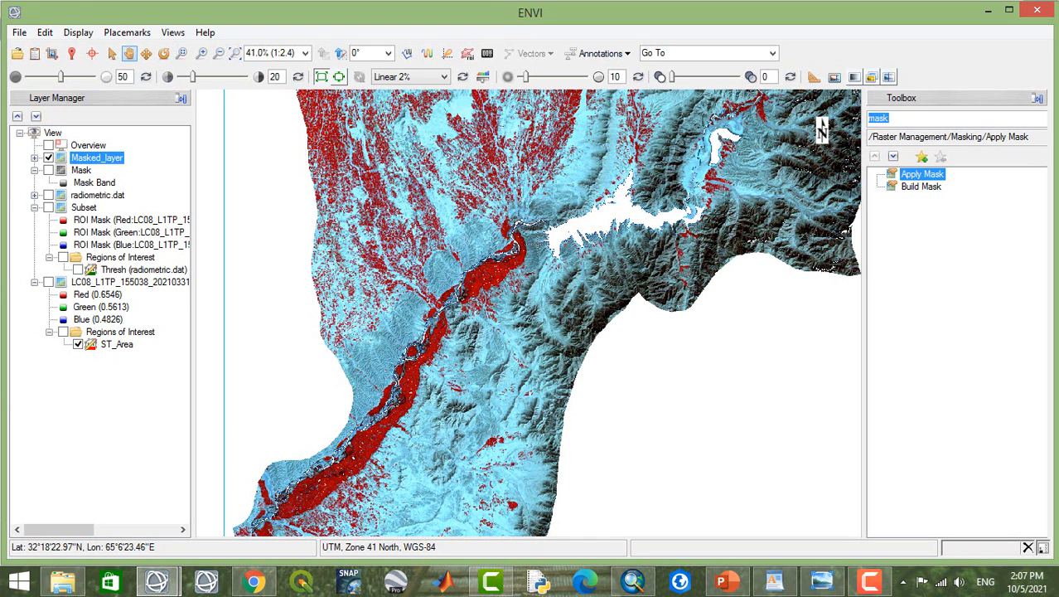
{"action": "left_click_drag", "start_coordinate": [532, 357], "coordinate": [522, 238]}
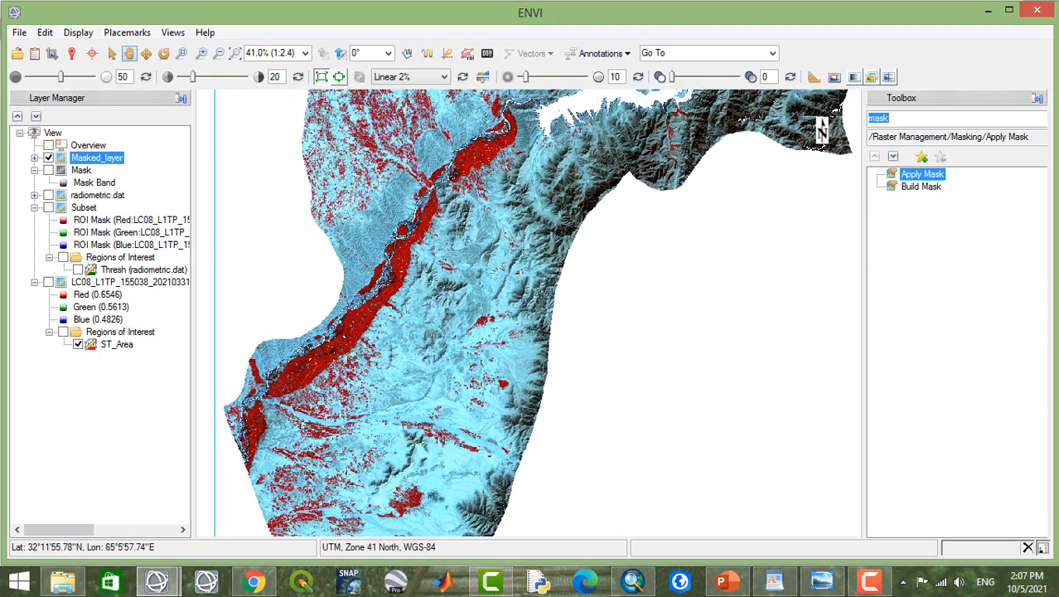
Step: Consult the ROI slide in PowerPoint once more, then return to ENVI and examine the northern part of Masked_layer
{"action": "left_click", "coordinate": [726, 581]}
{"action": "left_click", "coordinate": [726, 583]}
{"action": "left_click", "coordinate": [723, 584]}
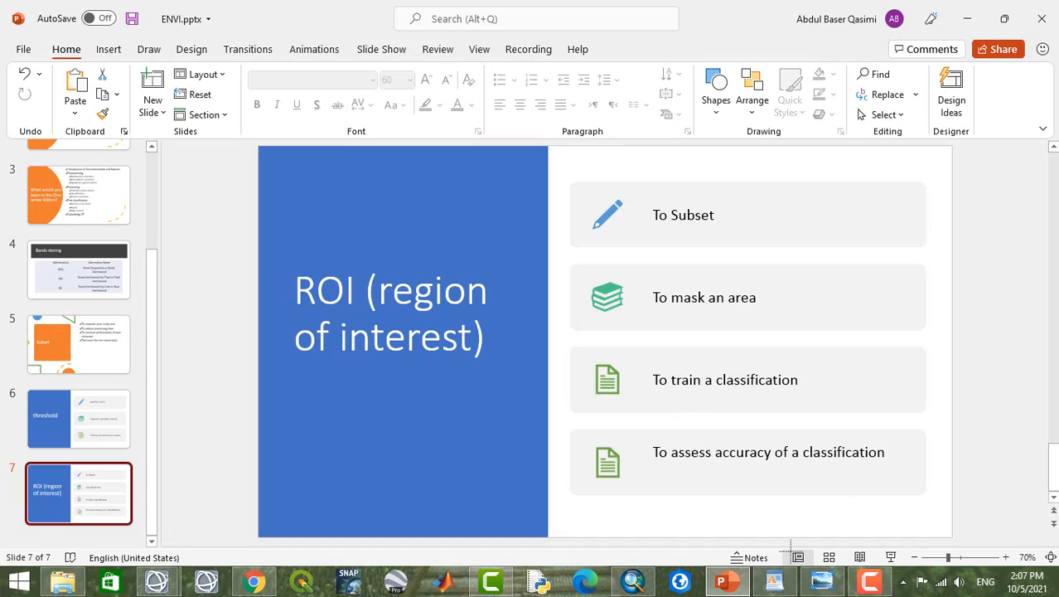
{"action": "left_click", "coordinate": [726, 581]}
{"action": "left_click_drag", "start_coordinate": [500, 116], "coordinate": [483, 274]}
{"action": "left_click_drag", "start_coordinate": [512, 184], "coordinate": [496, 231]}
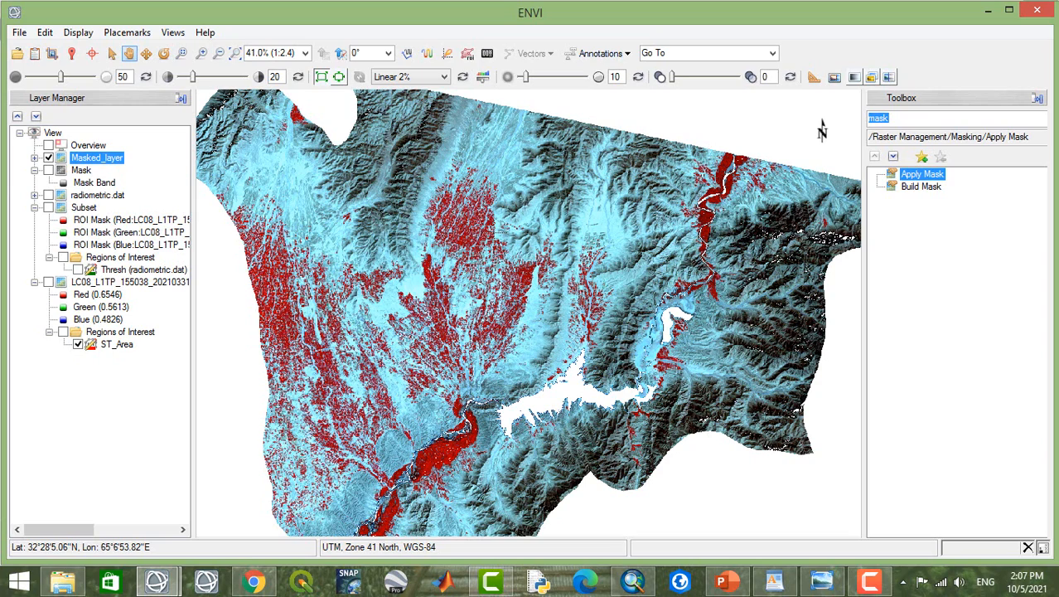
Step: Create a new region of interest on Masked_layer with the ROI Tool and show its geometry drawing options
{"action": "left_click_drag", "start_coordinate": [462, 186], "coordinate": [488, 78]}
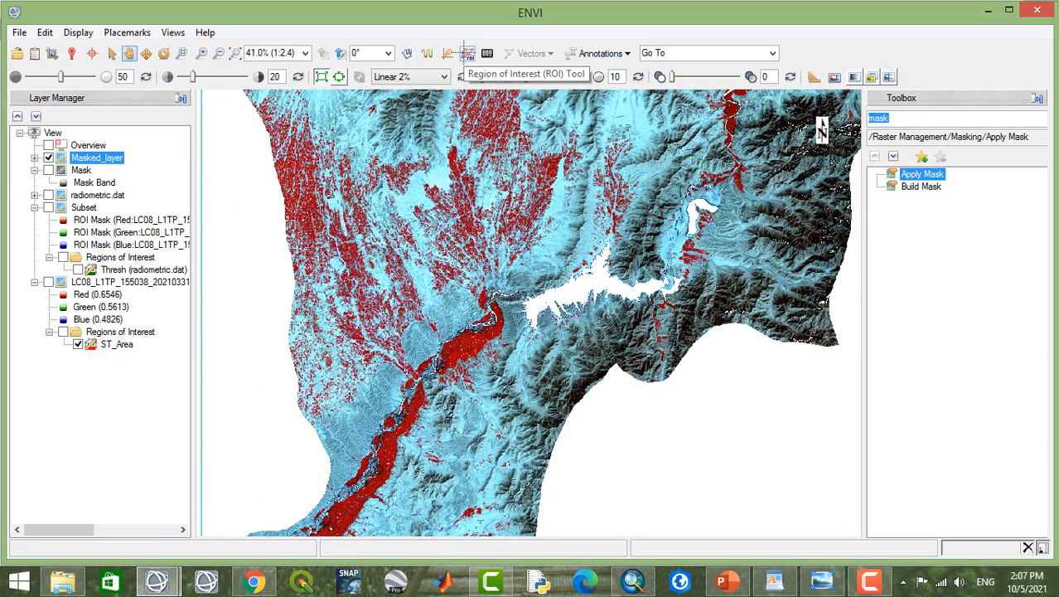
{"action": "left_click", "coordinate": [468, 53]}
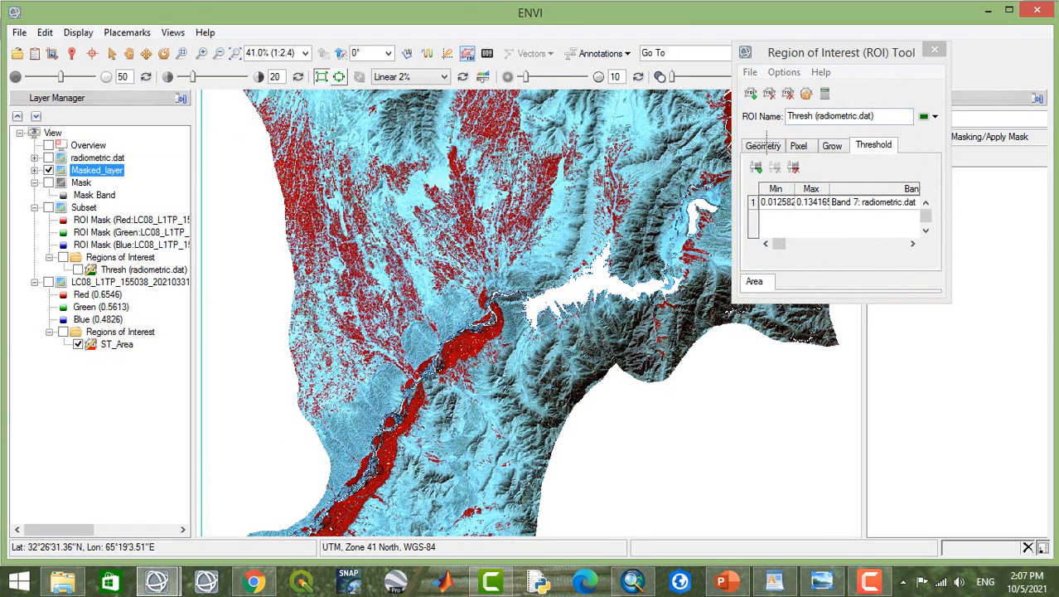
{"action": "left_click", "coordinate": [750, 93]}
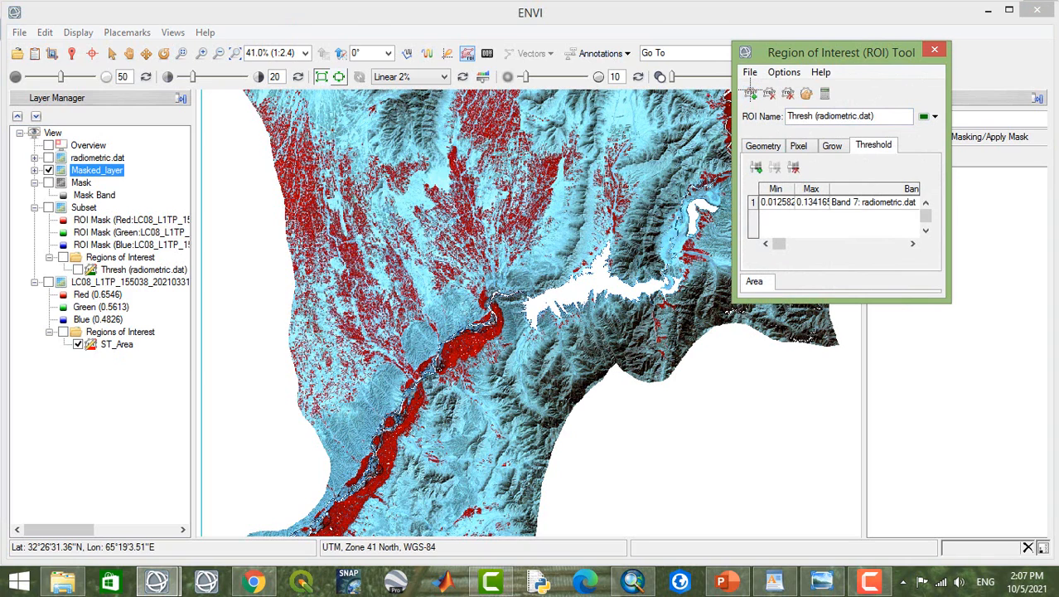
{"action": "left_click", "coordinate": [749, 93]}
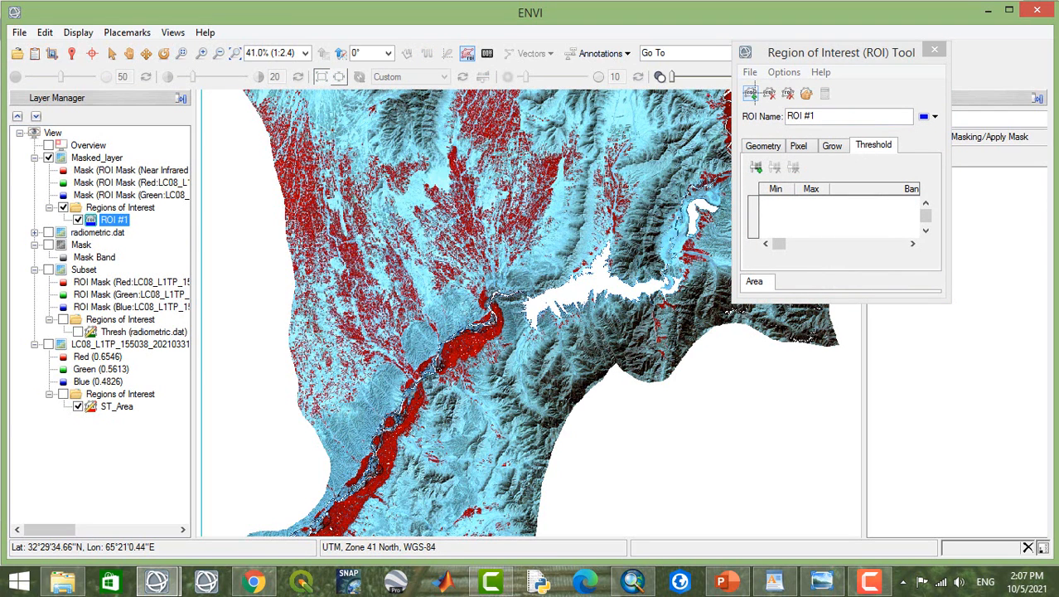
{"action": "left_click", "coordinate": [766, 144]}
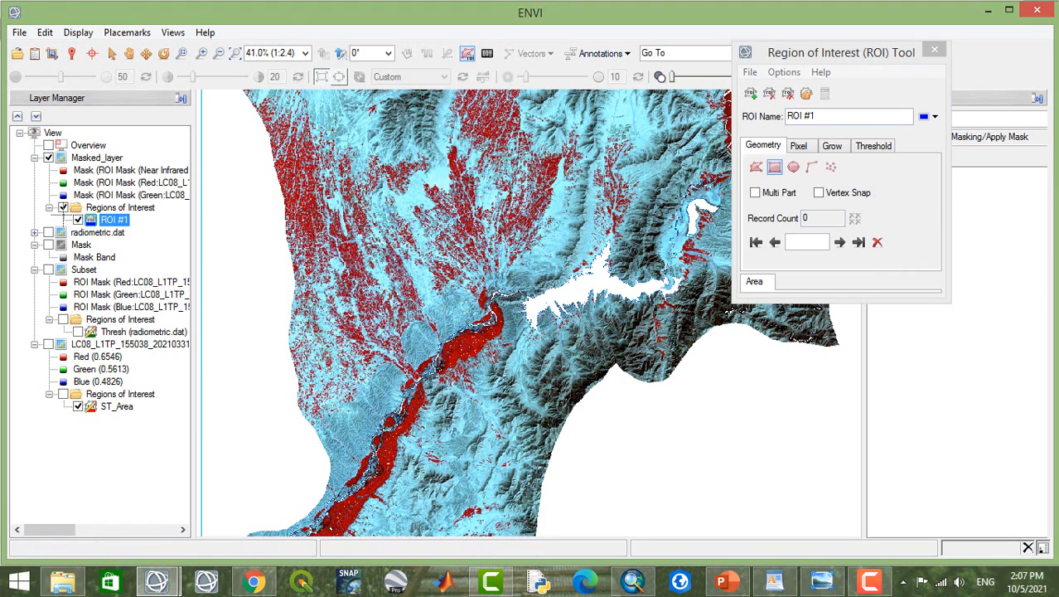
Step: Rename the new region of interest on Masked_layer as Vegetation
{"action": "left_click", "coordinate": [832, 116]}
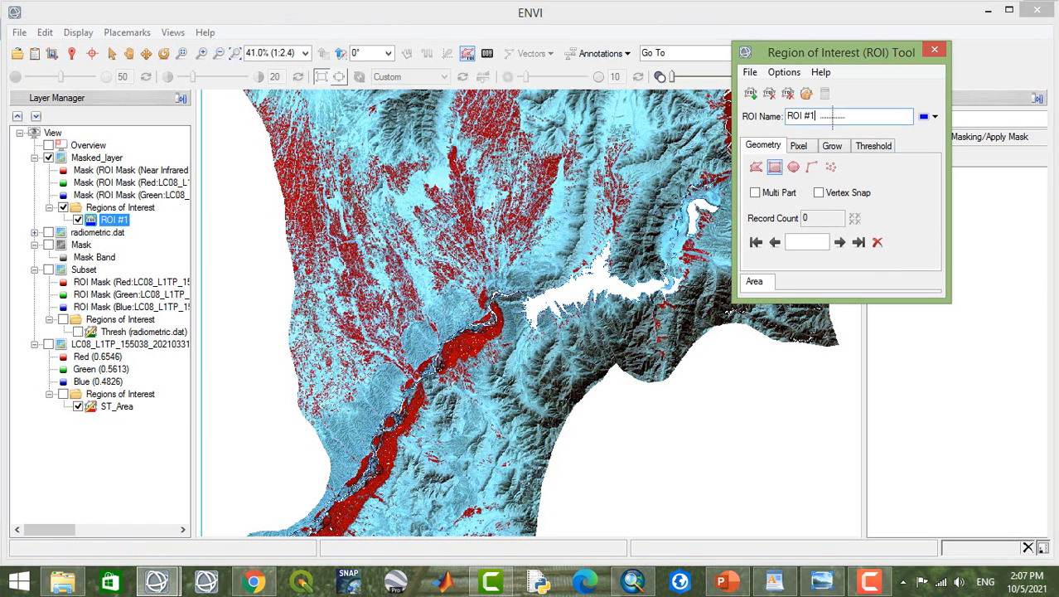
{"action": "key", "text": "BackSpace"}
{"action": "key", "text": "BackSpace"}
{"action": "key", "text": "BackSpace"}
{"action": "key", "text": "BackSpace"}
{"action": "key", "text": "BackSpace"}
{"action": "key", "text": "BackSpace"}
{"action": "left_click_drag", "start_coordinate": [860, 51], "coordinate": [911, 39]}
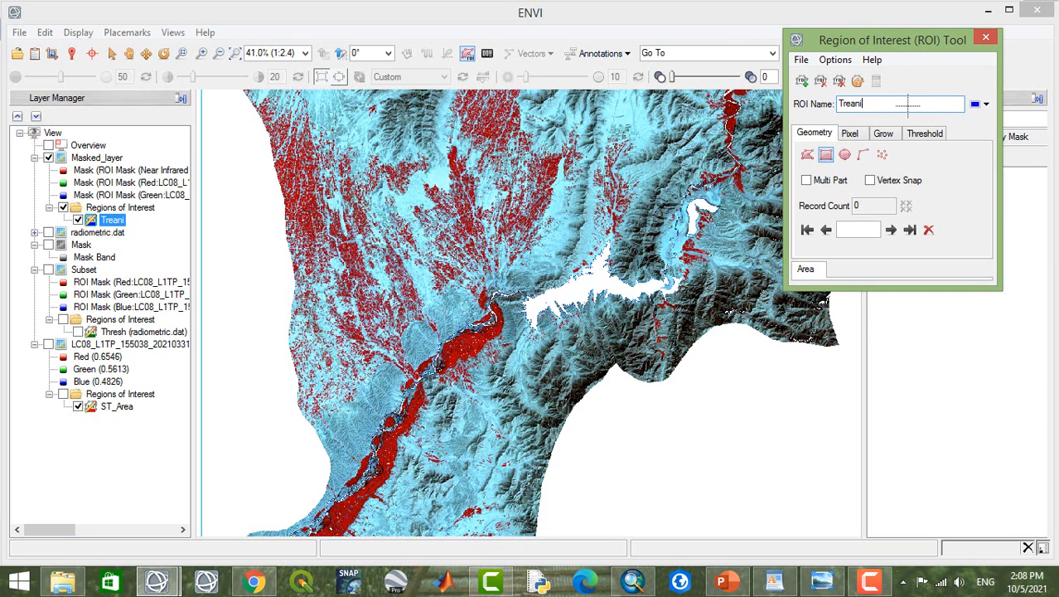
{"action": "key", "text": "BackSpace"}
{"action": "key", "text": "BackSpace"}
{"action": "key", "text": "BackSpace"}
{"action": "key", "text": "BackSpace"}
{"action": "key", "text": "BackSpace"}
{"action": "key", "text": "BackSpace"}
{"action": "type", "text": "Vegetatio"}
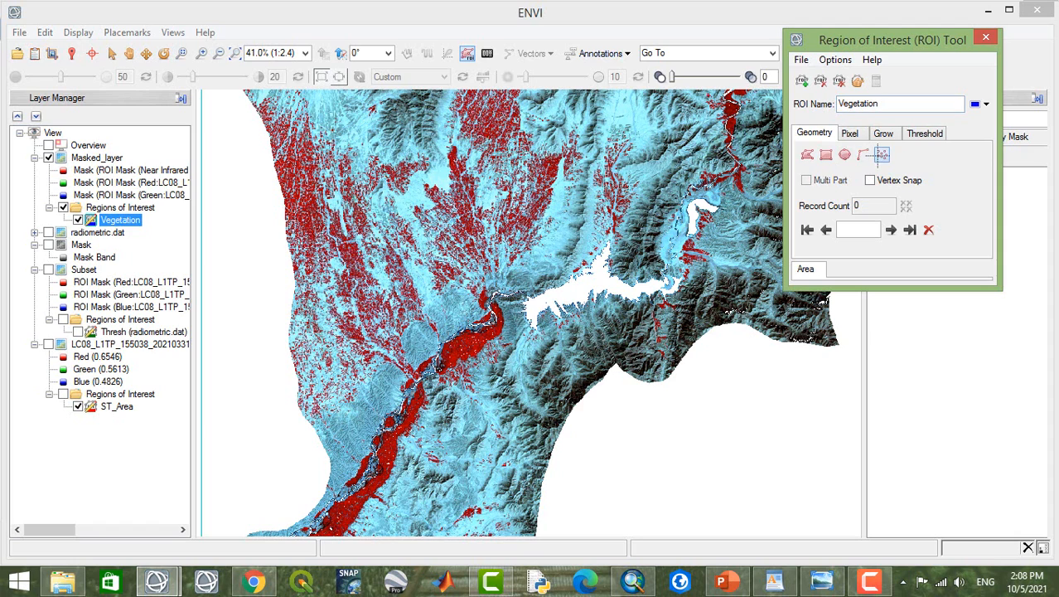
Step: Sketch a trial polygon over the red vegetation north of the reservoir for the Vegetation ROI and clear it
{"action": "left_click", "coordinate": [806, 154]}
{"action": "left_click_drag", "start_coordinate": [460, 163], "coordinate": [502, 231]}
{"action": "mouse_move", "coordinate": [461, 123]}
{"action": "left_mouse_down"}
{"action": "mouse_move", "coordinate": [572, 161]}
{"action": "mouse_move", "coordinate": [538, 175]}
{"action": "left_mouse_up"}
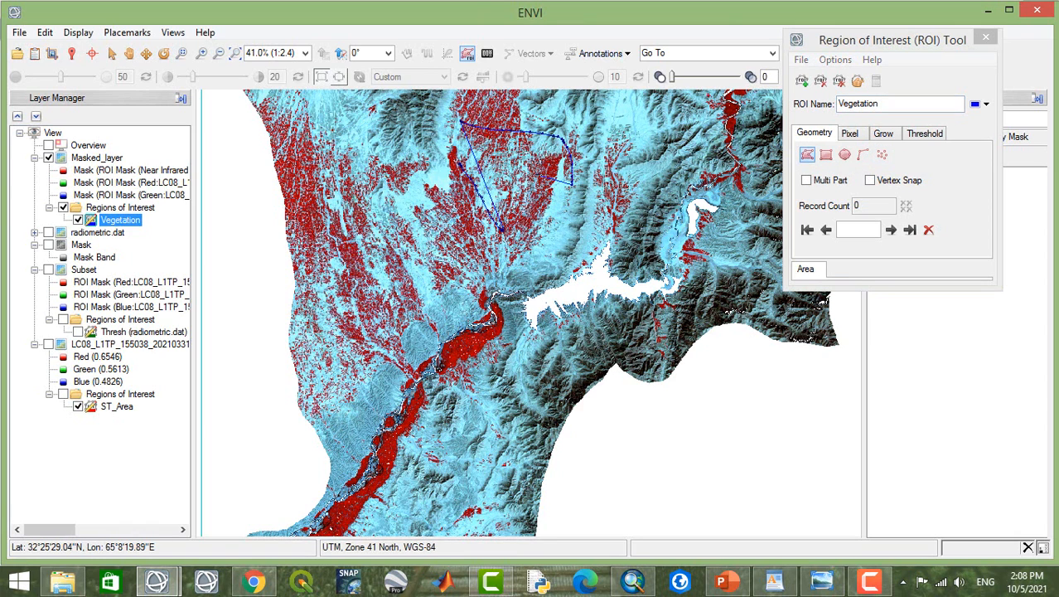
{"action": "right_click", "coordinate": [627, 179]}
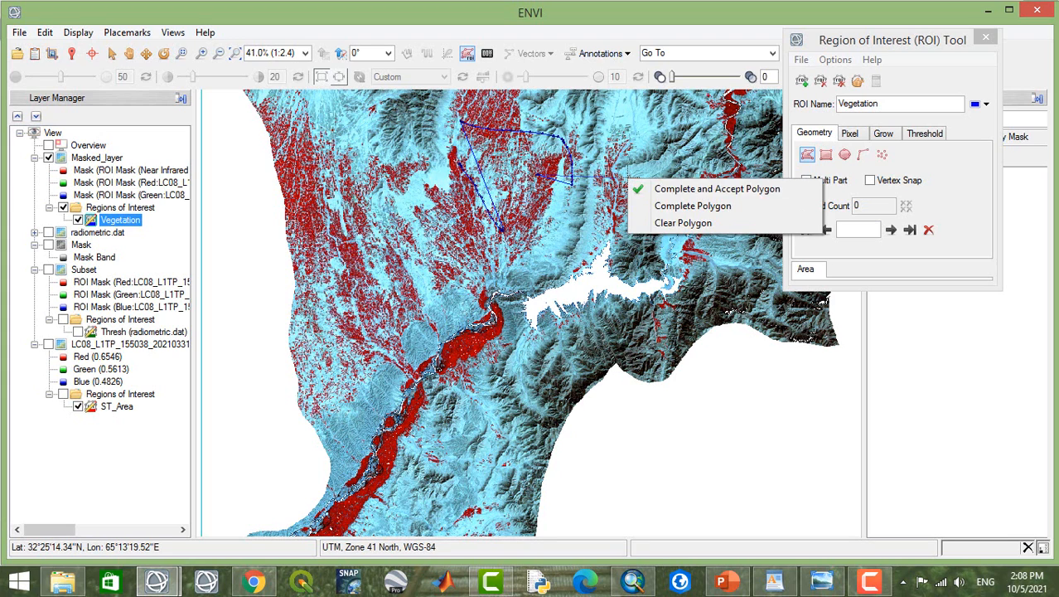
{"action": "left_click", "coordinate": [679, 223]}
Step: Draw a trial rectangle over the red vegetation north-west of the reservoir for the Vegetation ROI and clear it
{"action": "left_click", "coordinate": [825, 154]}
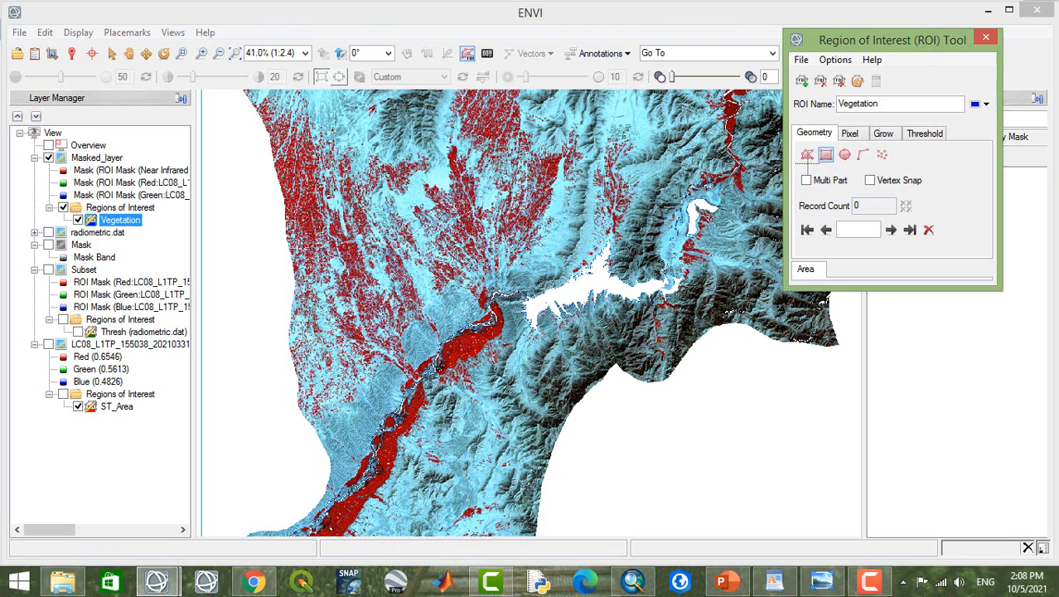
{"action": "left_click_drag", "start_coordinate": [438, 181], "coordinate": [532, 249]}
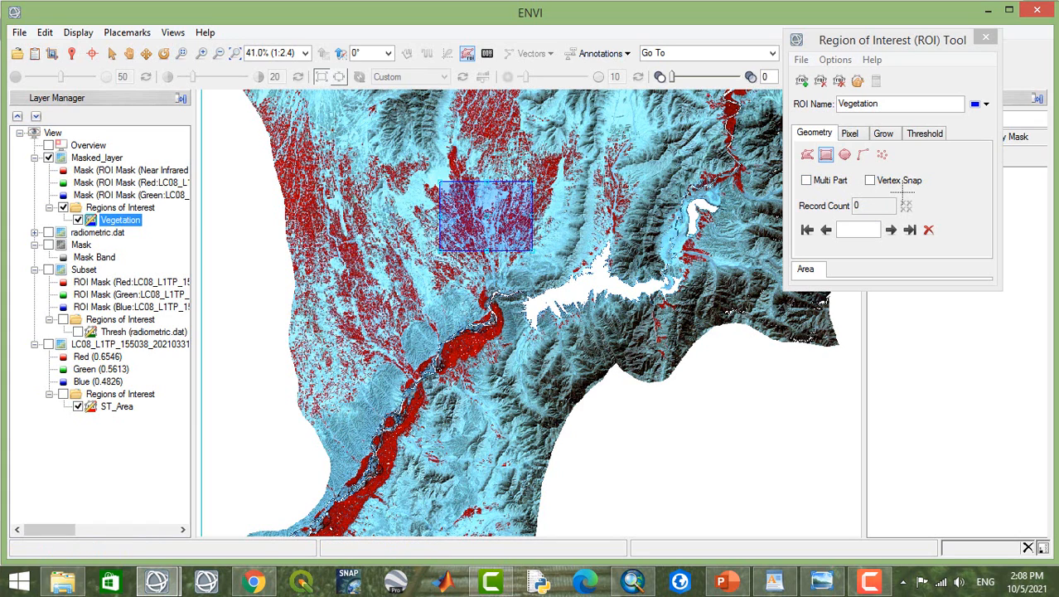
{"action": "right_click", "coordinate": [502, 205]}
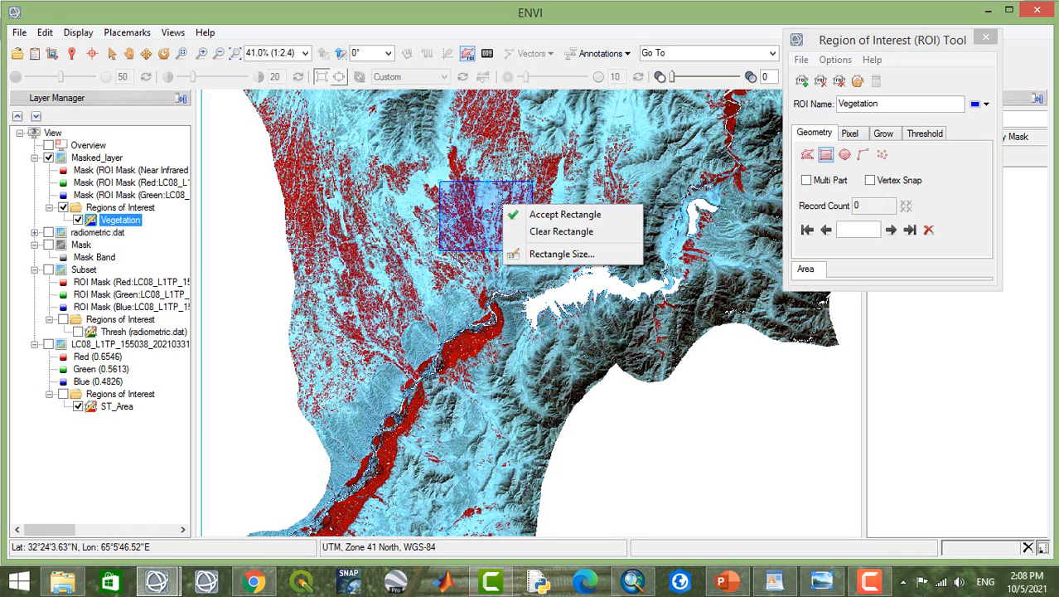
{"action": "left_click", "coordinate": [557, 232]}
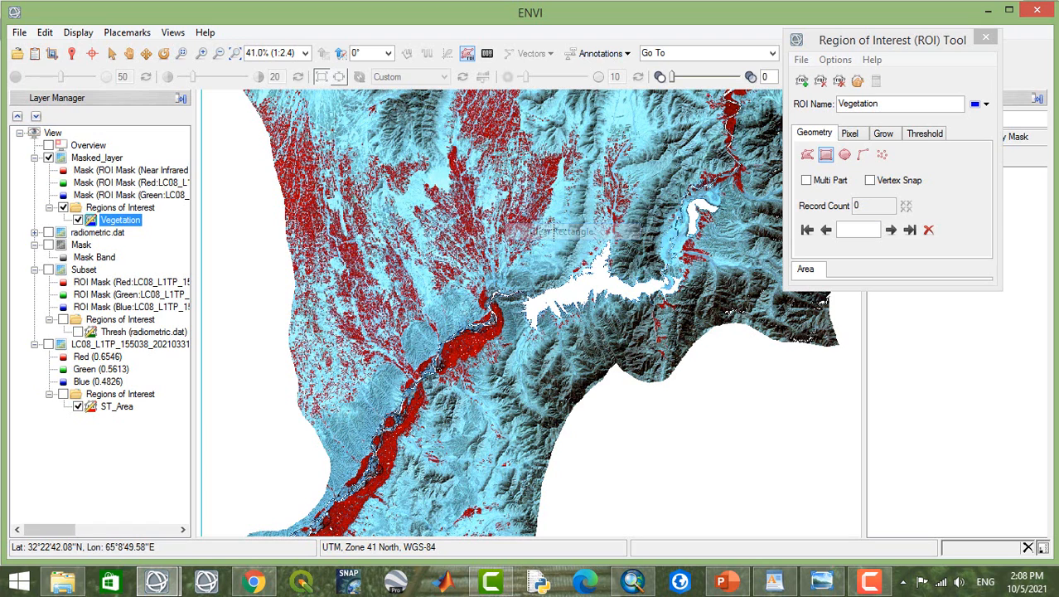
Step: Draw a small trial ellipse over the vegetation near the image's western edge and clear it
{"action": "left_click", "coordinate": [844, 156]}
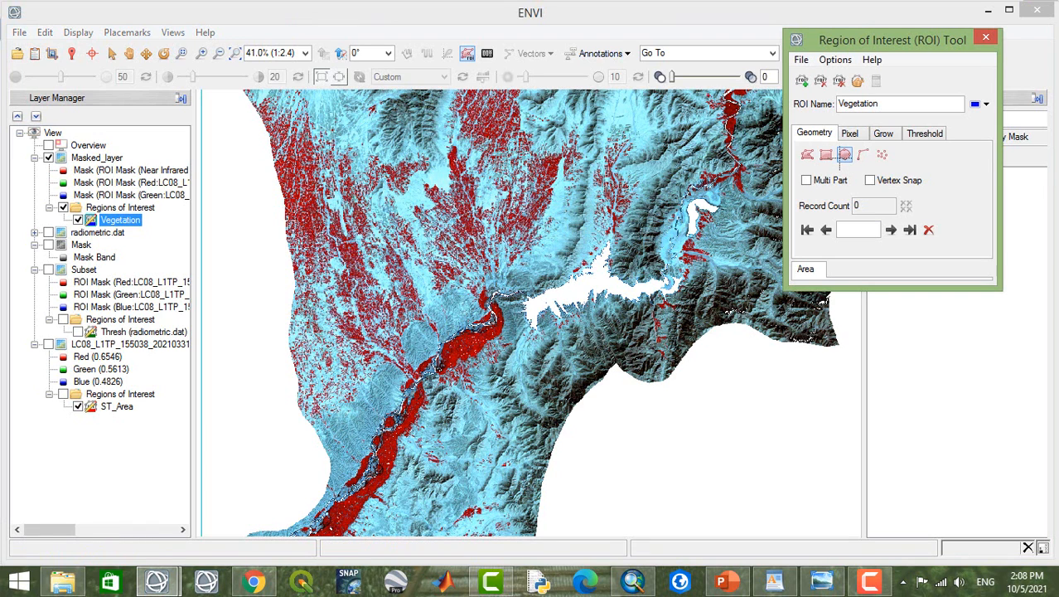
{"action": "left_click_drag", "start_coordinate": [320, 212], "coordinate": [349, 226]}
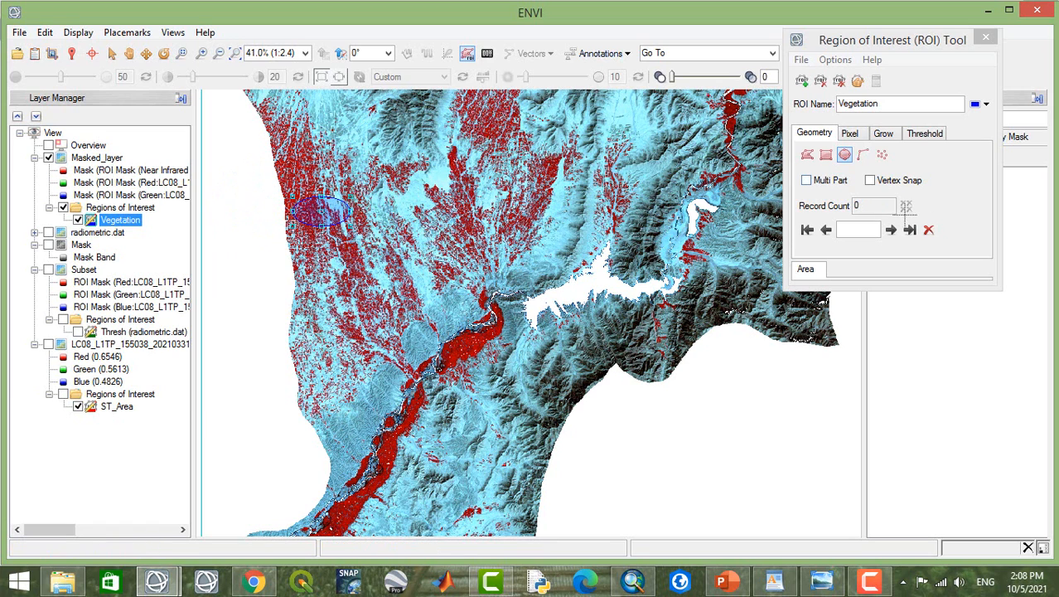
{"action": "right_click", "coordinate": [348, 200]}
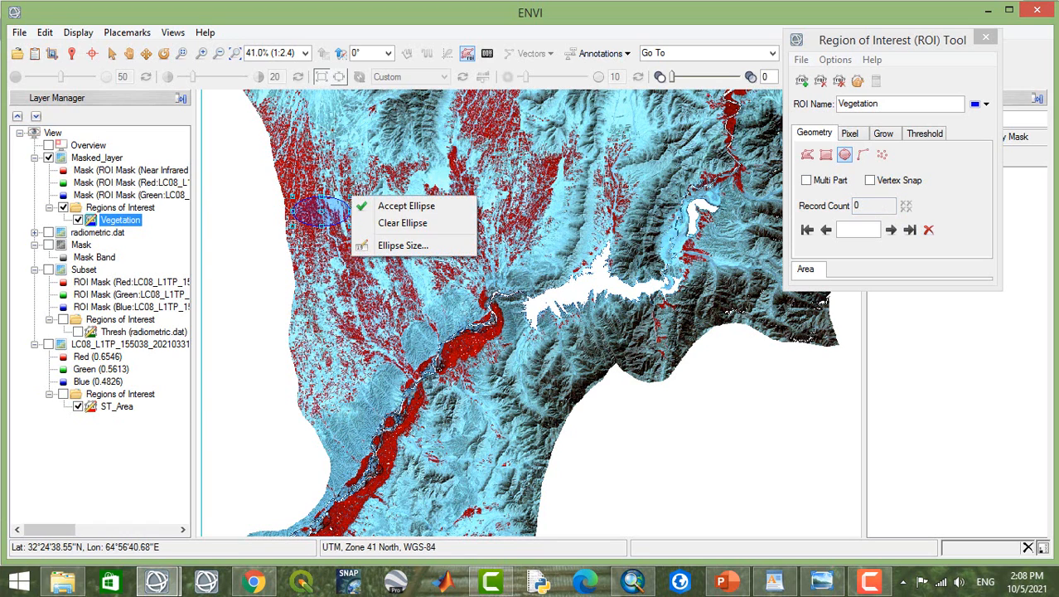
{"action": "left_click", "coordinate": [402, 232]}
Step: Place trial ROI points across the red vegetation areas north-west of the reservoir with the point geometry
{"action": "left_click", "coordinate": [863, 155]}
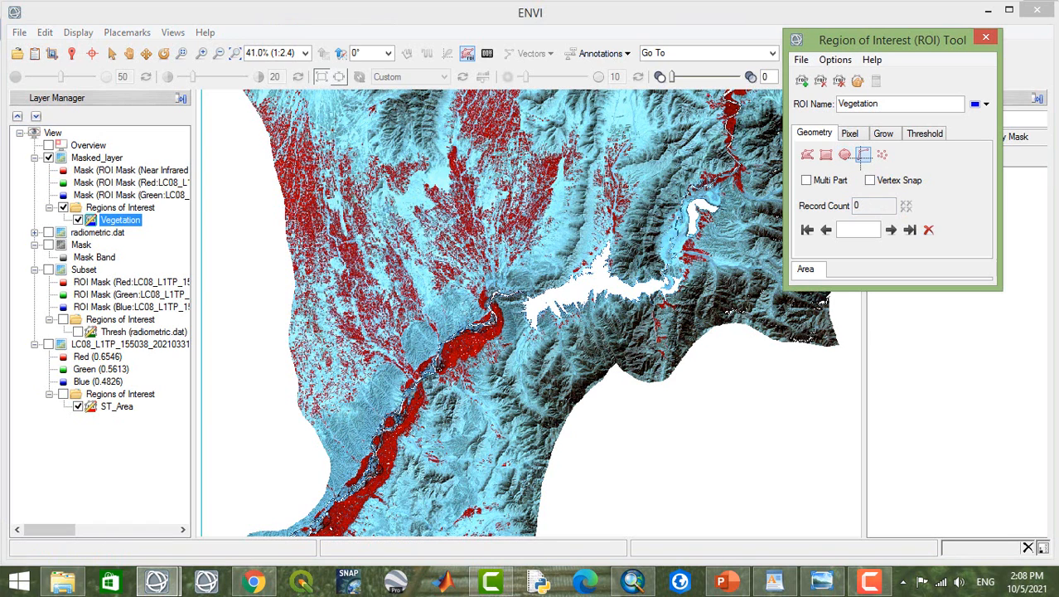
{"action": "left_click", "coordinate": [881, 155]}
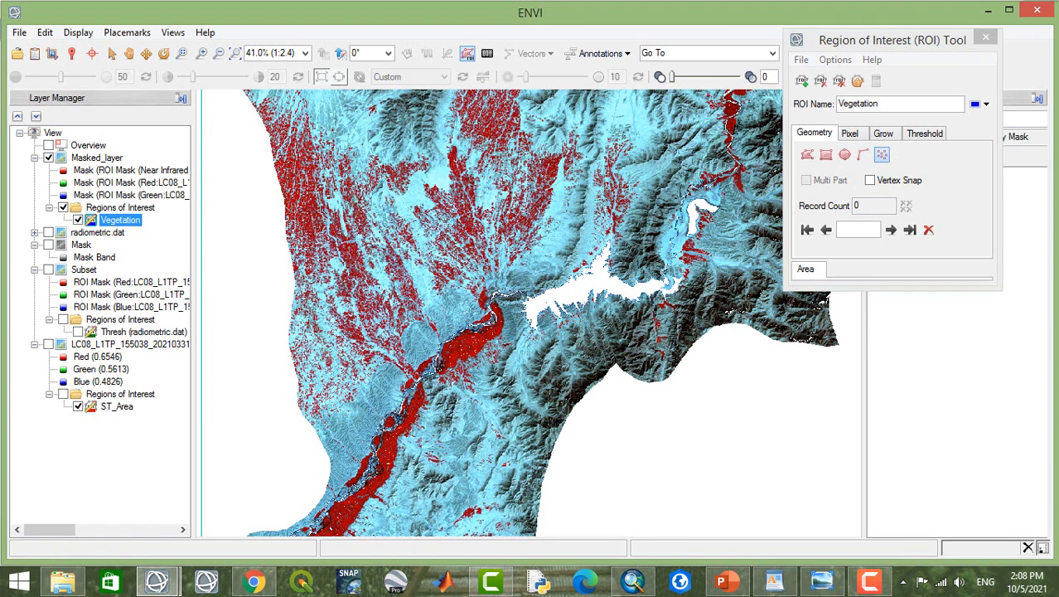
{"action": "left_click", "coordinate": [518, 187]}
{"action": "left_click", "coordinate": [479, 250]}
{"action": "left_click", "coordinate": [445, 216]}
{"action": "left_click", "coordinate": [384, 195]}
{"action": "left_click", "coordinate": [353, 241]}
{"action": "left_click", "coordinate": [404, 252]}
{"action": "left_click", "coordinate": [491, 199]}
{"action": "left_click", "coordinate": [527, 199]}
{"action": "left_click", "coordinate": [537, 238]}
Step: Close the Region of Interest (ROI) Tool without accepting the placed points
{"action": "left_click", "coordinate": [801, 60]}
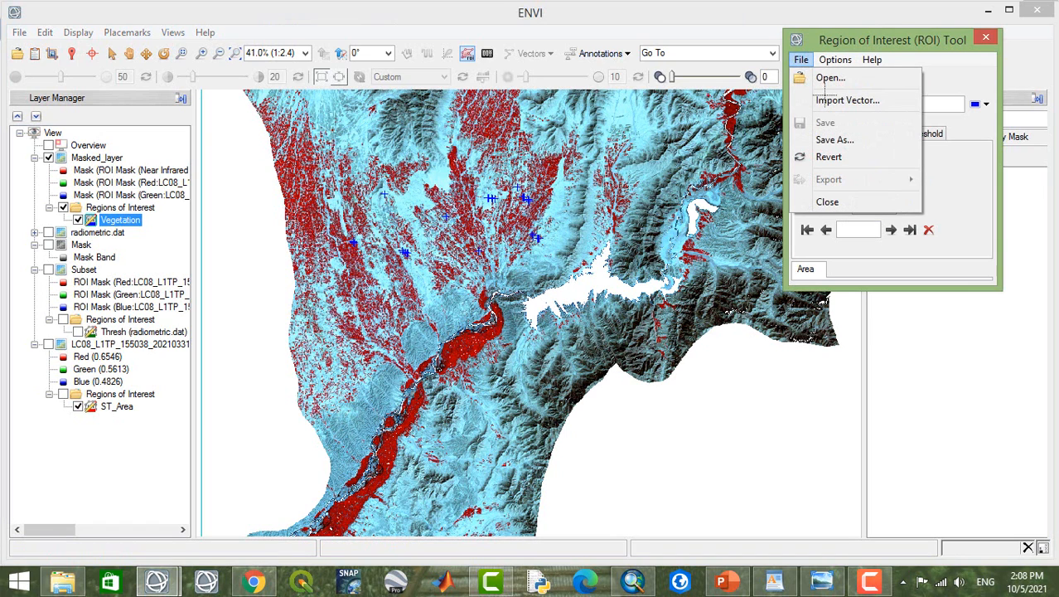
{"action": "left_click", "coordinate": [959, 58]}
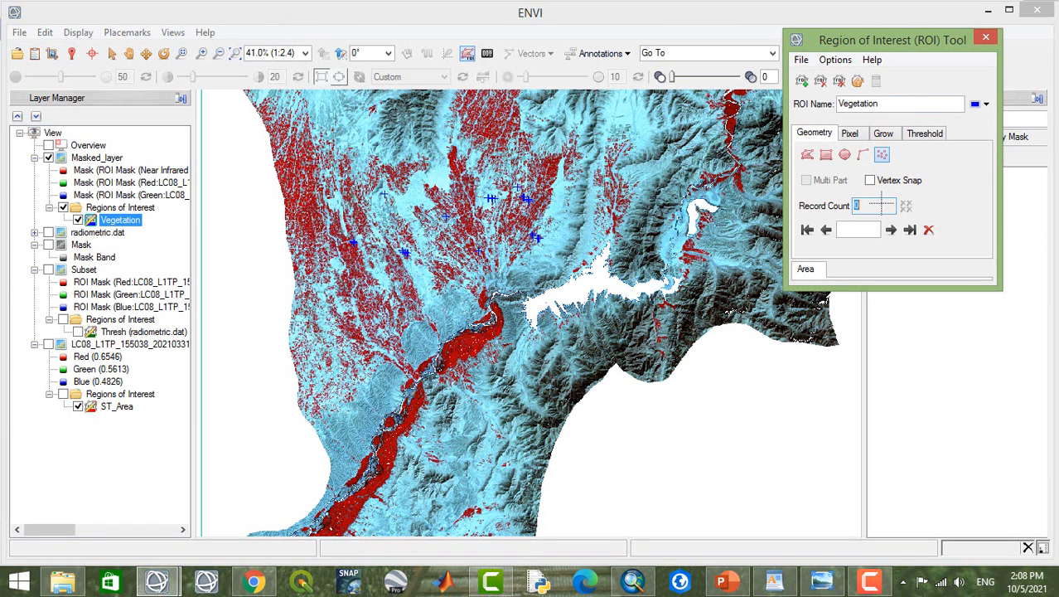
{"action": "left_click", "coordinate": [547, 203]}
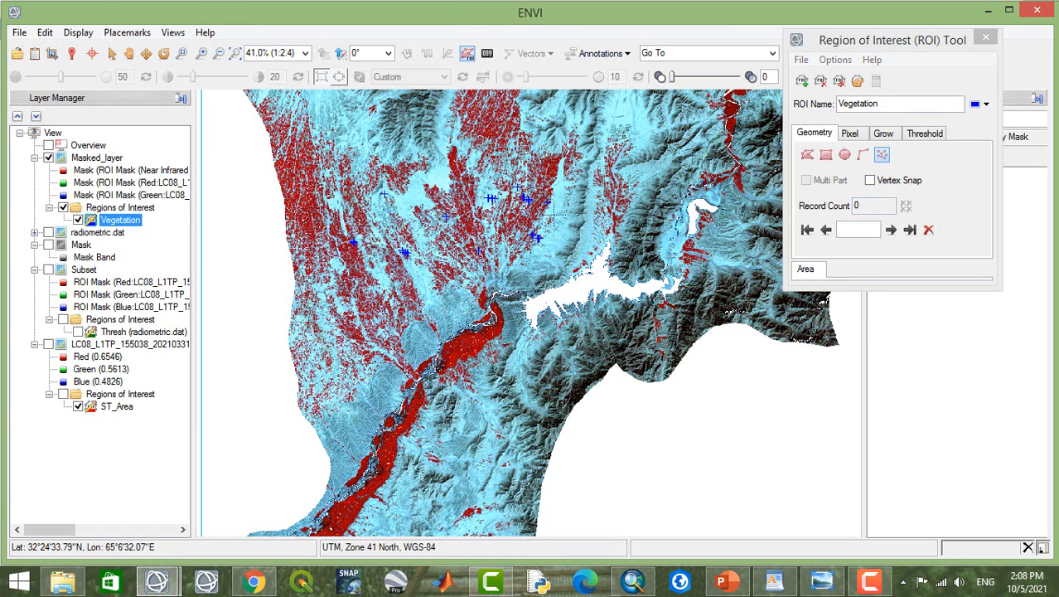
{"action": "left_click", "coordinate": [864, 249]}
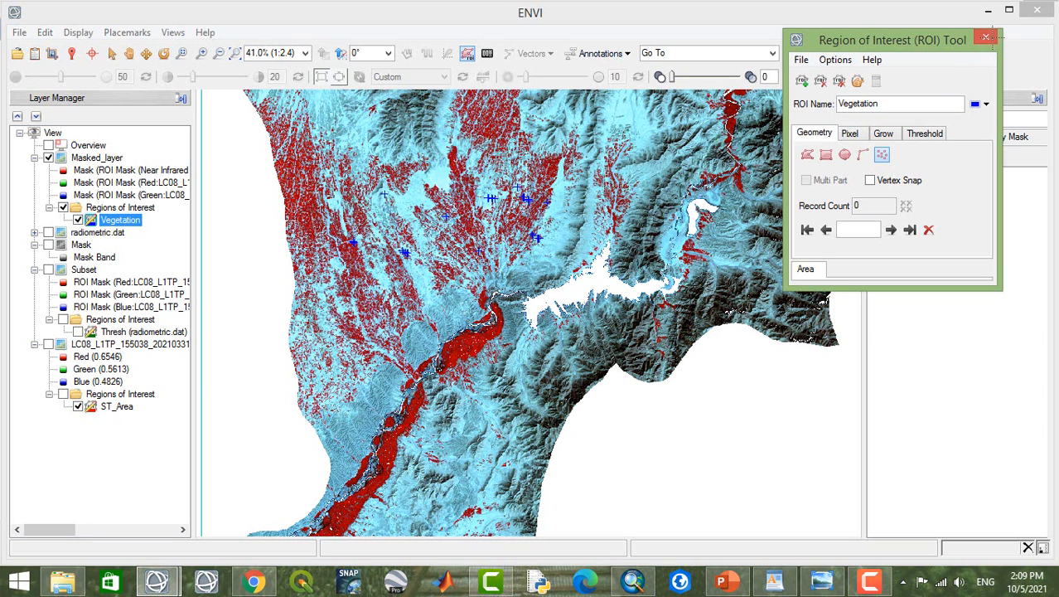
{"action": "left_click", "coordinate": [985, 37]}
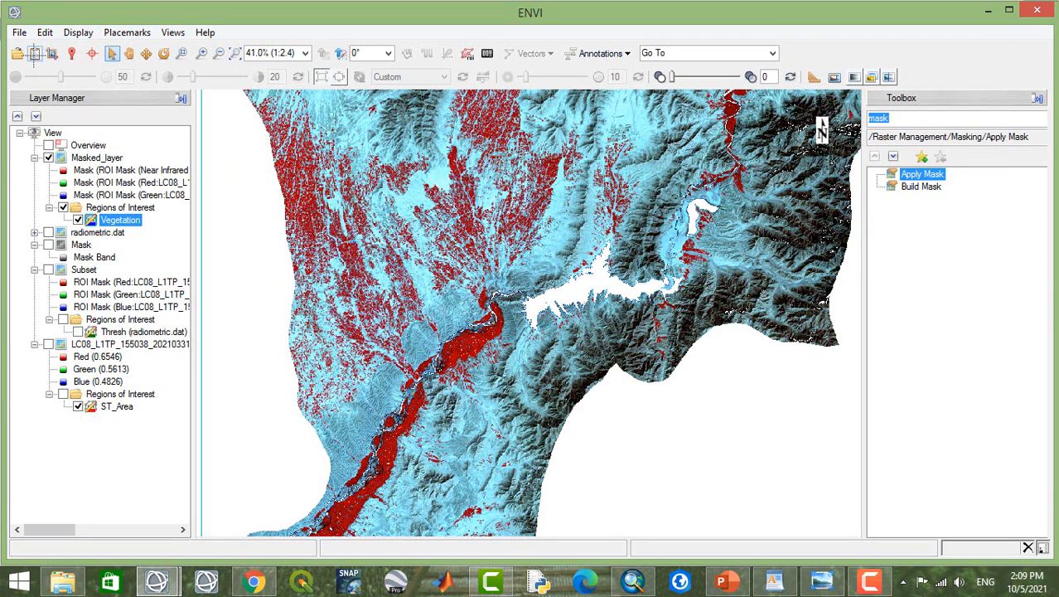
Step: Open the Data Manager and close the Thresh (radiometric.dat) ROI under New ROIs
{"action": "left_click", "coordinate": [34, 53]}
{"action": "left_click_drag", "start_coordinate": [732, 166], "coordinate": [721, 200]}
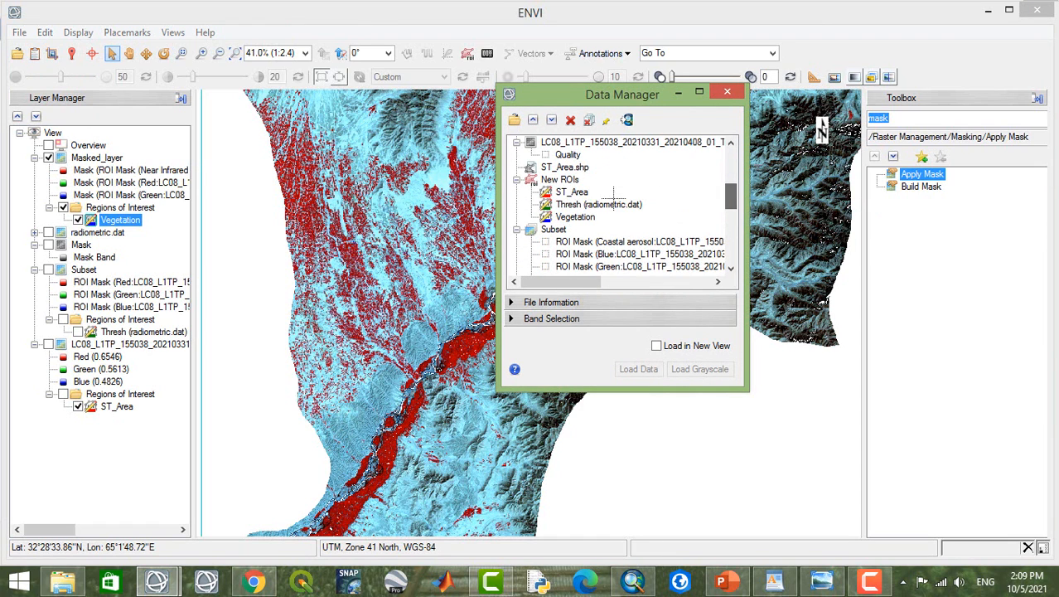
{"action": "left_click", "coordinate": [567, 203]}
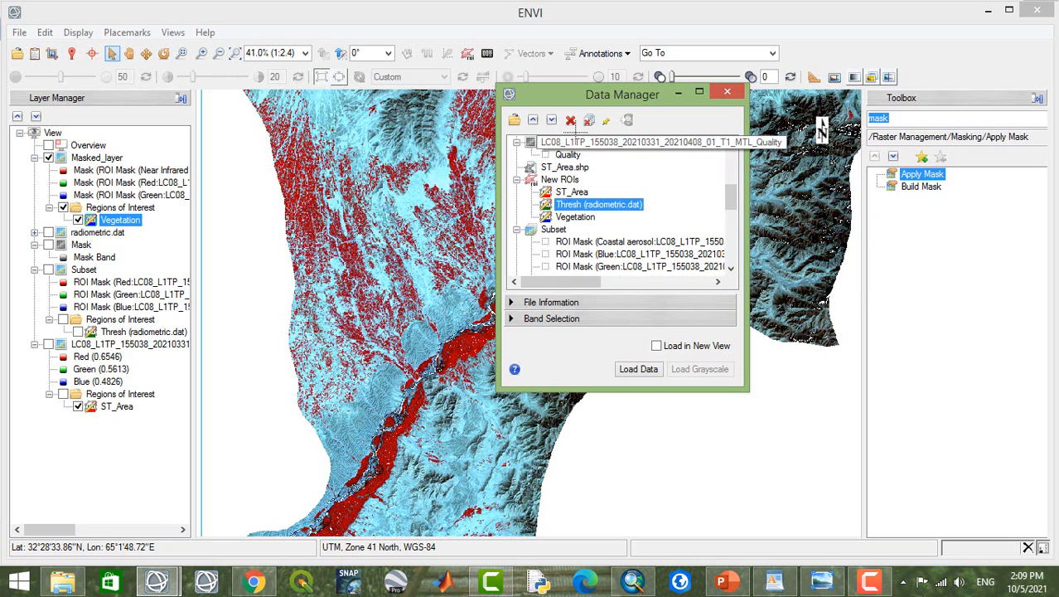
{"action": "left_click", "coordinate": [570, 120]}
{"action": "left_click", "coordinate": [547, 344]}
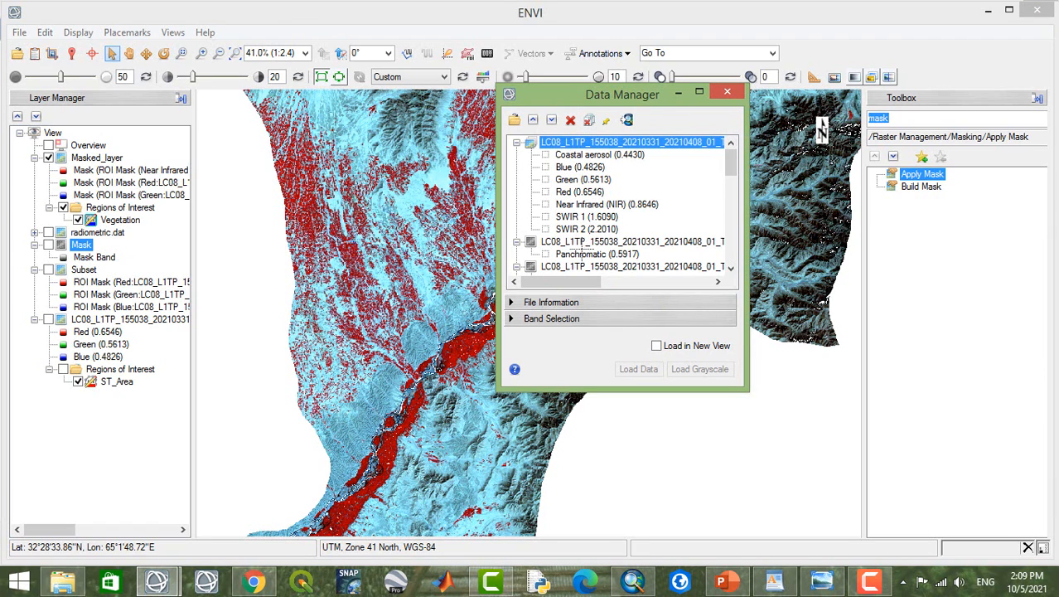
Step: Close the LC08 MTL_Quality raster in the Data Manager
{"action": "left_click_drag", "start_coordinate": [730, 163], "coordinate": [731, 195]}
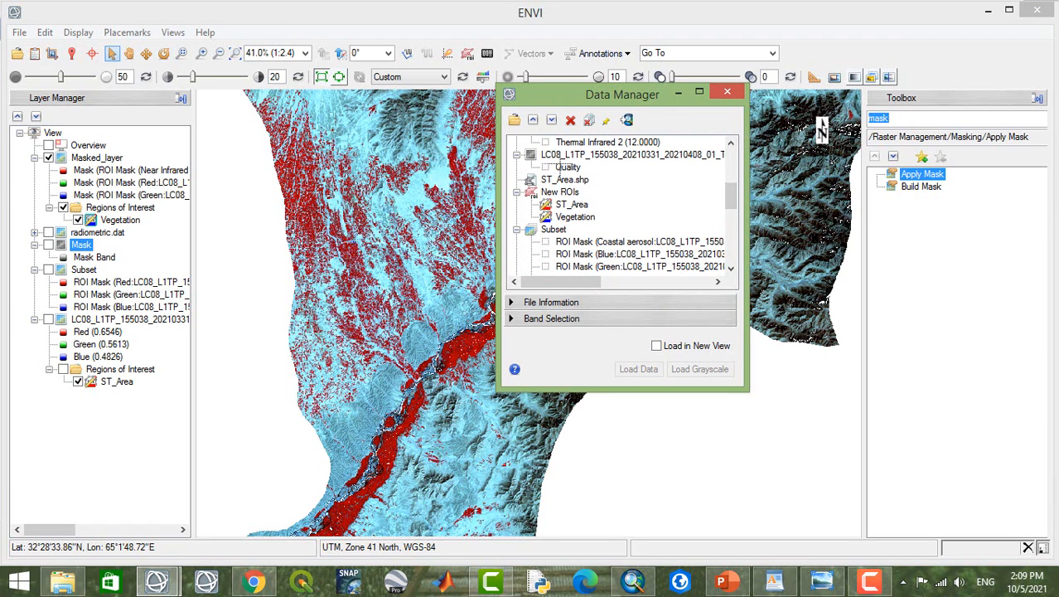
{"action": "left_click", "coordinate": [562, 155]}
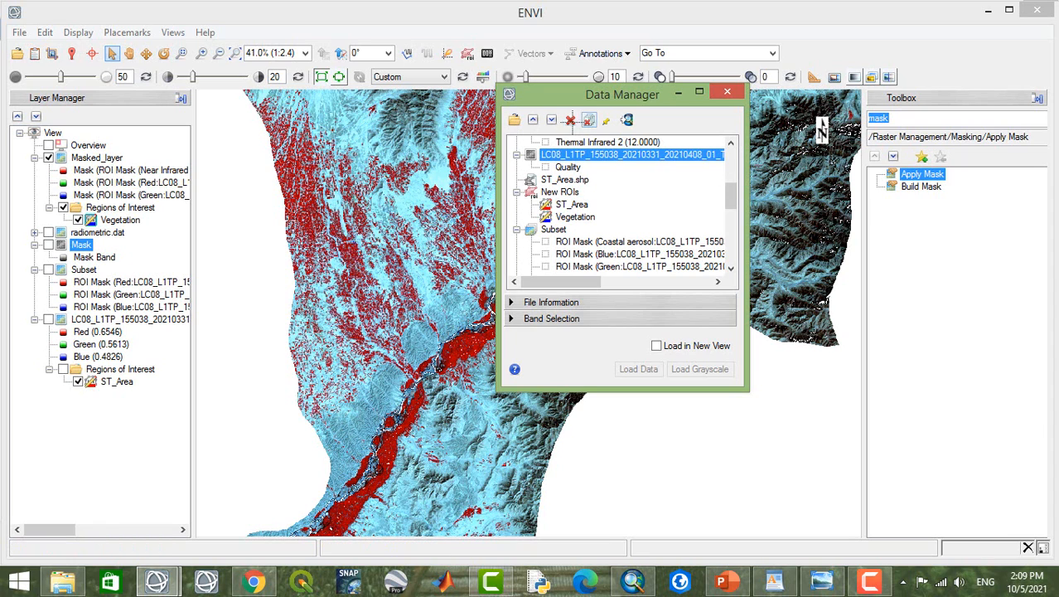
{"action": "left_click", "coordinate": [570, 120]}
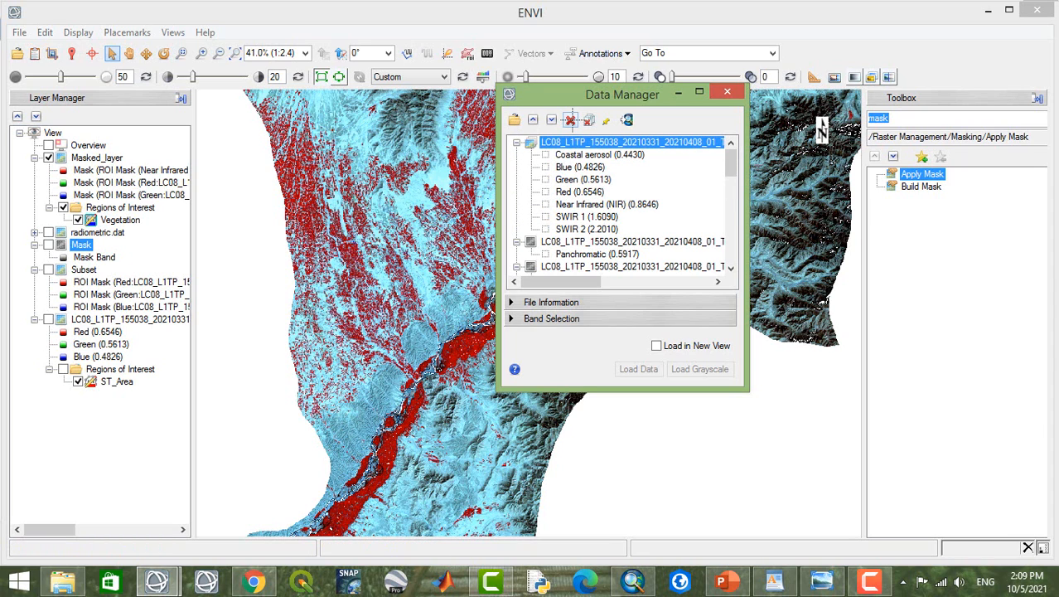
Step: Close the Masked_layer and Mask files in the Data Manager
{"action": "left_click_drag", "start_coordinate": [731, 162], "coordinate": [732, 257]}
{"action": "left_click", "coordinate": [566, 180]}
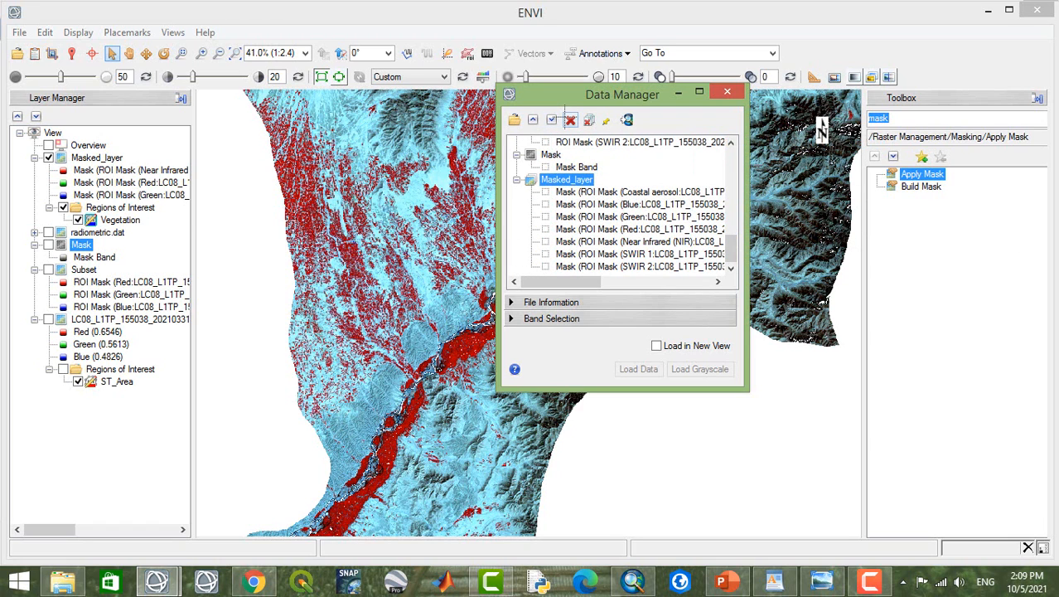
{"action": "left_click", "coordinate": [570, 120]}
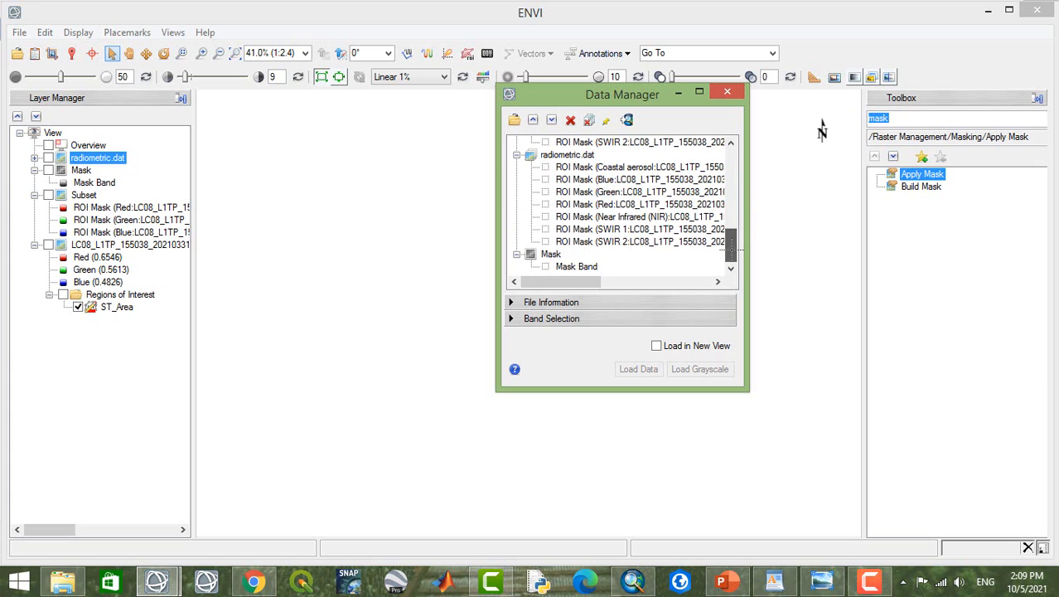
{"action": "left_click", "coordinate": [550, 253]}
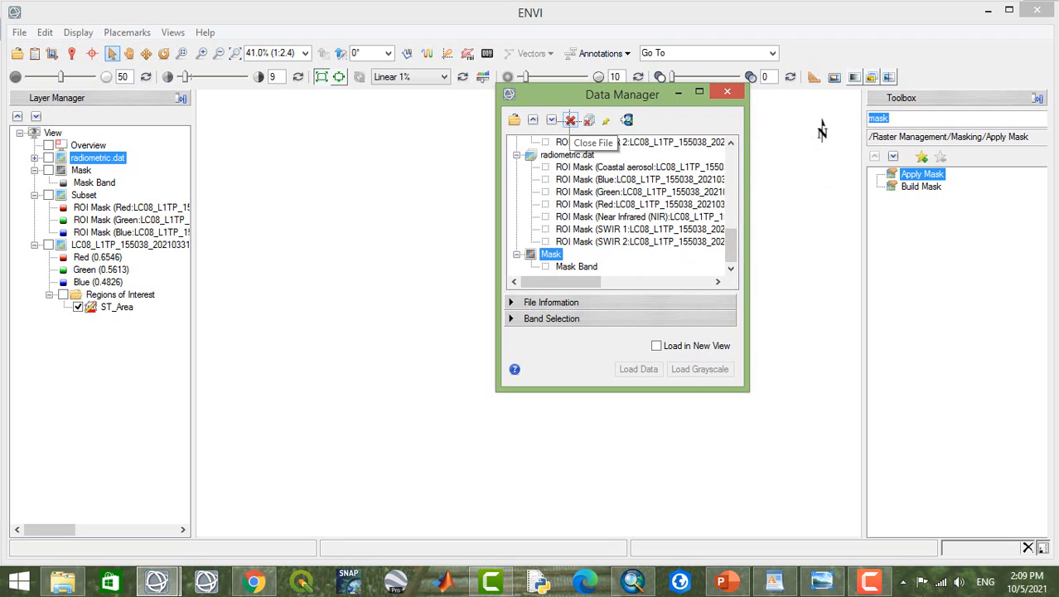
{"action": "left_click", "coordinate": [570, 120]}
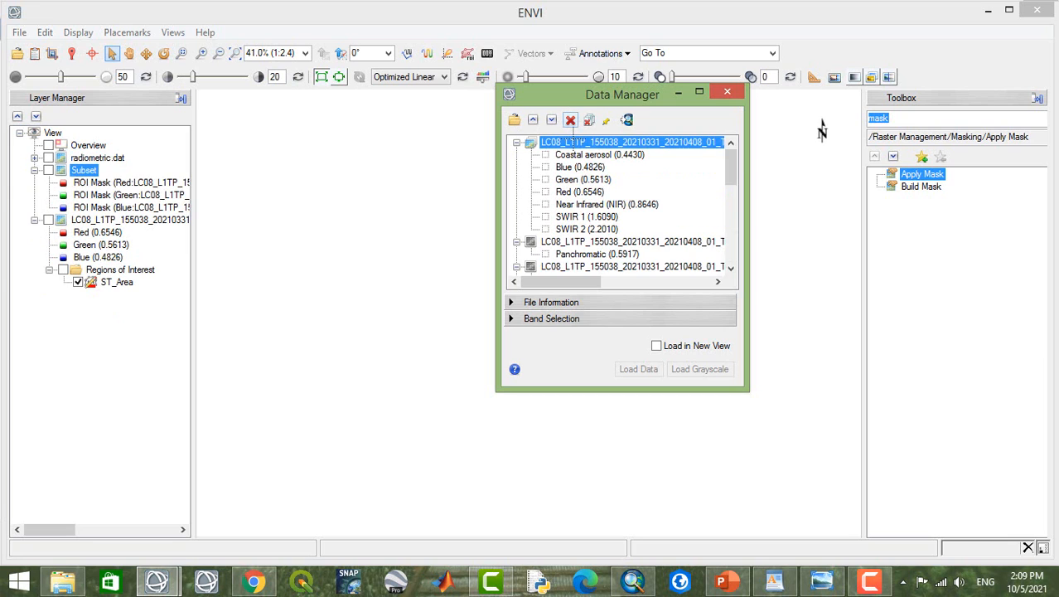
{"action": "scroll", "coordinate": [821, 129], "scroll_direction": "down", "scroll_amount": 8}
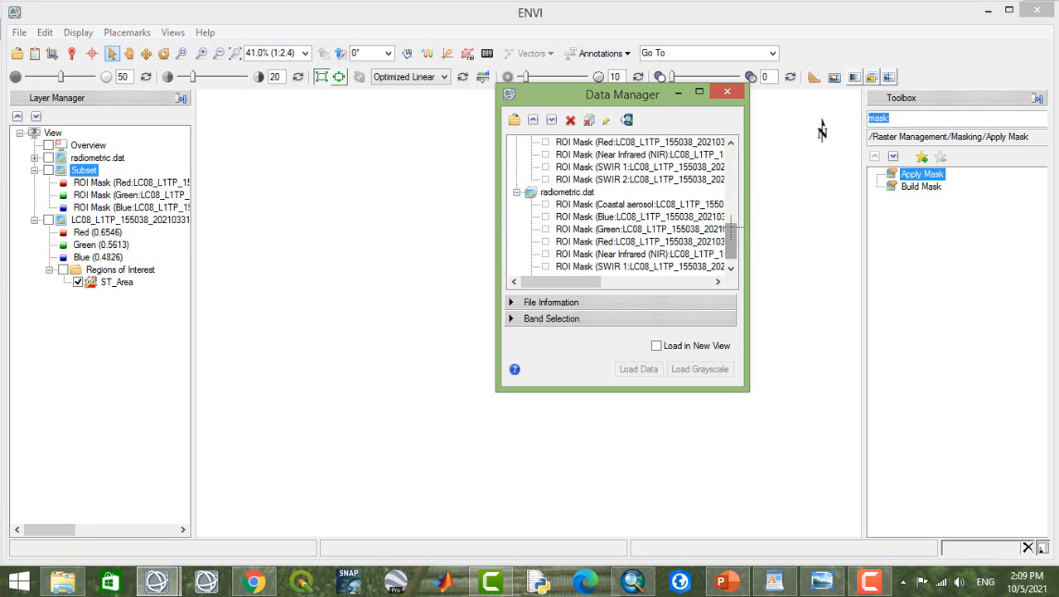
Step: Close the Subset raster in the Data Manager, then close the Data Manager window
{"action": "left_click_drag", "start_coordinate": [733, 232], "coordinate": [732, 215]}
{"action": "left_click", "coordinate": [554, 155]}
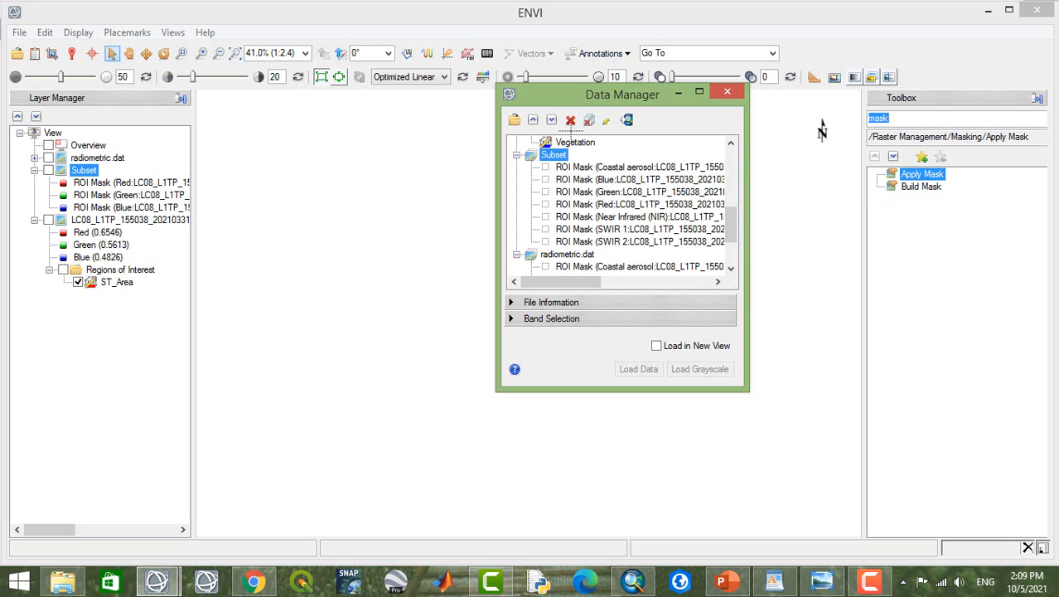
{"action": "left_click", "coordinate": [570, 119]}
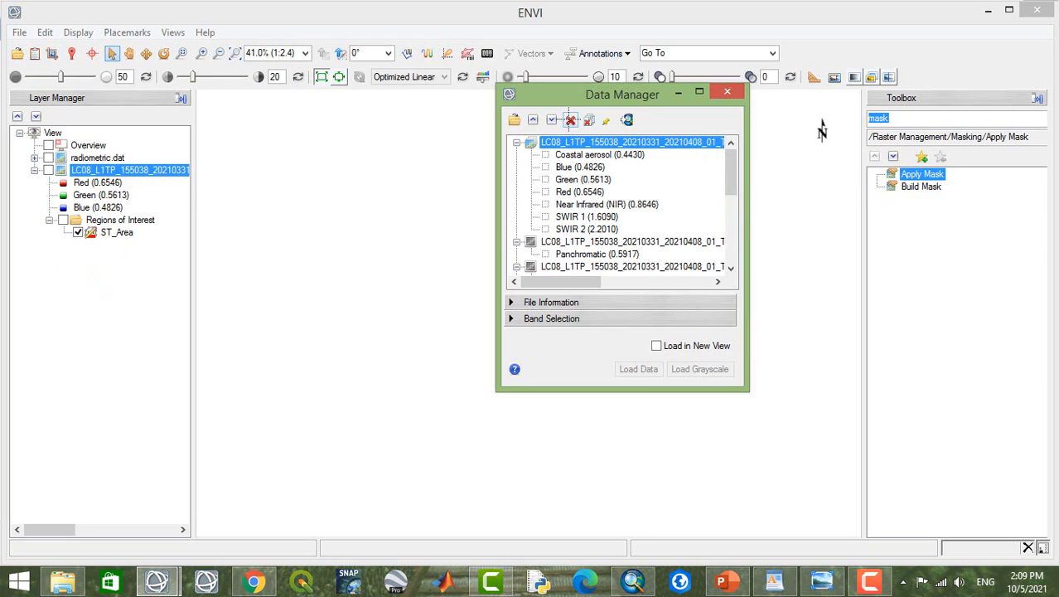
{"action": "mouse_move", "coordinate": [735, 158]}
{"action": "left_mouse_down"}
{"action": "mouse_move", "coordinate": [735, 199]}
{"action": "mouse_move", "coordinate": [736, 156]}
{"action": "left_mouse_up"}
{"action": "left_click", "coordinate": [726, 92]}
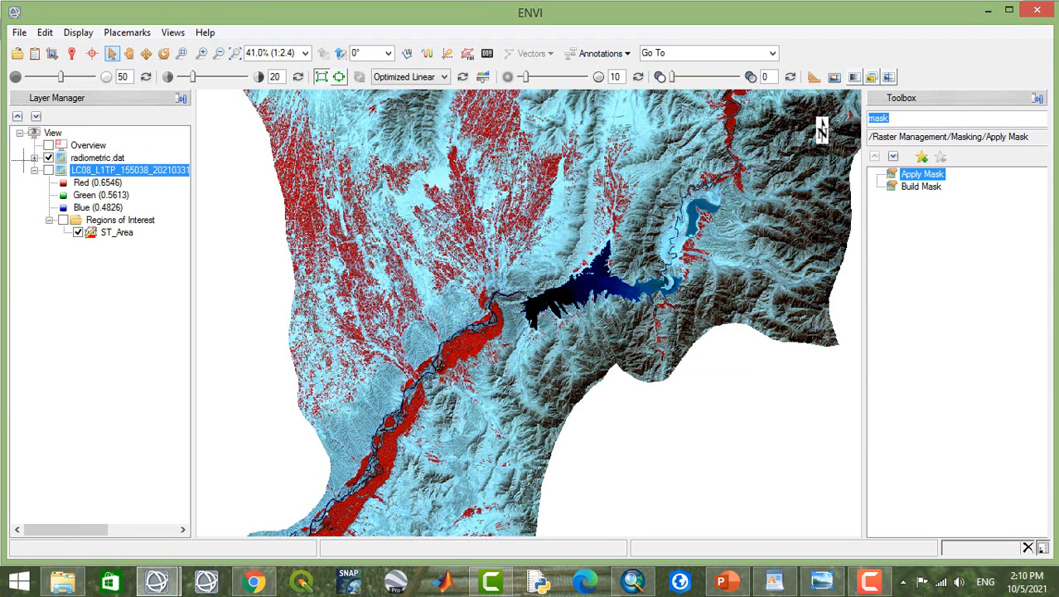
Step: Search the toolbox for "atmo" and open QUick Atmospheric Correction (QUAC)
{"action": "left_click", "coordinate": [909, 117]}
{"action": "double_click", "coordinate": [909, 117]}
{"action": "key", "text": "BackSpace"}
{"action": "type", "text": "ato"}
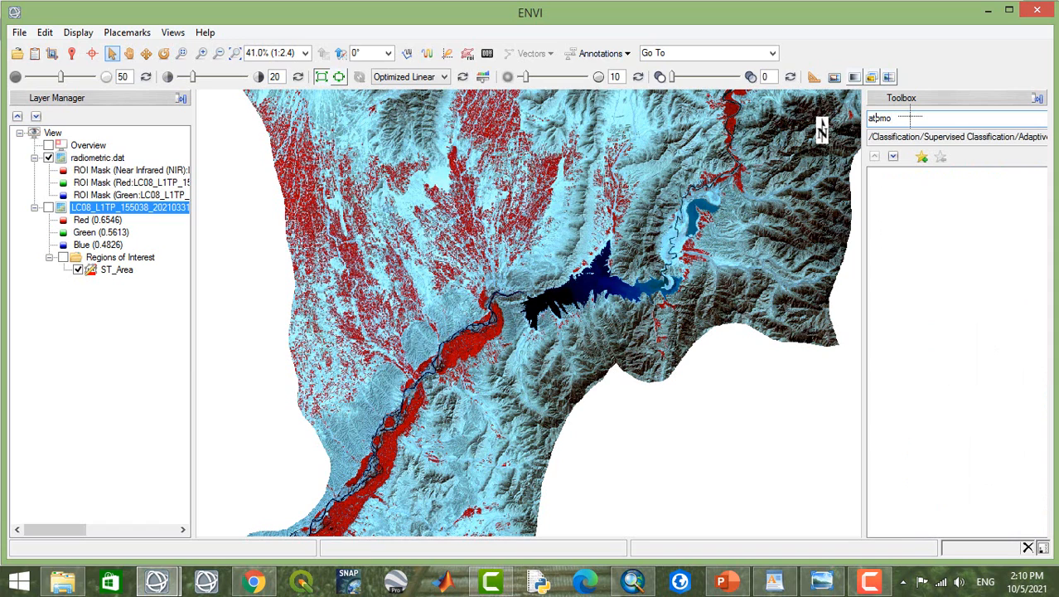
{"action": "key", "text": "BackSpace"}
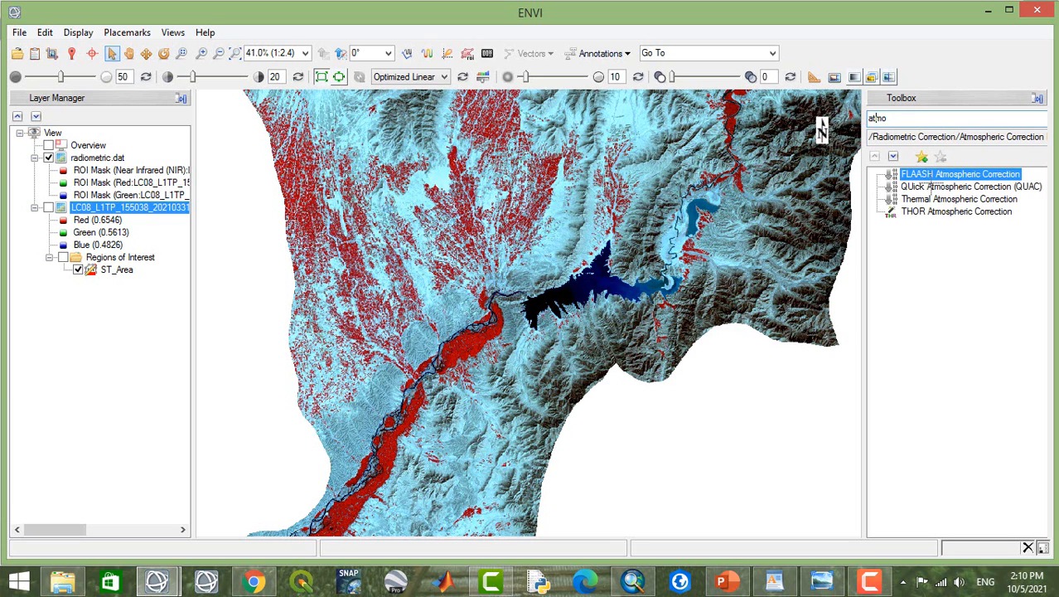
{"action": "left_click", "coordinate": [929, 186]}
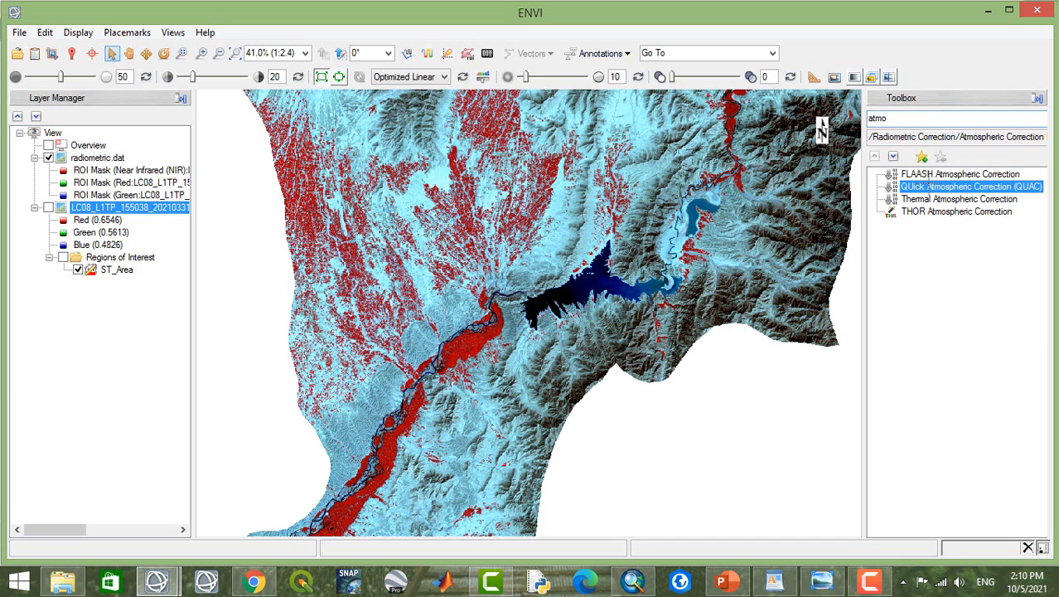
{"action": "double_click", "coordinate": [929, 186]}
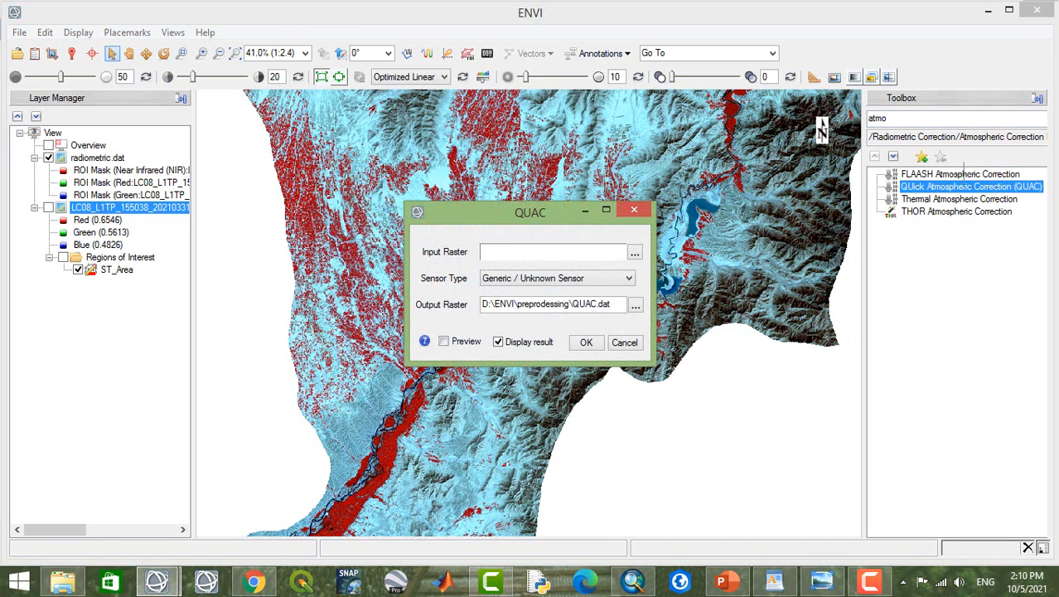
Step: Set the QUAC input raster to radiometric.dat and the sensor type to Landsat TM/ETM/OLI
{"action": "left_click_drag", "start_coordinate": [489, 212], "coordinate": [464, 73]}
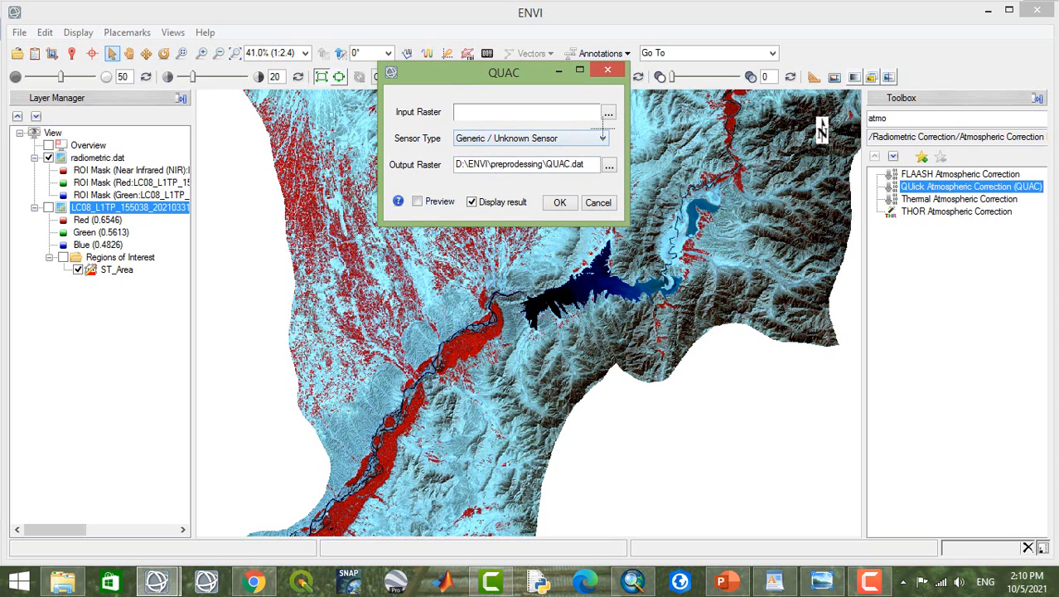
{"action": "left_click", "coordinate": [608, 112]}
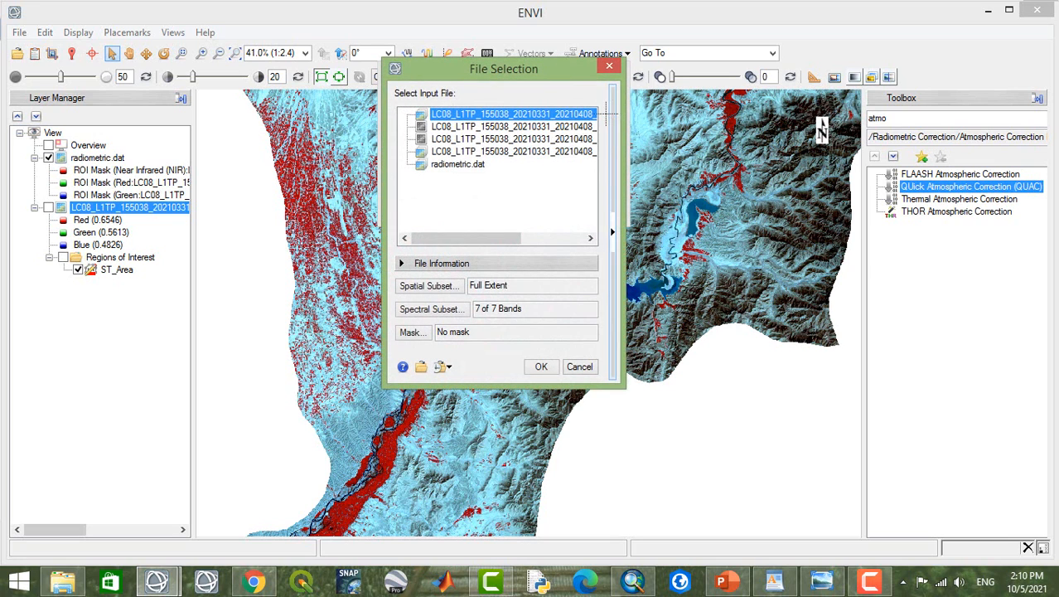
{"action": "left_click", "coordinate": [468, 165]}
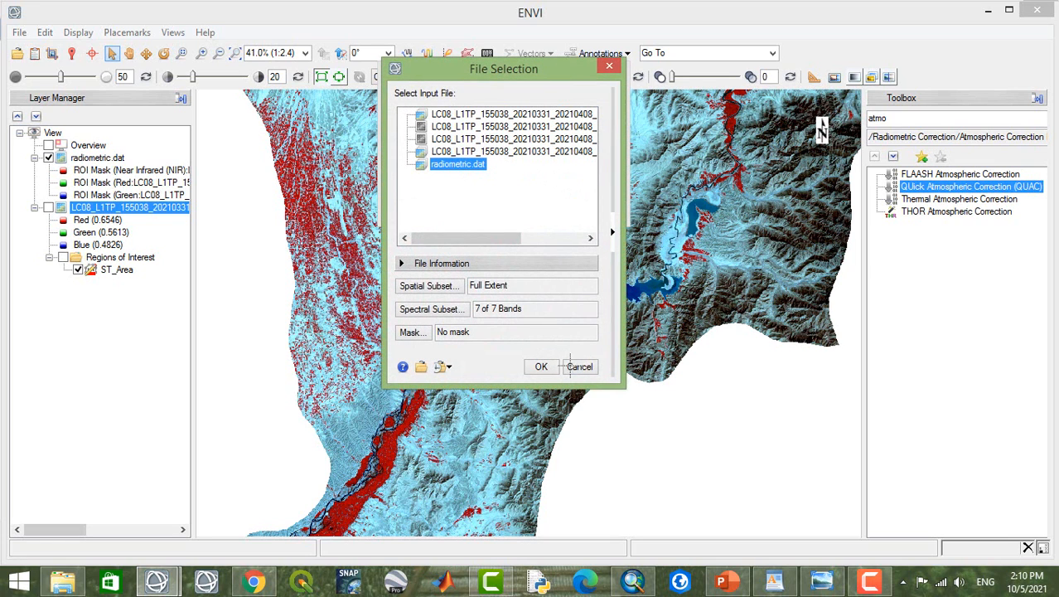
{"action": "left_click", "coordinate": [541, 366]}
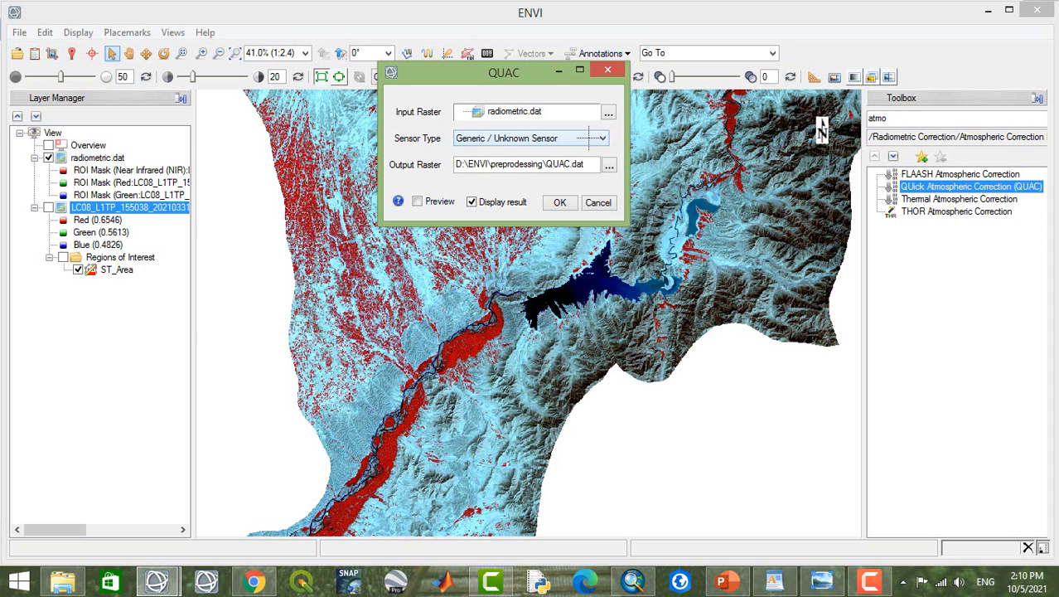
{"action": "left_click", "coordinate": [588, 138]}
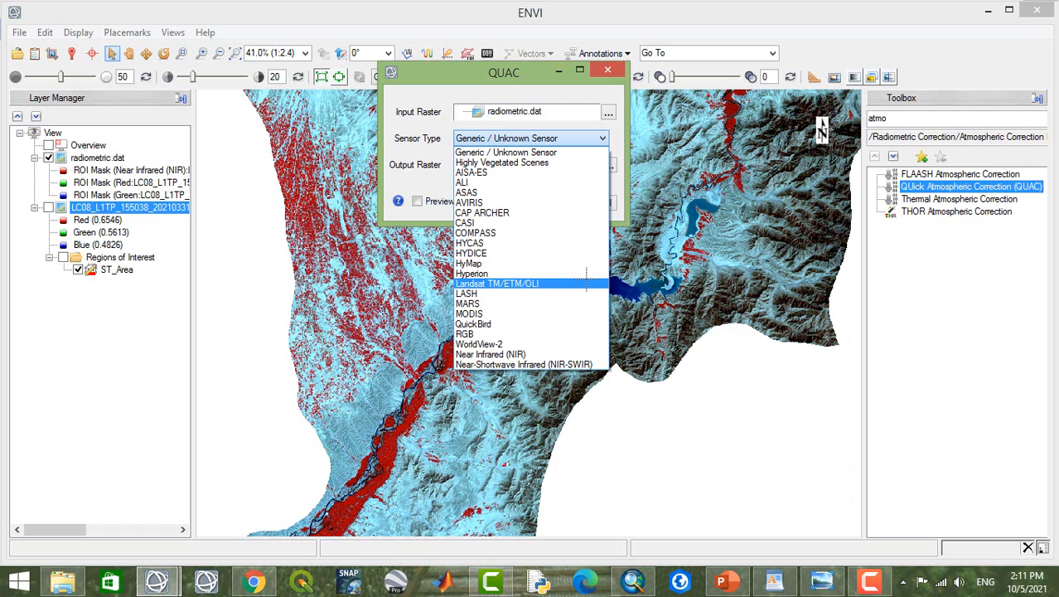
{"action": "left_click", "coordinate": [585, 283]}
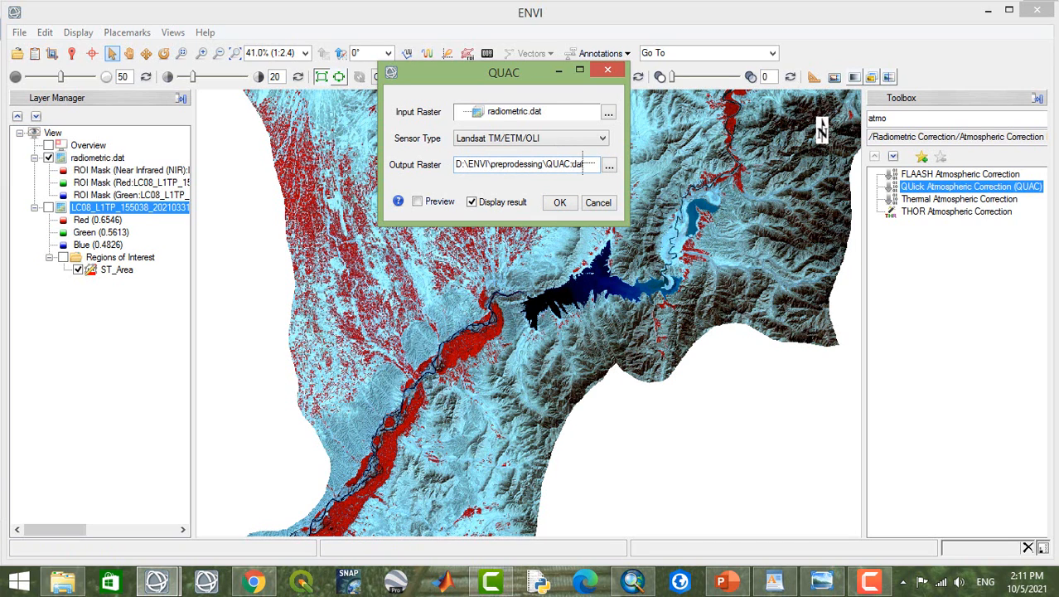
Step: Run QUAC with D:\ENVI\preprodessing\QUAC.dat as the output raster and the result displayed
{"action": "left_click", "coordinate": [460, 164]}
{"action": "key", "text": "BackSpace"}
{"action": "type", "text": "D"}
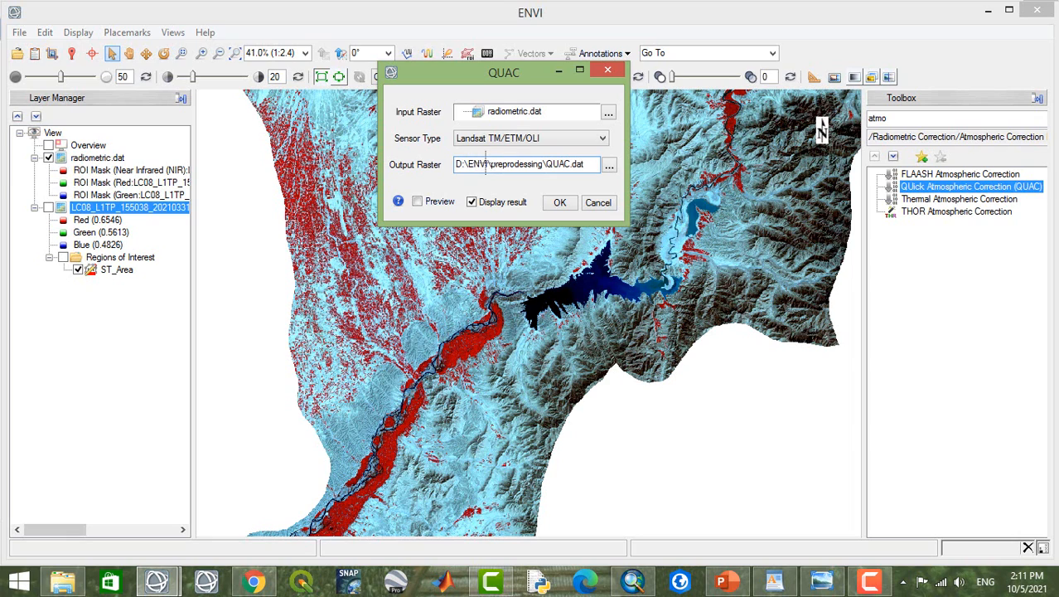
{"action": "left_click", "coordinate": [487, 163]}
{"action": "left_click", "coordinate": [585, 165]}
{"action": "left_click", "coordinate": [567, 203]}
{"action": "left_click", "coordinate": [566, 203]}
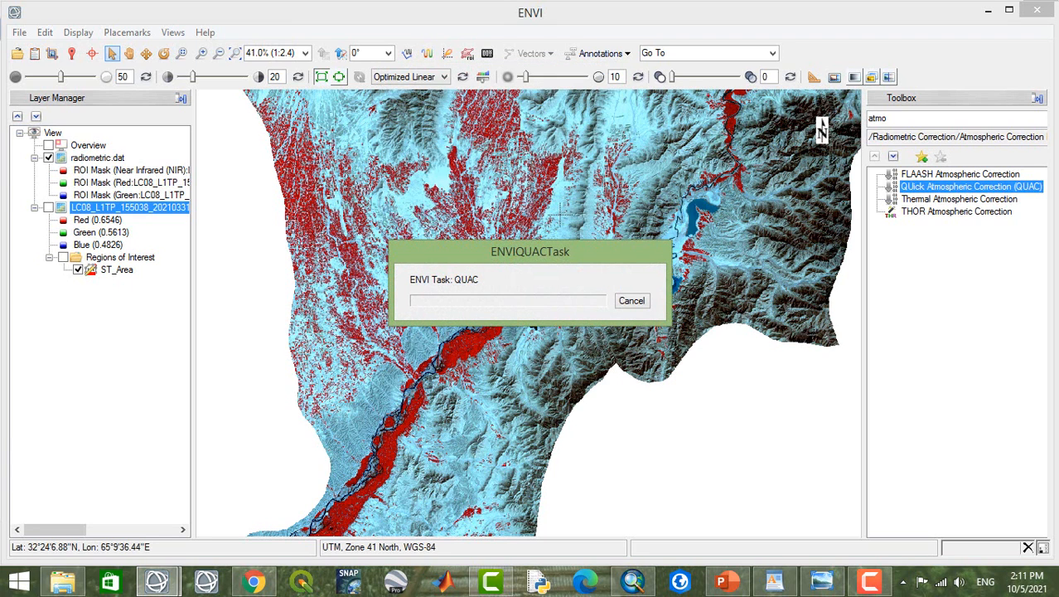
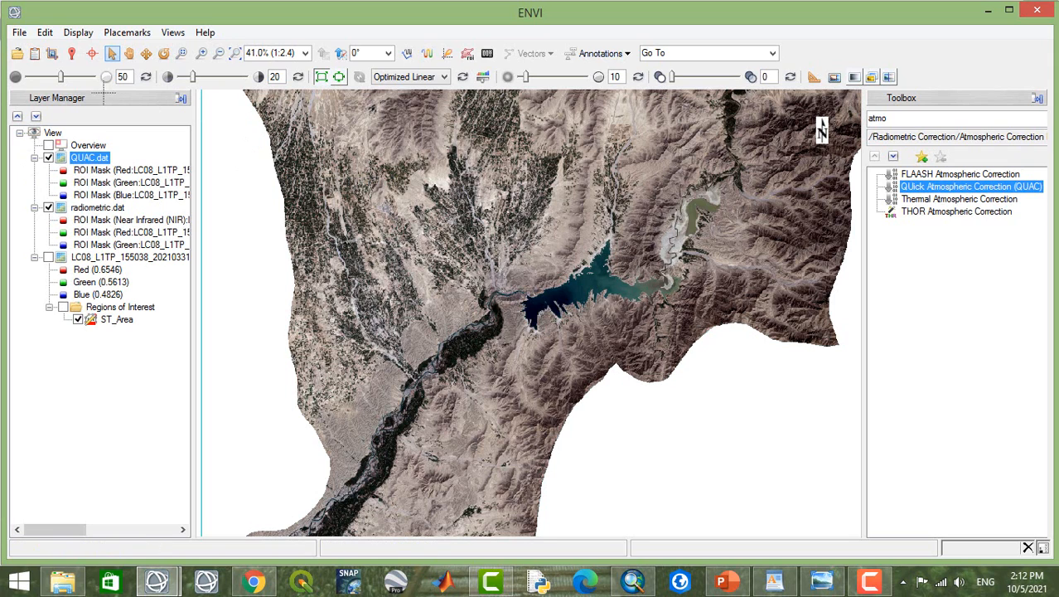
Step: Compare the QUAC.dat layer with radiometric.dat around the reservoir by toggling the QUAC layer's visibility
{"action": "left_click", "coordinate": [129, 53]}
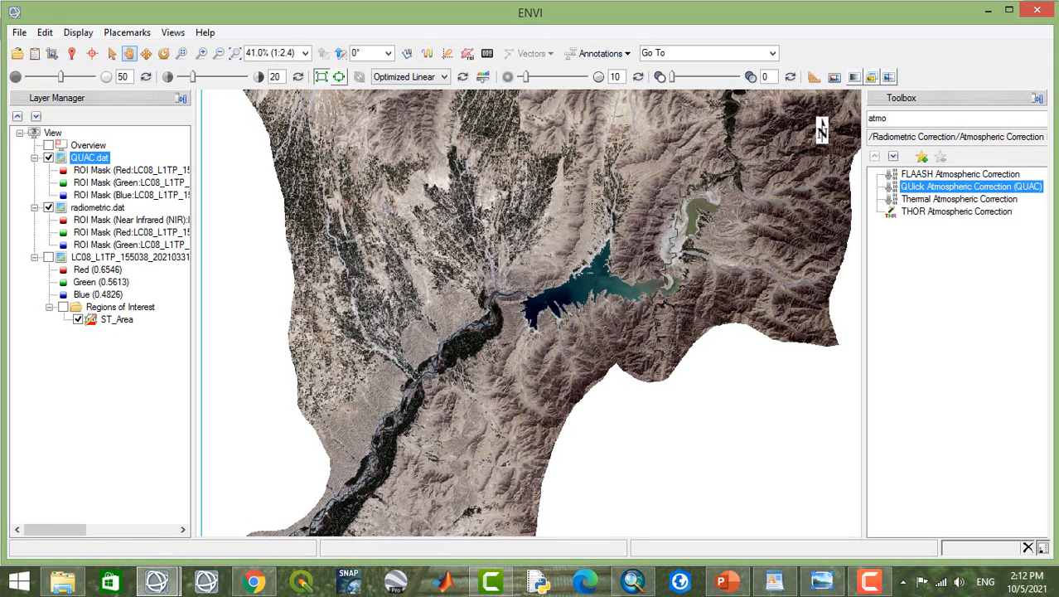
{"action": "left_click_drag", "start_coordinate": [582, 201], "coordinate": [585, 129]}
{"action": "scroll", "coordinate": [817, 123], "scroll_direction": "up", "scroll_amount": 4}
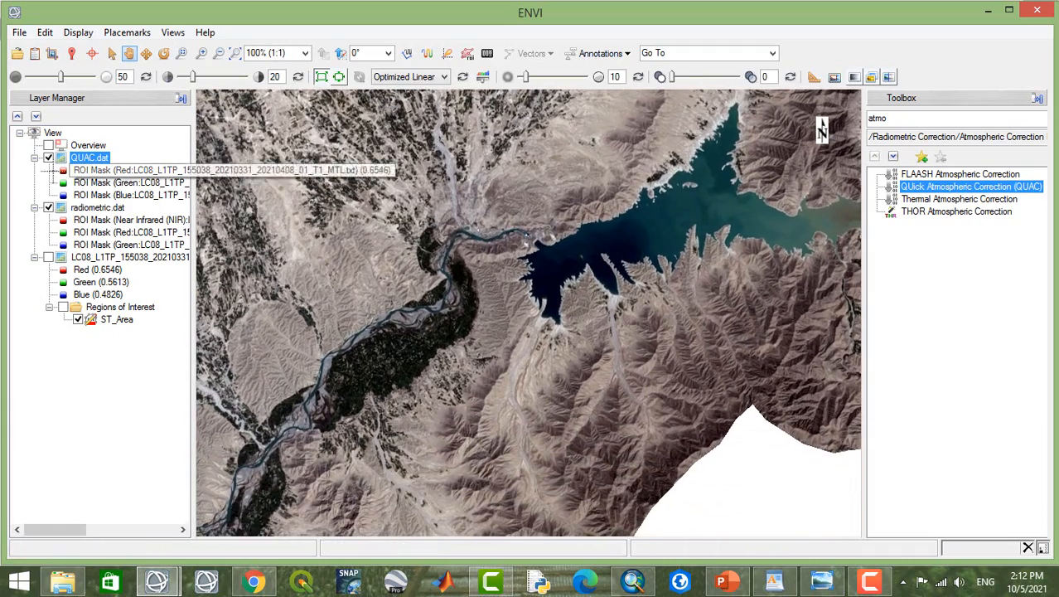
{"action": "left_click", "coordinate": [49, 158]}
{"action": "left_click", "coordinate": [48, 157]}
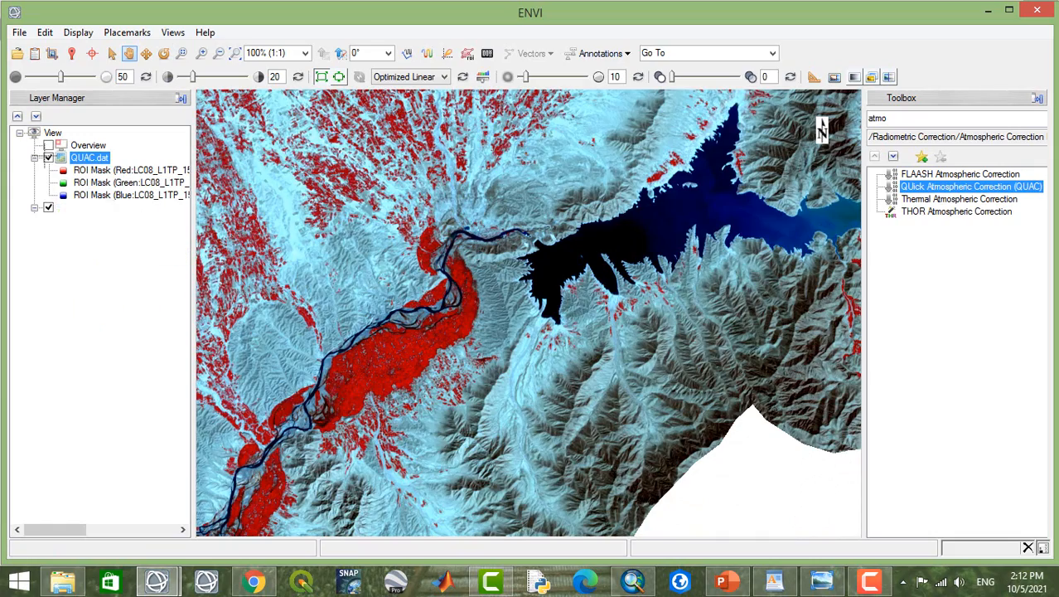
{"action": "left_click", "coordinate": [48, 158]}
{"action": "left_click", "coordinate": [48, 157]}
{"action": "left_click", "coordinate": [48, 157]}
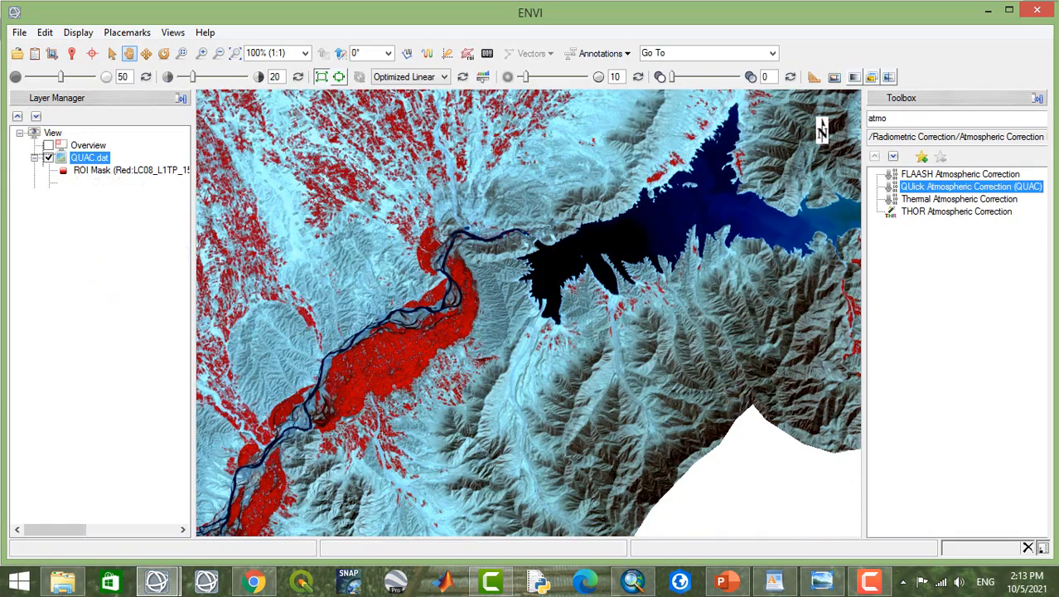
{"action": "left_click", "coordinate": [48, 158]}
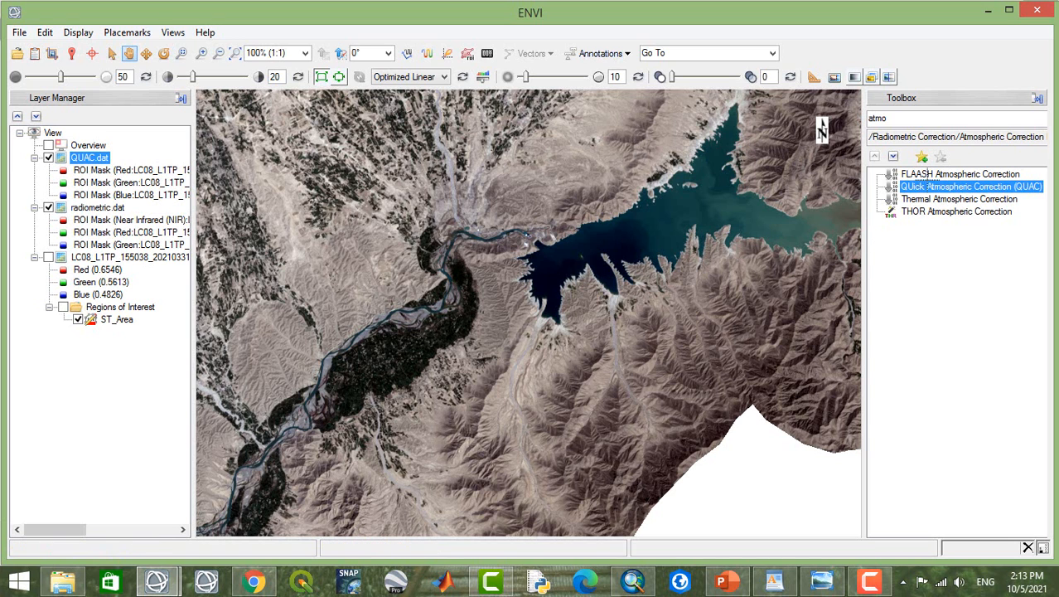
Step: Open FLAASH Atmospheric Correction and choose radiometric.dat, full scene, as the input radiance image
{"action": "double_click", "coordinate": [933, 173]}
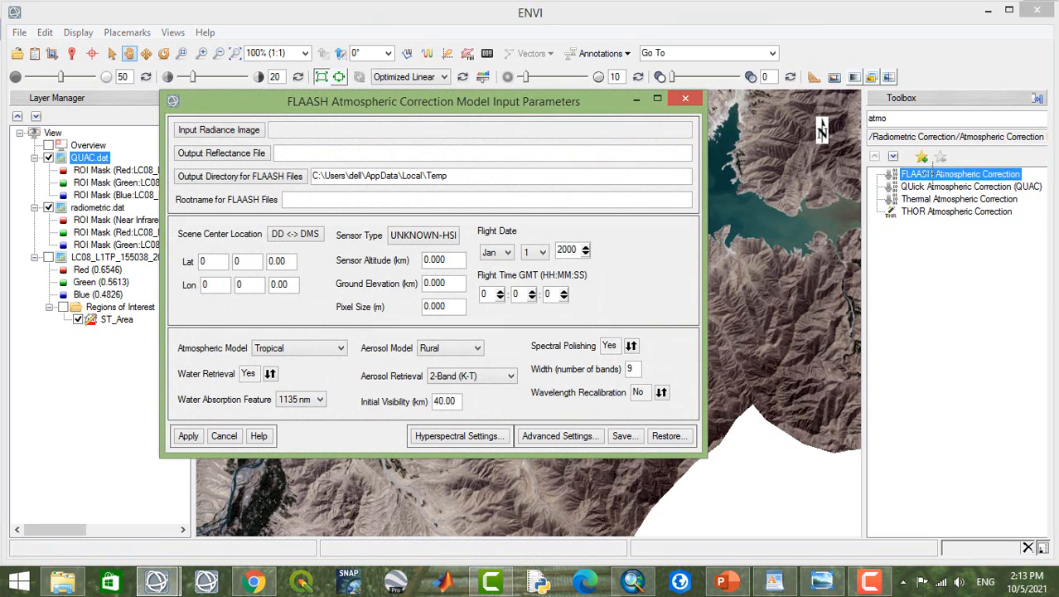
{"action": "left_click_drag", "start_coordinate": [506, 102], "coordinate": [563, 42]}
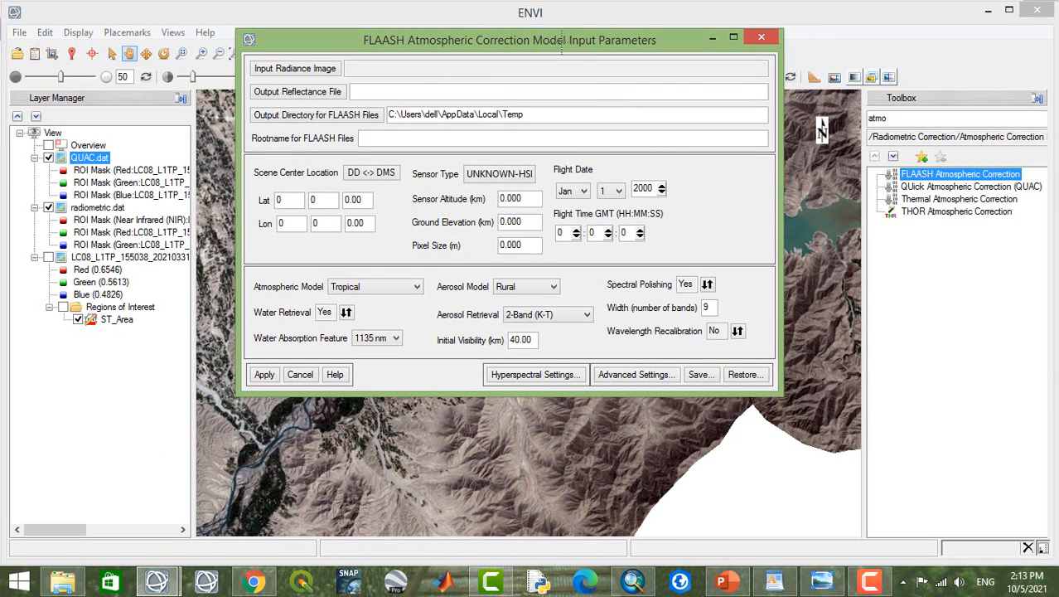
{"action": "left_click", "coordinate": [299, 69]}
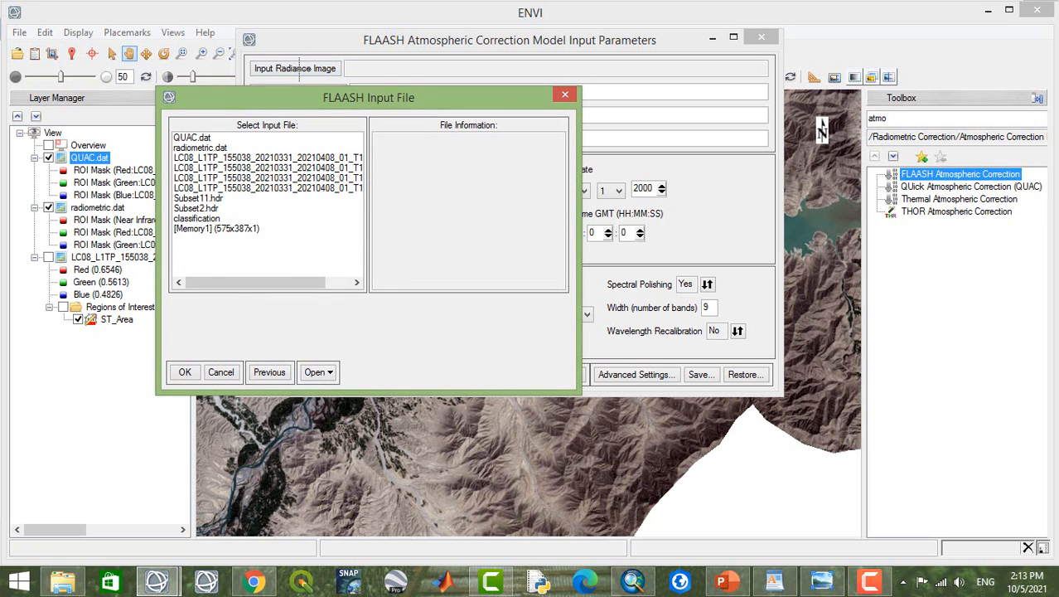
{"action": "left_click", "coordinate": [203, 148]}
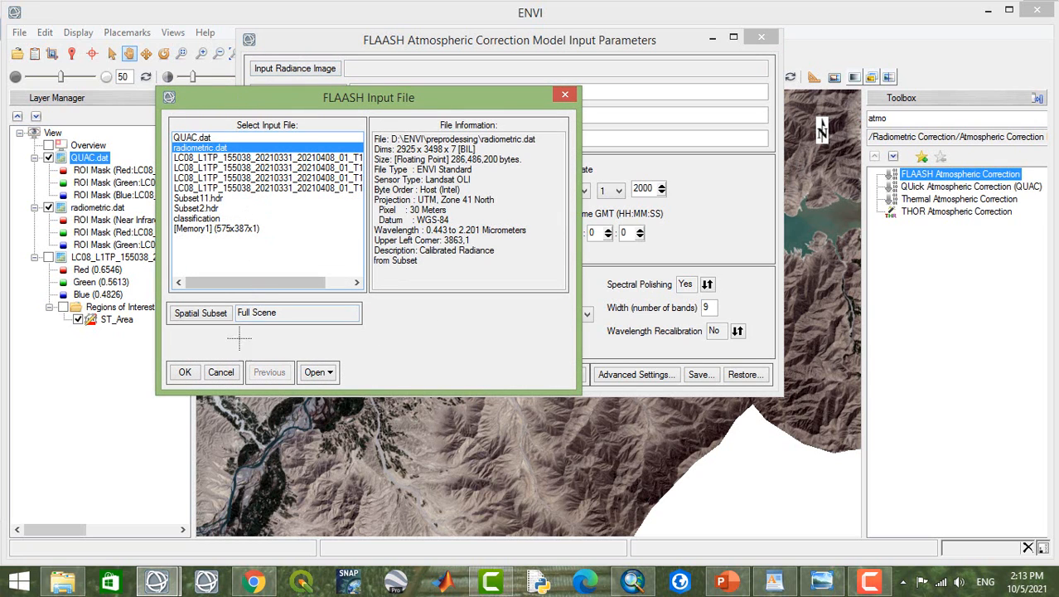
{"action": "left_click", "coordinate": [186, 372]}
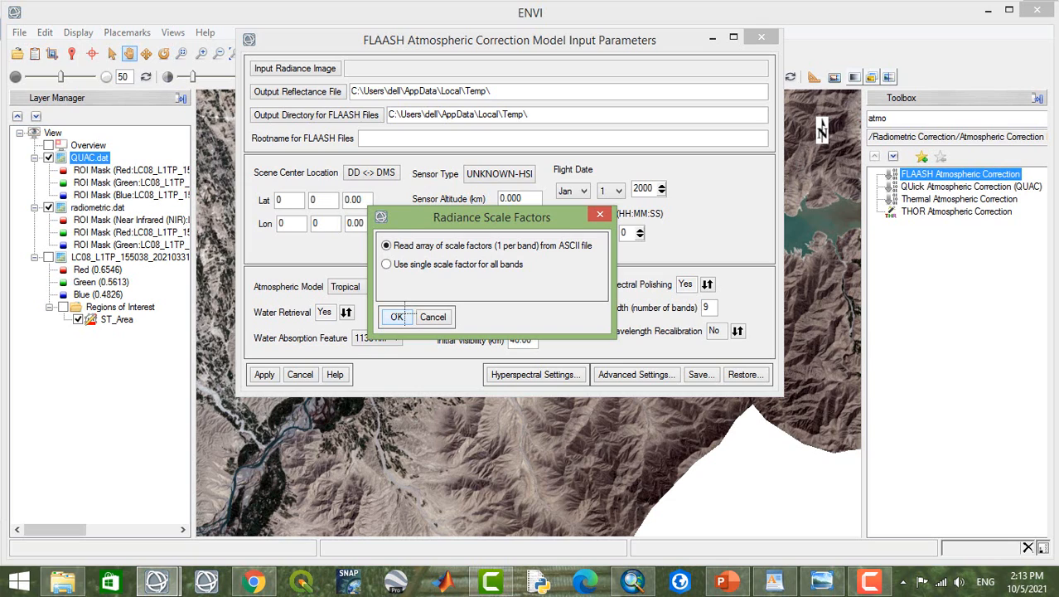
Step: Set the FLAASH radiance scaling to use a single scale factor for all bands
{"action": "left_click", "coordinate": [386, 264]}
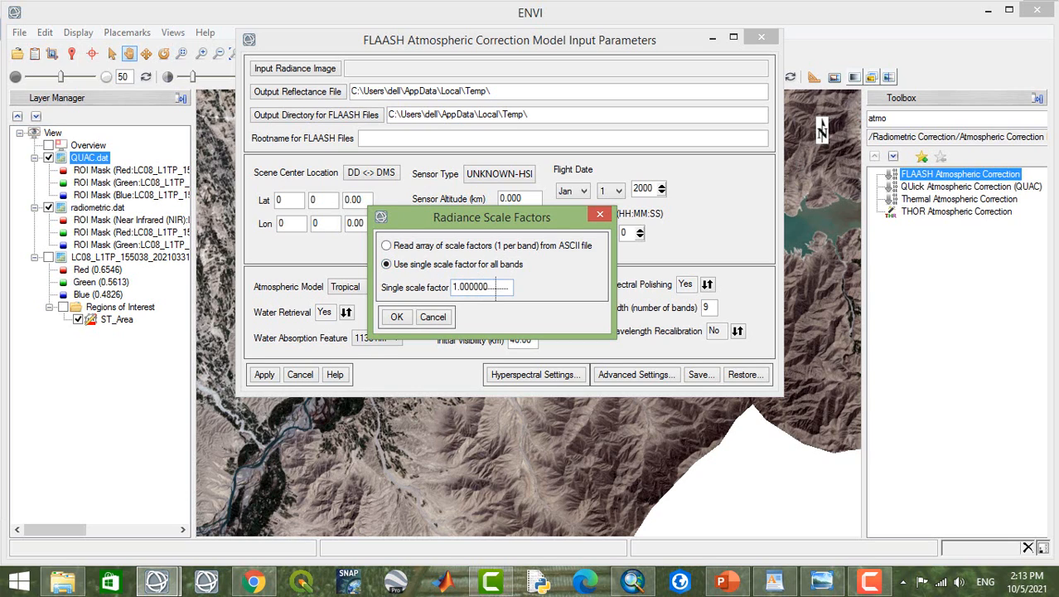
{"action": "left_click", "coordinate": [455, 285]}
{"action": "key", "text": "BackSpace"}
{"action": "key", "text": "BackSpace"}
{"action": "type", "text": ".01"}
{"action": "key", "text": "BackSpace"}
{"action": "type", "text": "1"}
{"action": "left_click", "coordinate": [395, 317]}
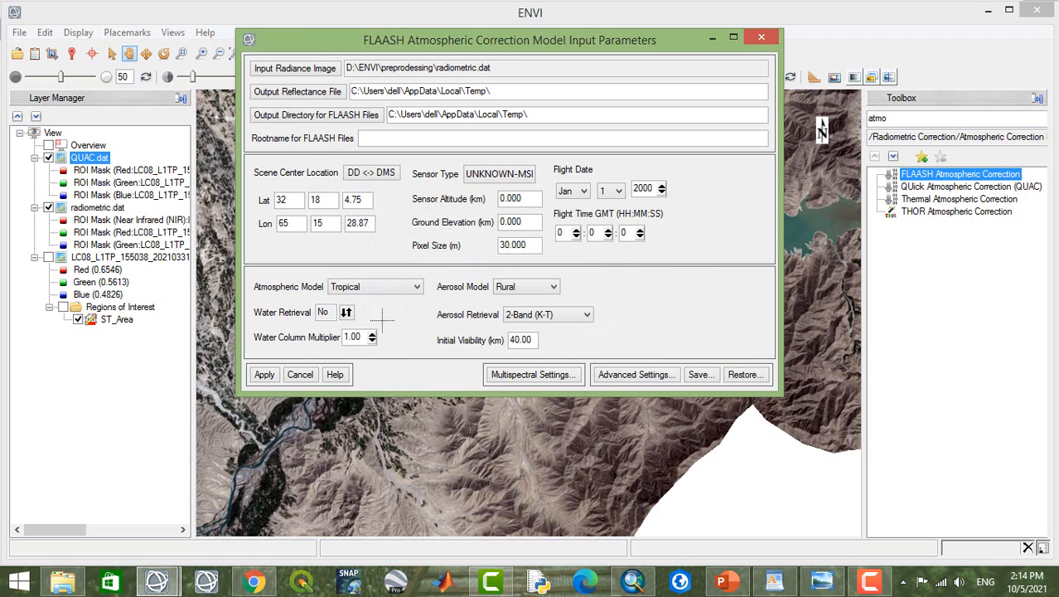
Step: Set the FLAASH sensor type to the multispectral Landsat-8 OLI
{"action": "left_click", "coordinate": [321, 315]}
{"action": "left_click", "coordinate": [514, 173]}
{"action": "mouse_move", "coordinate": [522, 195]}
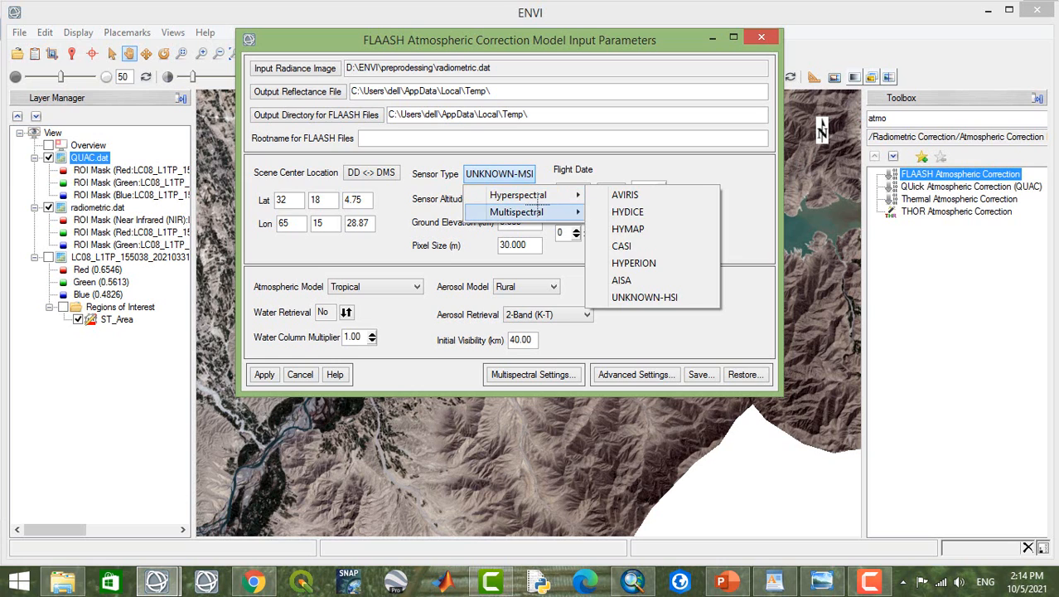
{"action": "mouse_move", "coordinate": [547, 211]}
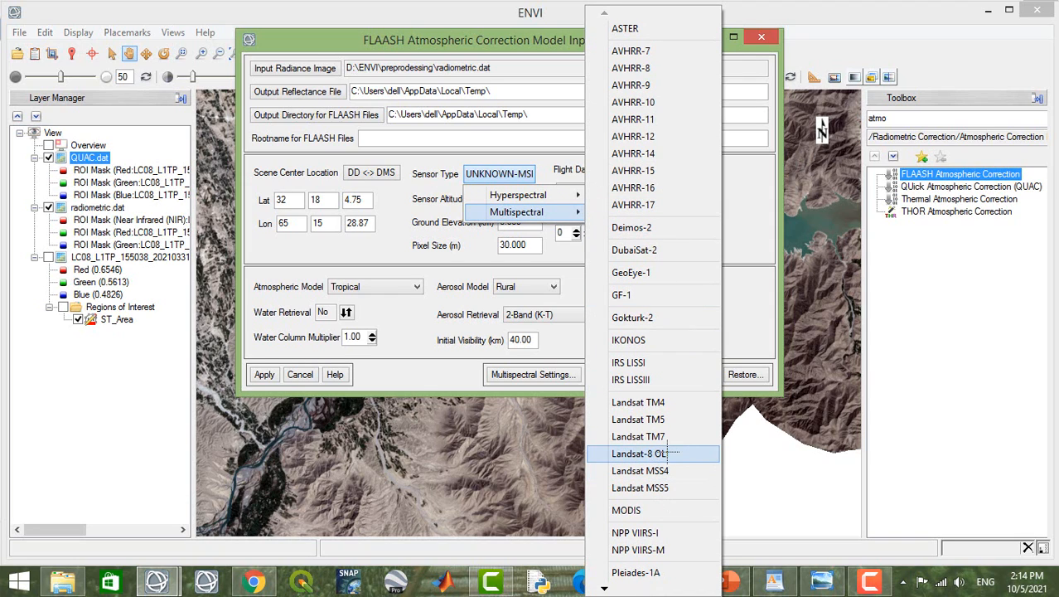
{"action": "left_click", "coordinate": [671, 453]}
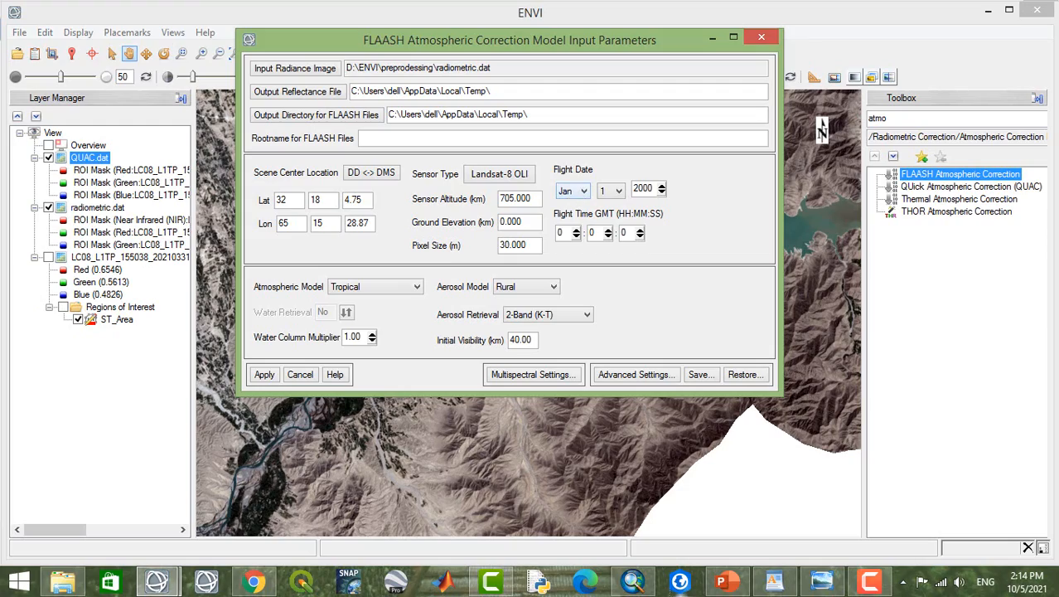
Step: Switch to the MTL metadata file in WordPad and look up the scene's acquisition date and scene center time
{"action": "left_click", "coordinate": [773, 580]}
{"action": "scroll", "coordinate": [554, 314], "scroll_direction": "up", "scroll_amount": 20}
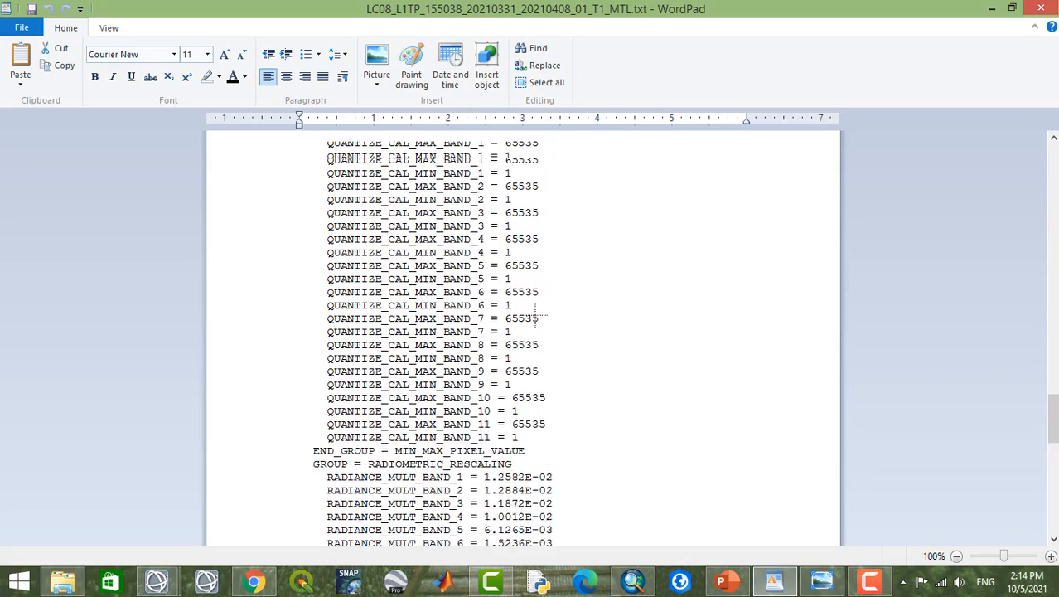
{"action": "scroll", "coordinate": [528, 315], "scroll_direction": "up", "scroll_amount": 20}
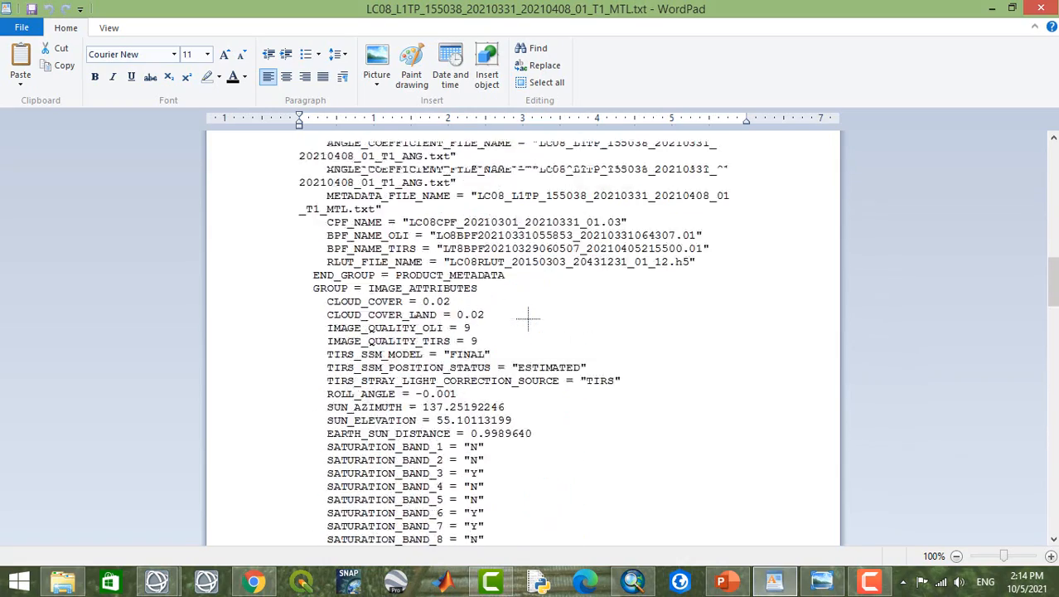
{"action": "scroll", "coordinate": [528, 317], "scroll_direction": "down", "scroll_amount": 8}
{"action": "scroll", "coordinate": [528, 317], "scroll_direction": "up", "scroll_amount": 18}
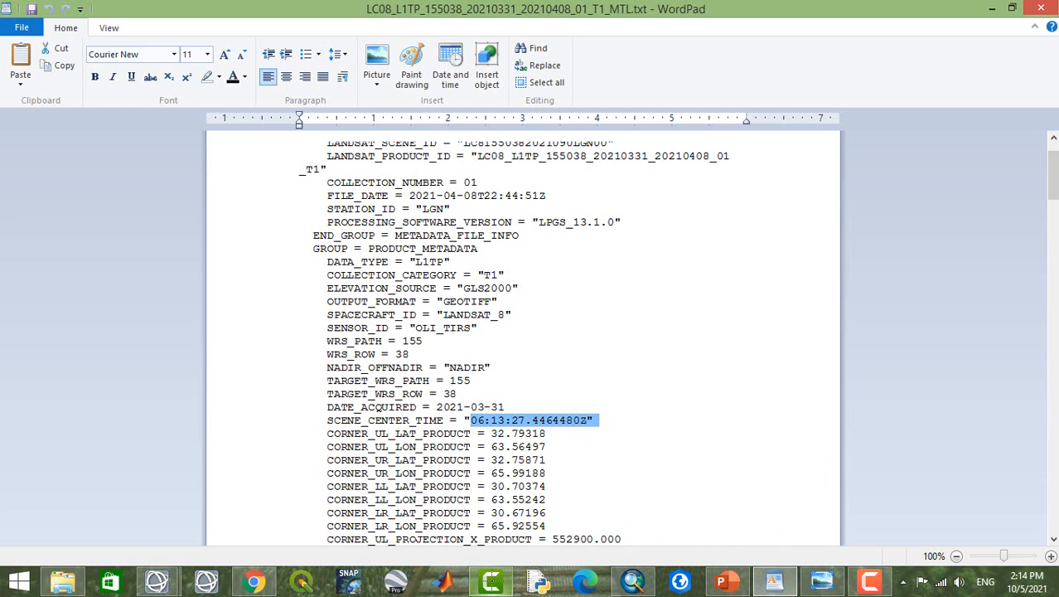
{"action": "mouse_move", "coordinate": [156, 580]}
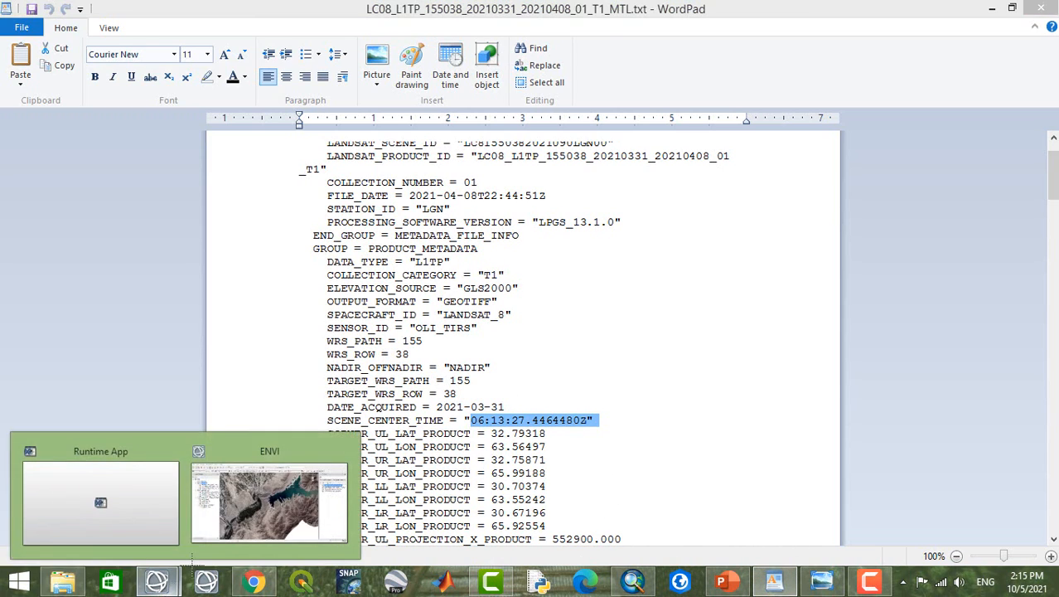
Step: Switch back to ENVI and set the FLAASH flight date's month and day to Mar 31
{"action": "left_click", "coordinate": [270, 497]}
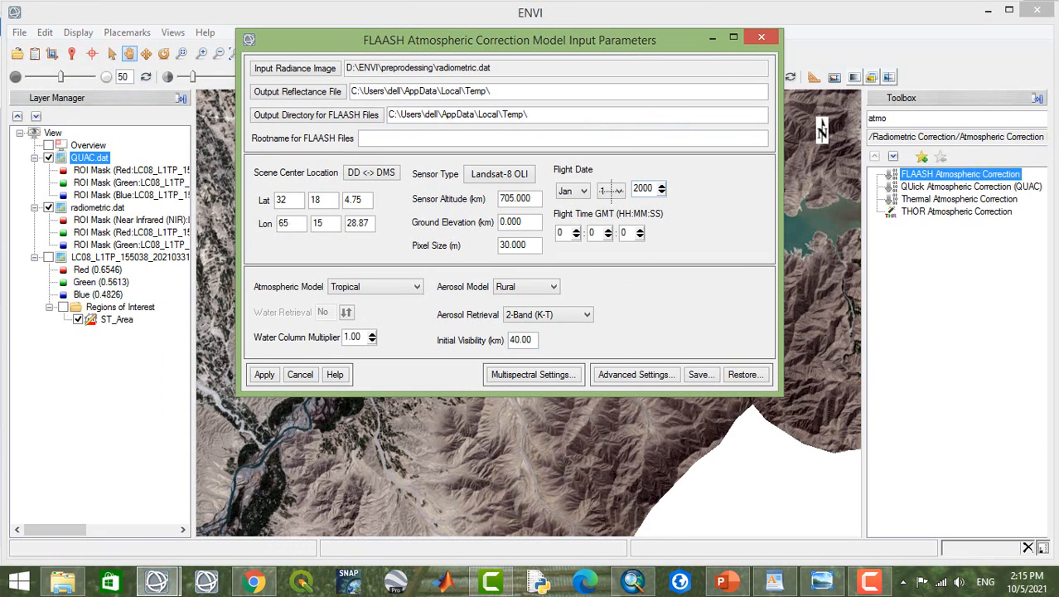
{"action": "left_click", "coordinate": [584, 190]}
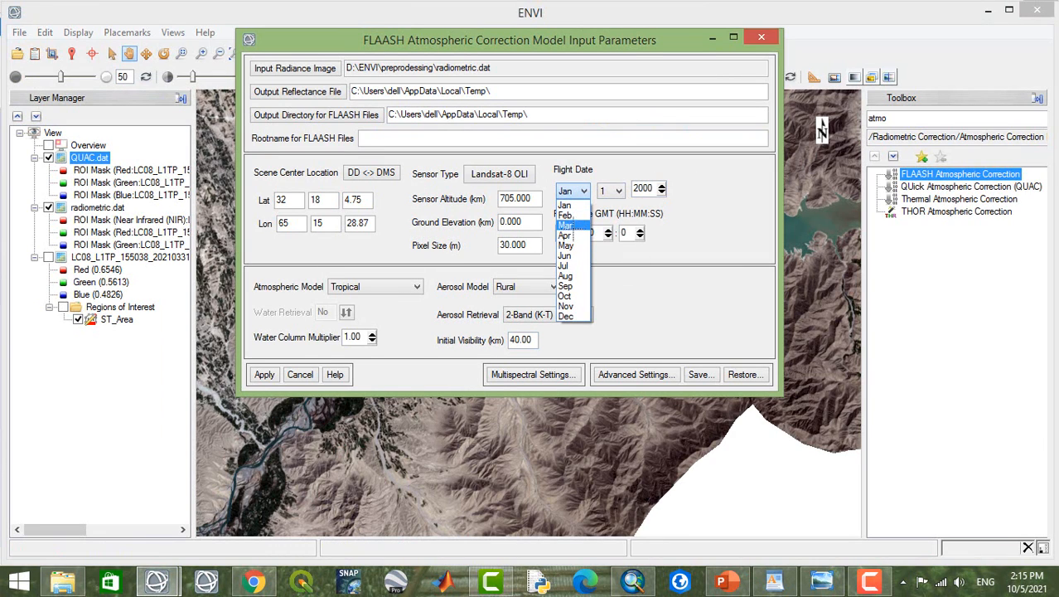
{"action": "left_click", "coordinate": [566, 225]}
{"action": "left_click", "coordinate": [614, 191]}
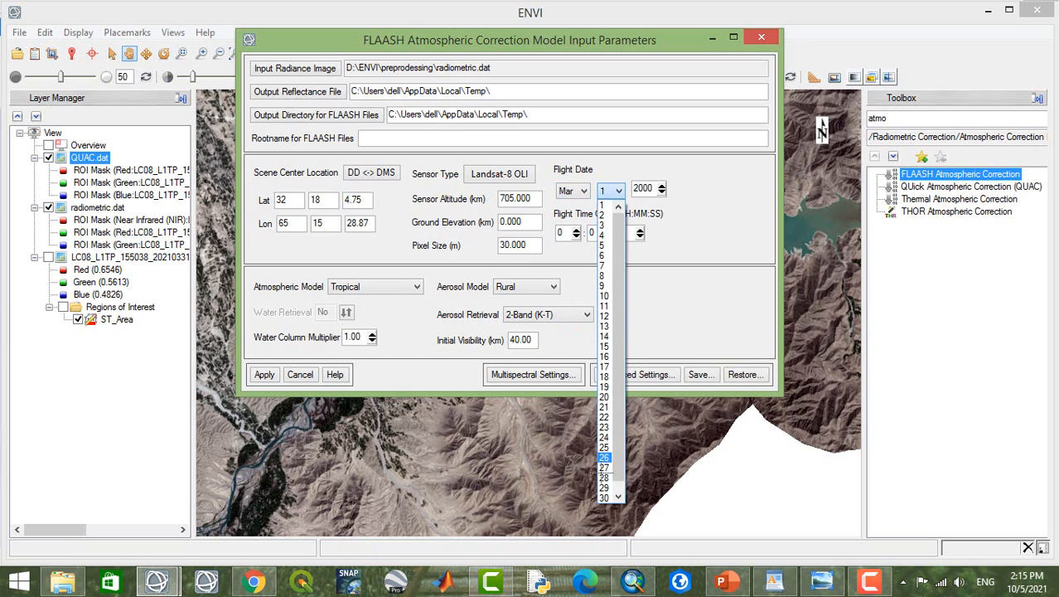
{"action": "left_click_drag", "start_coordinate": [618, 474], "coordinate": [618, 492]}
{"action": "left_click", "coordinate": [603, 497]}
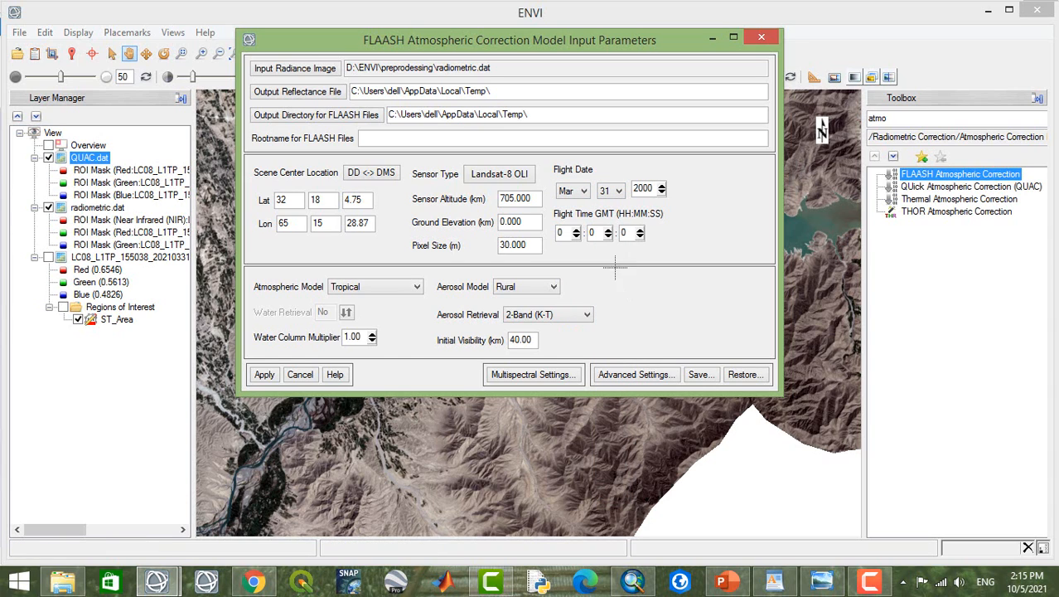
Step: Set the FLAASH flight time GMT to 6:13:27, checking the scene center time in the WordPad metadata file
{"action": "left_click", "coordinate": [564, 232]}
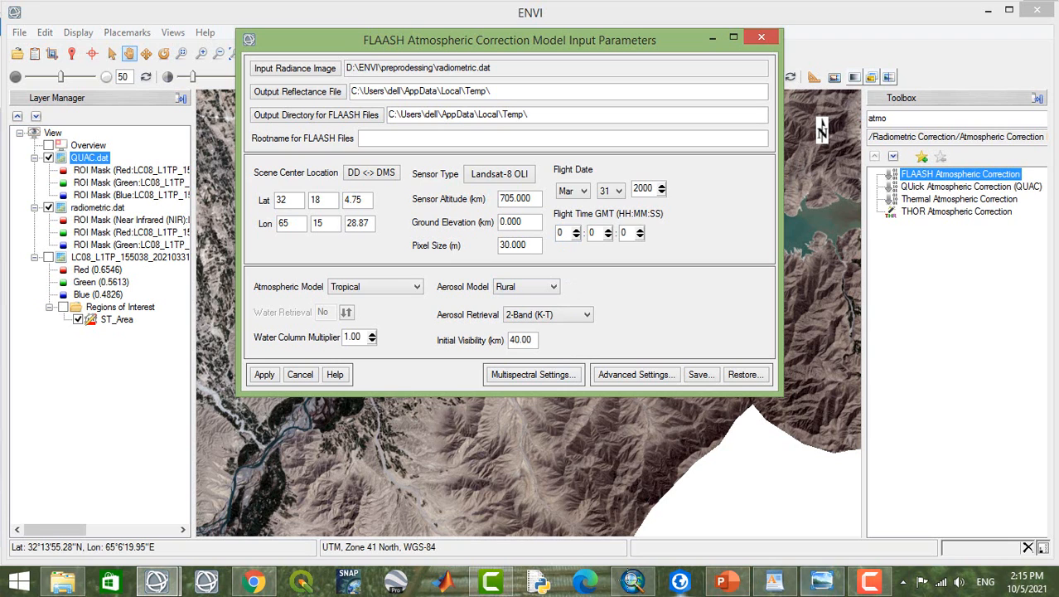
{"action": "left_click", "coordinate": [771, 583]}
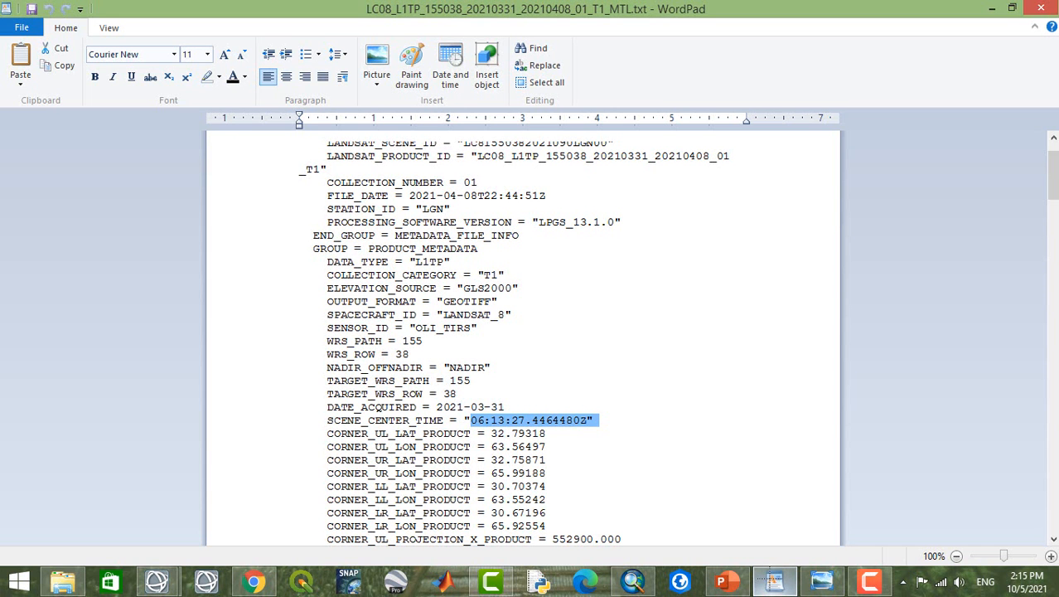
{"action": "scroll", "coordinate": [671, 454], "scroll_direction": "down", "scroll_amount": 3}
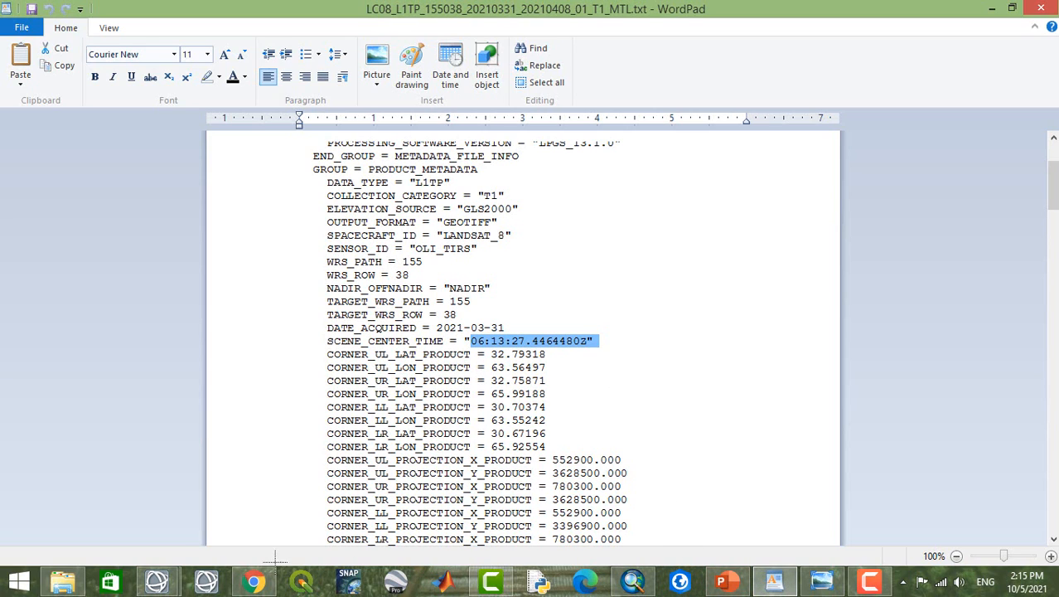
{"action": "mouse_move", "coordinate": [158, 582]}
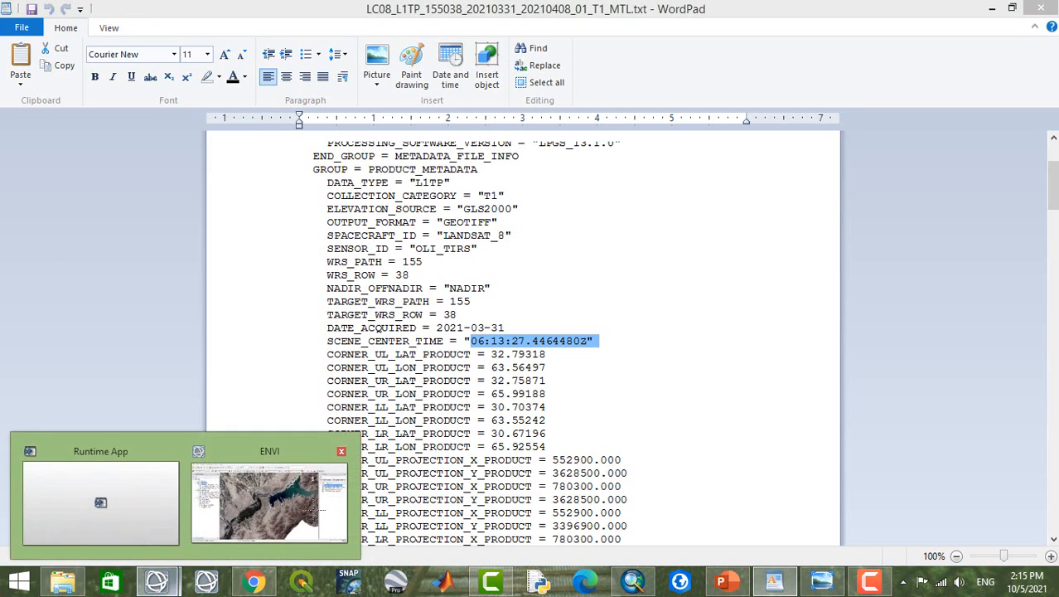
{"action": "left_click", "coordinate": [273, 495]}
{"action": "left_click_drag", "start_coordinate": [565, 232], "coordinate": [554, 232]}
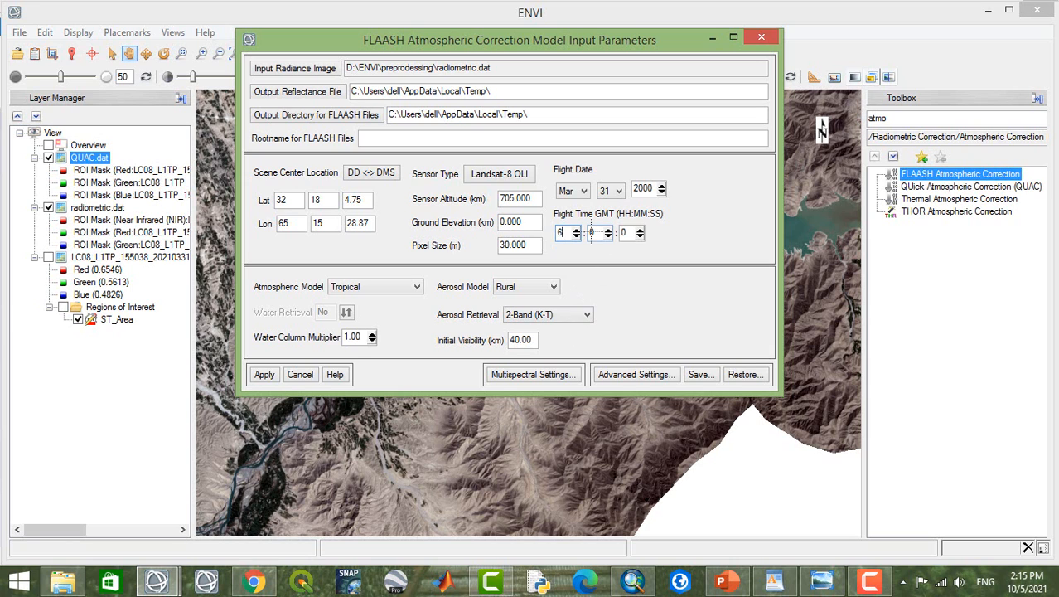
{"action": "left_click_drag", "start_coordinate": [593, 233], "coordinate": [588, 233]}
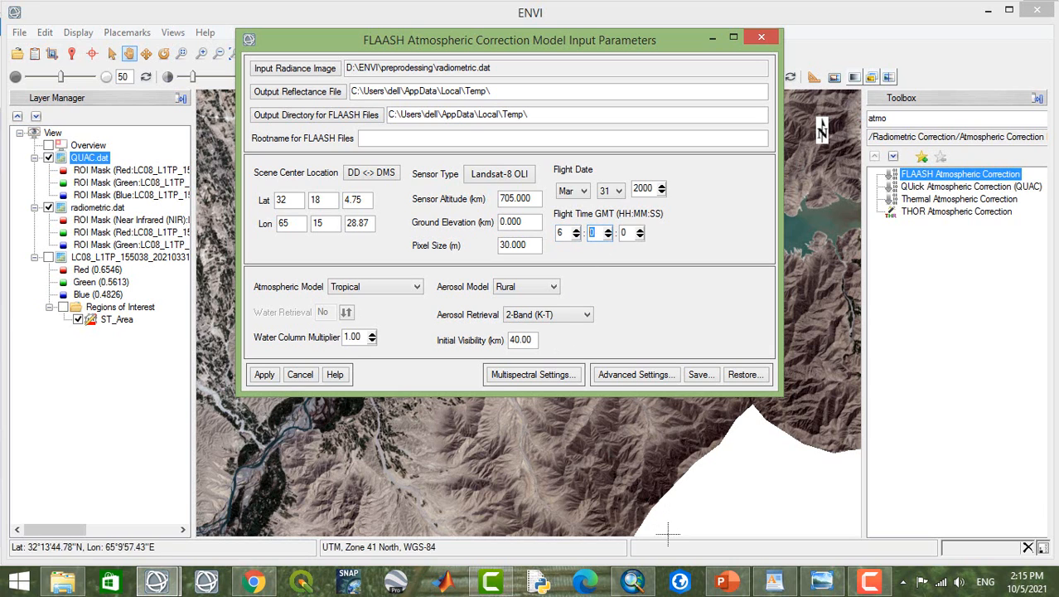
{"action": "left_click", "coordinate": [774, 580]}
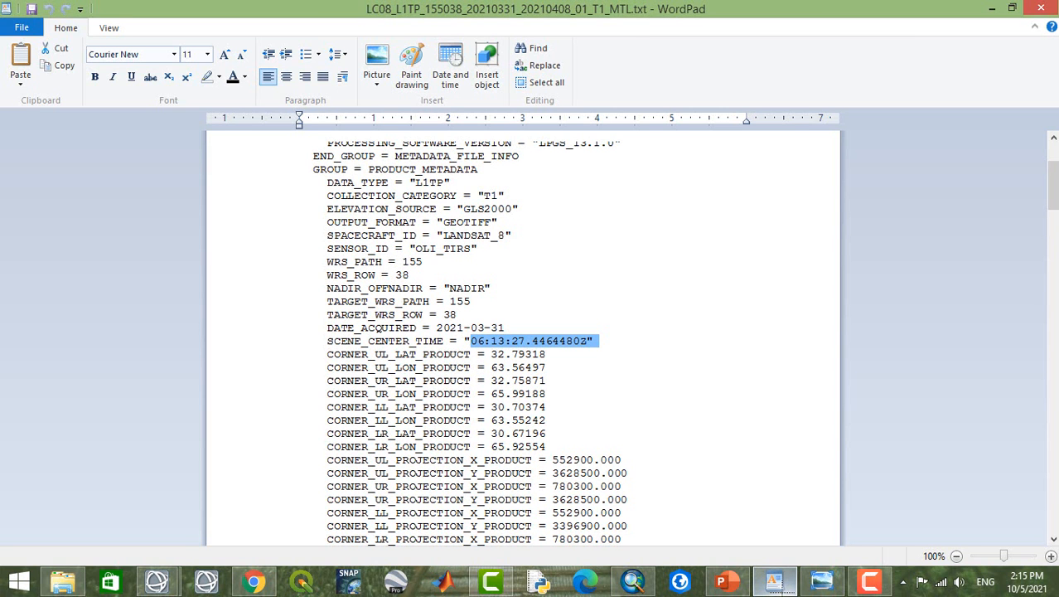
{"action": "left_click", "coordinate": [774, 581]}
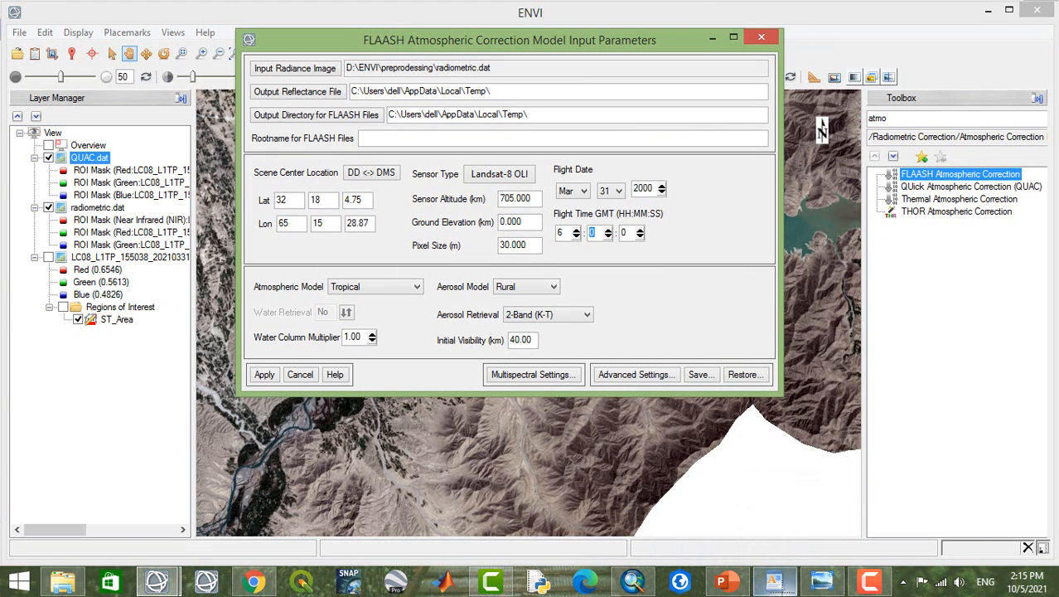
{"action": "left_click", "coordinate": [593, 233]}
{"action": "type", "text": "13"}
{"action": "left_click", "coordinate": [627, 233]}
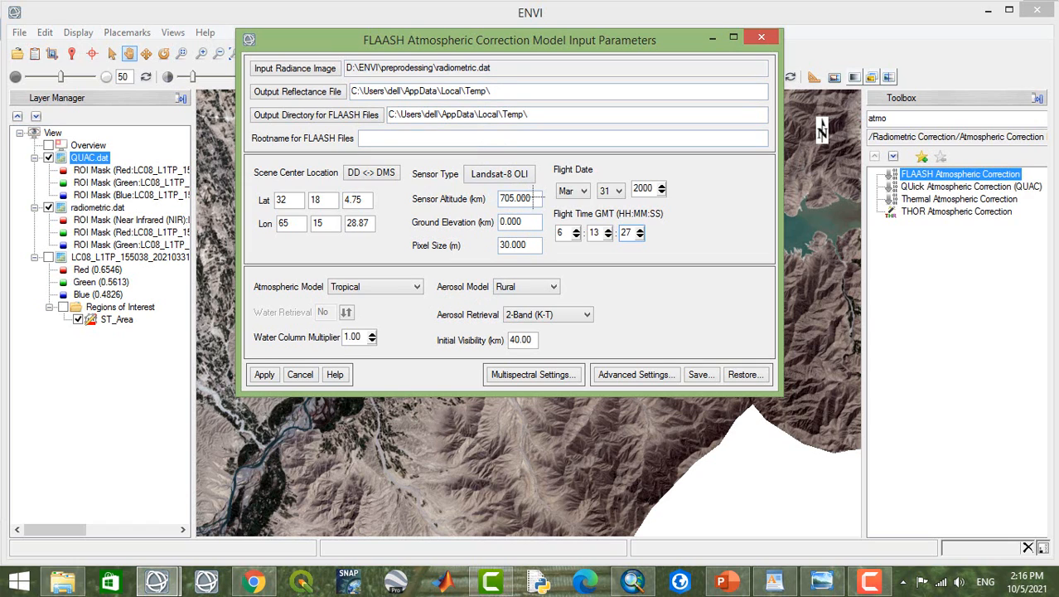
Step: Set the ground elevation in the FLAASH parameters to 1.5 km
{"action": "left_click_drag", "start_coordinate": [533, 199], "coordinate": [417, 213]}
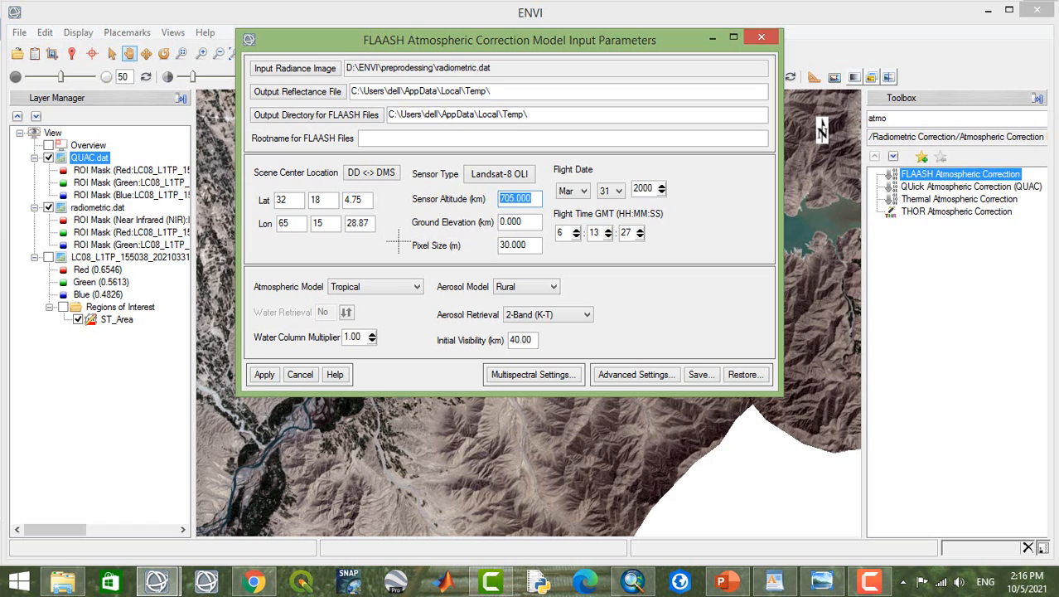
{"action": "left_click_drag", "start_coordinate": [536, 220], "coordinate": [425, 234]}
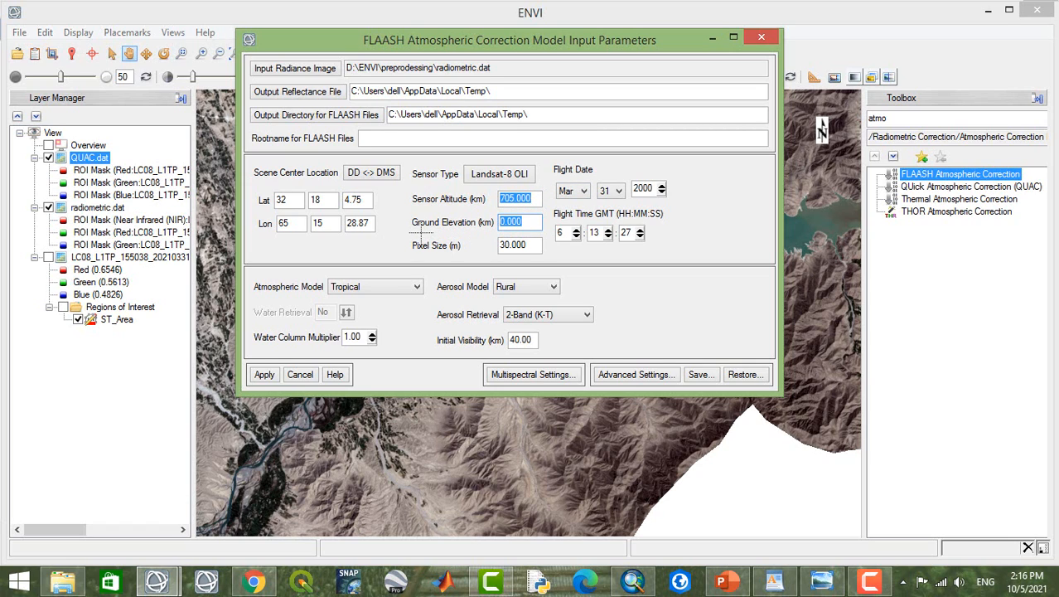
{"action": "left_click", "coordinate": [519, 222]}
{"action": "double_click", "coordinate": [528, 221]}
{"action": "key", "text": "BackSpace"}
{"action": "type", "text": "150"}
{"action": "key", "text": "BackSpace"}
{"action": "key", "text": "BackSpace"}
Step: Choose the Rural aerosol model and the Mid-Latitude Summer atmospheric model for FLAASH
{"action": "left_click", "coordinate": [544, 286]}
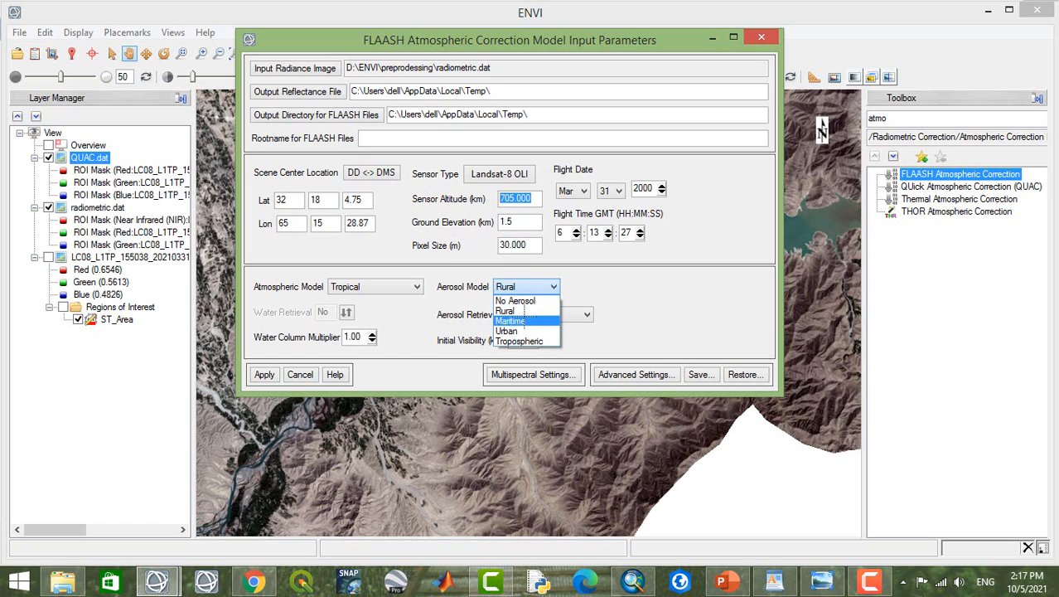
{"action": "left_click", "coordinate": [510, 310]}
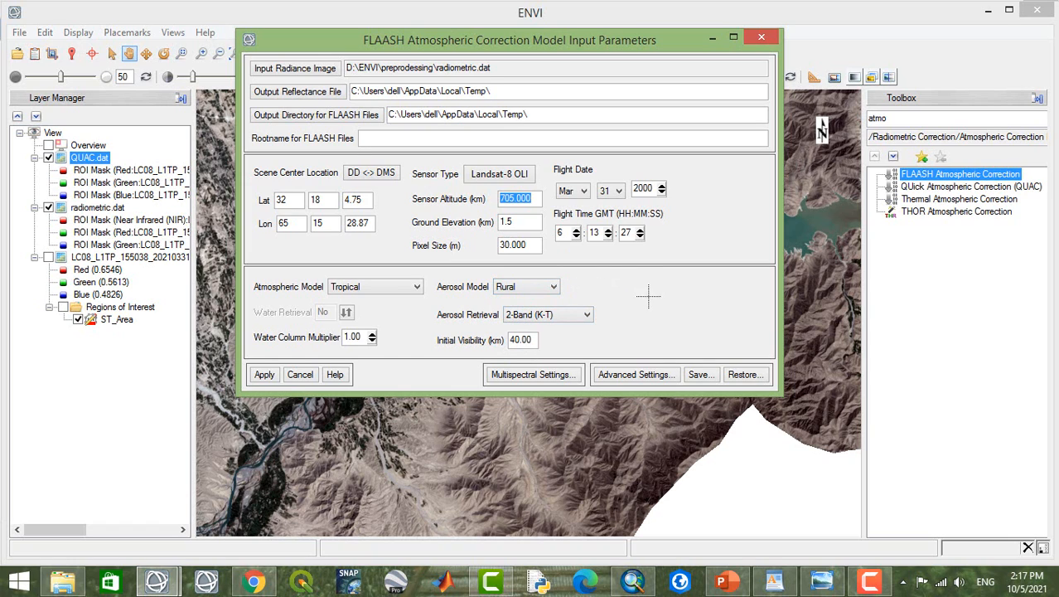
{"action": "left_click", "coordinate": [415, 286]}
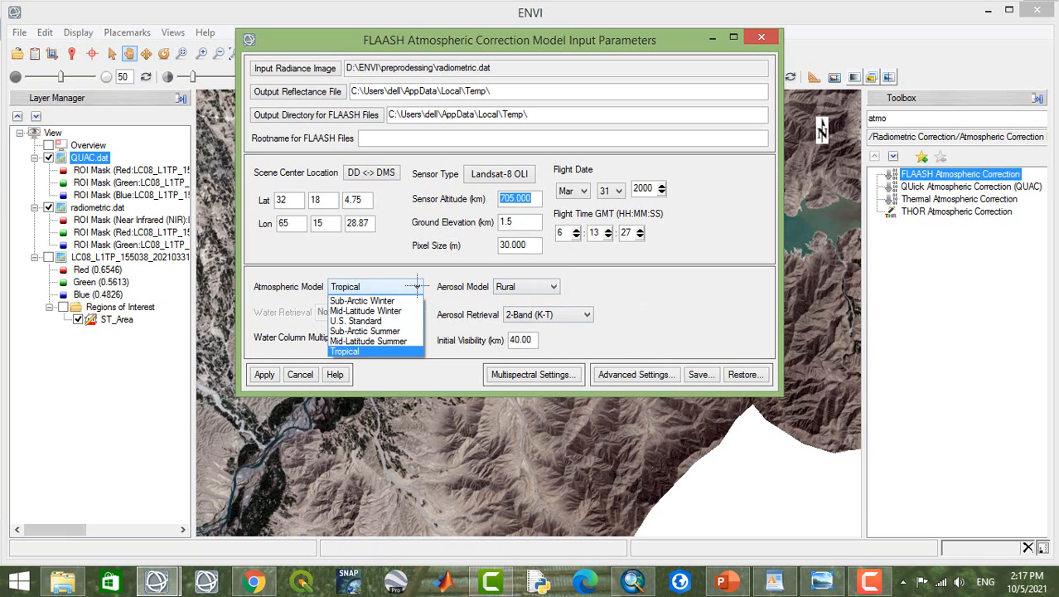
{"action": "left_click", "coordinate": [416, 286]}
{"action": "left_click", "coordinate": [416, 285]}
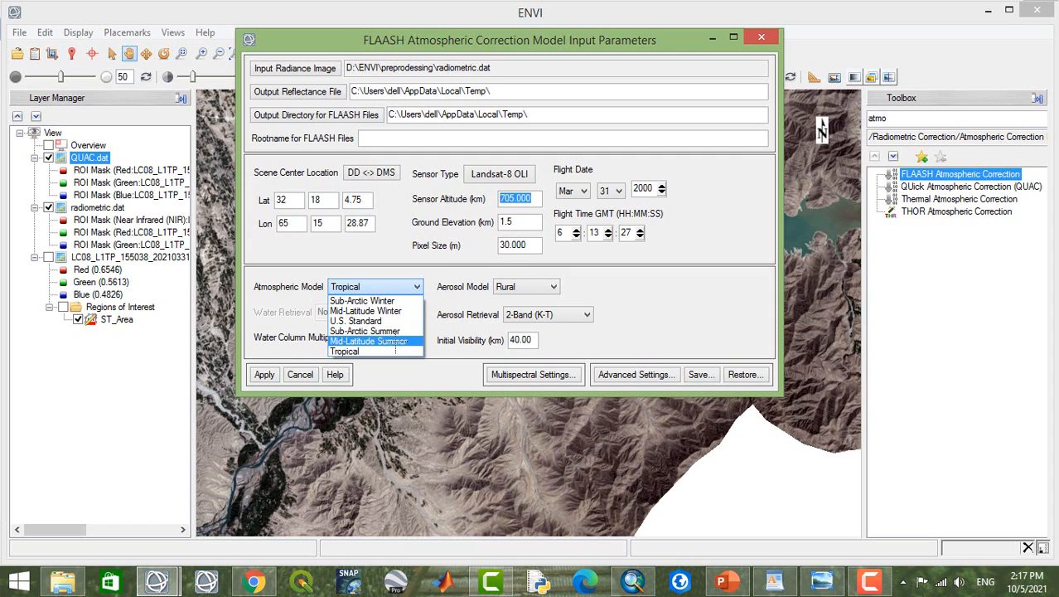
{"action": "left_click", "coordinate": [395, 342]}
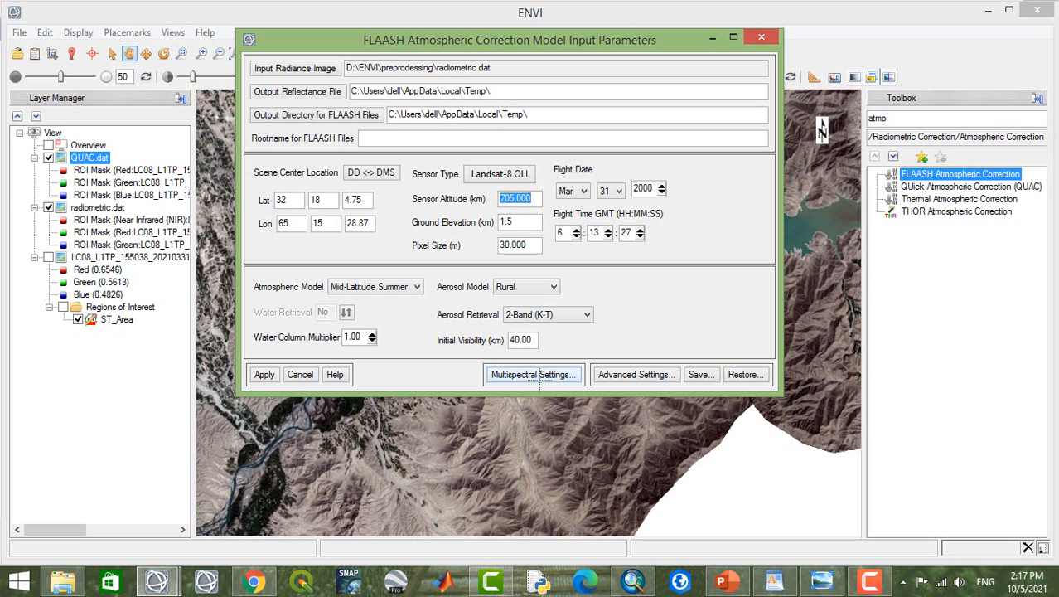
Step: In the multispectral settings, apply the Over-Land Retrieval standard (660:2100 nm) defaults for Kaufman-Tanre aerosol retrieval and accept them
{"action": "left_click", "coordinate": [542, 375]}
{"action": "left_click_drag", "start_coordinate": [433, 98], "coordinate": [532, 31]}
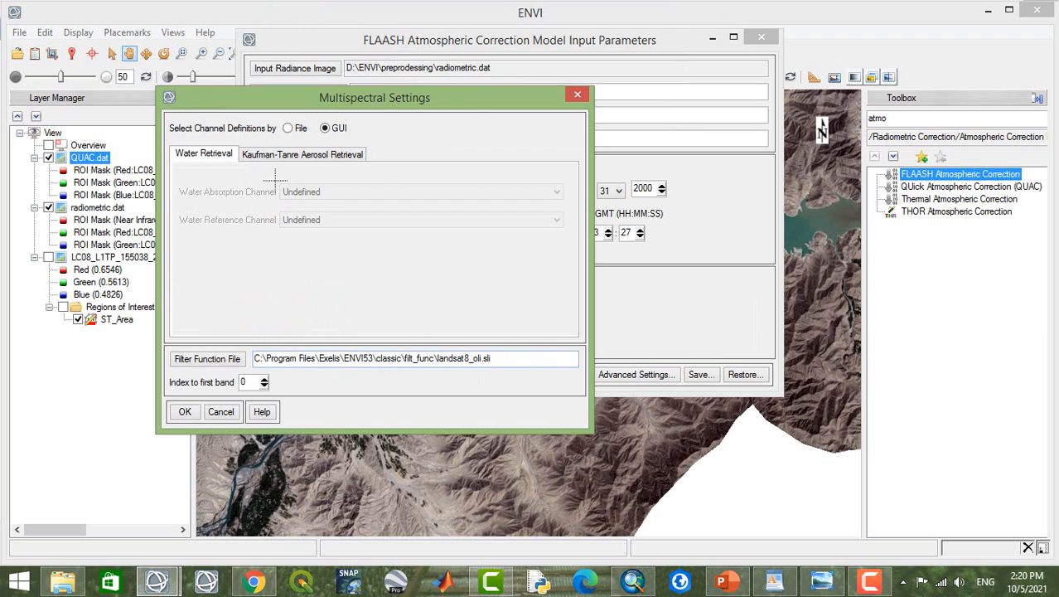
{"action": "left_click", "coordinate": [268, 153]}
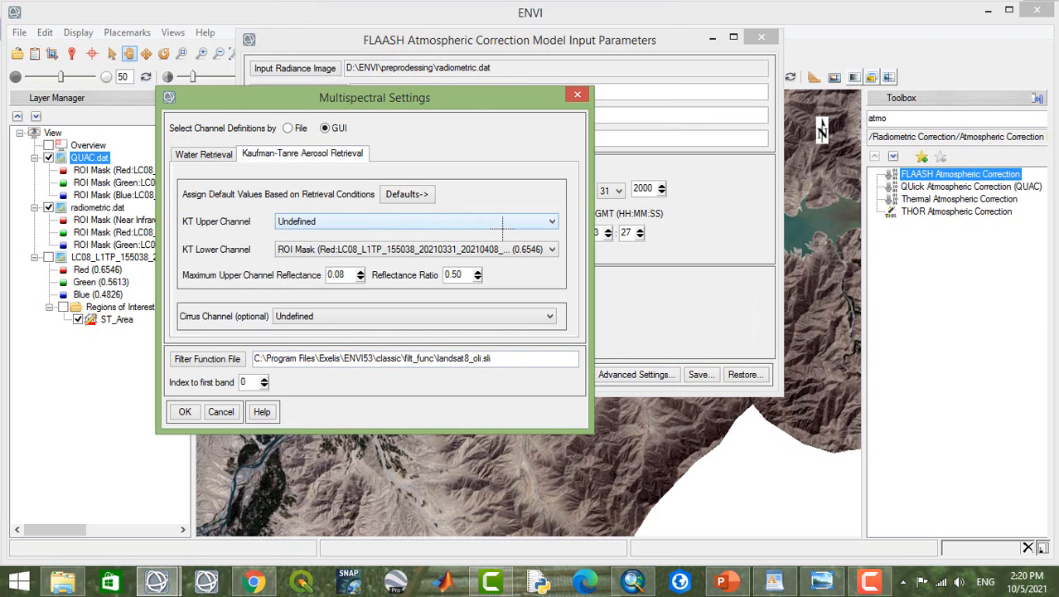
{"action": "left_click", "coordinate": [527, 221]}
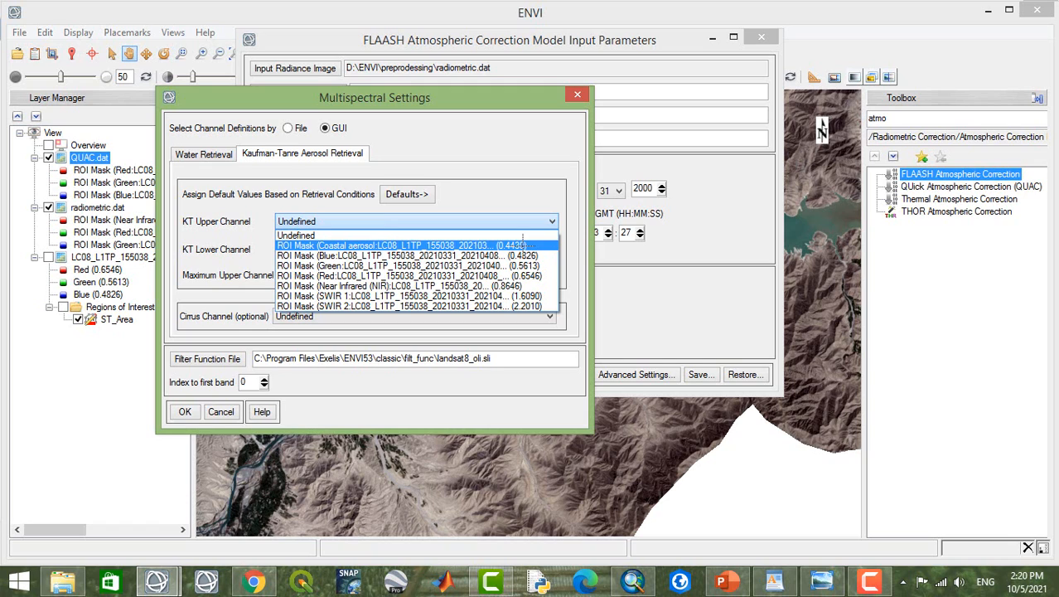
{"action": "left_click", "coordinate": [523, 188]}
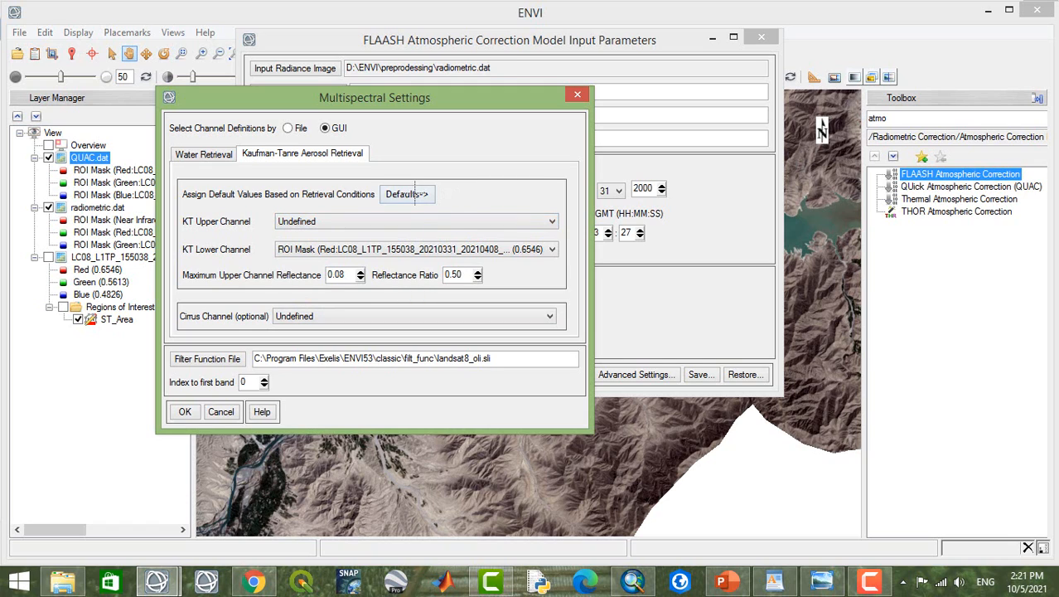
{"action": "left_click", "coordinate": [414, 194]}
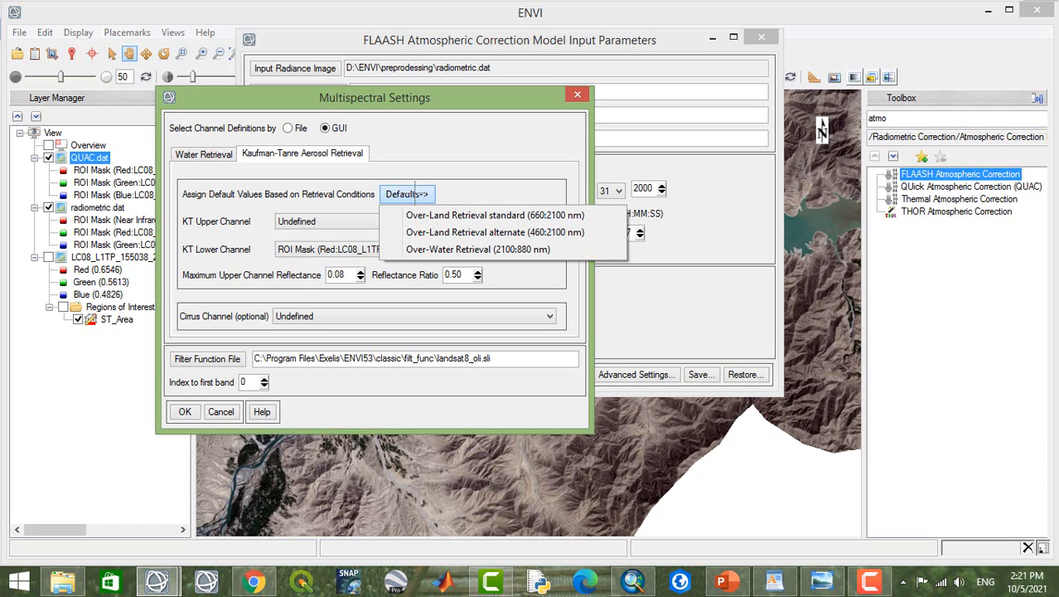
{"action": "left_click", "coordinate": [419, 214]}
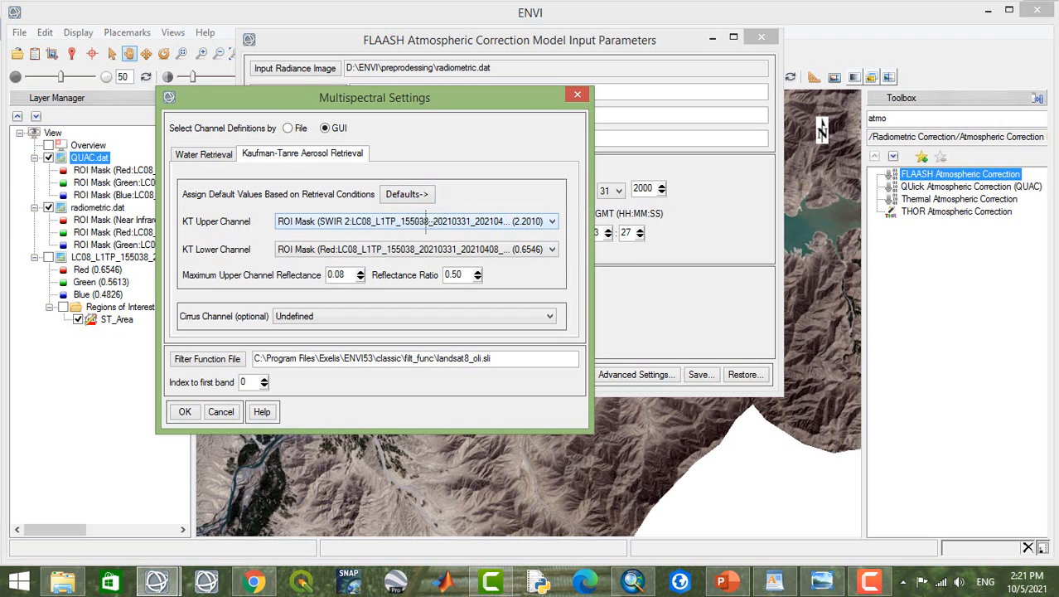
{"action": "left_click", "coordinate": [185, 411]}
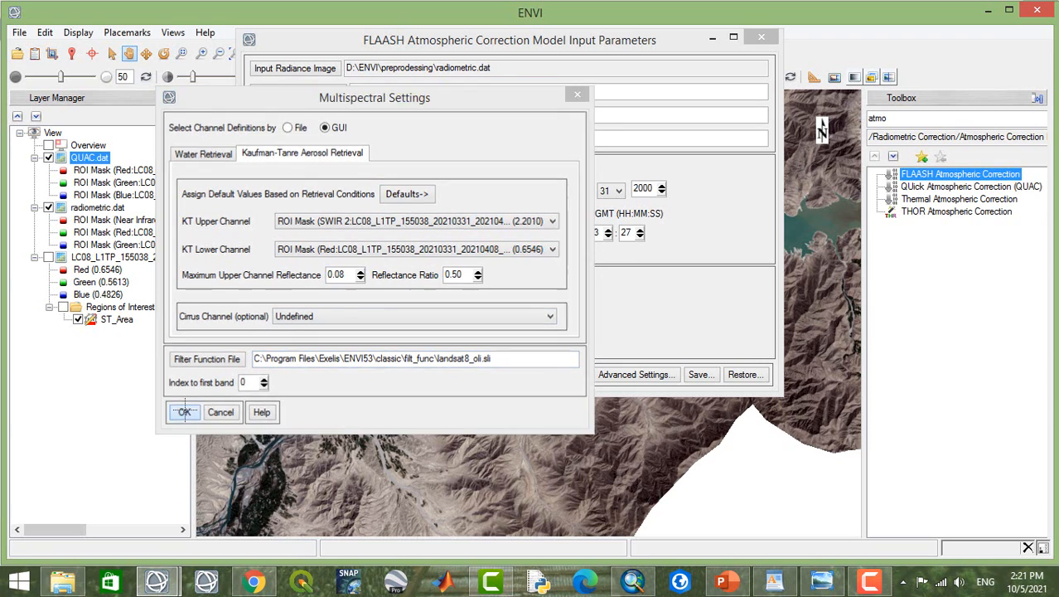
Step: Run the FLAASH correction, and close its results report and the input parameters window
{"action": "left_click", "coordinate": [263, 375]}
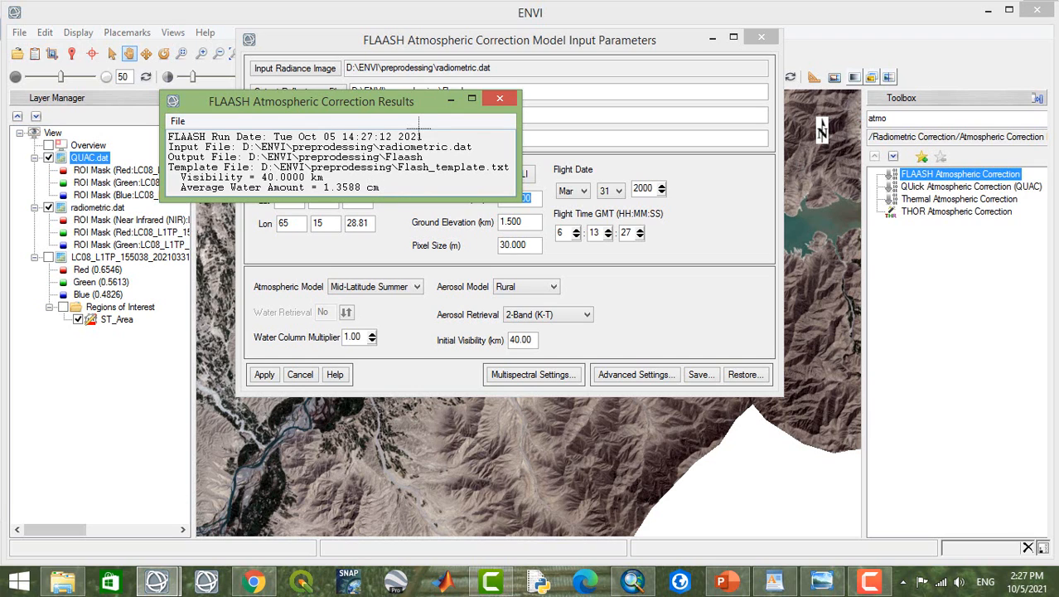
{"action": "left_click", "coordinate": [499, 98]}
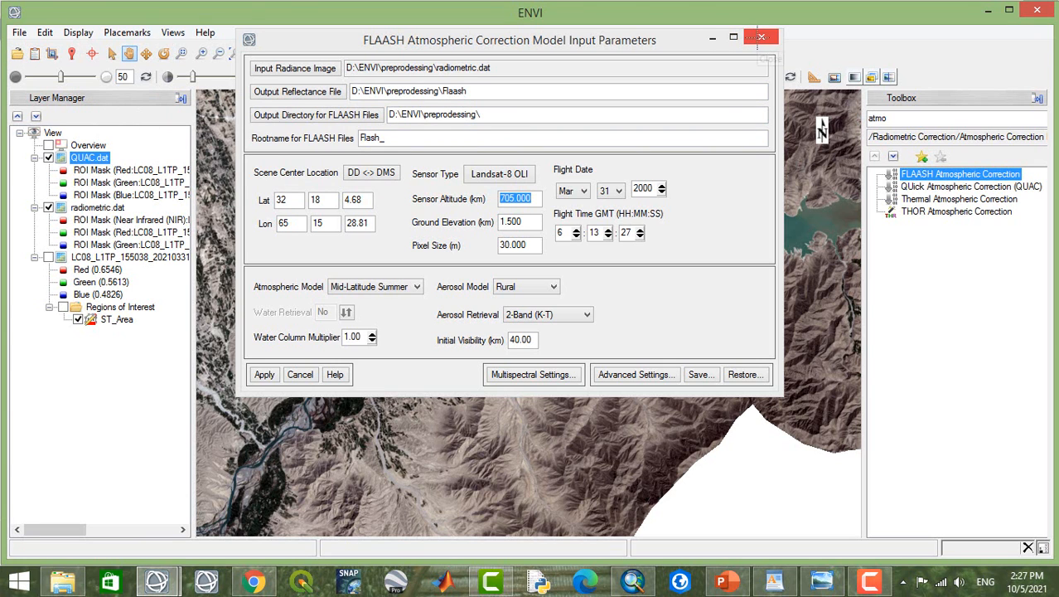
{"action": "left_click", "coordinate": [760, 37]}
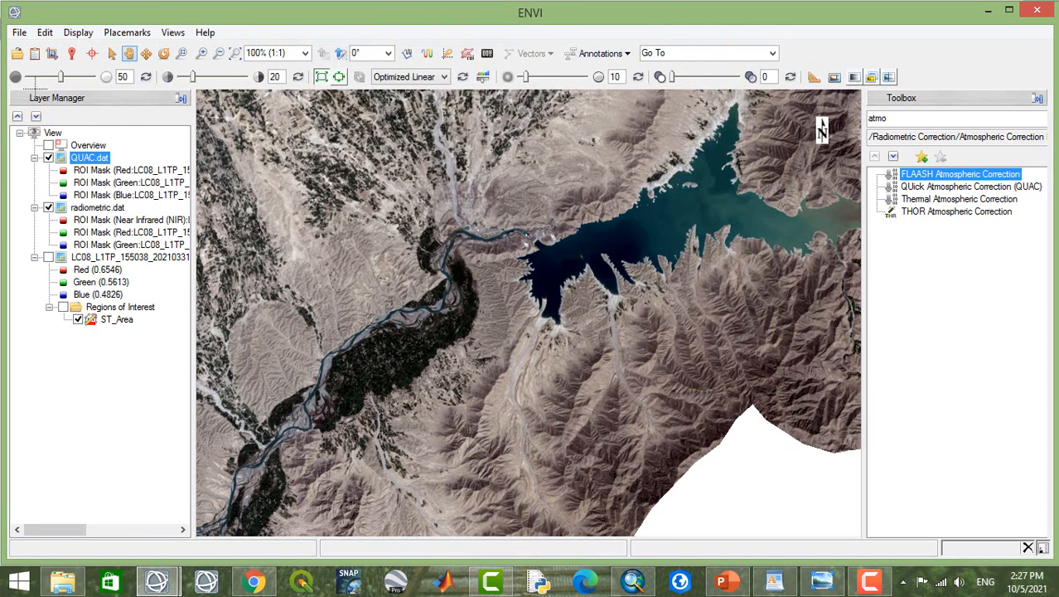
Step: Open the Data Manager and load the Flaash image's Red, Green and Blue bands as an RGB layer
{"action": "left_click", "coordinate": [34, 53]}
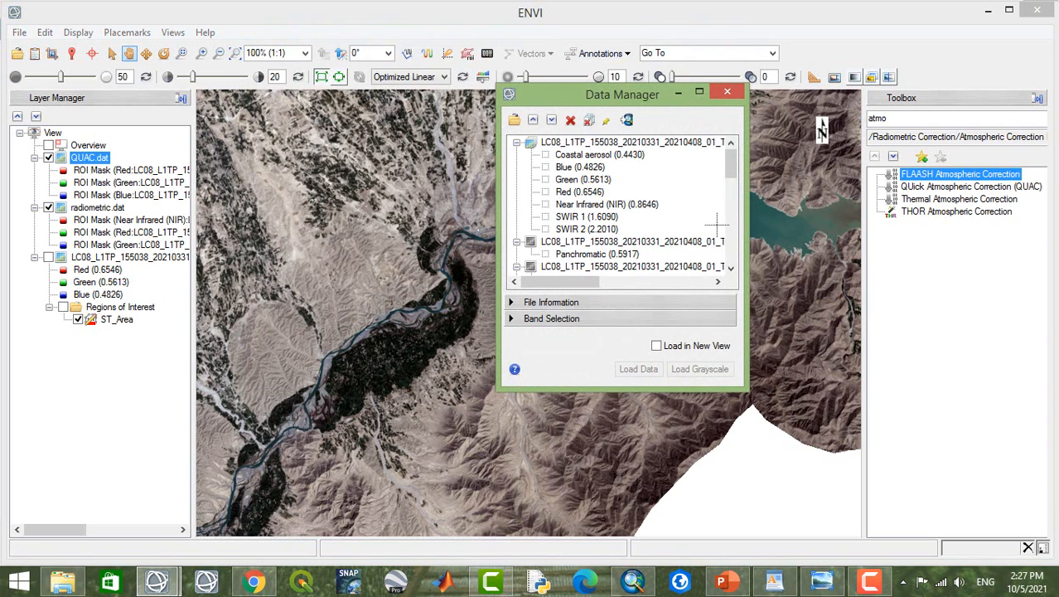
{"action": "left_click_drag", "start_coordinate": [731, 166], "coordinate": [729, 252]}
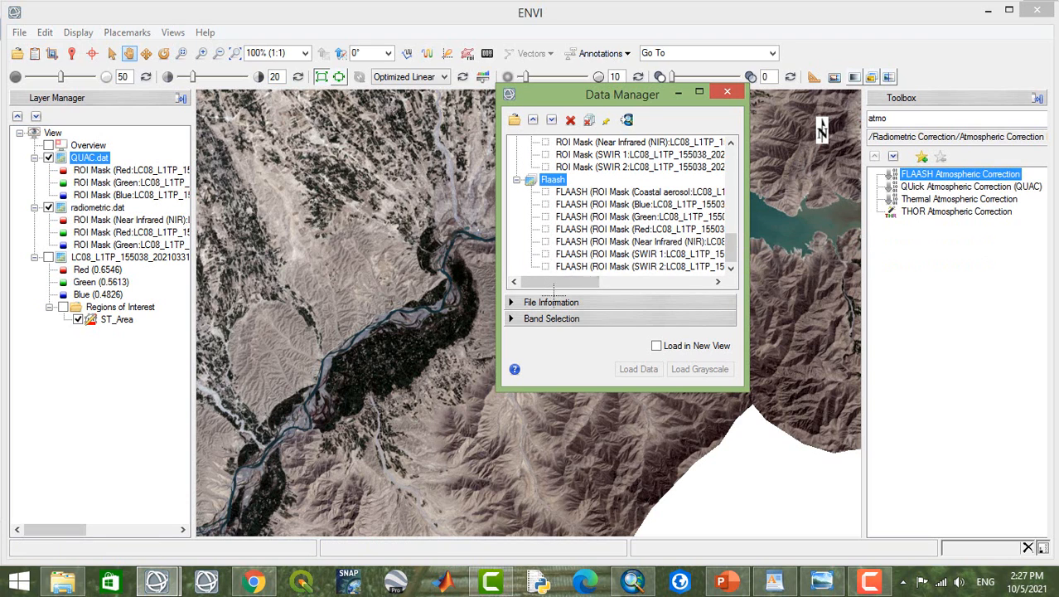
{"action": "left_click", "coordinate": [546, 230]}
{"action": "left_click", "coordinate": [545, 217]}
{"action": "left_click", "coordinate": [545, 204]}
{"action": "left_click", "coordinate": [638, 369]}
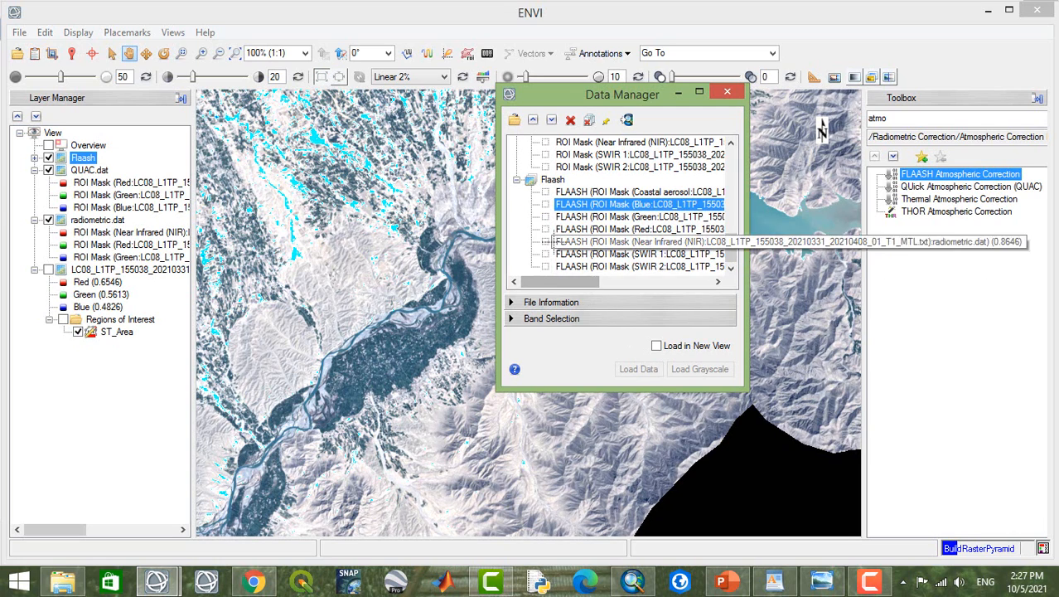
Step: Load the Flaash image's Red, Green and Blue bands again as a second RGB layer
{"action": "left_click", "coordinate": [545, 230]}
{"action": "left_click", "coordinate": [545, 217]}
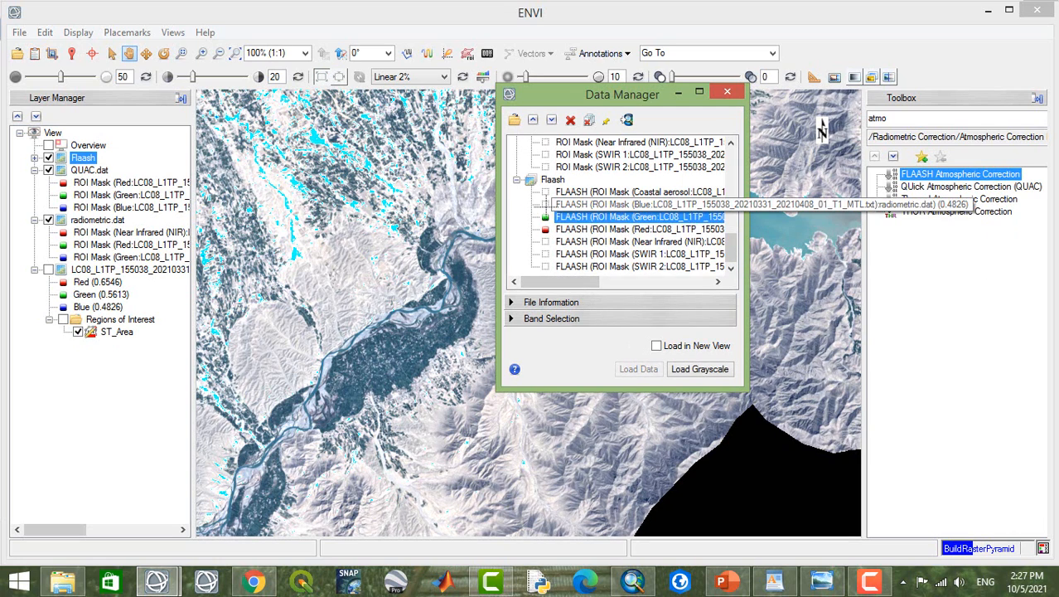
{"action": "left_click", "coordinate": [544, 205]}
{"action": "left_click", "coordinate": [638, 370]}
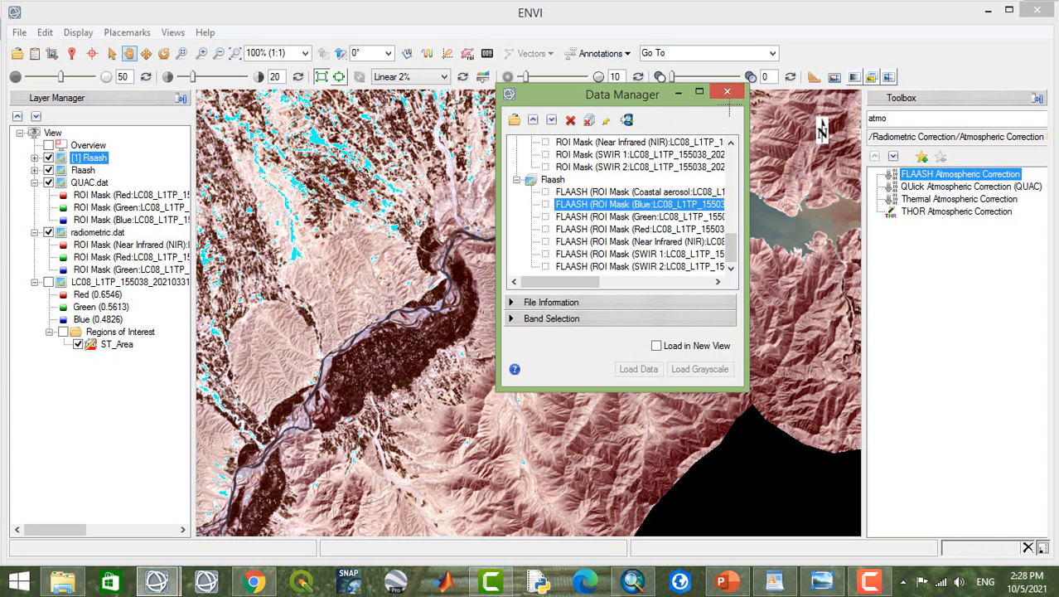
Step: Close the Data Manager, hide the lower Flaash and radiometric.dat layers, and compare the upper Flaash layer with QUAC.dat by toggling its visibility
{"action": "left_click", "coordinate": [727, 92]}
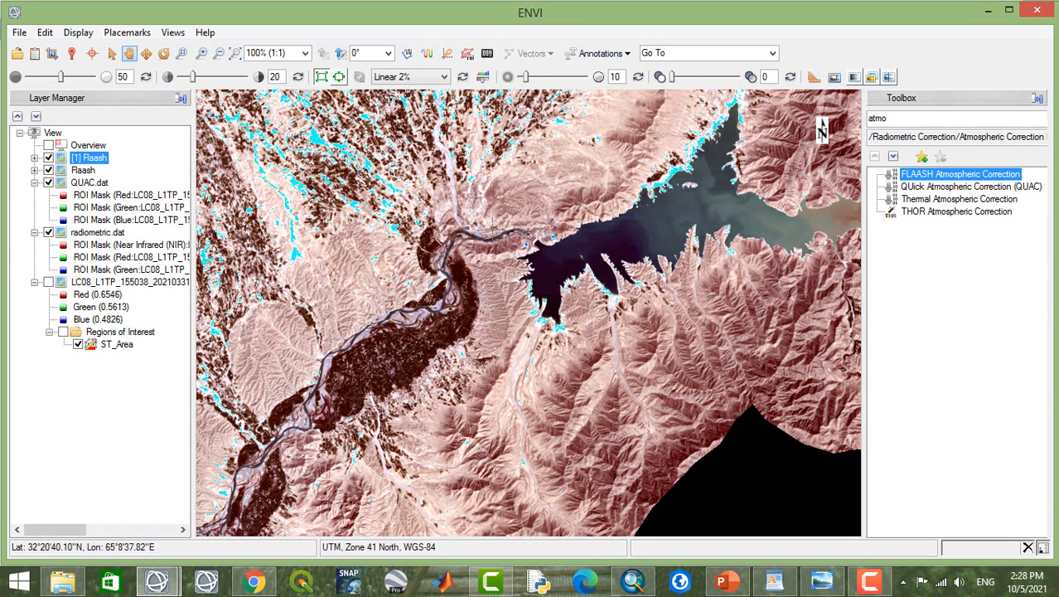
{"action": "left_click", "coordinate": [48, 158]}
{"action": "left_click", "coordinate": [49, 157]}
{"action": "left_click", "coordinate": [48, 170]}
{"action": "left_click", "coordinate": [48, 182]}
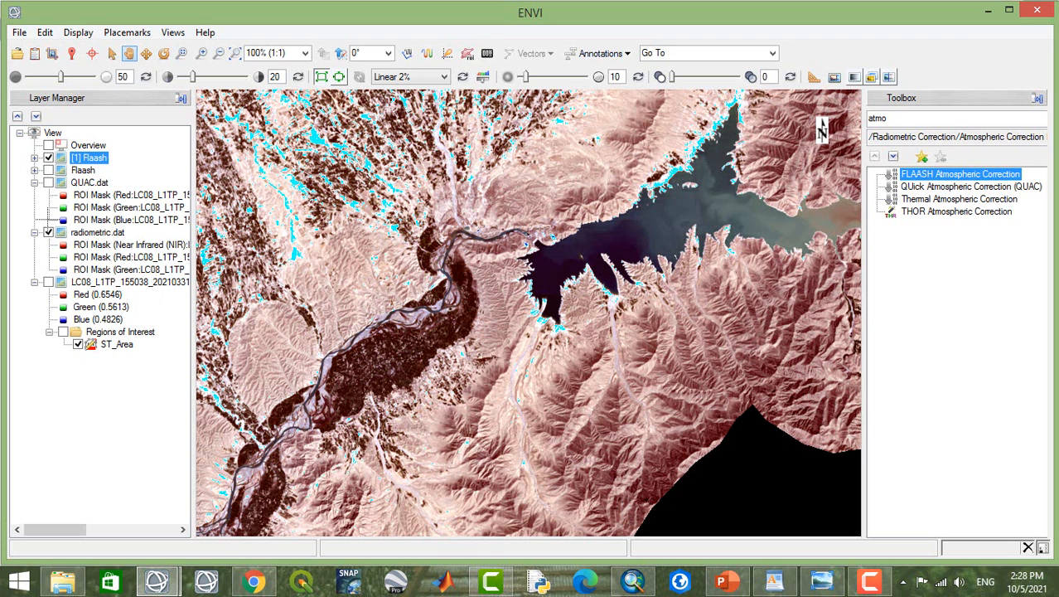
{"action": "left_click", "coordinate": [48, 232]}
{"action": "left_click", "coordinate": [48, 182]}
{"action": "left_click", "coordinate": [48, 157]}
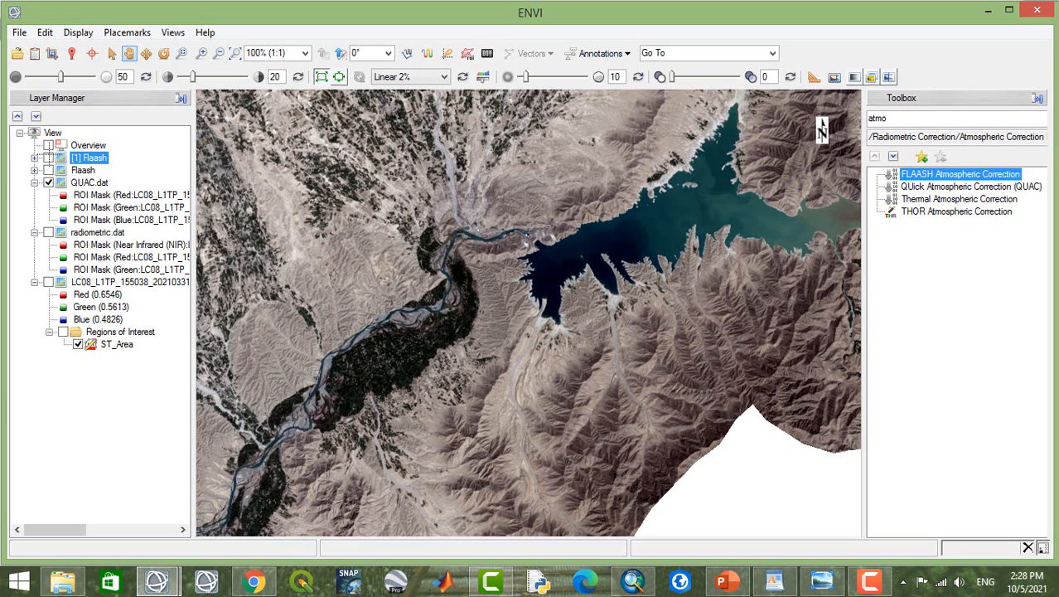
{"action": "left_click", "coordinate": [48, 158]}
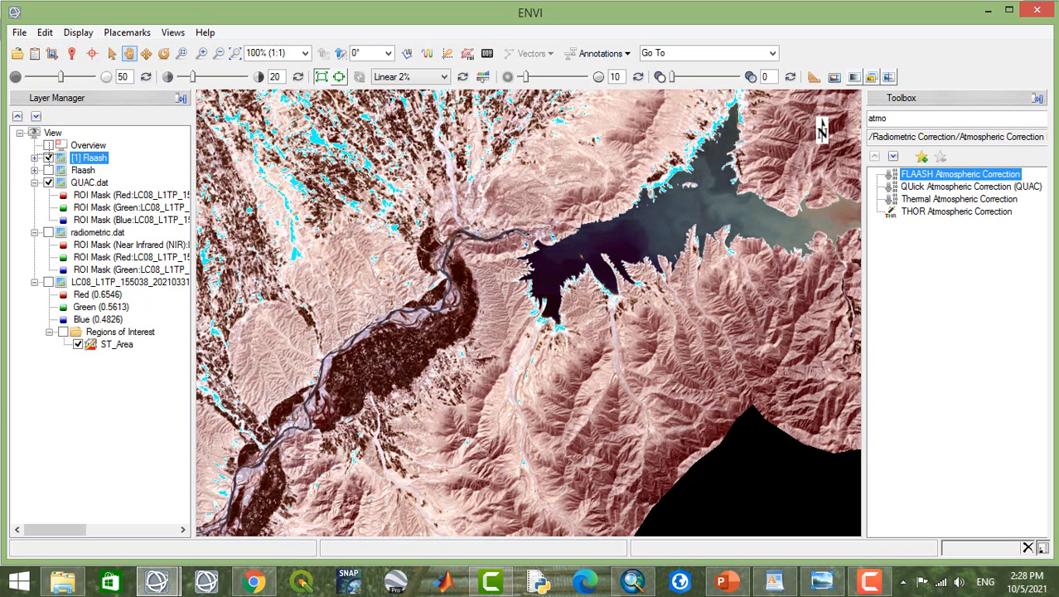
Step: Examine the Flaash layer's colours across the whole study area and around the farmland north of the river
{"action": "left_click_drag", "start_coordinate": [474, 334], "coordinate": [375, 189]}
{"action": "scroll", "coordinate": [406, 232], "scroll_direction": "down", "scroll_amount": 4}
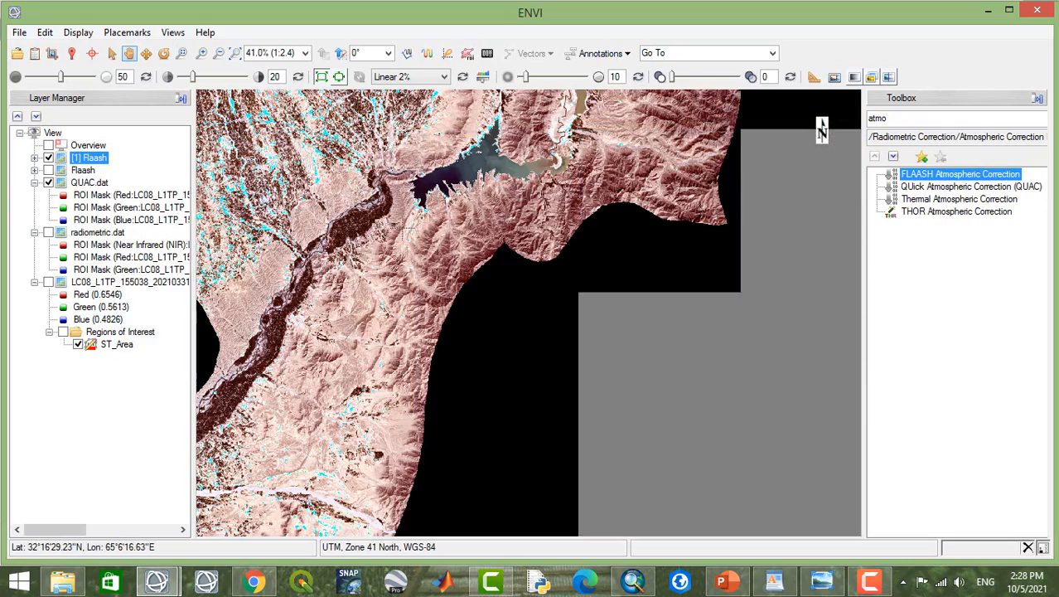
{"action": "scroll", "coordinate": [398, 273], "scroll_direction": "down", "scroll_amount": 3}
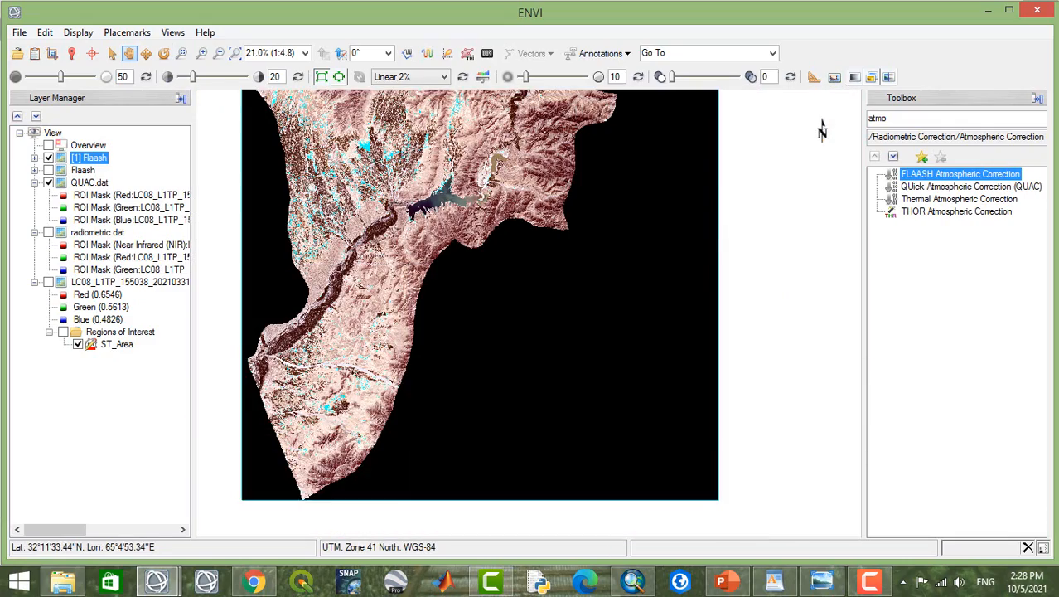
{"action": "left_click_drag", "start_coordinate": [426, 302], "coordinate": [463, 372]}
{"action": "left_click_drag", "start_coordinate": [433, 278], "coordinate": [411, 256]}
{"action": "scroll", "coordinate": [424, 277], "scroll_direction": "up", "scroll_amount": 7}
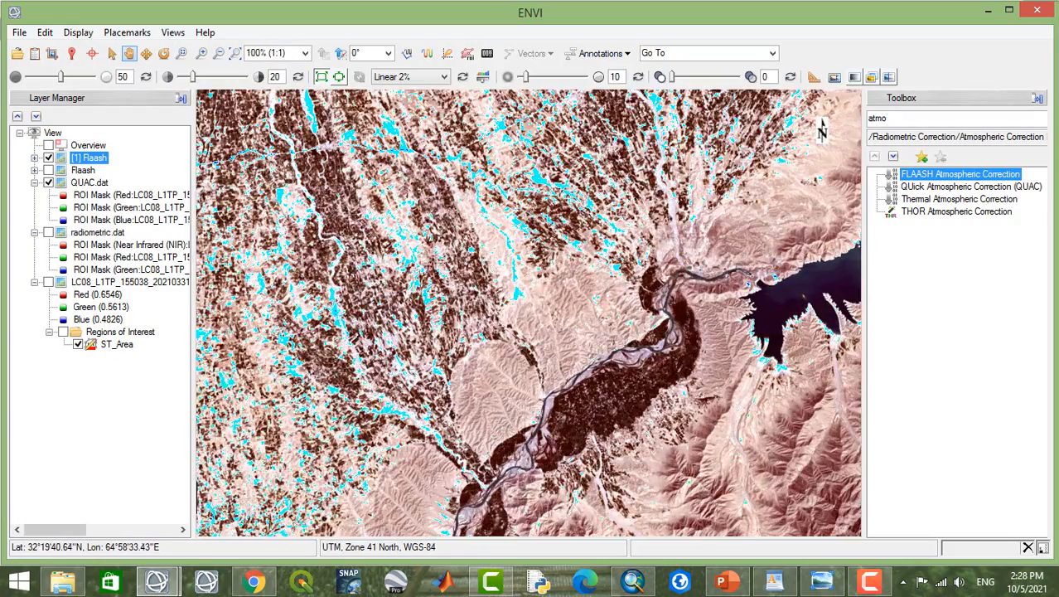
{"action": "left_click_drag", "start_coordinate": [489, 244], "coordinate": [439, 406]}
{"action": "left_click_drag", "start_coordinate": [448, 358], "coordinate": [409, 457]}
{"action": "left_click_drag", "start_coordinate": [437, 312], "coordinate": [441, 159]}
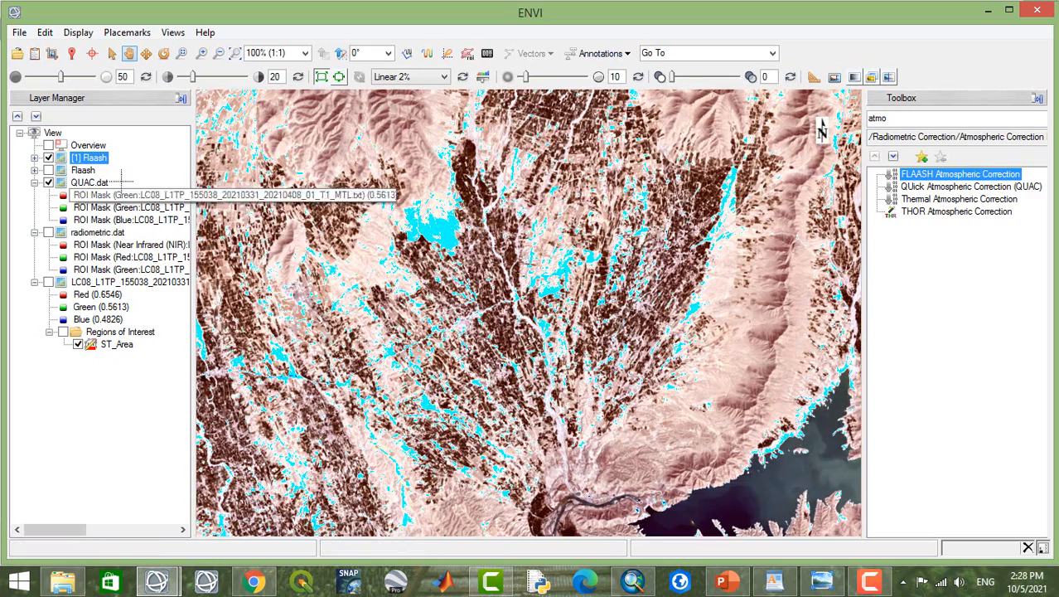
Step: Remove both Flaash layers from the view
{"action": "left_click", "coordinate": [48, 157]}
{"action": "right_click", "coordinate": [81, 157]}
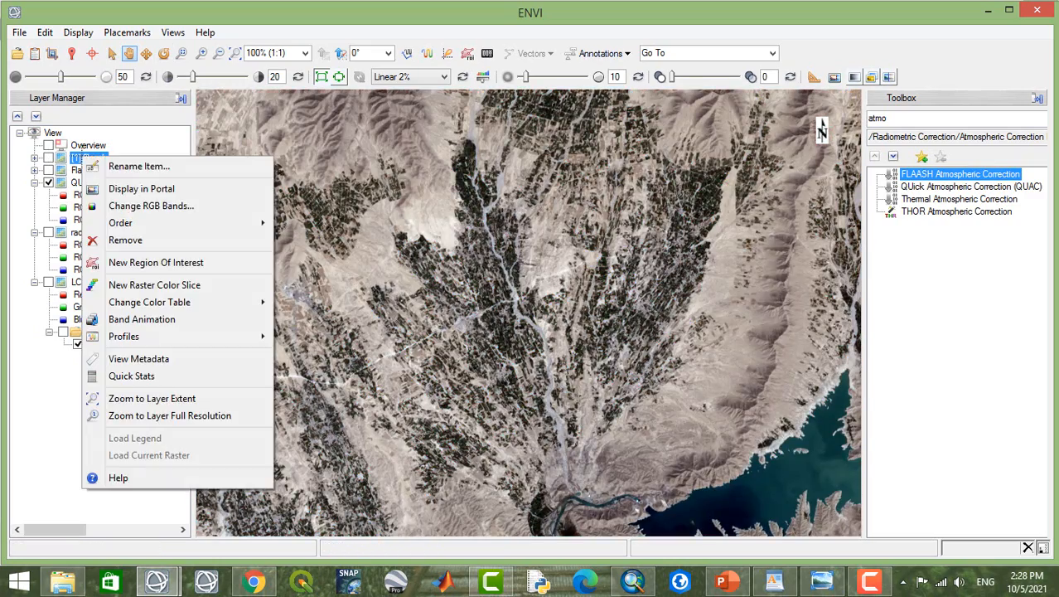
{"action": "left_click", "coordinate": [157, 244]}
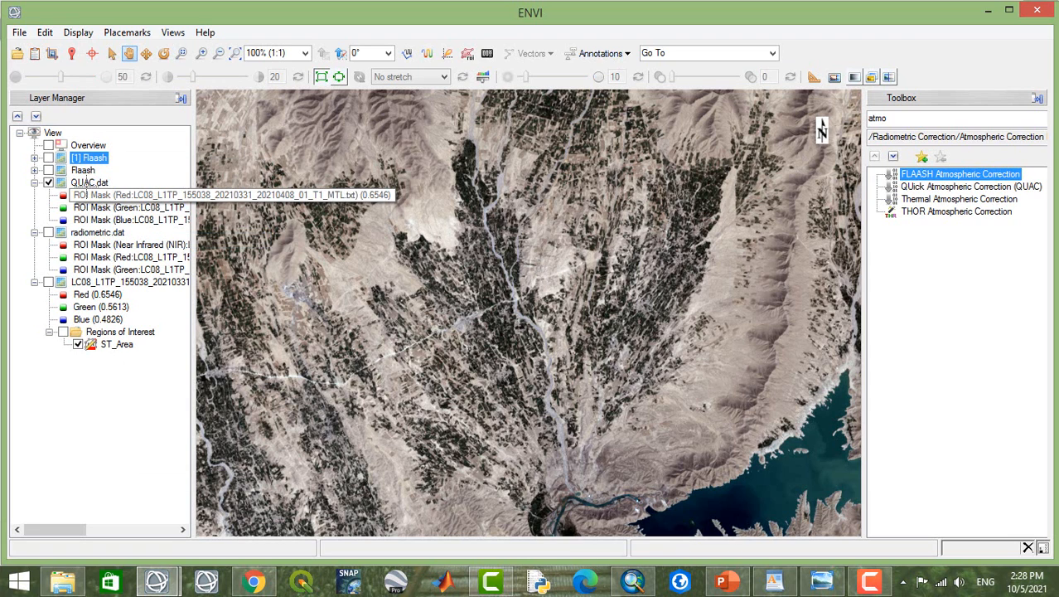
{"action": "right_click", "coordinate": [83, 157]}
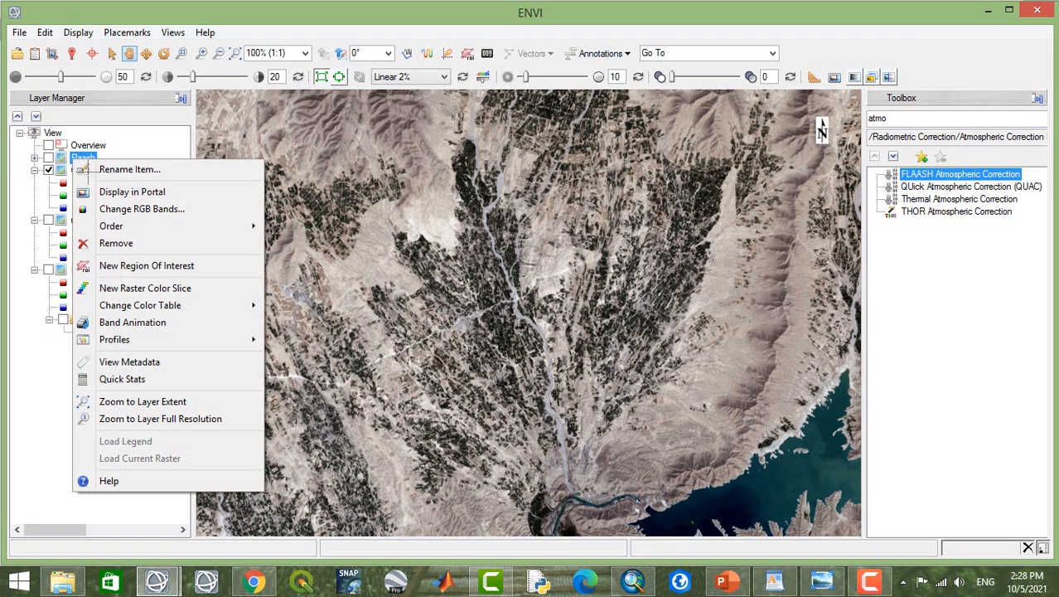
{"action": "left_click", "coordinate": [130, 243]}
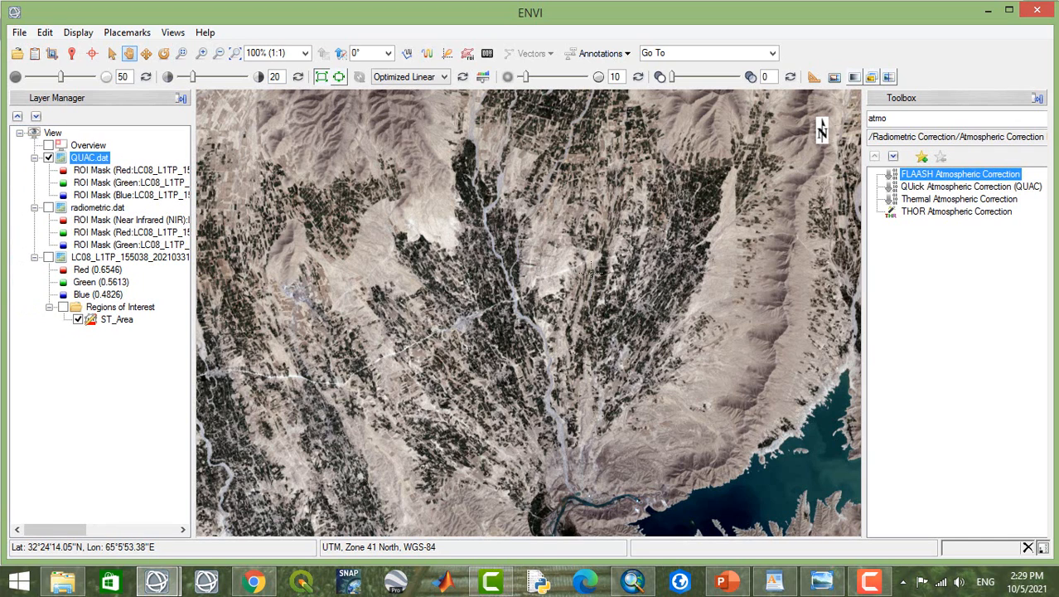
Step: Examine the QUAC.dat image from the study area overview down to the reservoir and its shoreline
{"action": "scroll", "coordinate": [595, 275], "scroll_direction": "down", "scroll_amount": 2}
{"action": "scroll", "coordinate": [584, 278], "scroll_direction": "down", "scroll_amount": 3}
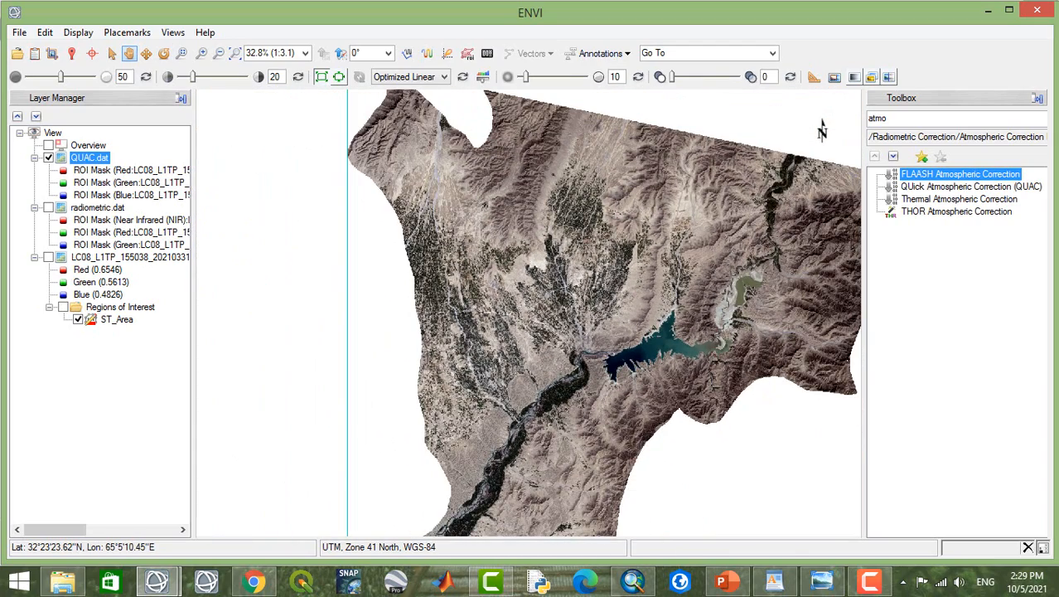
{"action": "scroll", "coordinate": [583, 278], "scroll_direction": "down", "scroll_amount": 2}
{"action": "left_click_drag", "start_coordinate": [584, 326], "coordinate": [541, 210]}
{"action": "scroll", "coordinate": [543, 224], "scroll_direction": "up", "scroll_amount": 4}
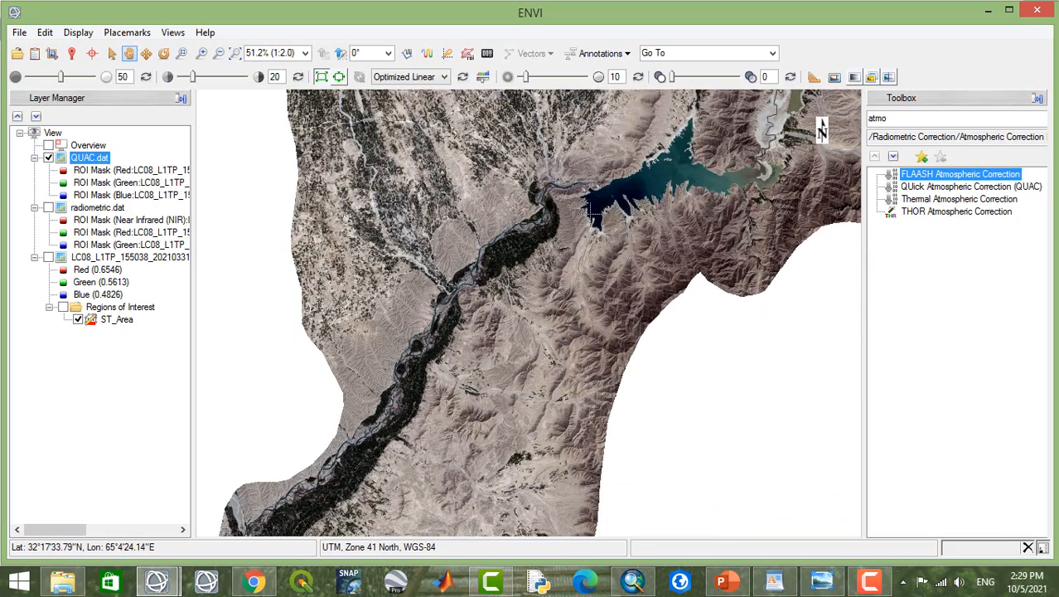
{"action": "left_click_drag", "start_coordinate": [619, 197], "coordinate": [539, 302]}
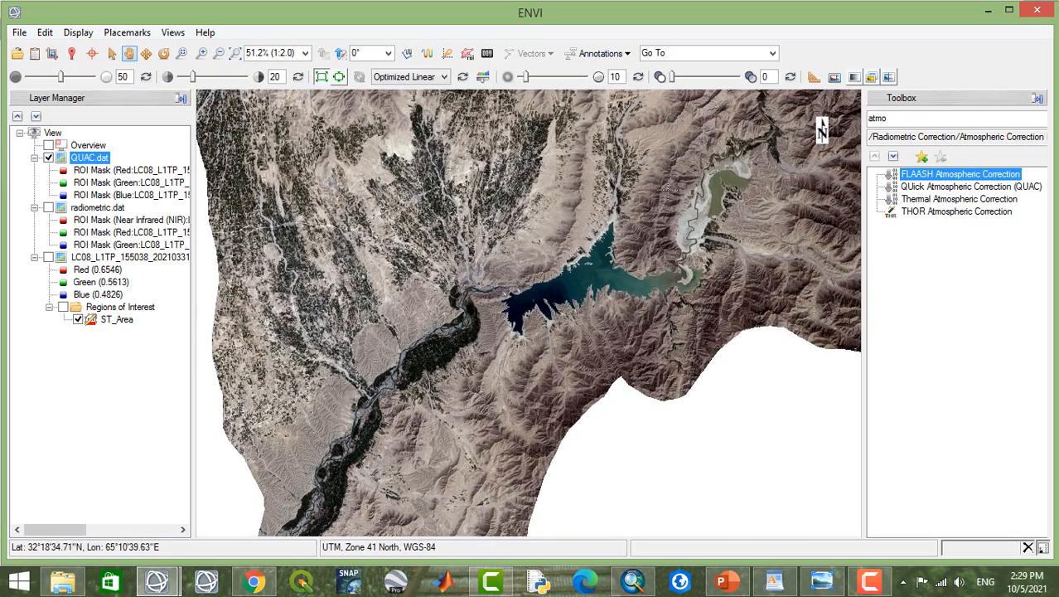
{"action": "scroll", "coordinate": [384, 277], "scroll_direction": "up", "scroll_amount": 5}
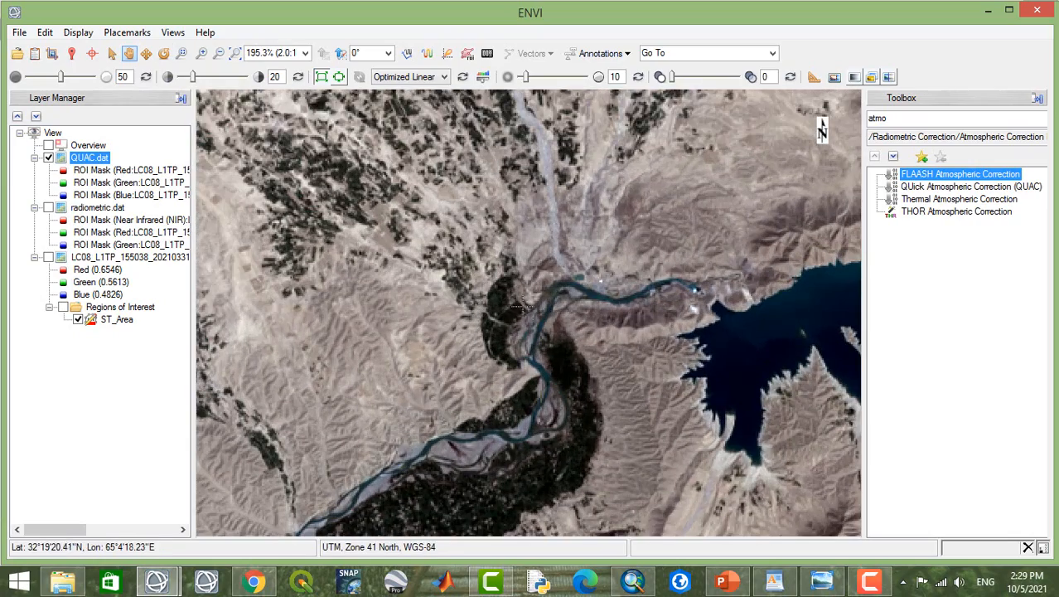
{"action": "left_click_drag", "start_coordinate": [548, 310], "coordinate": [513, 269]}
{"action": "left_click_drag", "start_coordinate": [656, 361], "coordinate": [441, 288]}
{"action": "scroll", "coordinate": [484, 316], "scroll_direction": "up", "scroll_amount": 1}
{"action": "scroll", "coordinate": [487, 315], "scroll_direction": "up", "scroll_amount": 3}
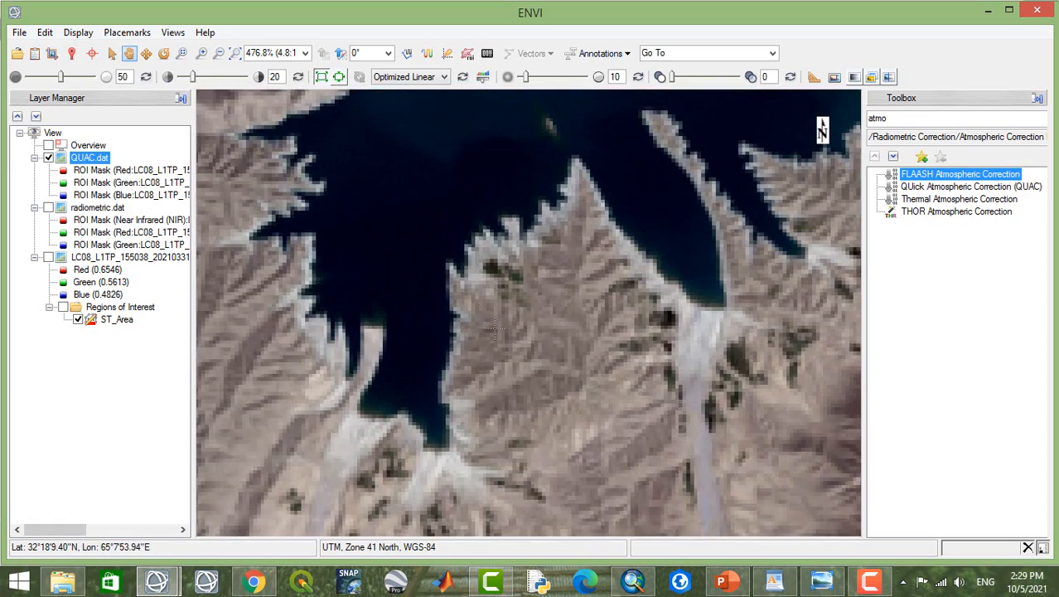
{"action": "scroll", "coordinate": [424, 431], "scroll_direction": "down", "scroll_amount": 1}
{"action": "scroll", "coordinate": [398, 386], "scroll_direction": "down", "scroll_amount": 1}
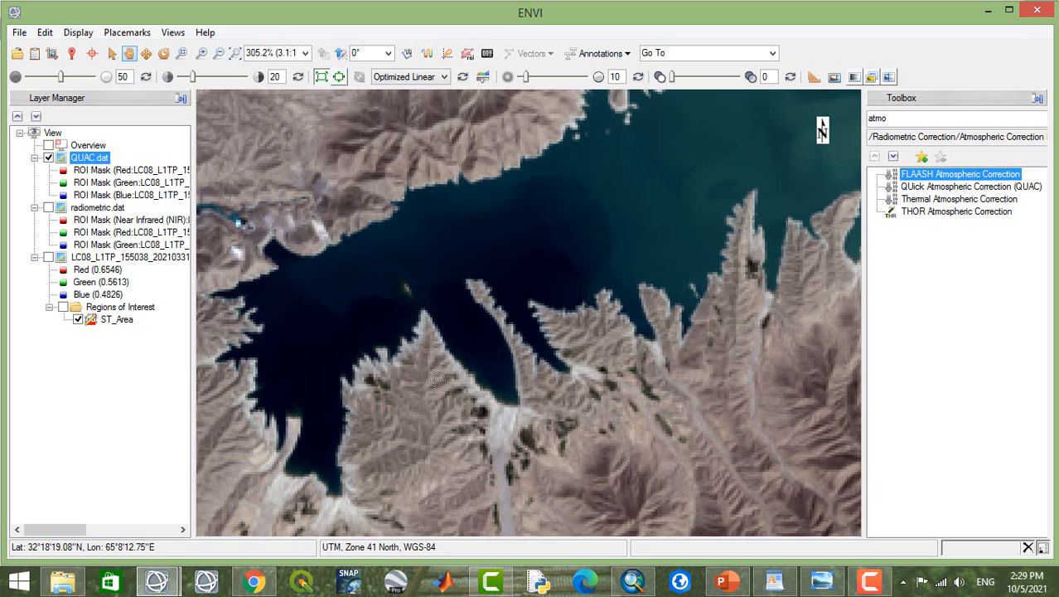
Step: Follow the river southwest from the reservoir in the QUAC.dat image and inspect its channel at pixel level
{"action": "left_click_drag", "start_coordinate": [401, 386], "coordinate": [602, 218]}
{"action": "left_click_drag", "start_coordinate": [298, 385], "coordinate": [494, 267]}
{"action": "left_click_drag", "start_coordinate": [356, 372], "coordinate": [683, 235]}
{"action": "left_click_drag", "start_coordinate": [437, 373], "coordinate": [546, 226]}
{"action": "left_click_drag", "start_coordinate": [349, 385], "coordinate": [535, 310]}
{"action": "left_click_drag", "start_coordinate": [375, 411], "coordinate": [450, 340]}
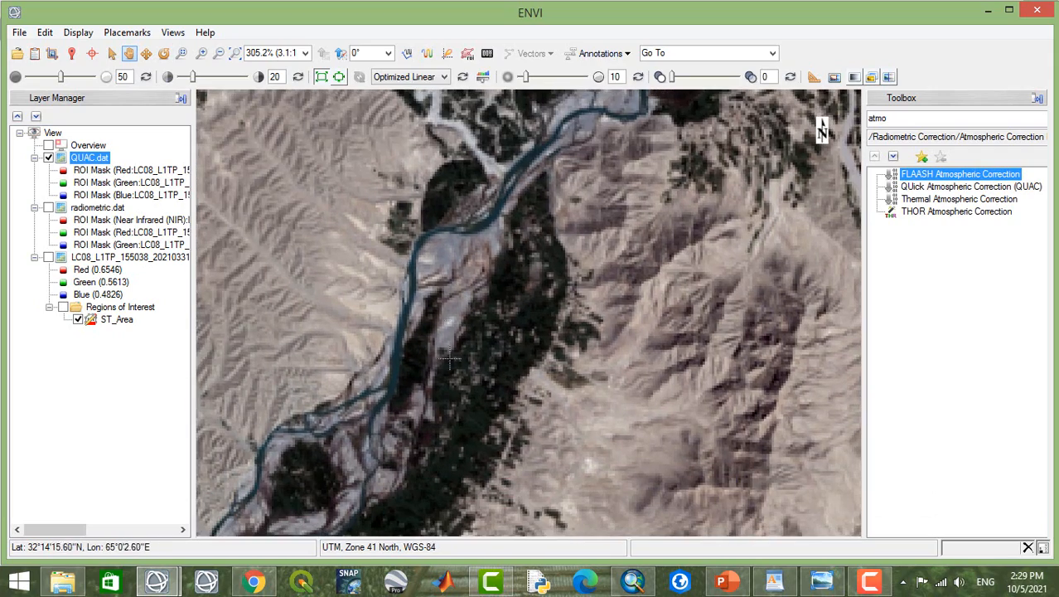
{"action": "scroll", "coordinate": [449, 340], "scroll_direction": "up", "scroll_amount": 3}
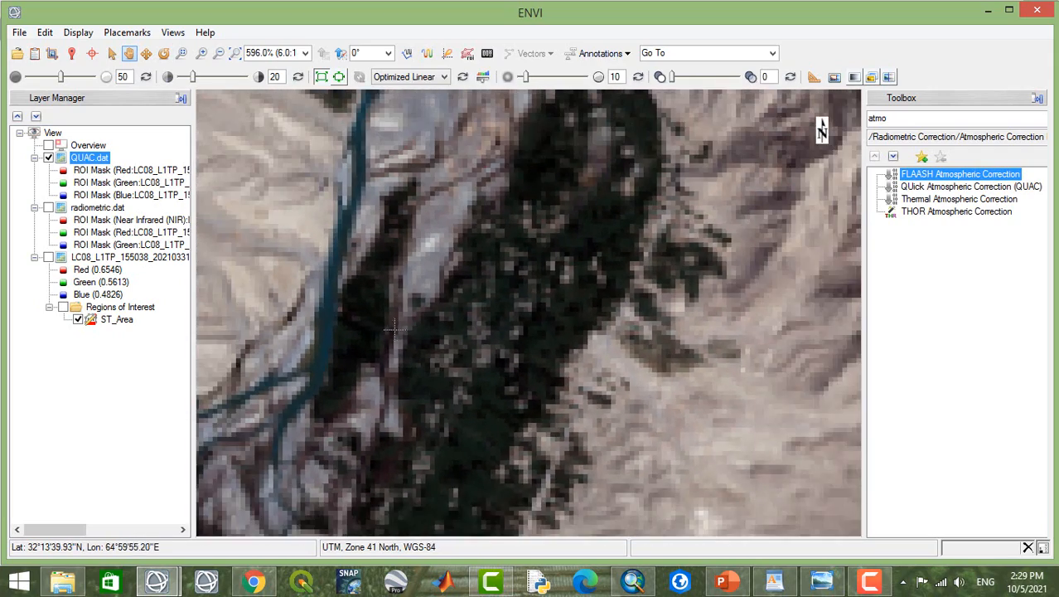
{"action": "scroll", "coordinate": [401, 341], "scroll_direction": "up", "scroll_amount": 1}
{"action": "scroll", "coordinate": [536, 454], "scroll_direction": "up", "scroll_amount": 1}
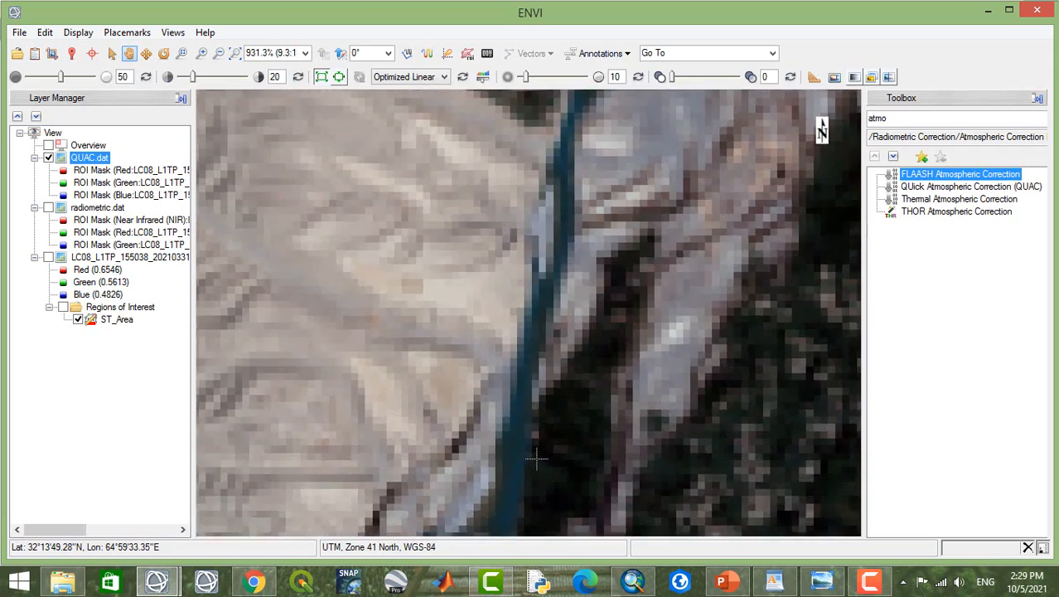
{"action": "scroll", "coordinate": [536, 455], "scroll_direction": "up", "scroll_amount": 3}
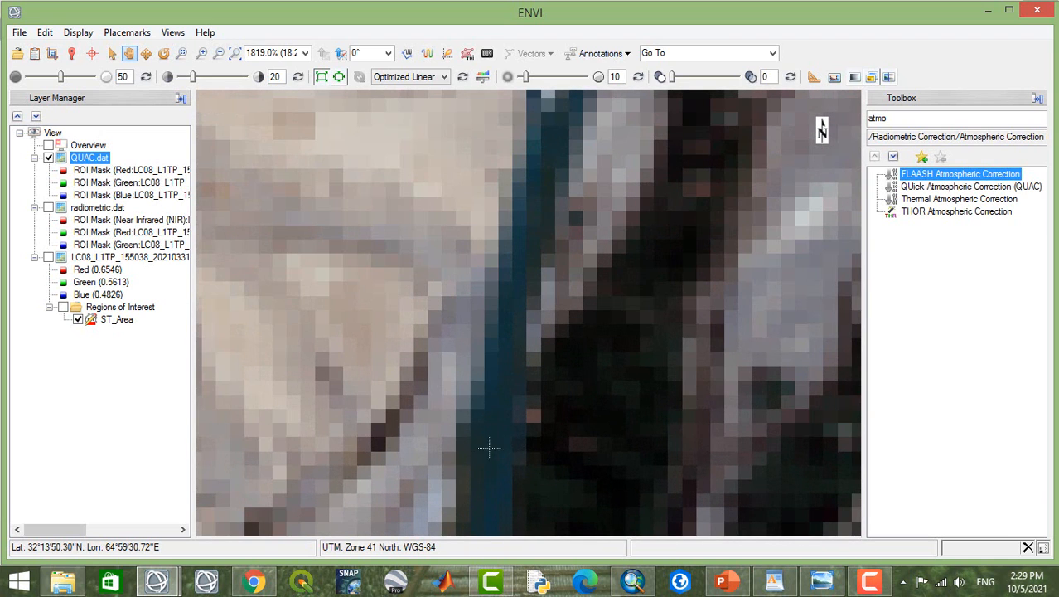
{"action": "scroll", "coordinate": [499, 443], "scroll_direction": "up", "scroll_amount": 2}
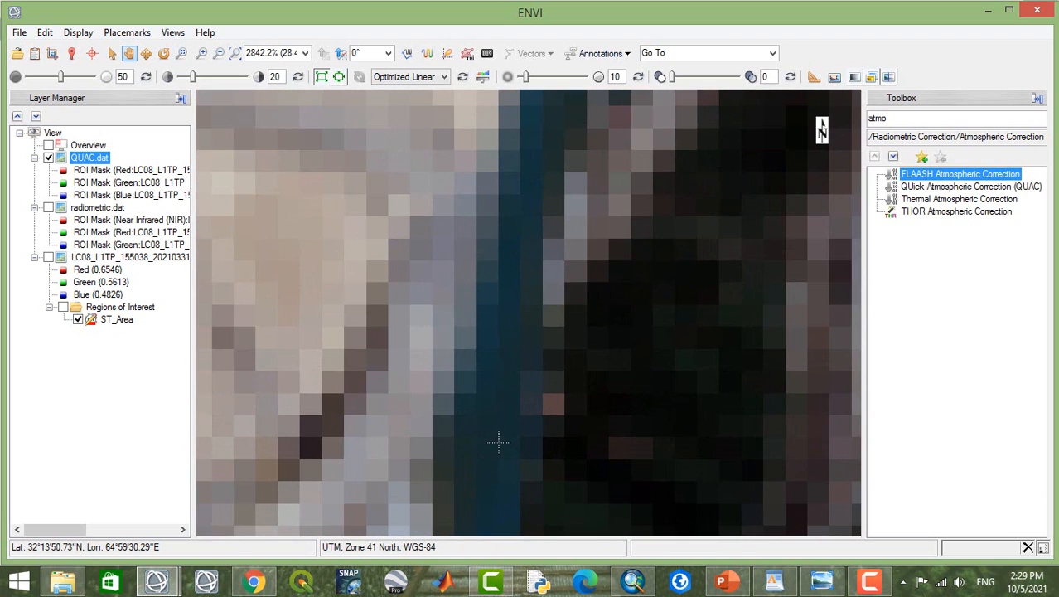
{"action": "scroll", "coordinate": [499, 443], "scroll_direction": "down", "scroll_amount": 2}
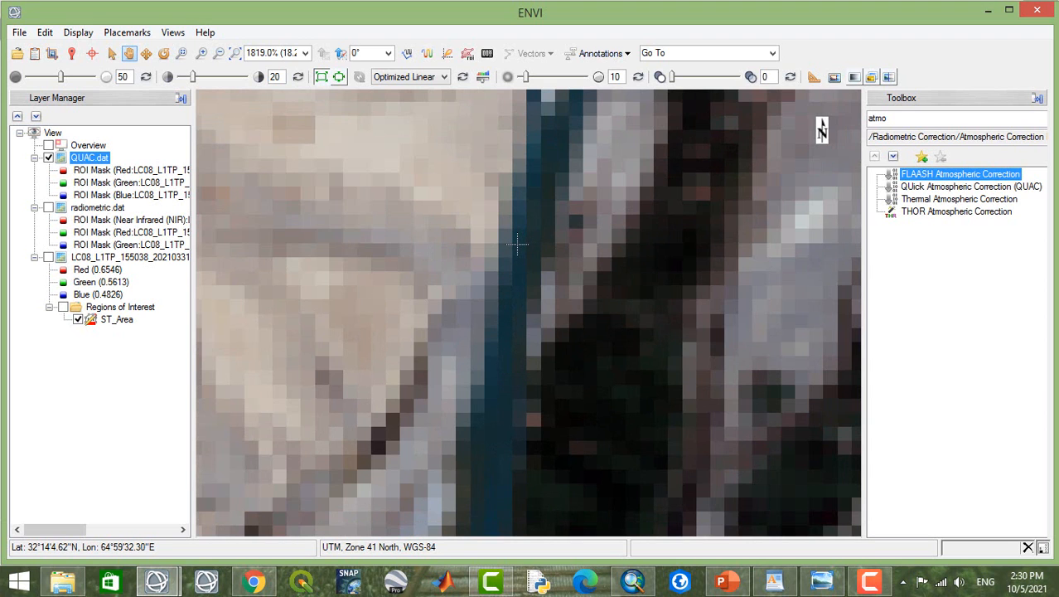
{"action": "scroll", "coordinate": [515, 243], "scroll_direction": "down", "scroll_amount": 6}
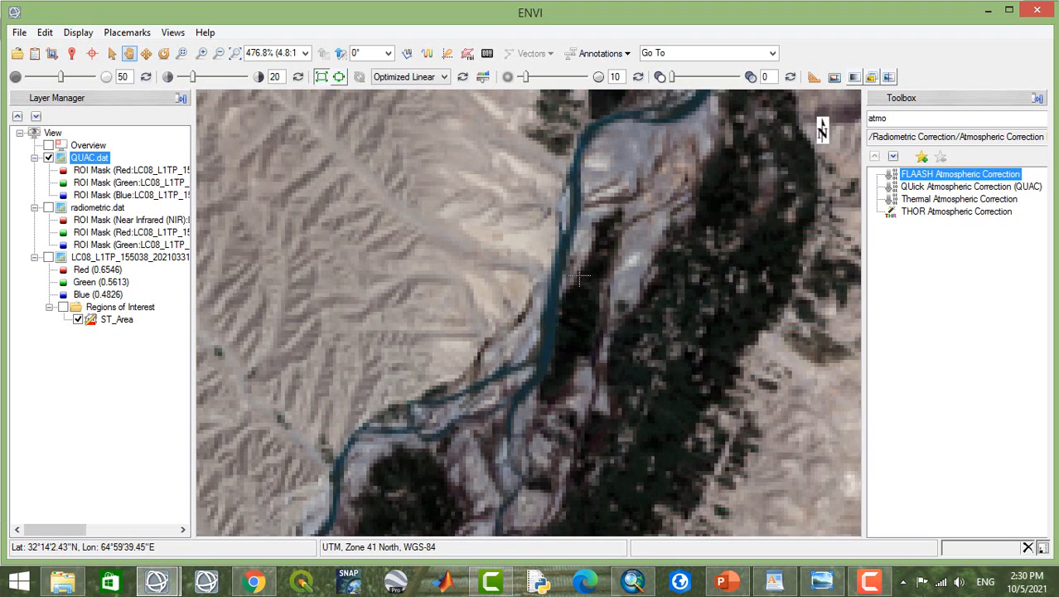
{"action": "left_click_drag", "start_coordinate": [579, 277], "coordinate": [410, 264]}
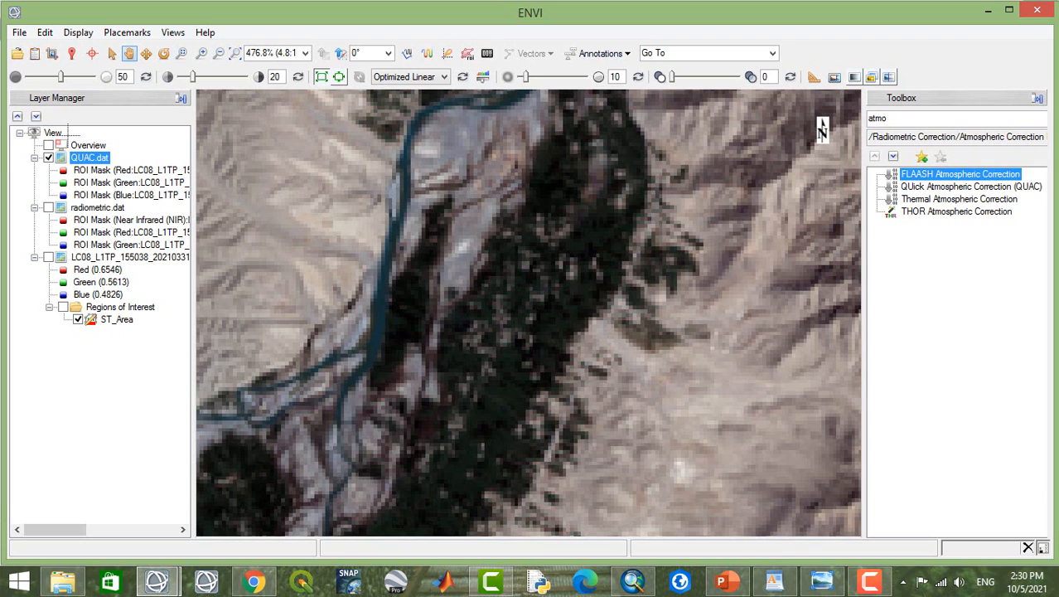
Step: Load the Landsat scene's Panchromatic (0.5917) band as a new layer from the Data Manager, and close the Data Manager
{"action": "left_click", "coordinate": [34, 53]}
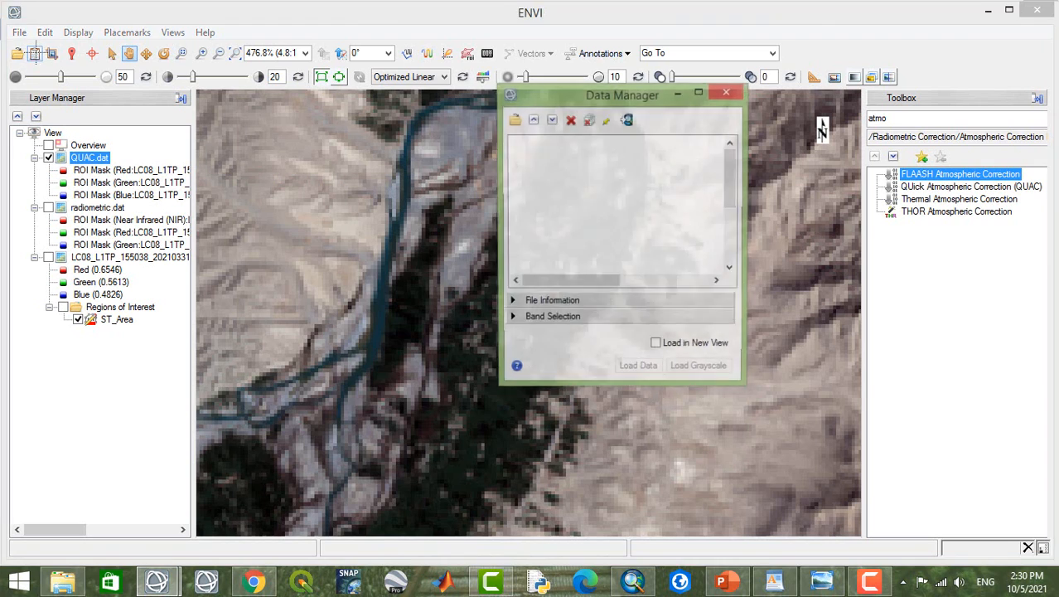
{"action": "left_click_drag", "start_coordinate": [733, 159], "coordinate": [737, 179]}
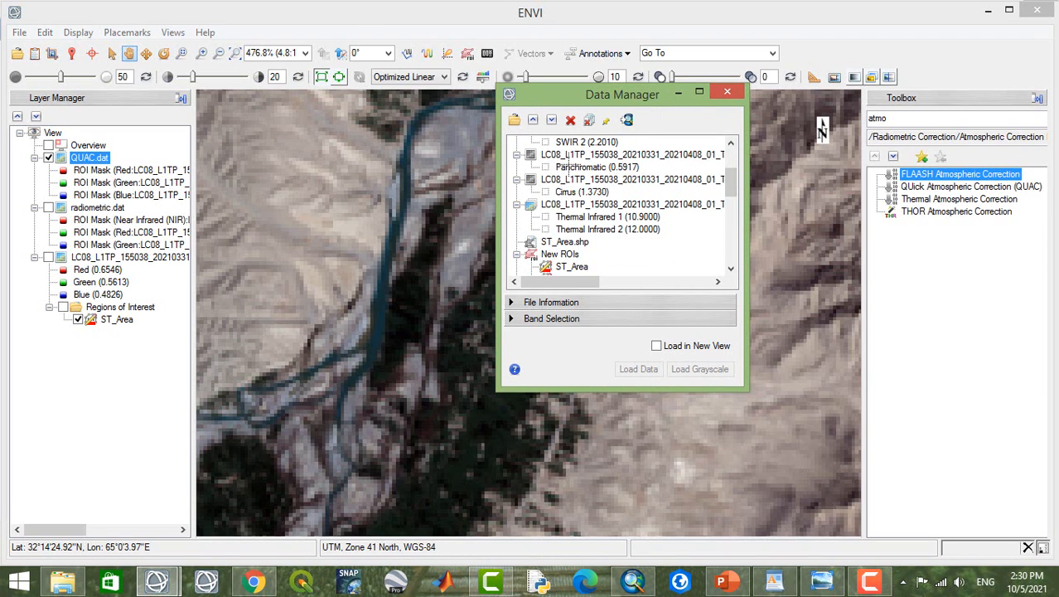
{"action": "left_click", "coordinate": [596, 167]}
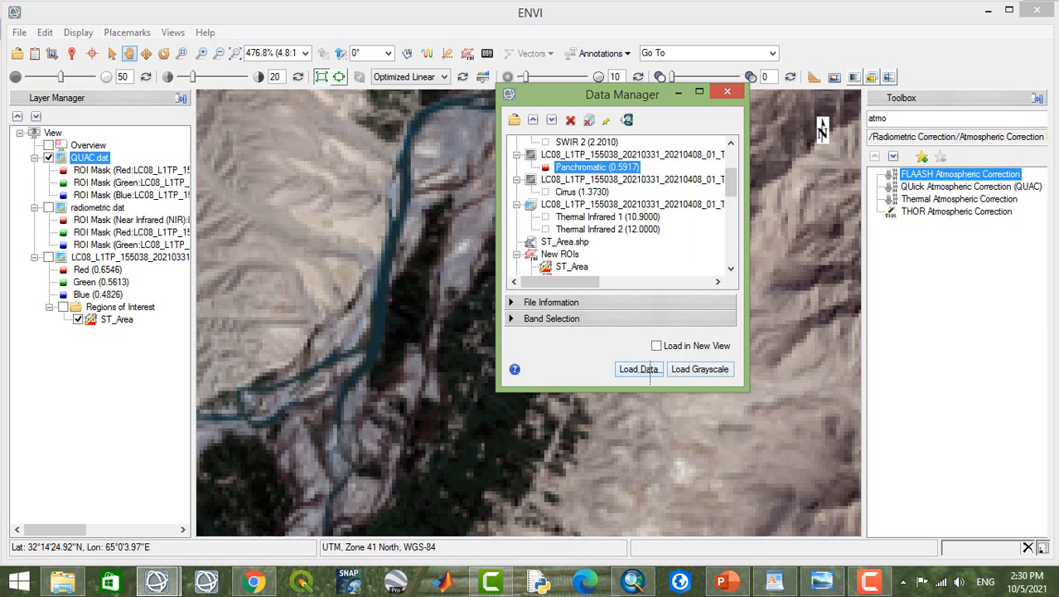
{"action": "left_click", "coordinate": [640, 368]}
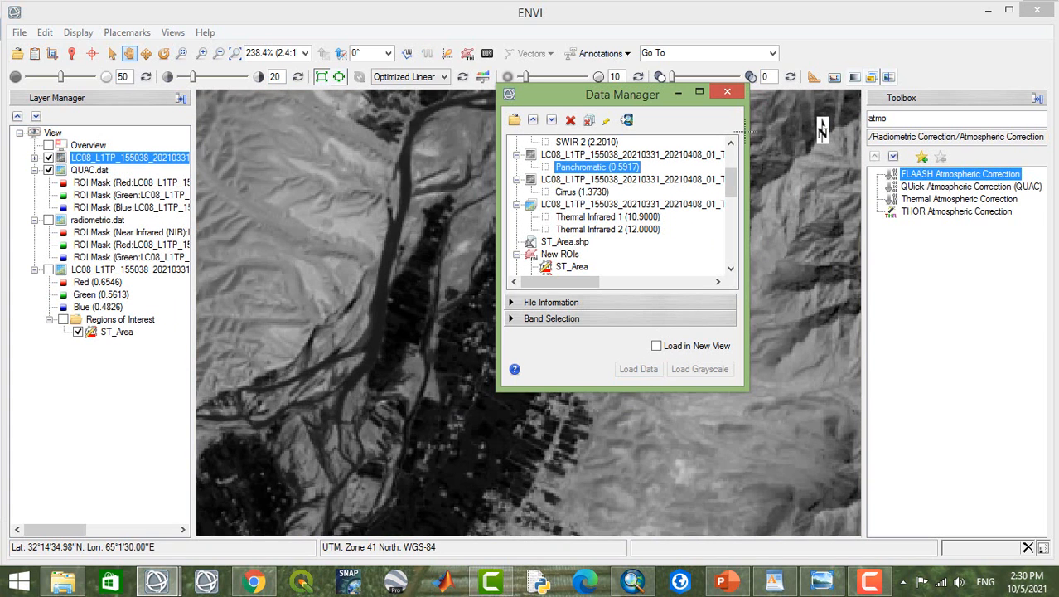
{"action": "left_click", "coordinate": [727, 92]}
Step: Compare the spatial detail of the panchromatic layer with QUAC.dat along the river by toggling its visibility and inspecting the fields closely
{"action": "left_click_drag", "start_coordinate": [427, 283], "coordinate": [500, 230]}
{"action": "left_click", "coordinate": [48, 158]}
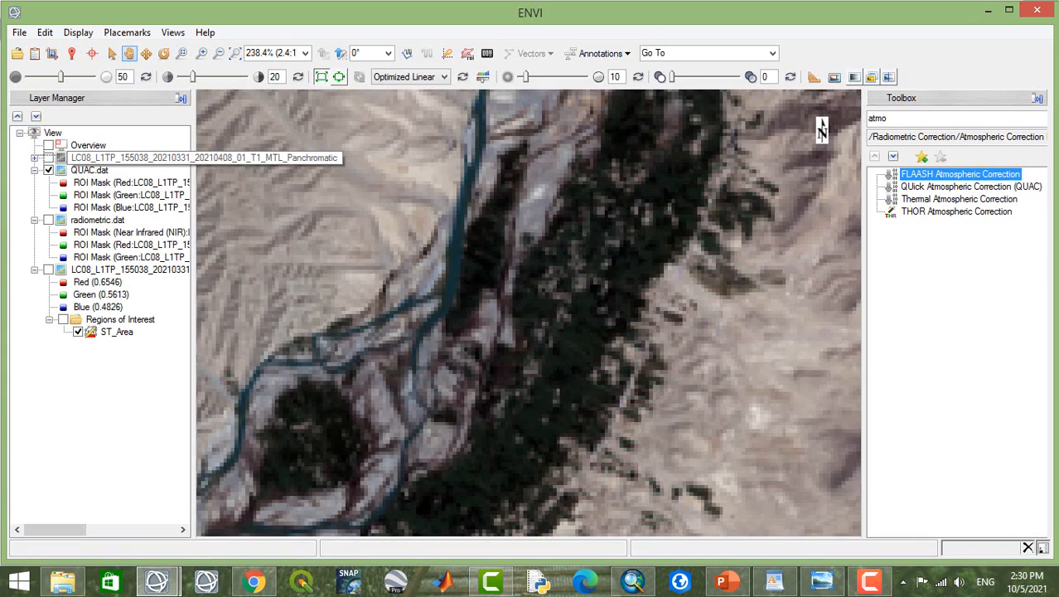
{"action": "left_click", "coordinate": [48, 158]}
{"action": "left_click", "coordinate": [48, 158]}
{"action": "left_click", "coordinate": [48, 157]}
{"action": "left_click", "coordinate": [48, 157]}
{"action": "left_click", "coordinate": [48, 157]}
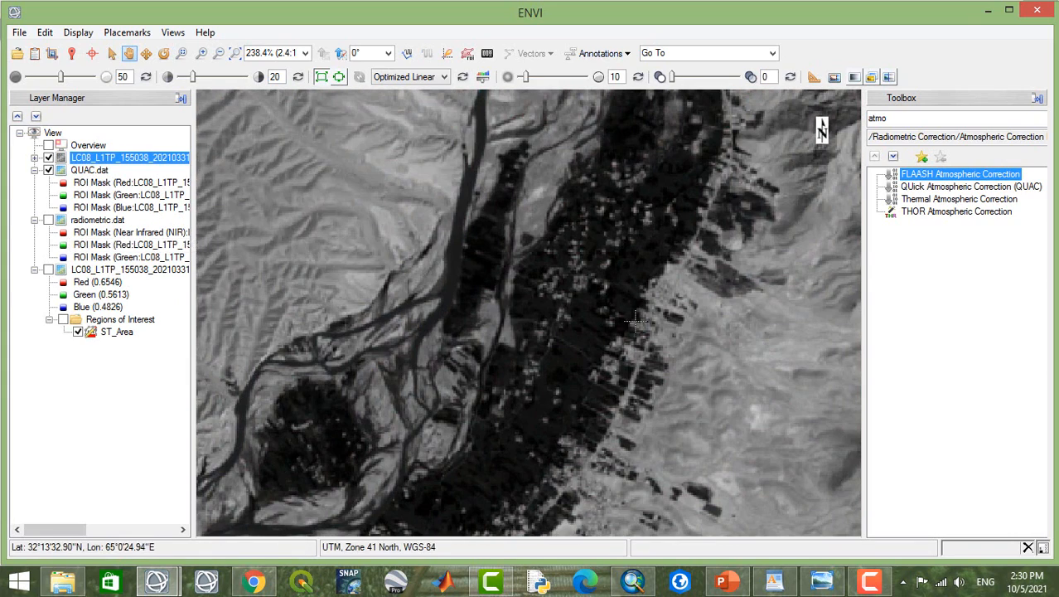
{"action": "left_click_drag", "start_coordinate": [656, 341], "coordinate": [528, 279]}
{"action": "scroll", "coordinate": [528, 281], "scroll_direction": "up", "scroll_amount": 2}
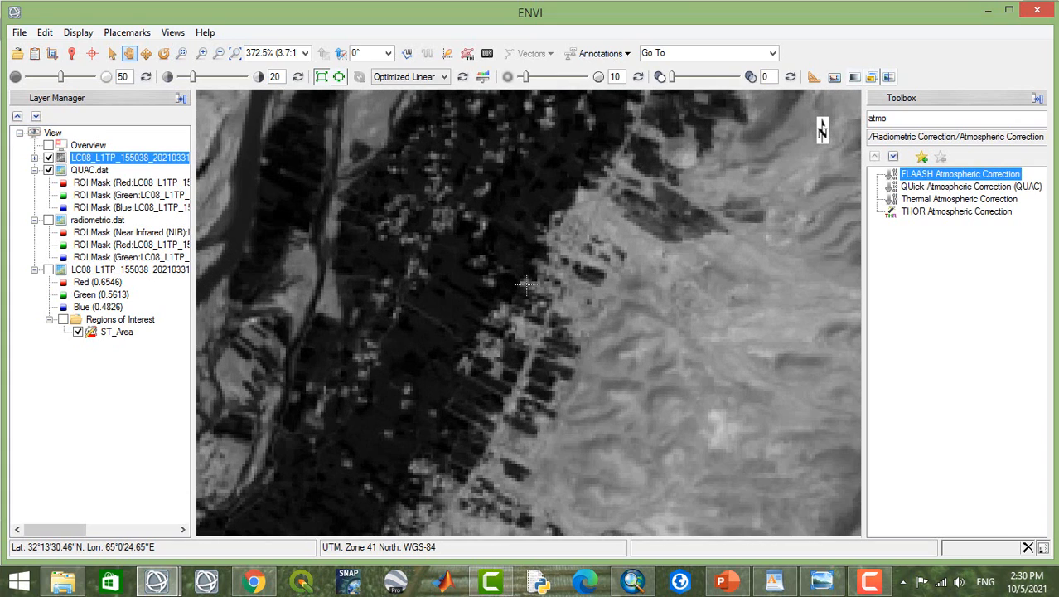
{"action": "scroll", "coordinate": [527, 283], "scroll_direction": "up", "scroll_amount": 2}
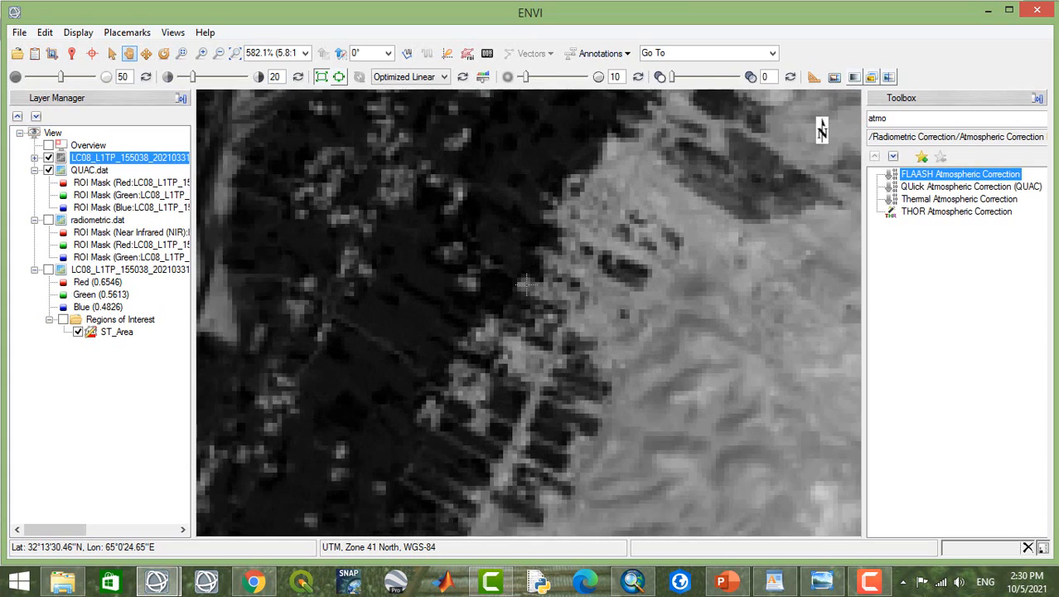
{"action": "scroll", "coordinate": [527, 283], "scroll_direction": "down", "scroll_amount": 2}
Step: Clear the Toolbox search and add the ST_Area region of interest to the panchromatic layer
{"action": "double_click", "coordinate": [921, 117]}
{"action": "key", "text": "BackSpace"}
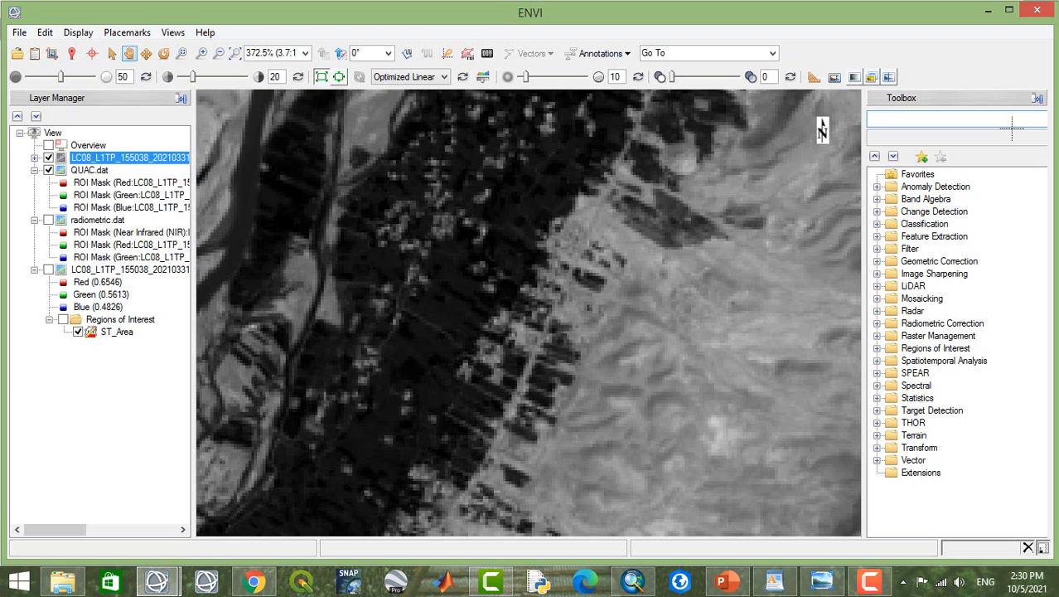
{"action": "left_click_drag", "start_coordinate": [541, 280], "coordinate": [539, 210]}
{"action": "scroll", "coordinate": [540, 208], "scroll_direction": "down", "scroll_amount": 2}
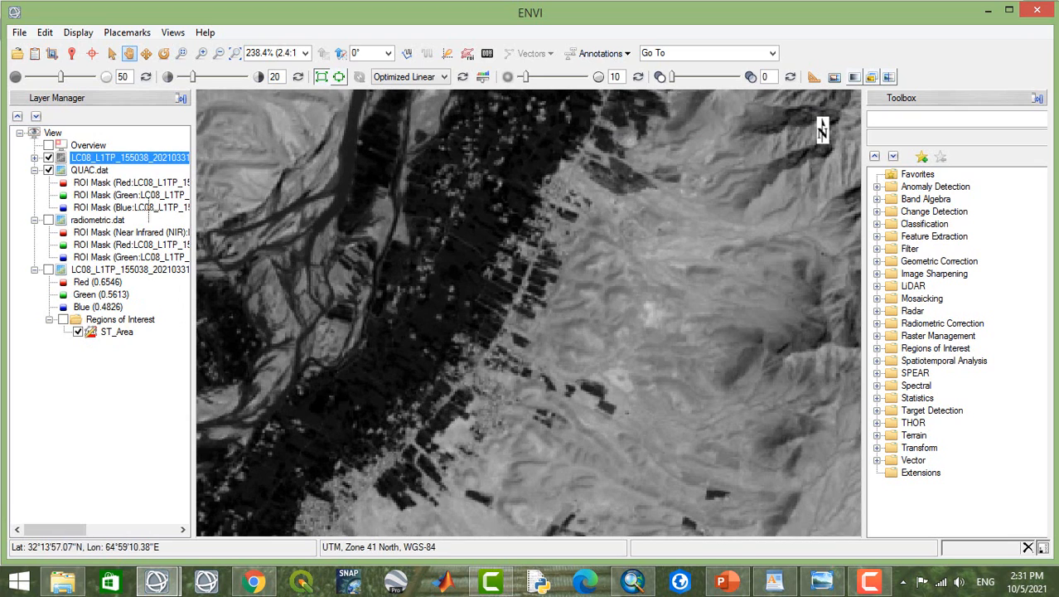
{"action": "left_click_drag", "start_coordinate": [101, 335], "coordinate": [71, 160]}
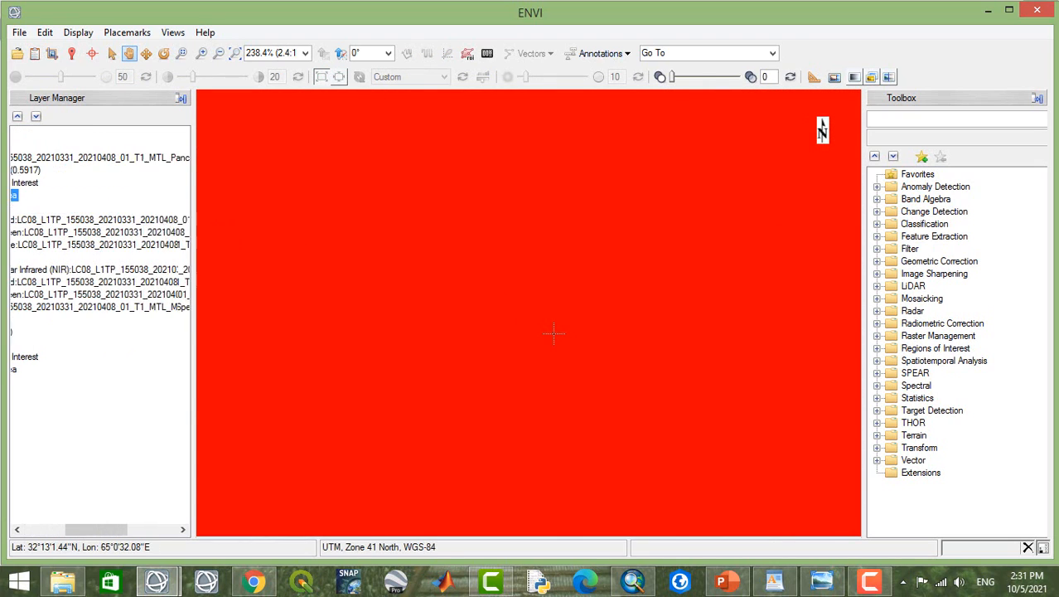
Step: Examine the extent of the ST_Area region of interest over the whole panchromatic scene
{"action": "scroll", "coordinate": [553, 334], "scroll_direction": "down", "scroll_amount": 5}
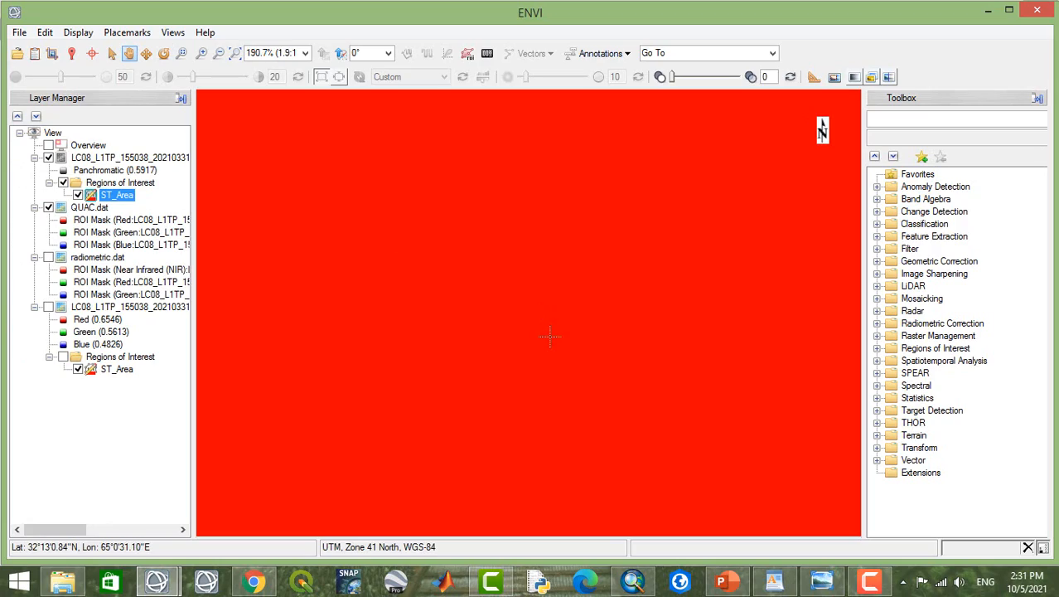
{"action": "scroll", "coordinate": [546, 337], "scroll_direction": "up", "scroll_amount": 1}
{"action": "scroll", "coordinate": [547, 337], "scroll_direction": "down", "scroll_amount": 4}
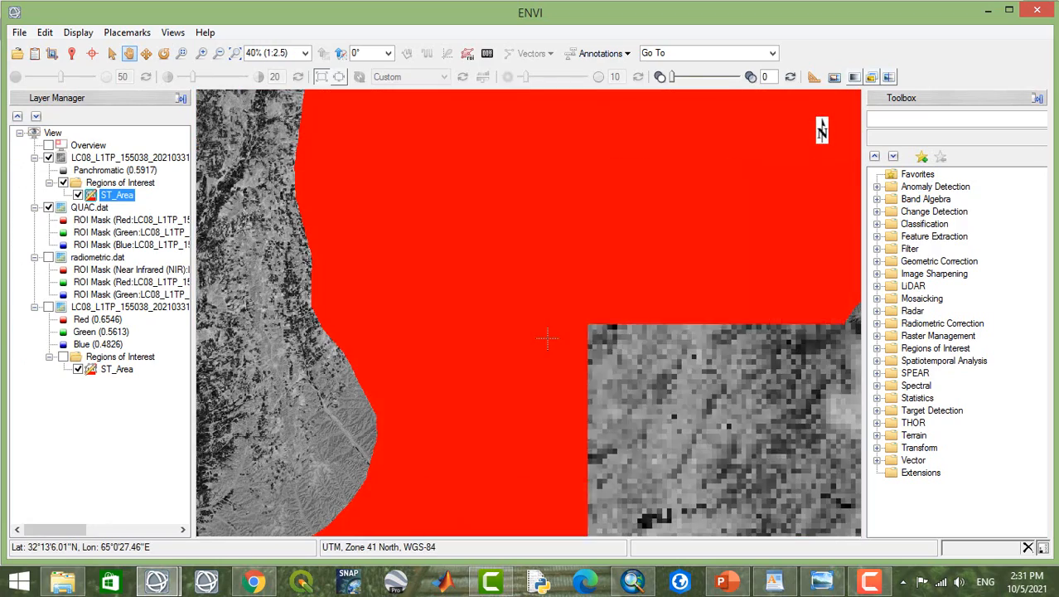
{"action": "scroll", "coordinate": [546, 338], "scroll_direction": "down", "scroll_amount": 1}
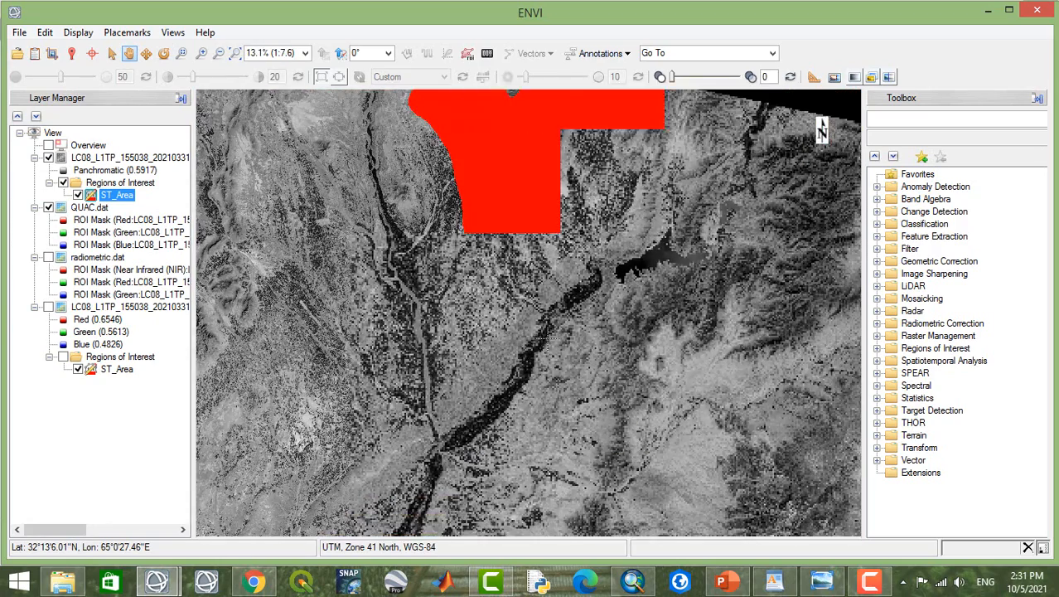
{"action": "scroll", "coordinate": [547, 338], "scroll_direction": "down", "scroll_amount": 1}
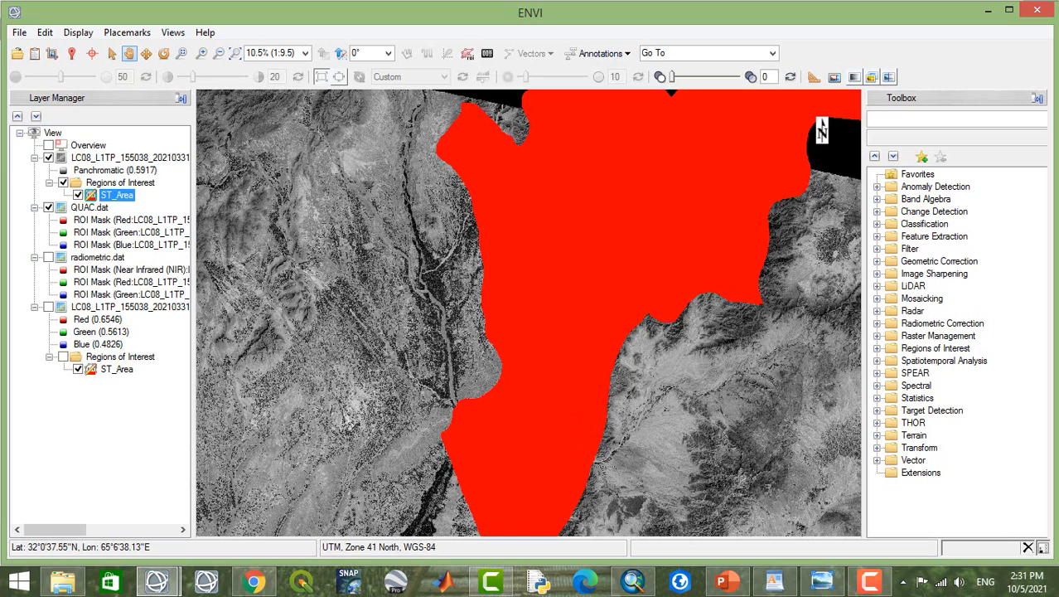
{"action": "scroll", "coordinate": [821, 124], "scroll_direction": "down", "scroll_amount": 2}
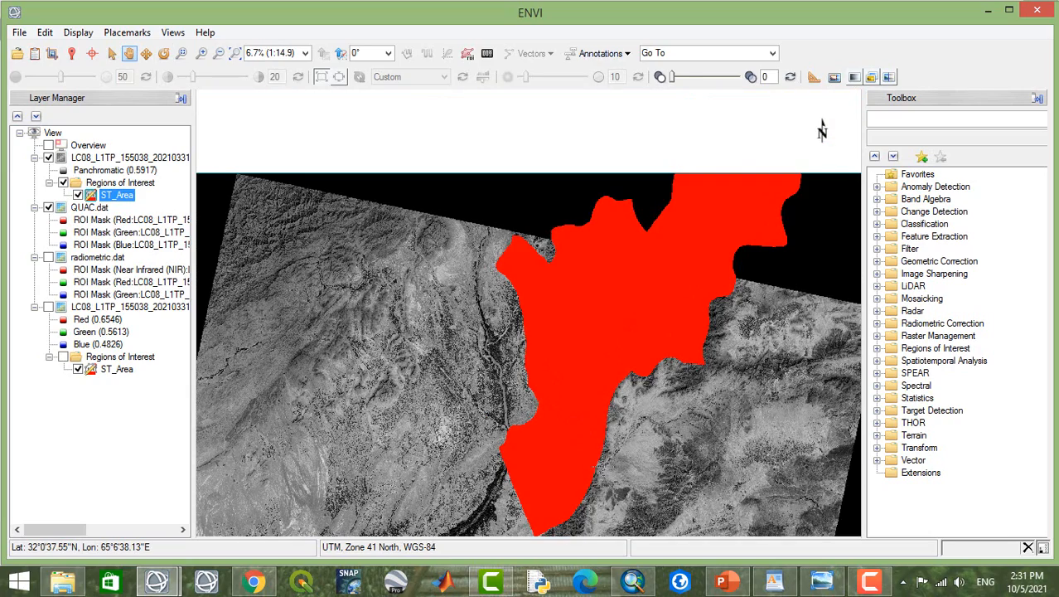
{"action": "left_click_drag", "start_coordinate": [646, 470], "coordinate": [683, 300]}
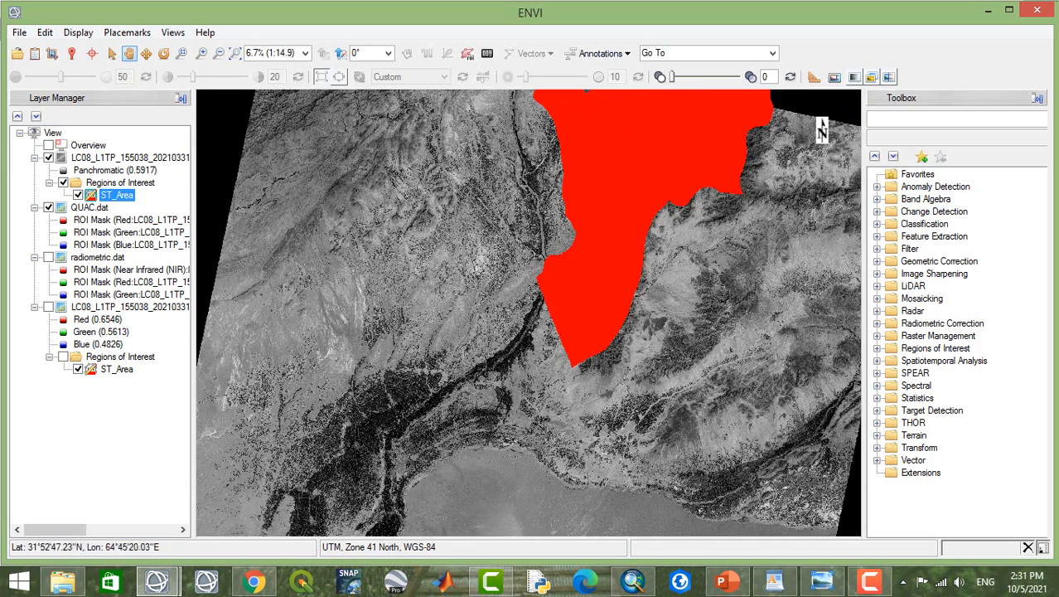
Step: Search the Toolbox for pan sharpening tools with "pan"
{"action": "left_click", "coordinate": [969, 121]}
{"action": "type", "text": "pan"}
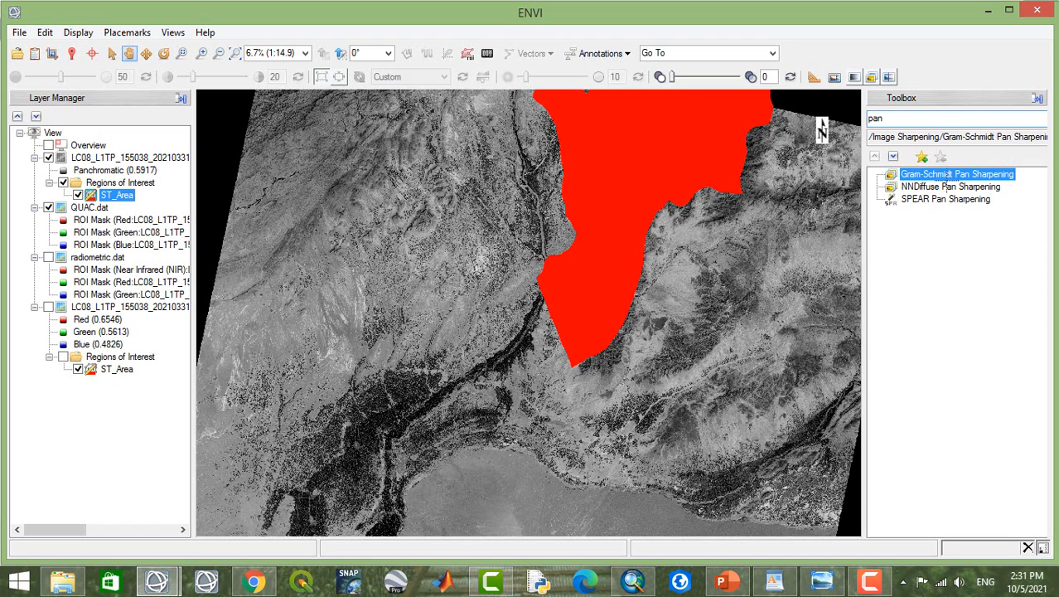
{"action": "double_click", "coordinate": [943, 174]}
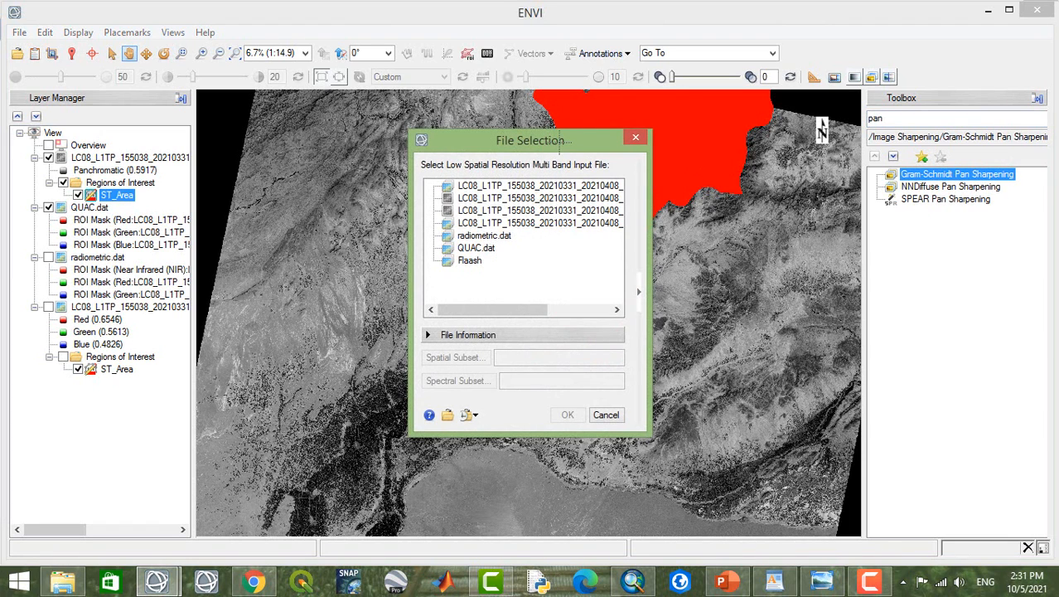
{"action": "left_click_drag", "start_coordinate": [558, 140], "coordinate": [559, 69]}
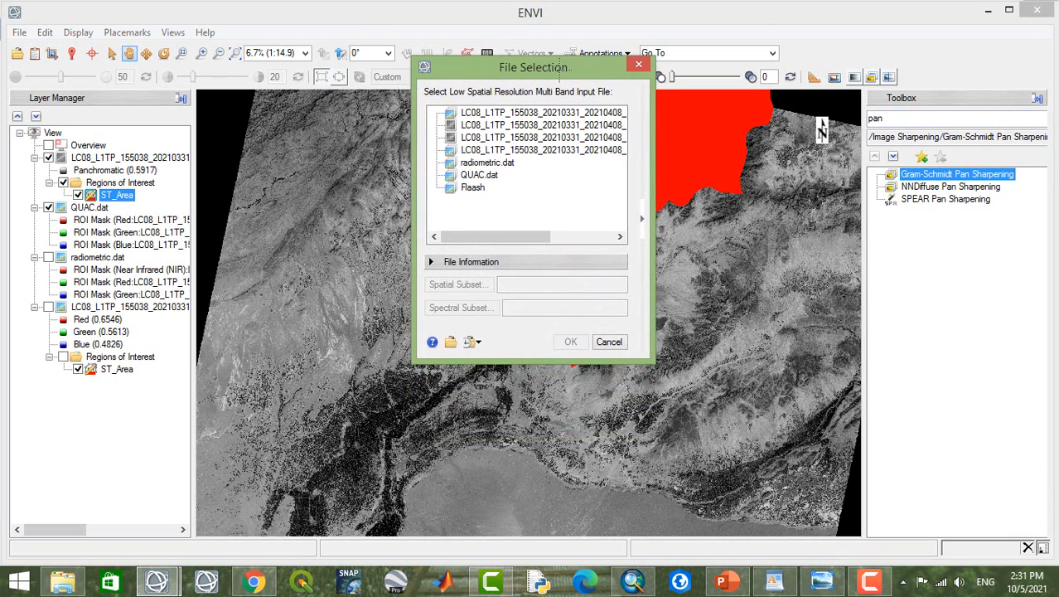
{"action": "left_click", "coordinate": [479, 164]}
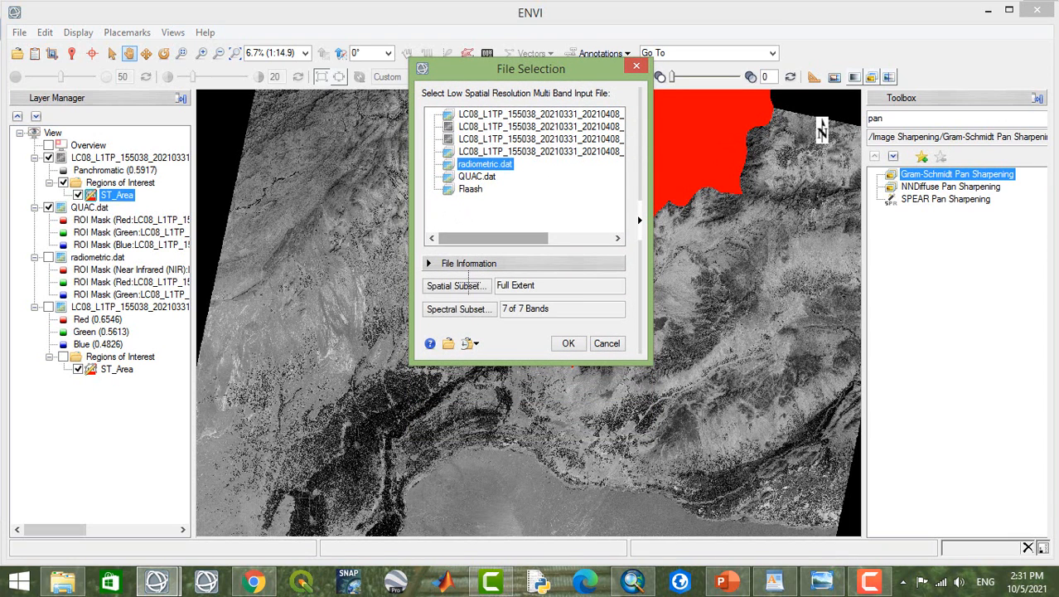
{"action": "left_click", "coordinate": [469, 176]}
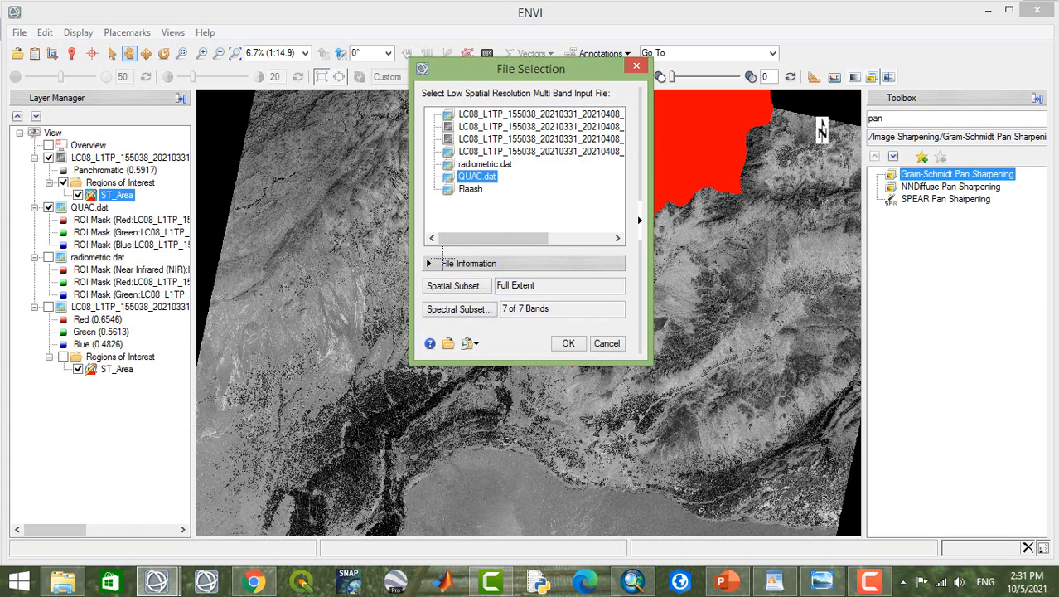
{"action": "left_click", "coordinate": [568, 343]}
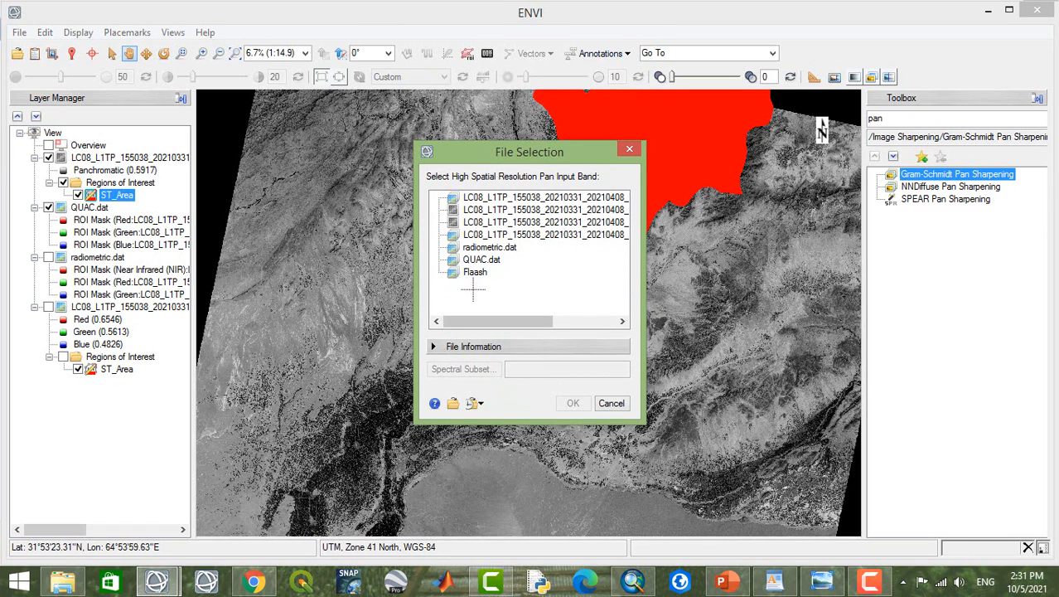
{"action": "left_click", "coordinate": [629, 149]}
Step: Start Gram-Schmidt Pan Sharpening with QUAC.dat as the low-resolution multiband input and the Landsat scene's panchromatic band as the high-resolution input
{"action": "double_click", "coordinate": [936, 172]}
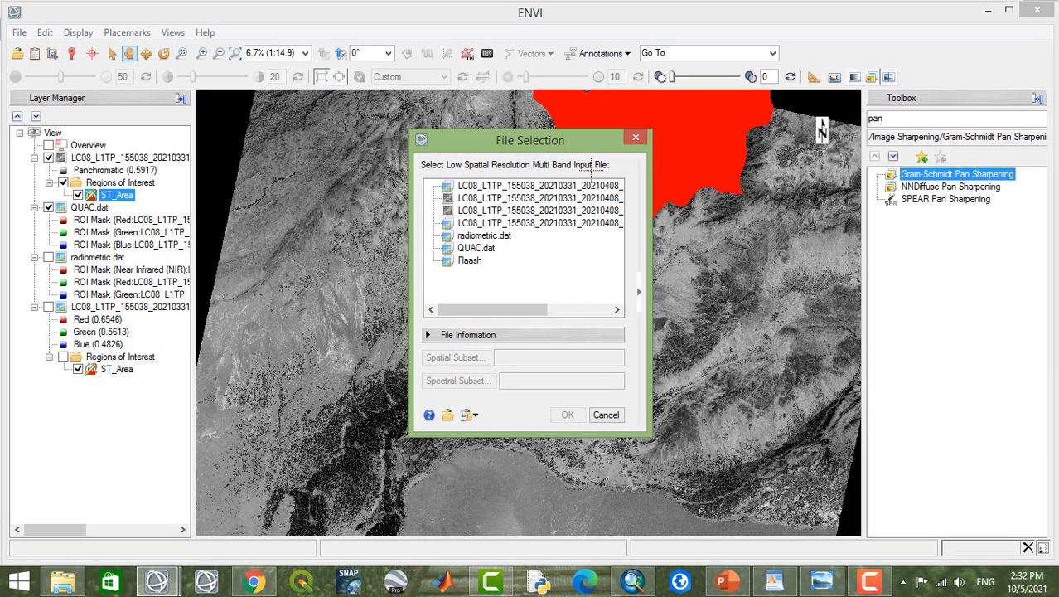
{"action": "left_click", "coordinate": [477, 247]}
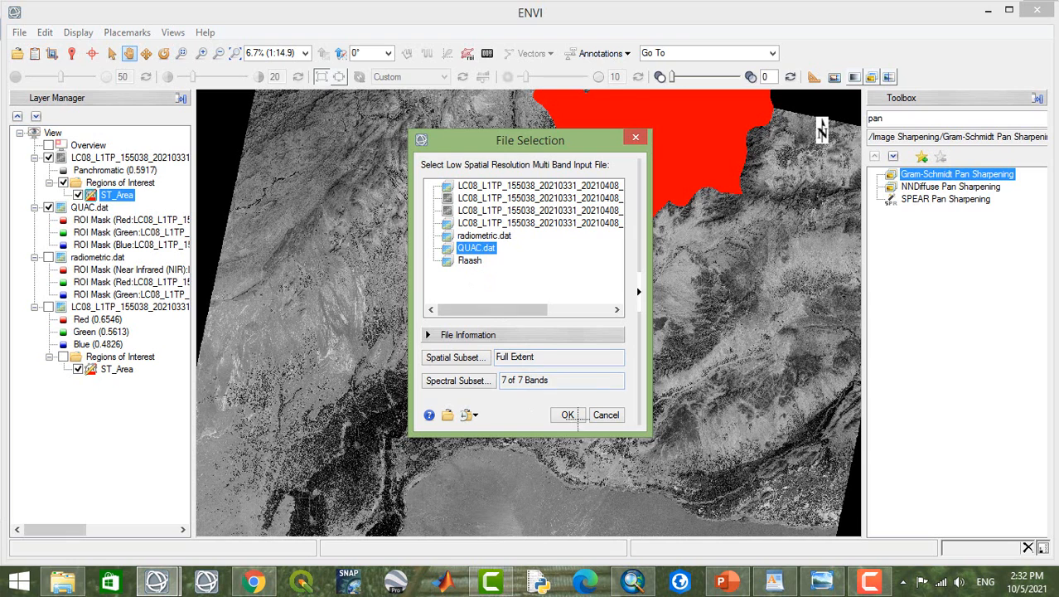
{"action": "left_click", "coordinate": [567, 415]}
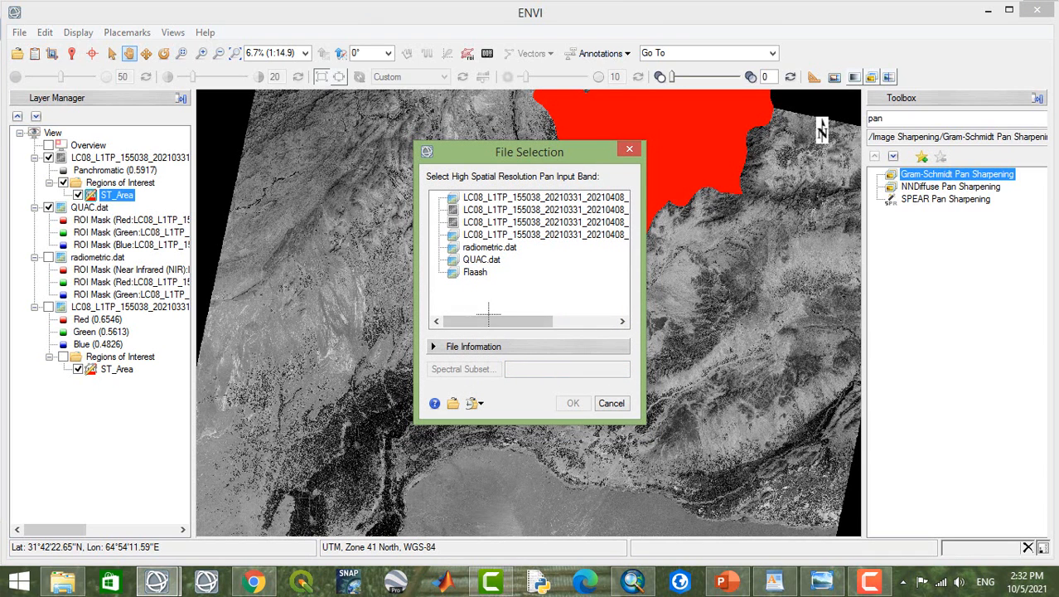
{"action": "left_click", "coordinate": [542, 210]}
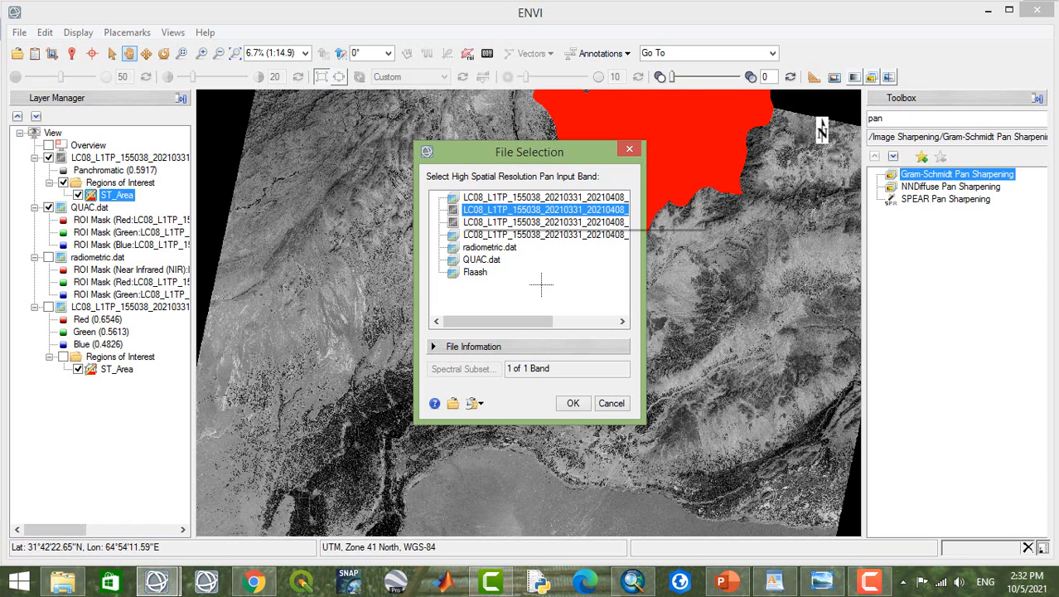
{"action": "left_click", "coordinate": [573, 402]}
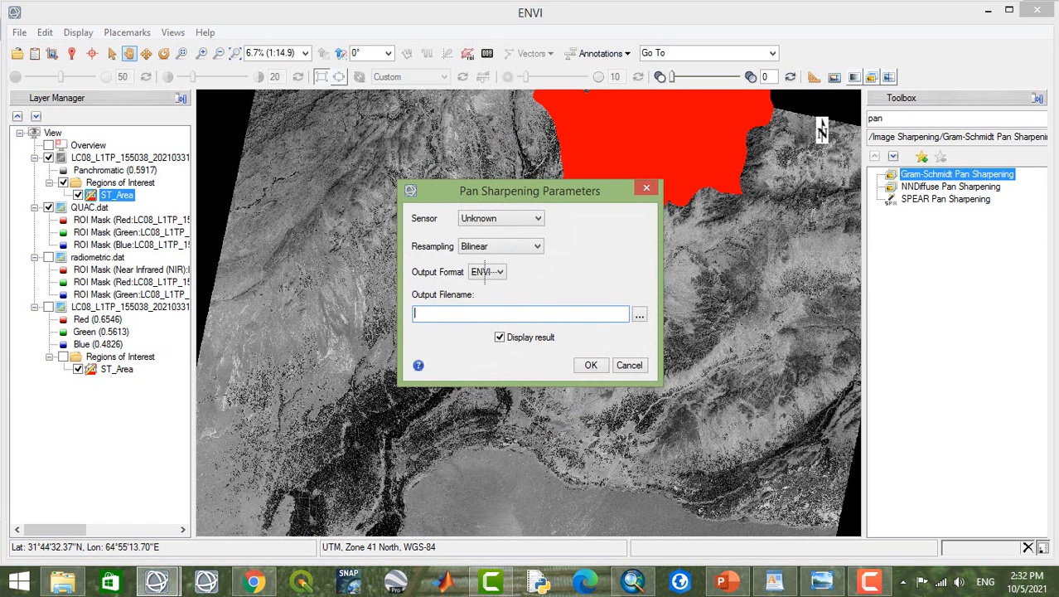
Step: Set the pan sharpening sensor to landsat8_oli, and keep Bilinear resampling and the ENVI output format
{"action": "left_click", "coordinate": [516, 218]}
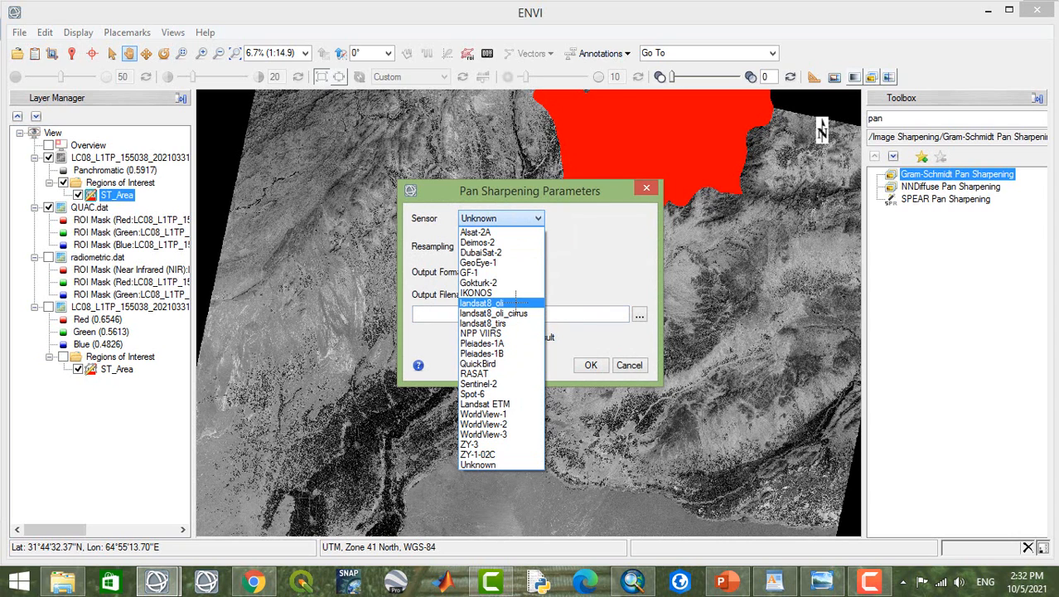
{"action": "left_click", "coordinate": [515, 303]}
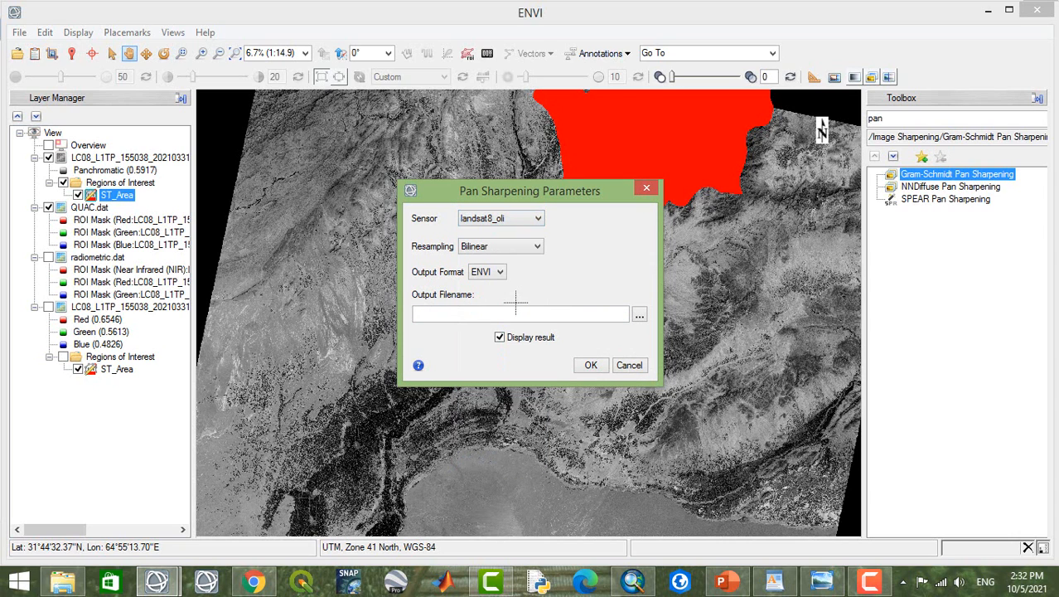
{"action": "left_click", "coordinate": [521, 246]}
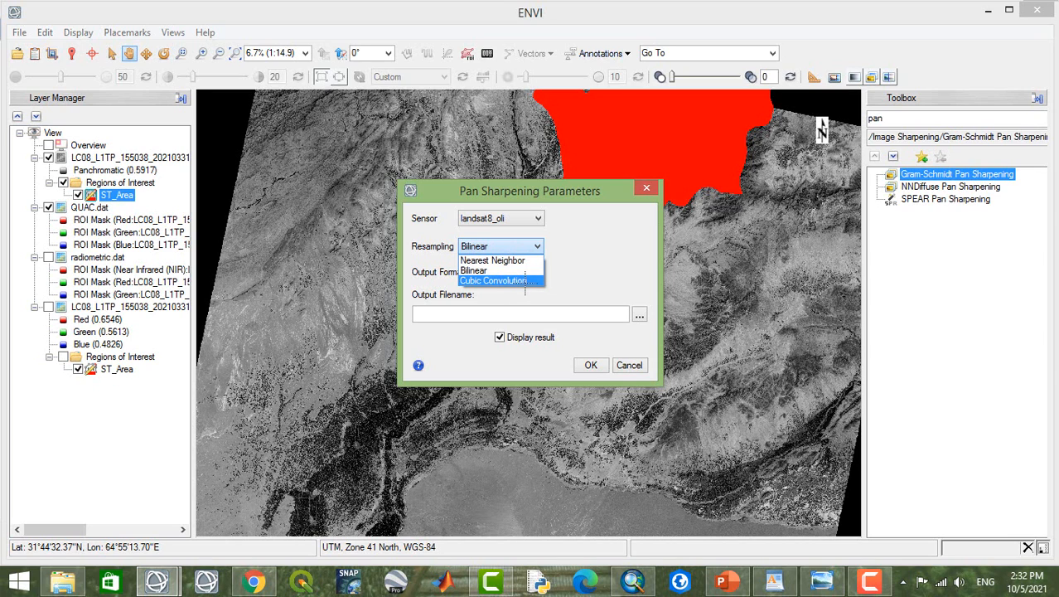
{"action": "left_click", "coordinate": [571, 255]}
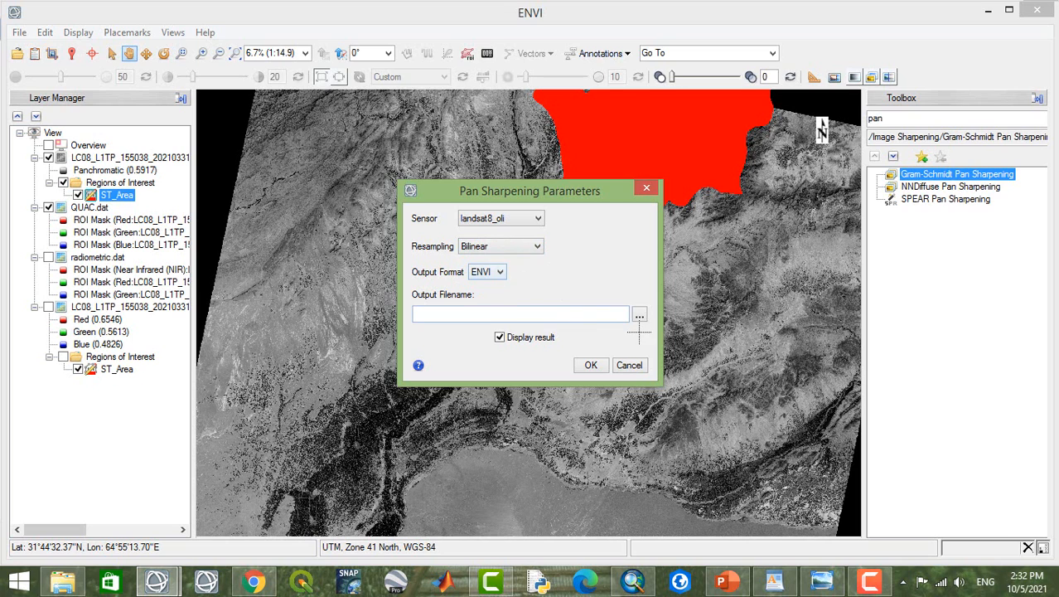
{"action": "left_click", "coordinate": [499, 271]}
{"action": "left_click", "coordinate": [500, 271]}
Step: Name the output file pansharp in the preprodessing folder and run the pan sharpening with the result displayed
{"action": "left_click", "coordinate": [639, 314]}
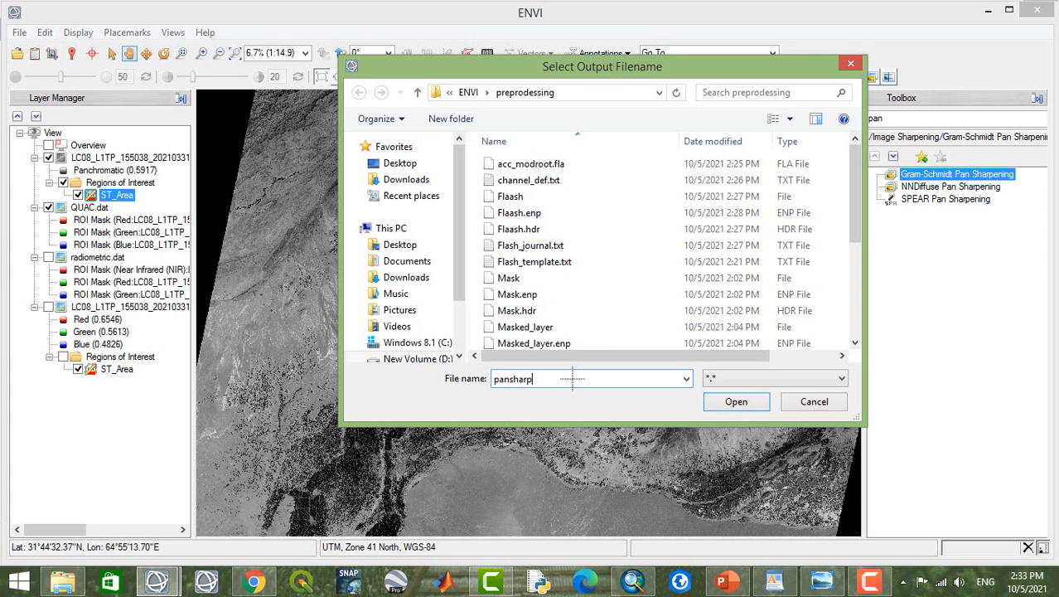
{"action": "left_click", "coordinate": [726, 401]}
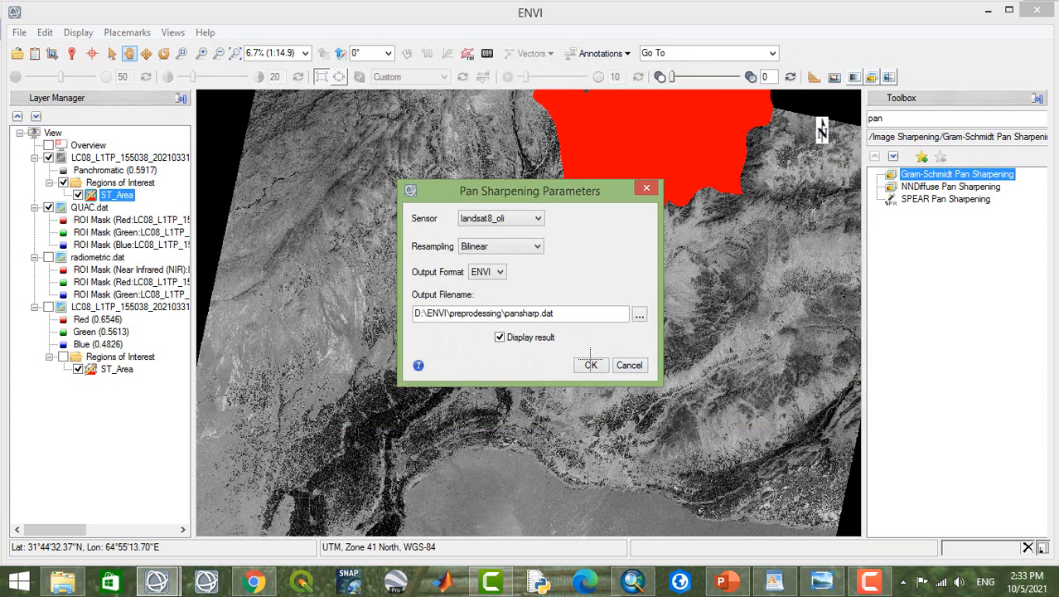
{"action": "left_click", "coordinate": [592, 364]}
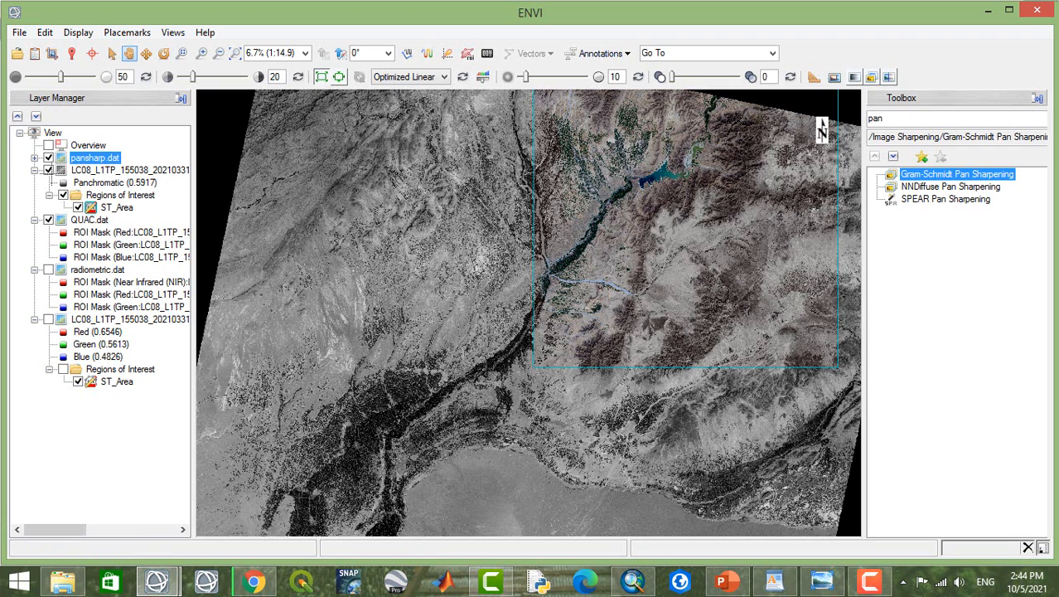
Step: Hide the panchromatic layer and inspect pansharp.dat around the reservoir and along the river to the southwest
{"action": "left_click", "coordinate": [48, 170]}
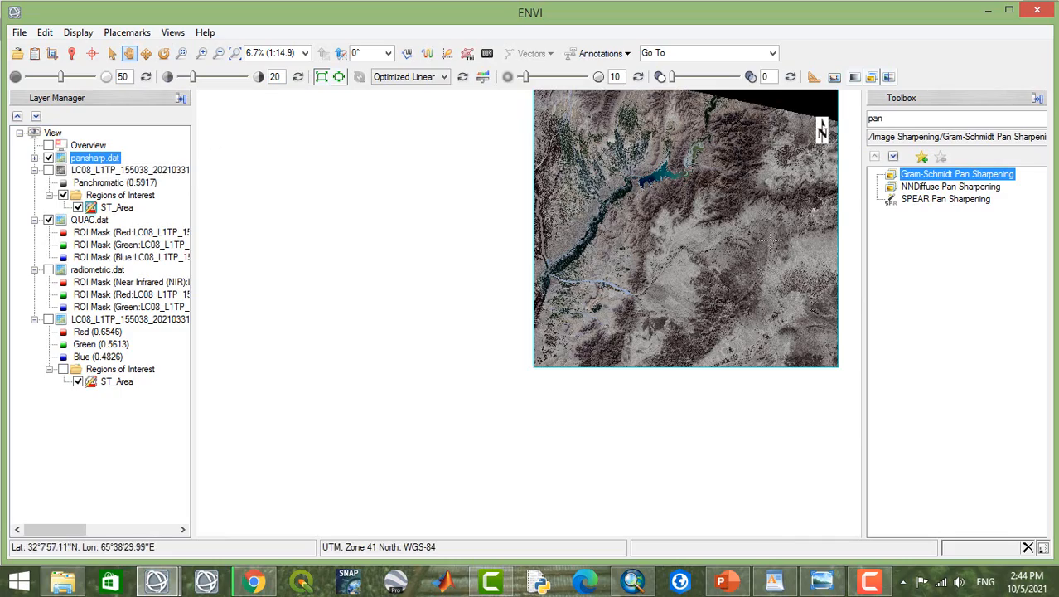
{"action": "left_click_drag", "start_coordinate": [716, 222], "coordinate": [583, 344]}
{"action": "scroll", "coordinate": [583, 339], "scroll_direction": "up", "scroll_amount": 5}
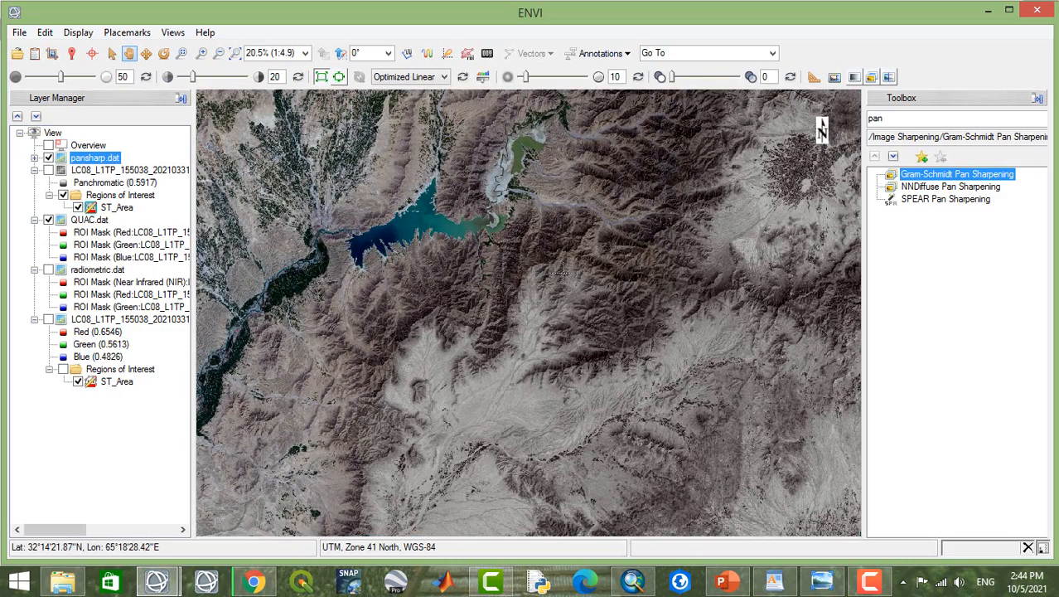
{"action": "left_click_drag", "start_coordinate": [476, 333], "coordinate": [634, 251]}
{"action": "left_click_drag", "start_coordinate": [529, 284], "coordinate": [651, 305]}
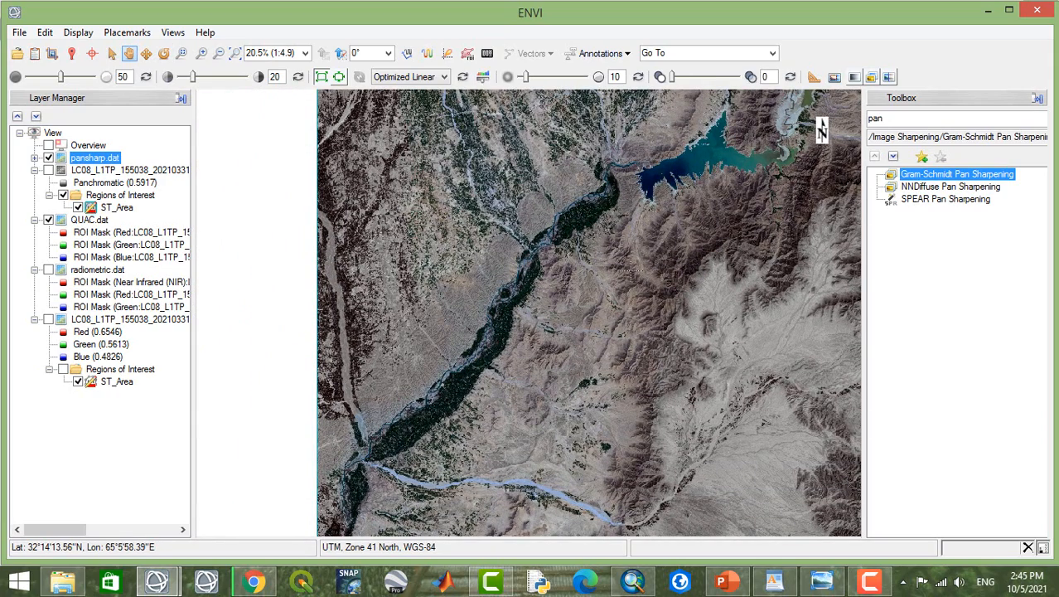
Step: Survey pansharp.dat across the mountains to its southern edge and back to the reservoir, and inspect the terrain there more closely
{"action": "left_click_drag", "start_coordinate": [655, 321], "coordinate": [583, 195]}
{"action": "left_click_drag", "start_coordinate": [653, 355], "coordinate": [555, 246]}
{"action": "left_click_drag", "start_coordinate": [673, 328], "coordinate": [599, 280]}
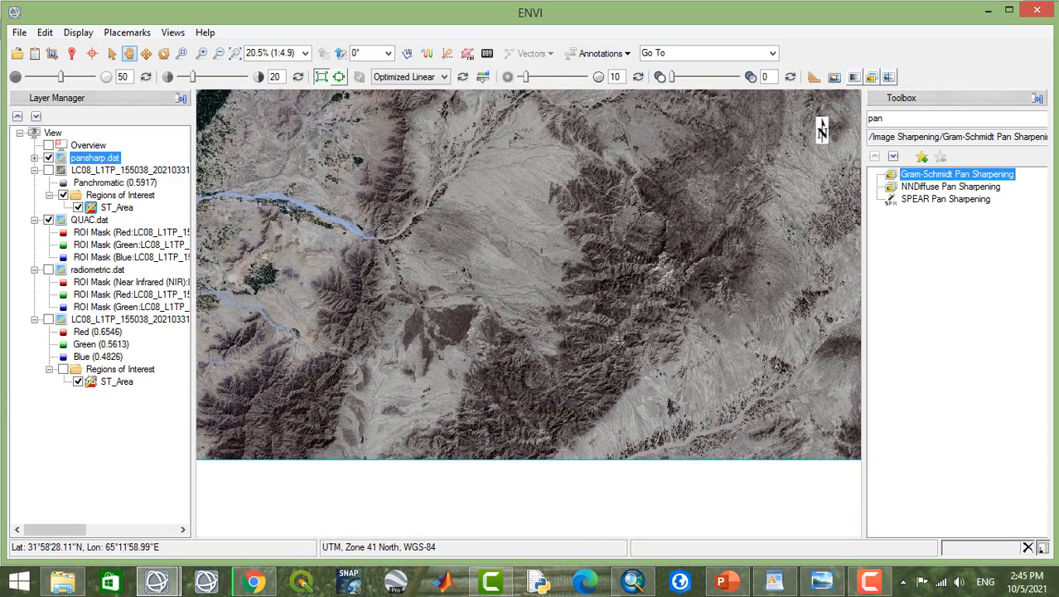
{"action": "left_click_drag", "start_coordinate": [500, 297], "coordinate": [618, 360]}
{"action": "left_click_drag", "start_coordinate": [550, 253], "coordinate": [598, 394]}
{"action": "left_click_drag", "start_coordinate": [562, 333], "coordinate": [593, 356]}
{"action": "left_click_drag", "start_coordinate": [607, 269], "coordinate": [522, 292]}
{"action": "left_click_drag", "start_coordinate": [590, 273], "coordinate": [538, 243]}
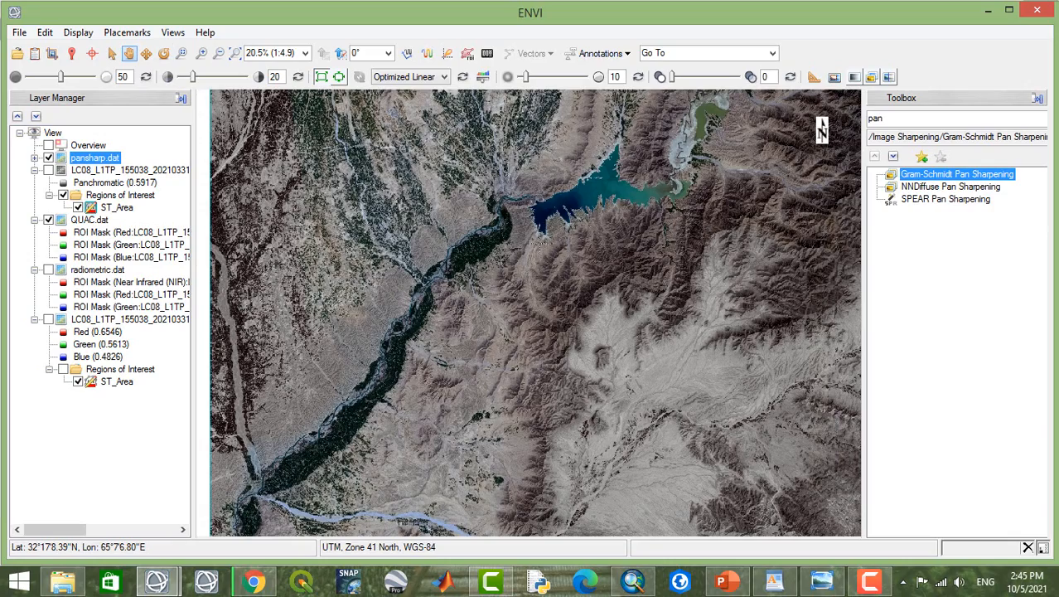
{"action": "scroll", "coordinate": [588, 284], "scroll_direction": "up", "scroll_amount": 2}
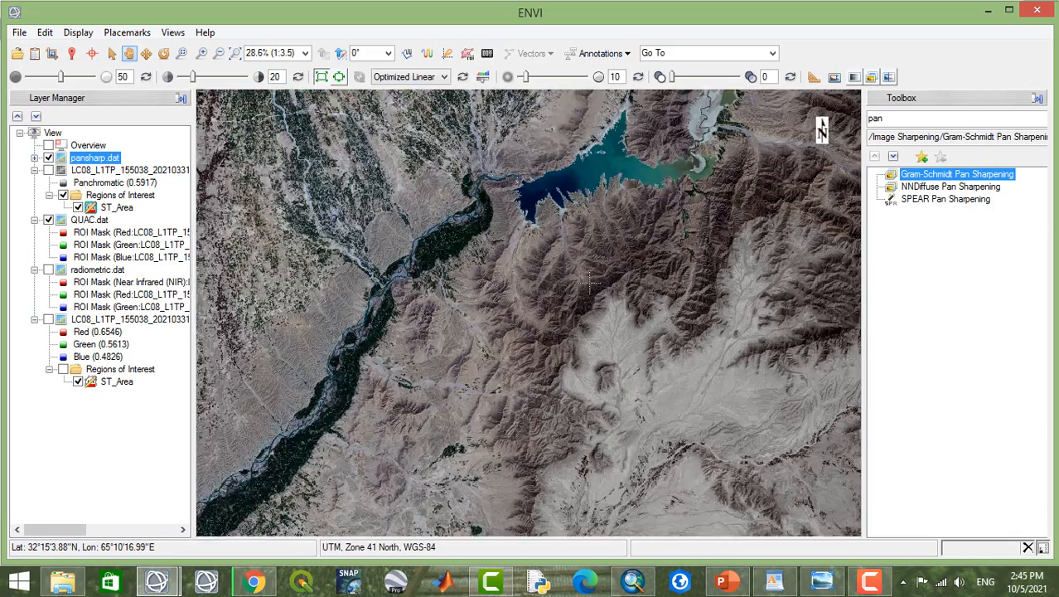
{"action": "scroll", "coordinate": [589, 283], "scroll_direction": "down", "scroll_amount": 1}
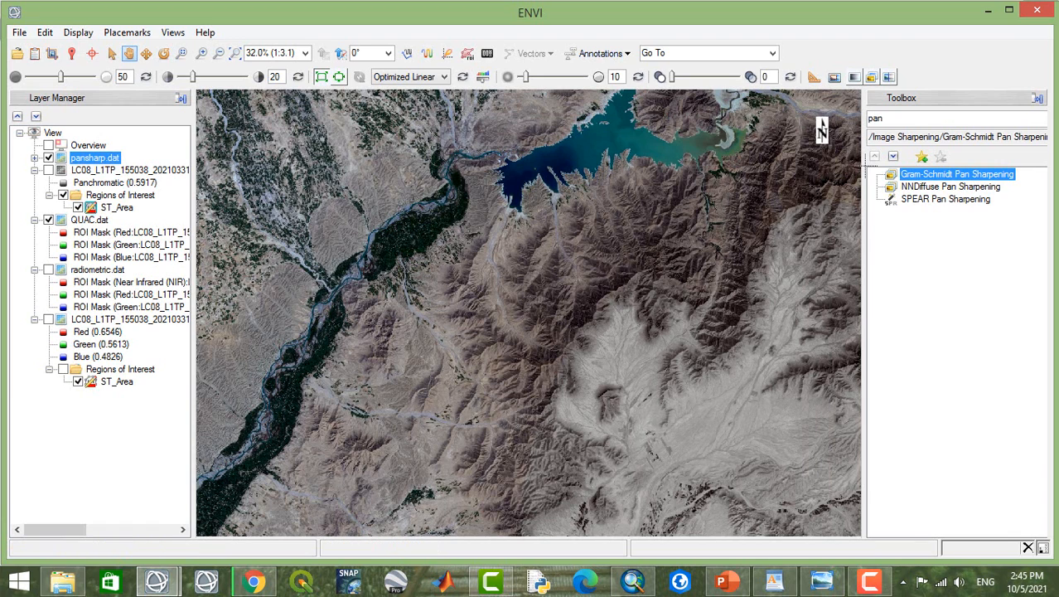
Step: Clear the Toolbox search to list all tool categories again
{"action": "double_click", "coordinate": [916, 119]}
{"action": "key", "text": "BackSpace"}
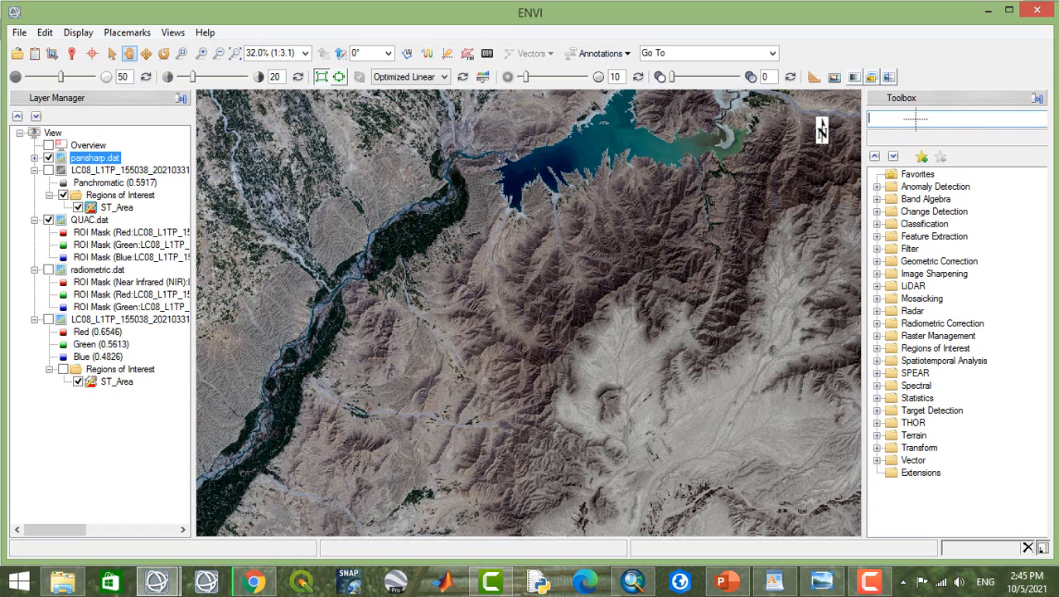
Step: Set up Subset Data from ROIs on the panchromatic Landsat image, using the ST_Area ROI and masking pixels outside it
{"action": "type", "text": "subset"}
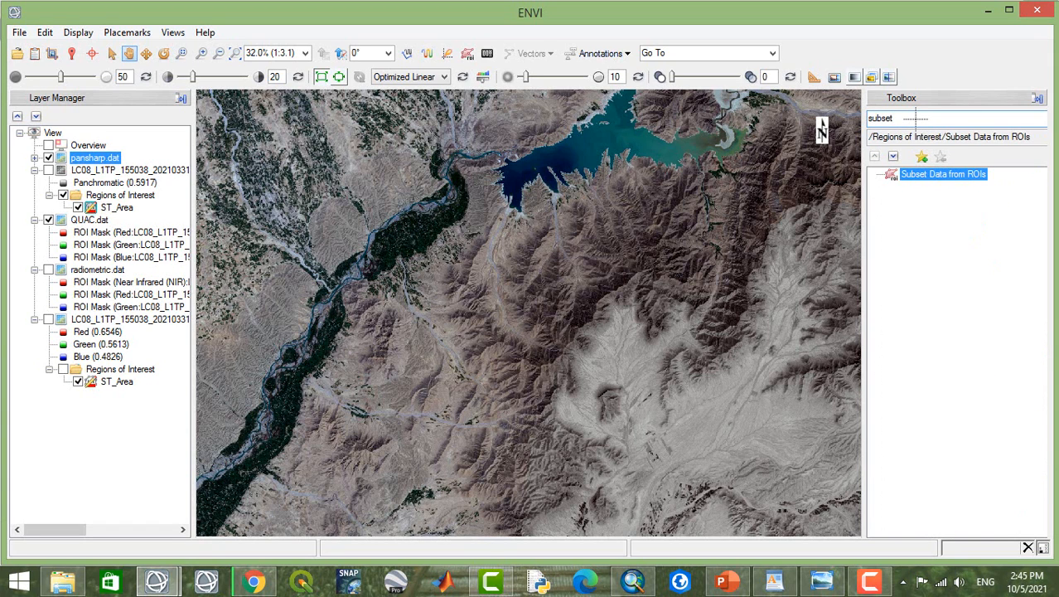
{"action": "double_click", "coordinate": [965, 178]}
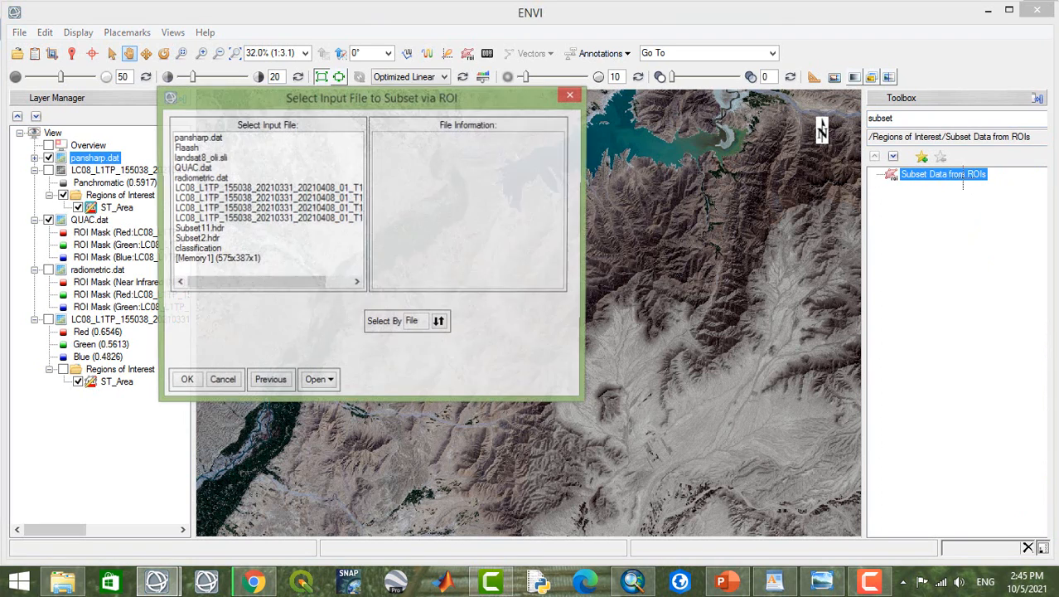
{"action": "left_click", "coordinate": [236, 198]}
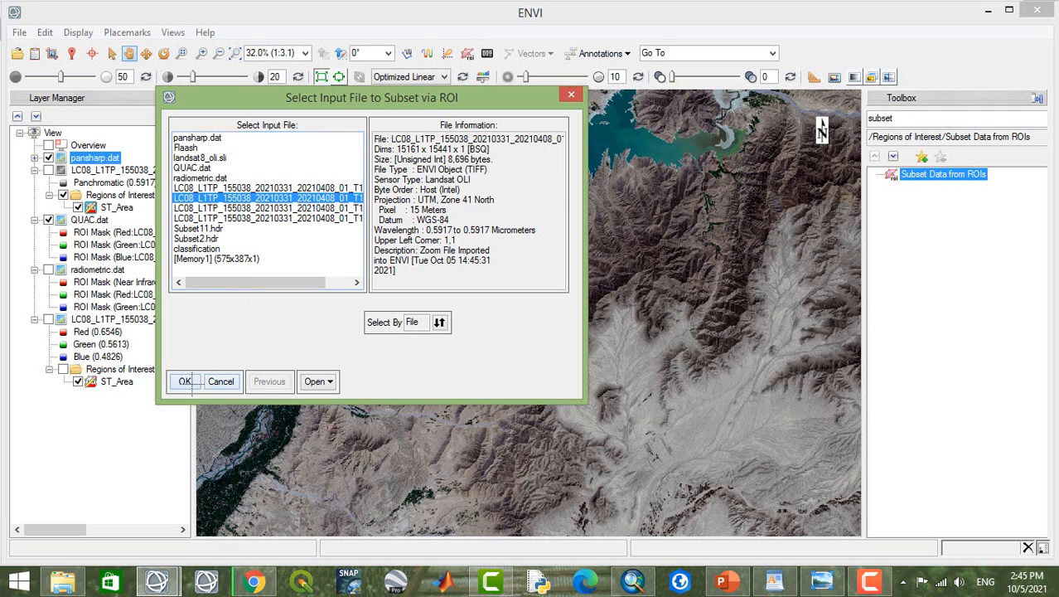
{"action": "left_click", "coordinate": [184, 382]}
{"action": "left_click", "coordinate": [400, 151]}
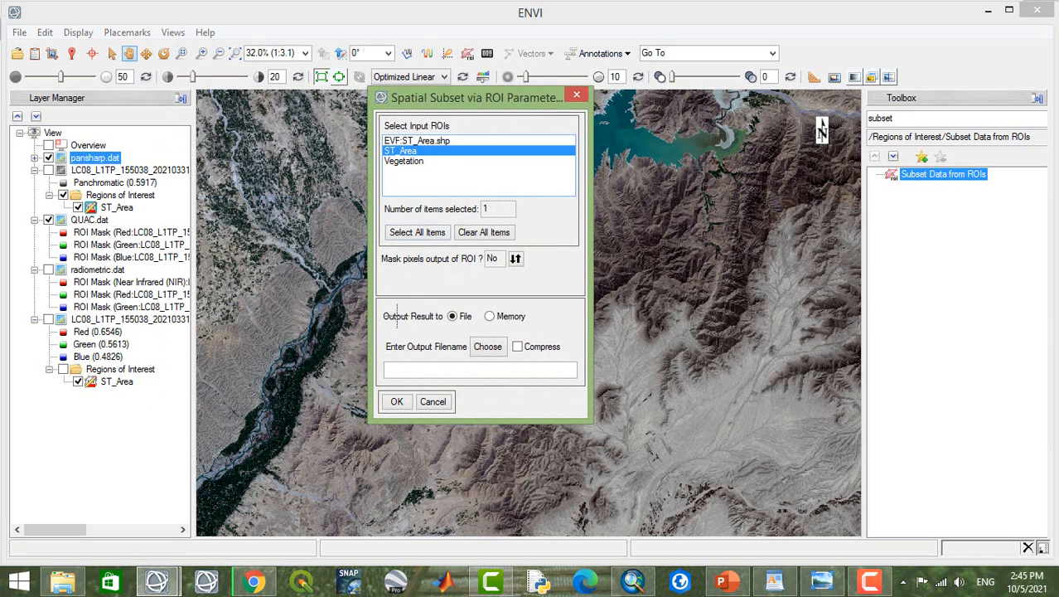
{"action": "left_click", "coordinate": [515, 259]}
Step: Name the output PanSubset in the preprodessing folder and run the ROI subset
{"action": "left_click", "coordinate": [474, 346]}
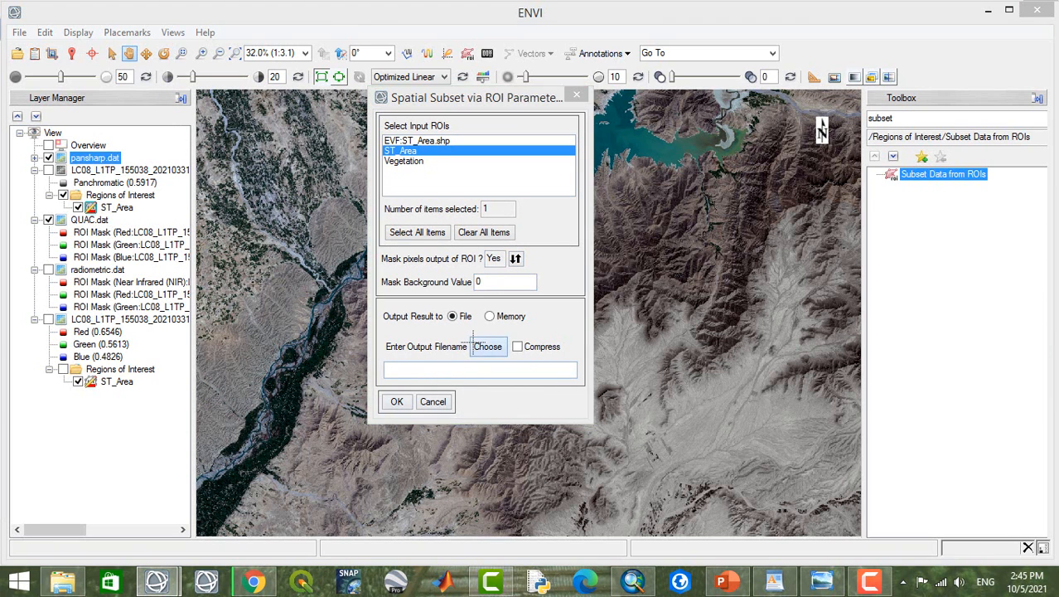
{"action": "left_click_drag", "start_coordinate": [891, 218], "coordinate": [908, 366]}
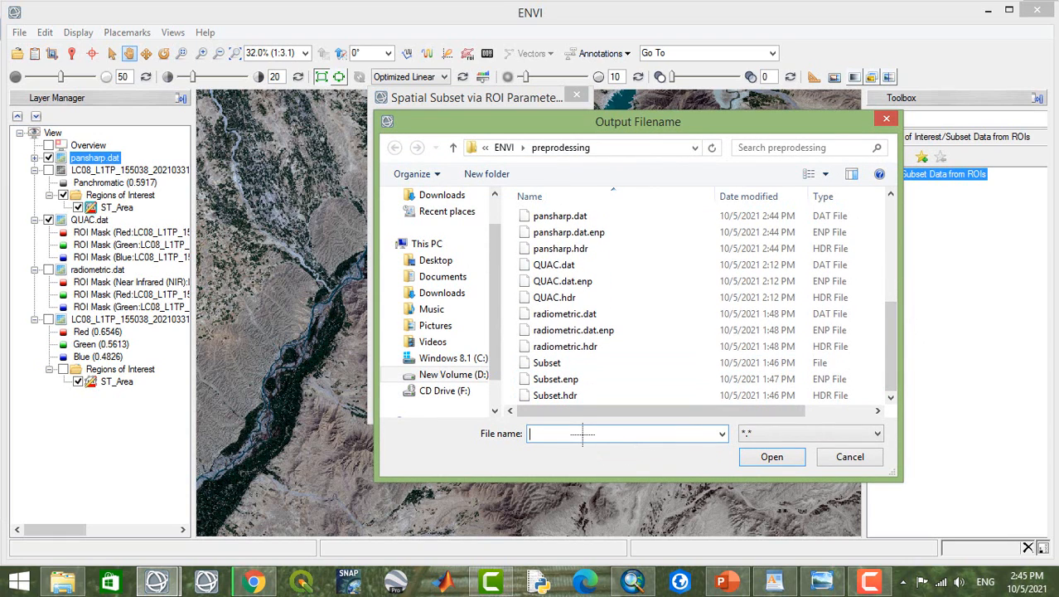
{"action": "type", "text": "P"}
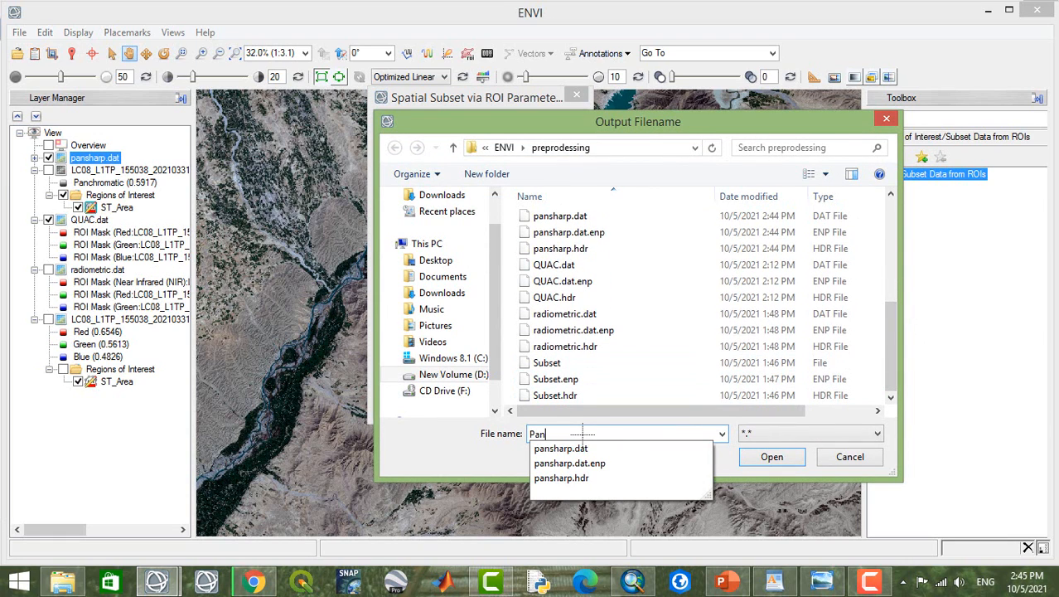
{"action": "type", "text": "anSubset"}
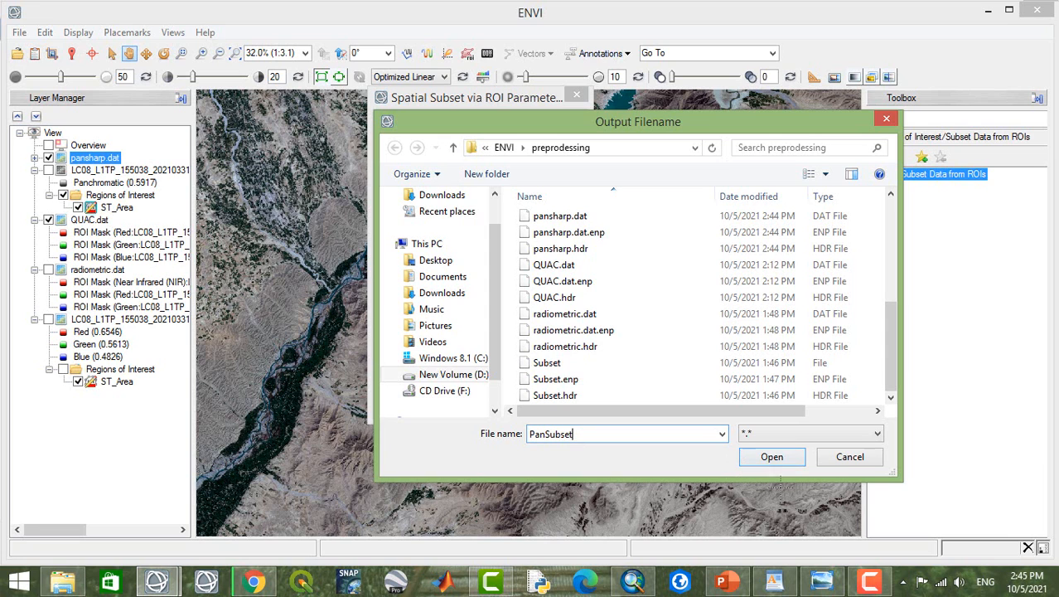
{"action": "left_click", "coordinate": [771, 458]}
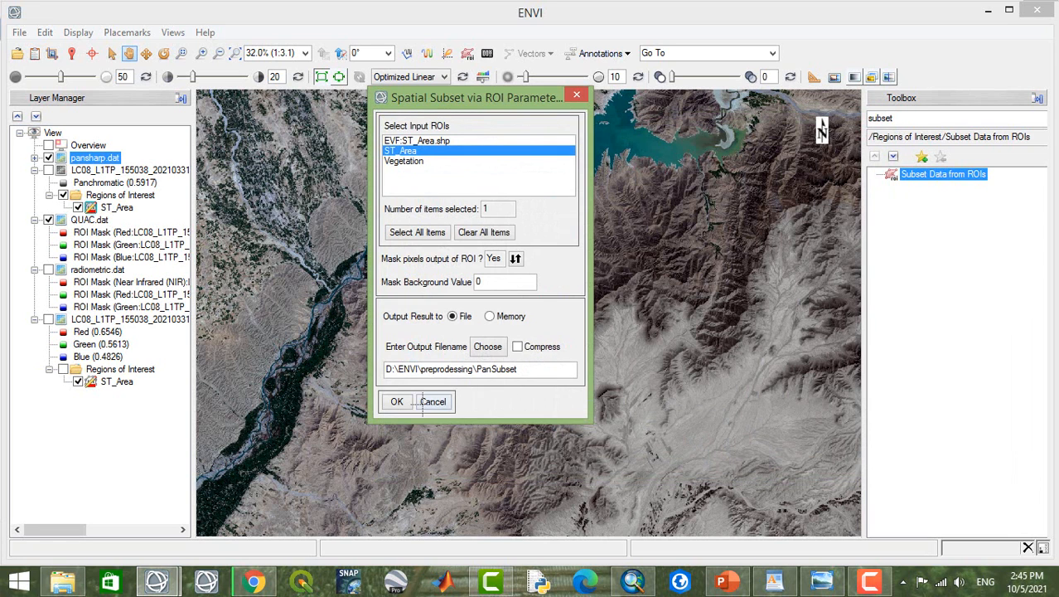
{"action": "left_click", "coordinate": [397, 401]}
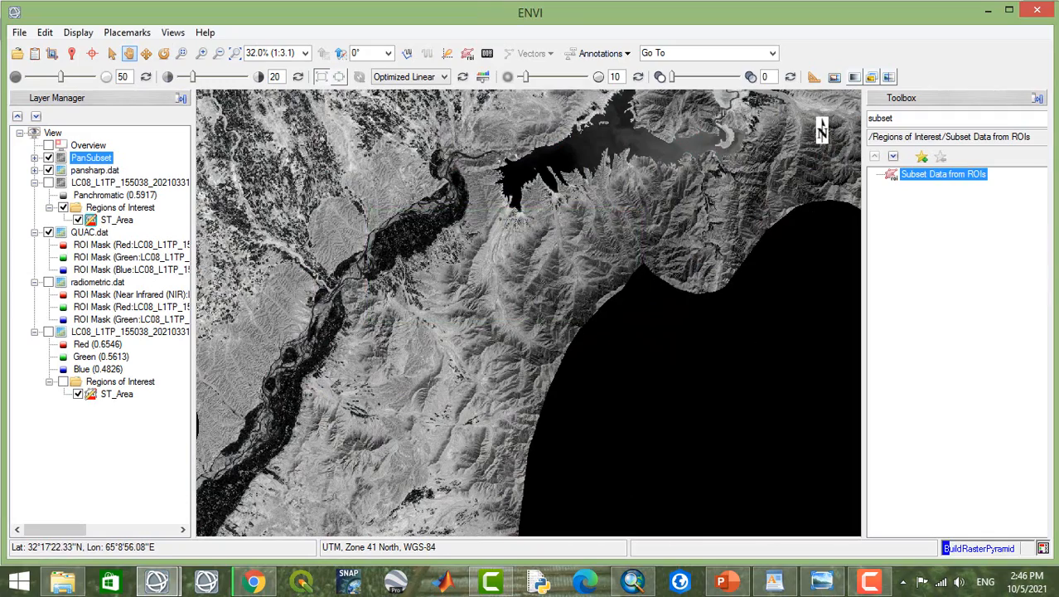
Step: Start Radiometric Calibration with PanSubset as the input file
{"action": "scroll", "coordinate": [559, 277], "scroll_direction": "up", "scroll_amount": 1}
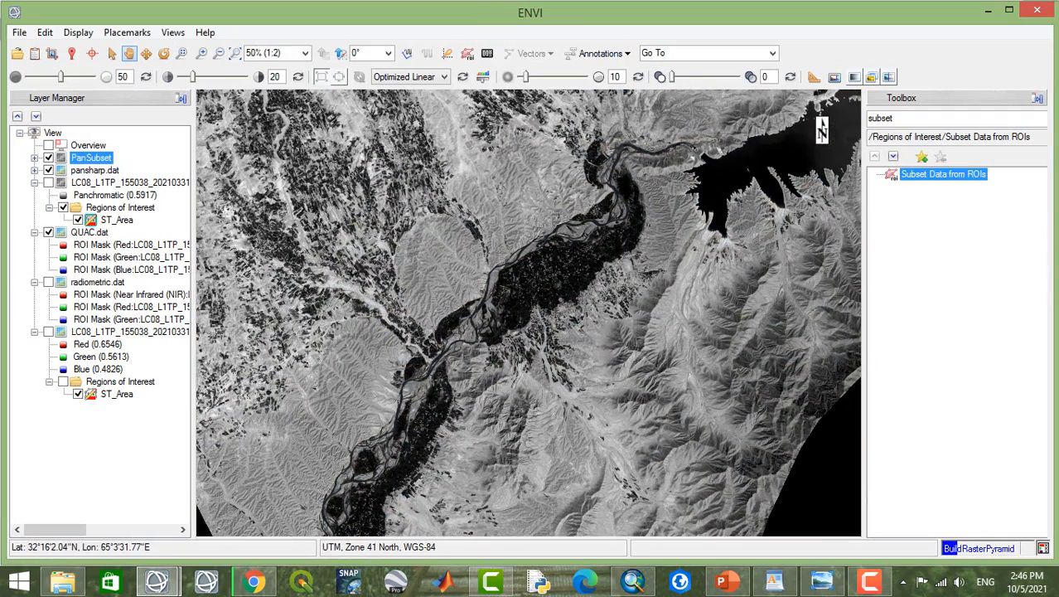
{"action": "scroll", "coordinate": [530, 314], "scroll_direction": "down", "scroll_amount": 1}
{"action": "scroll", "coordinate": [527, 315], "scroll_direction": "up", "scroll_amount": 1}
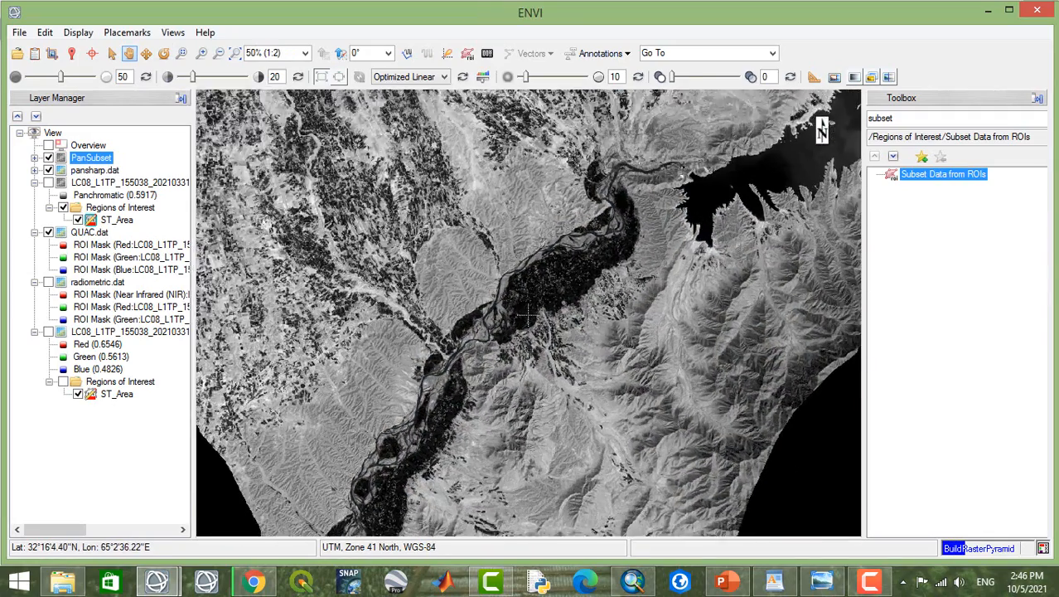
{"action": "scroll", "coordinate": [527, 315], "scroll_direction": "down", "scroll_amount": 4}
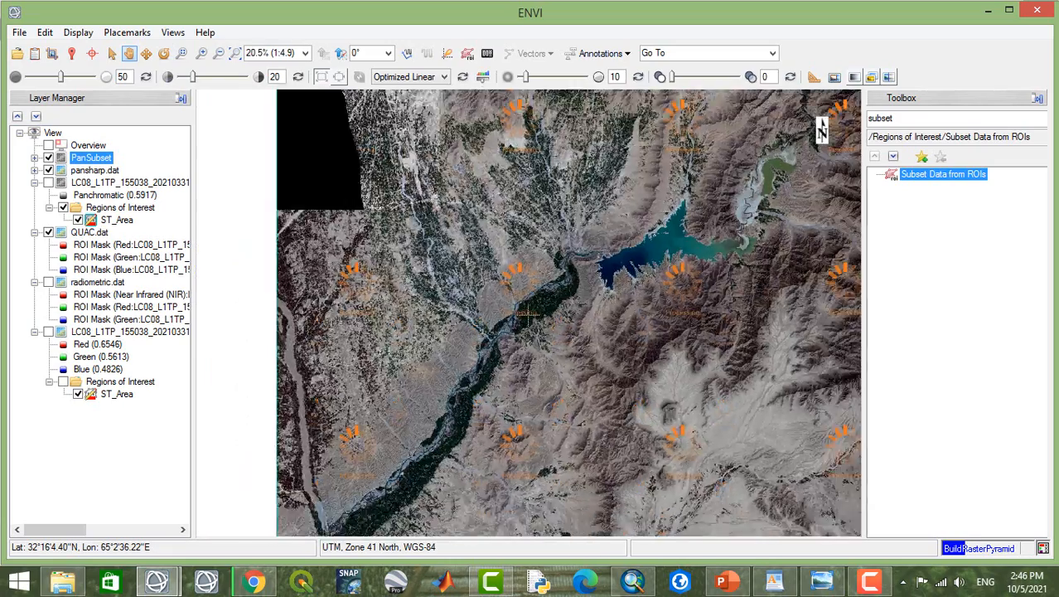
{"action": "scroll", "coordinate": [527, 314], "scroll_direction": "down", "scroll_amount": 5}
{"action": "double_click", "coordinate": [928, 120]}
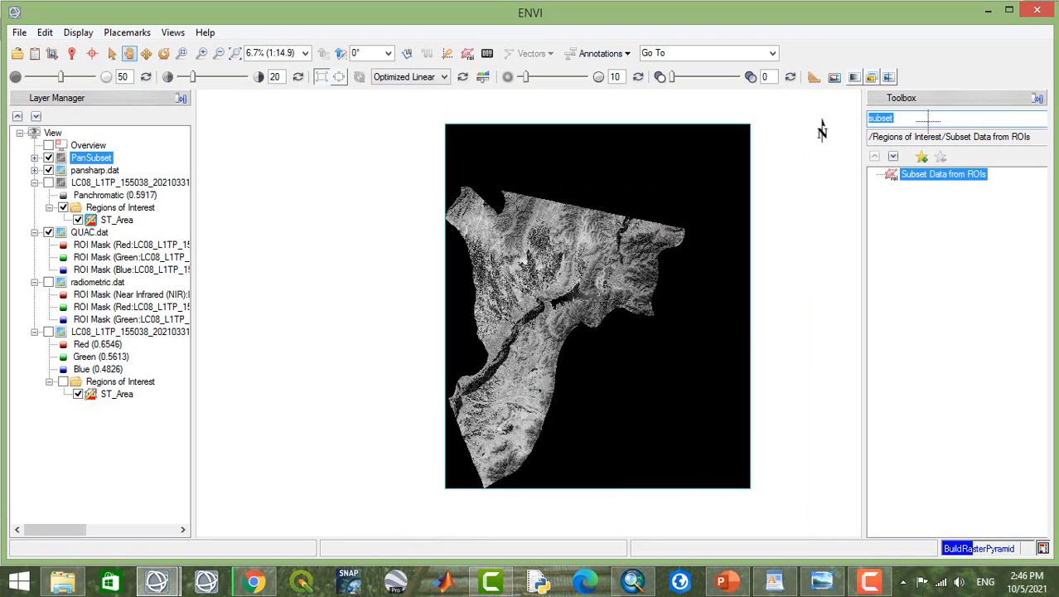
{"action": "key", "text": "BackSpace"}
{"action": "type", "text": "radio"}
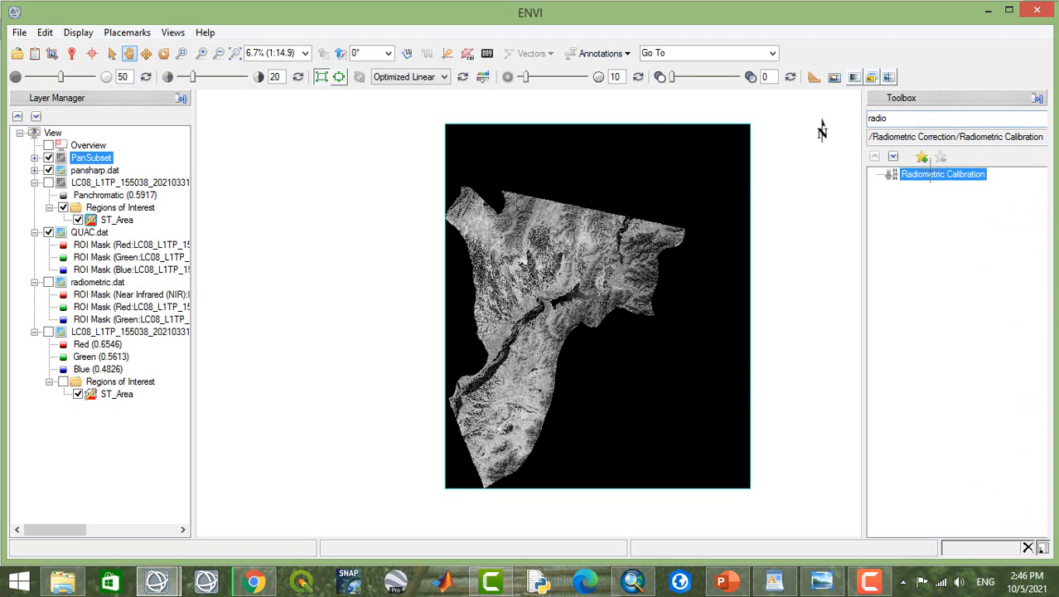
{"action": "double_click", "coordinate": [929, 175]}
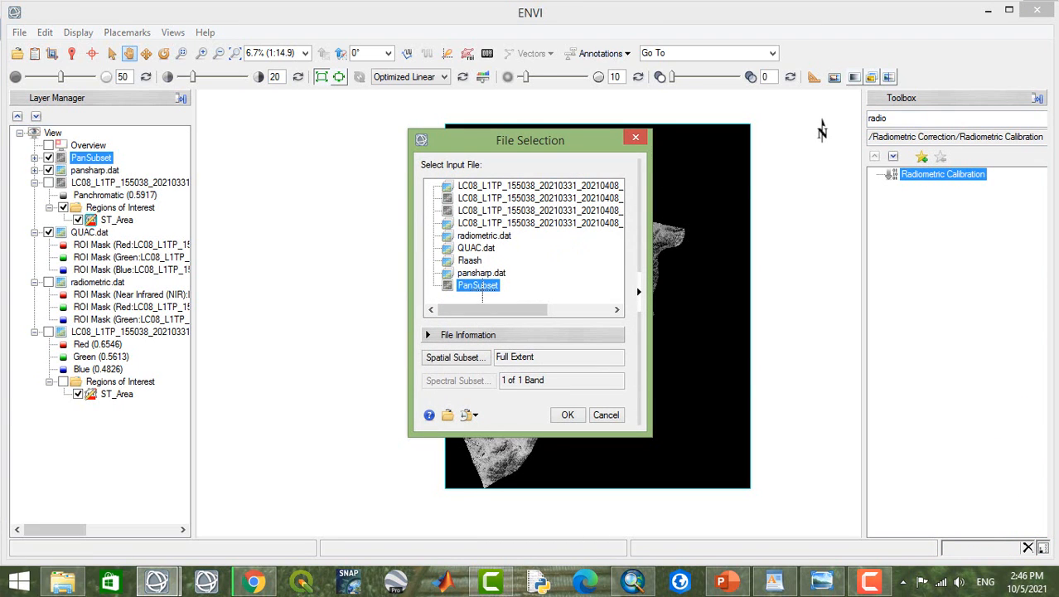
{"action": "left_click", "coordinate": [567, 414]}
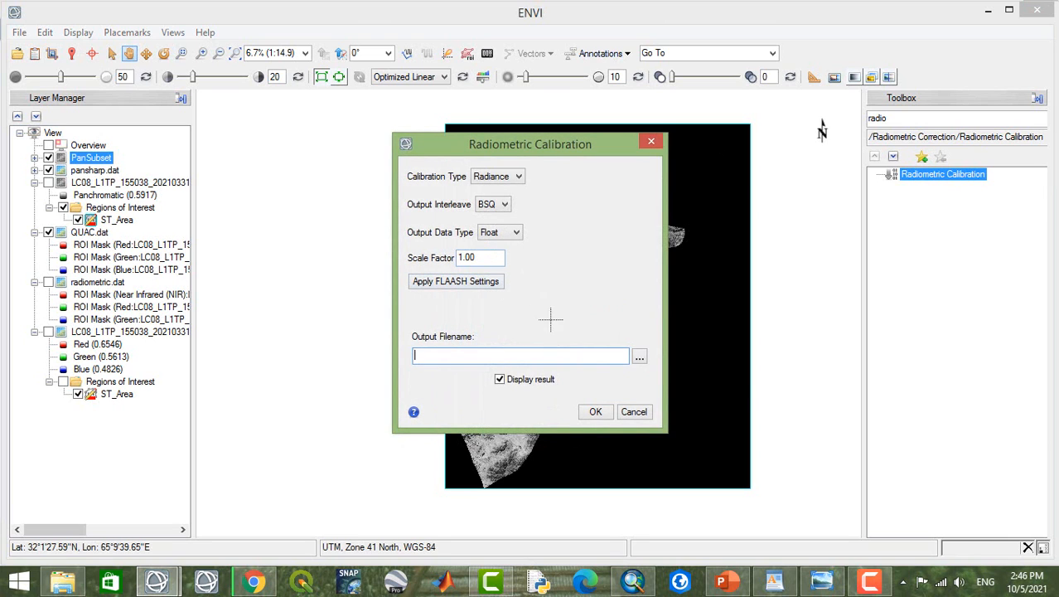
Step: Name the calibration output Rad_pan in the preprodessing folder and run the radiance calibration with the result displayed
{"action": "left_click", "coordinate": [639, 357]}
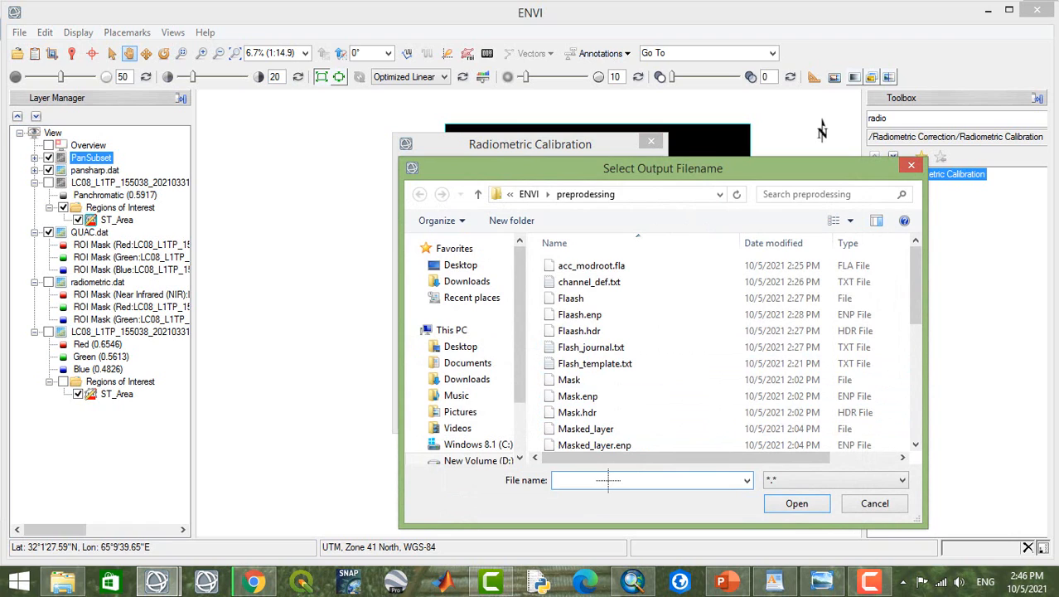
{"action": "type", "text": "Rad"}
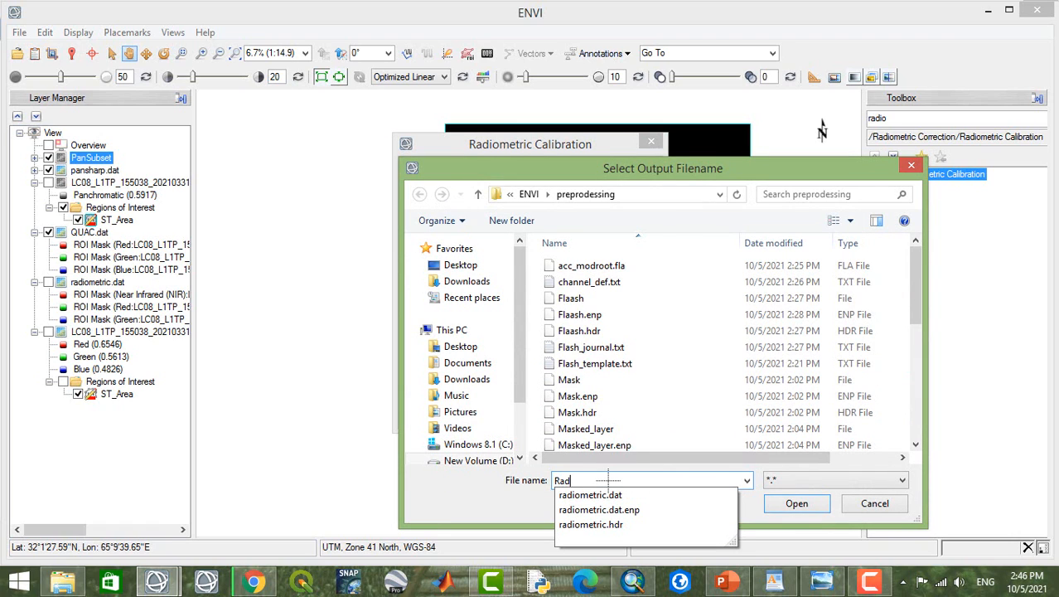
{"action": "type", "text": "_pan"}
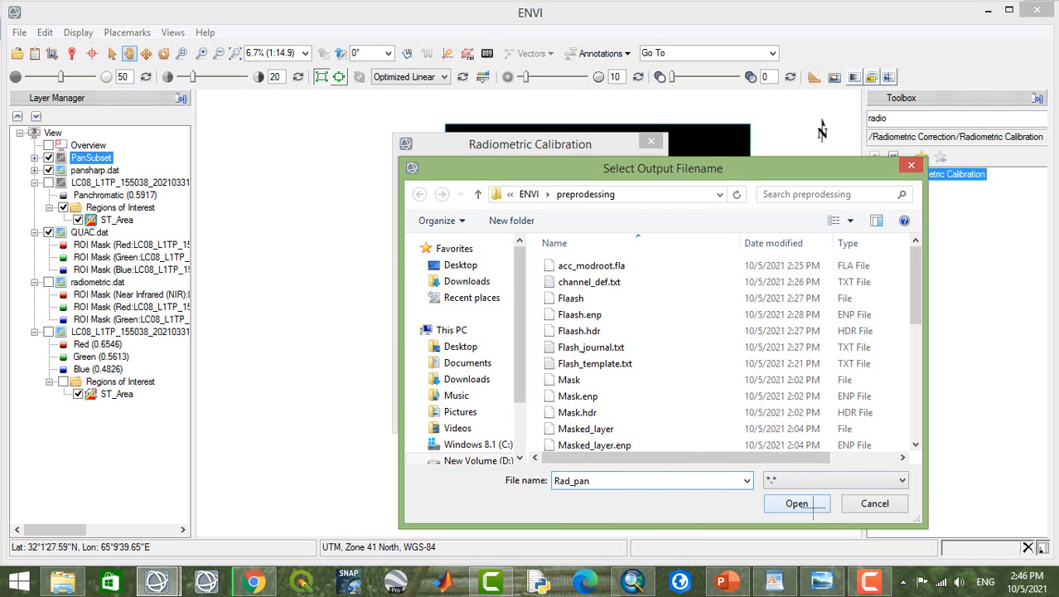
{"action": "left_click", "coordinate": [810, 503]}
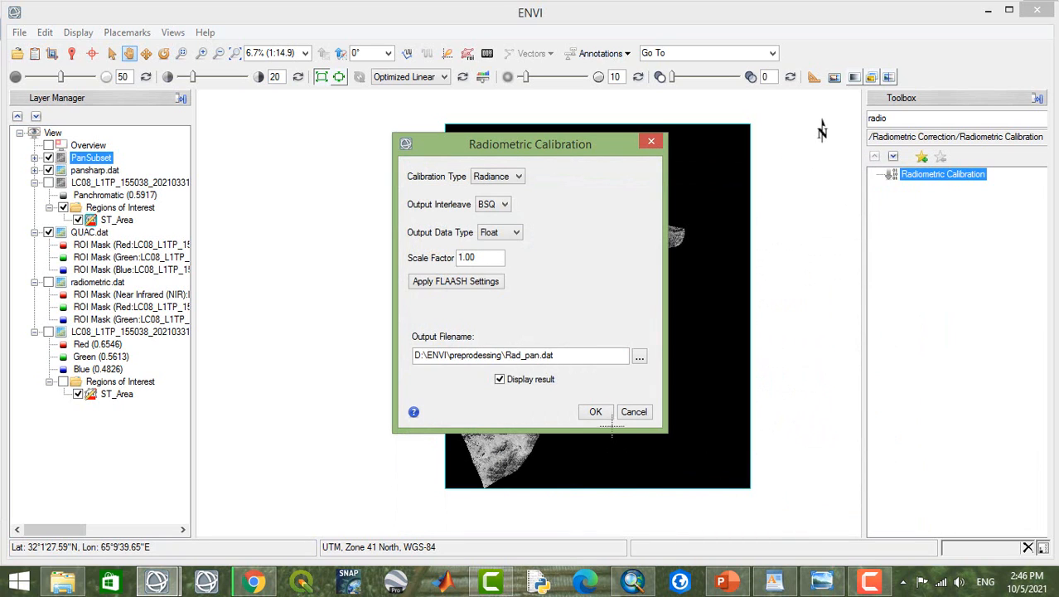
{"action": "left_click", "coordinate": [595, 412]}
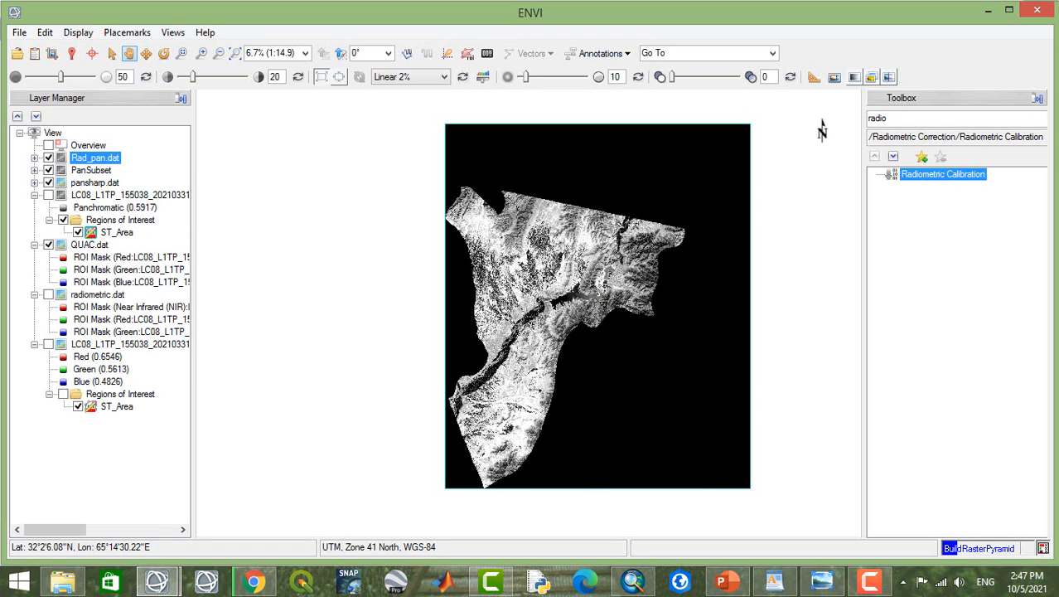
Step: Hide the PanSubset and pansharp.dat layers, inspect Rad_pan.dat around the river and reservoir, and toggle QUAC.dat off and on
{"action": "left_click", "coordinate": [49, 169]}
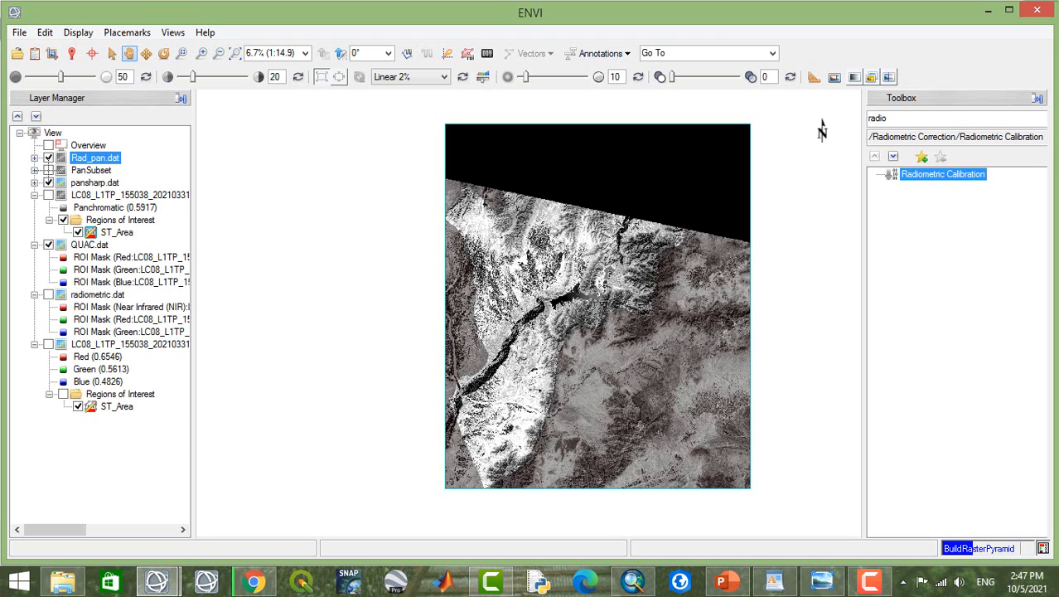
{"action": "left_click", "coordinate": [48, 182]}
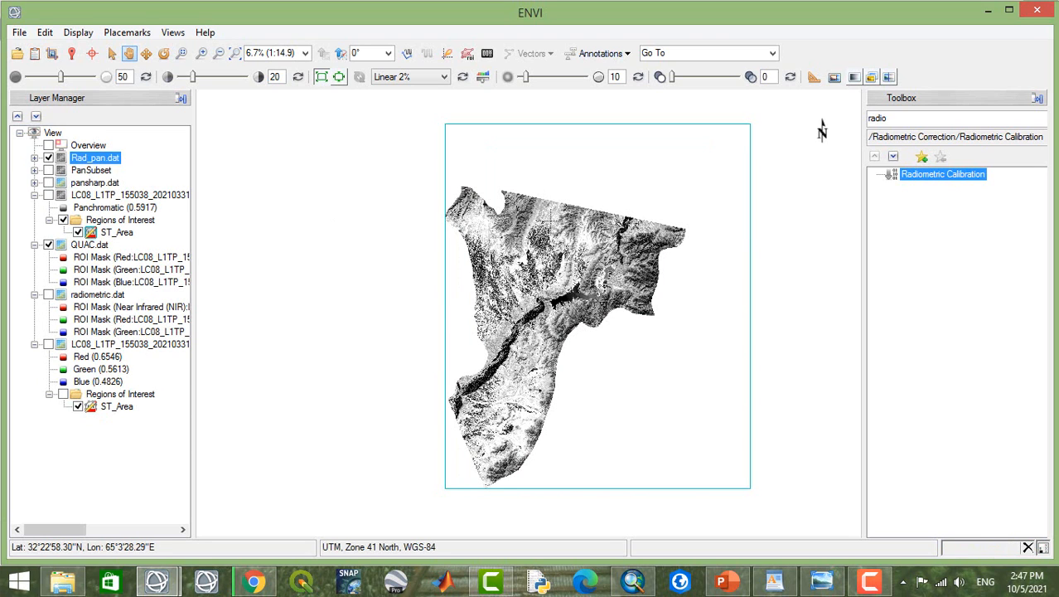
{"action": "left_click_drag", "start_coordinate": [539, 307], "coordinate": [507, 246]}
{"action": "scroll", "coordinate": [507, 246], "scroll_direction": "up", "scroll_amount": 3}
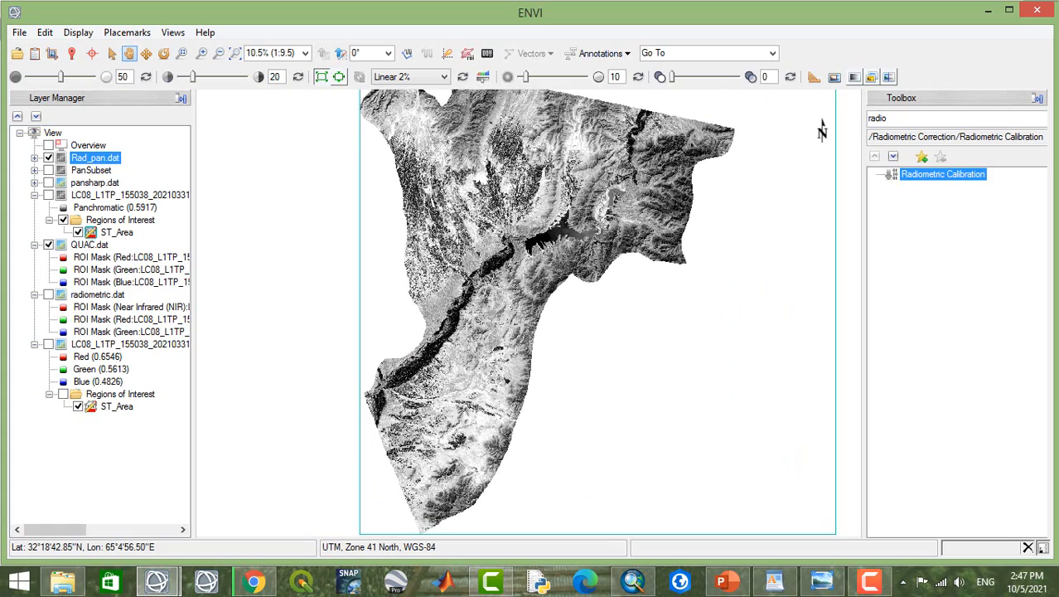
{"action": "scroll", "coordinate": [499, 249], "scroll_direction": "up", "scroll_amount": 5}
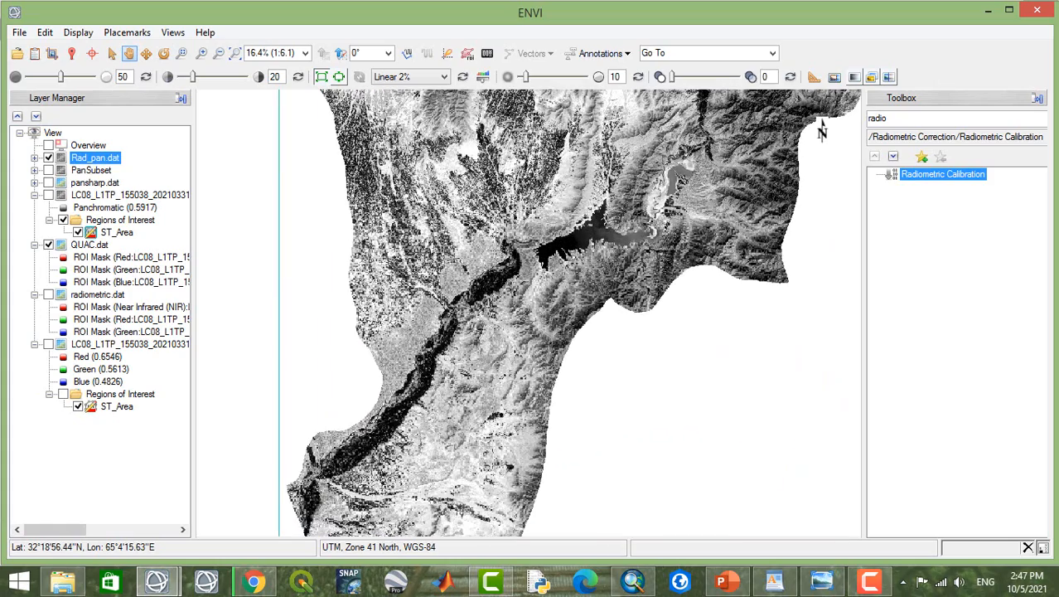
{"action": "scroll", "coordinate": [821, 124], "scroll_direction": "down", "scroll_amount": 7}
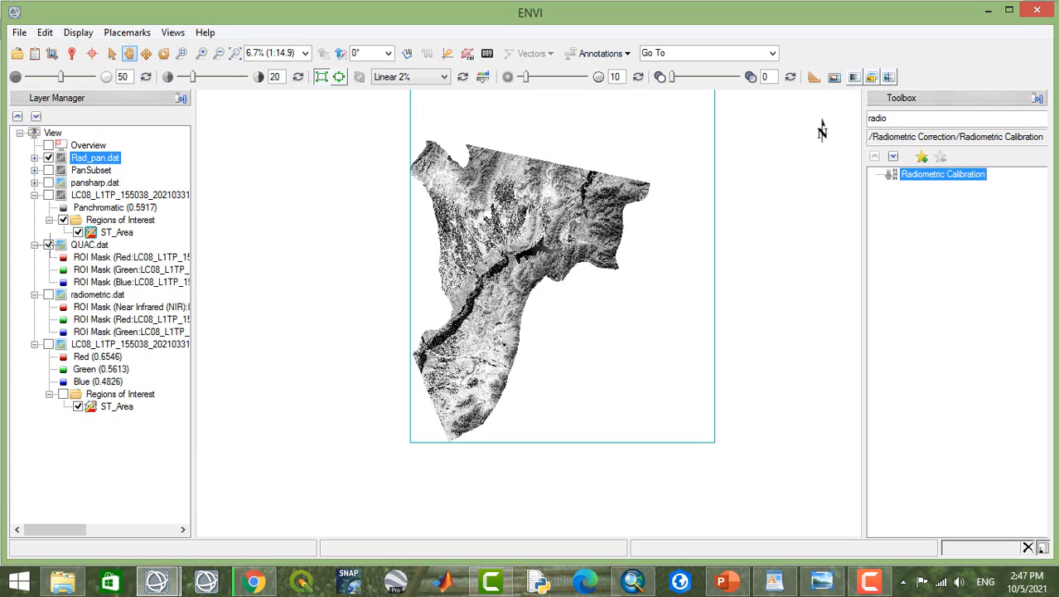
{"action": "left_click", "coordinate": [50, 245]}
{"action": "left_click", "coordinate": [49, 245]}
Step: Start Gram-Schmidt Pan Sharpening with QUAC.dat as the low-resolution multiband input and Rad_pan.dat as the high-resolution pan band
{"action": "left_click", "coordinate": [938, 118]}
{"action": "key", "text": "BackSpace"}
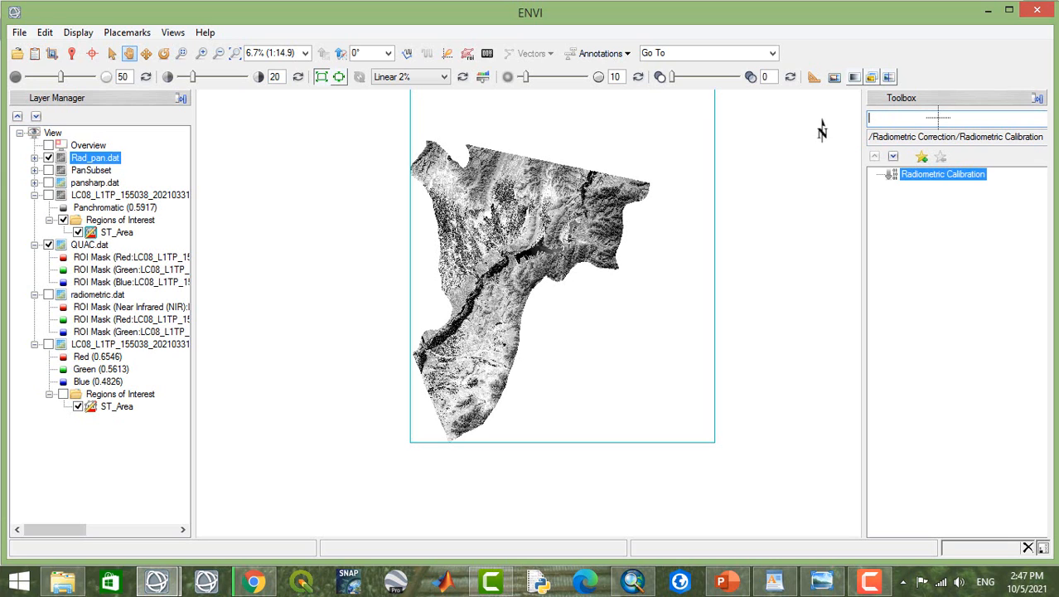
{"action": "type", "text": "s"}
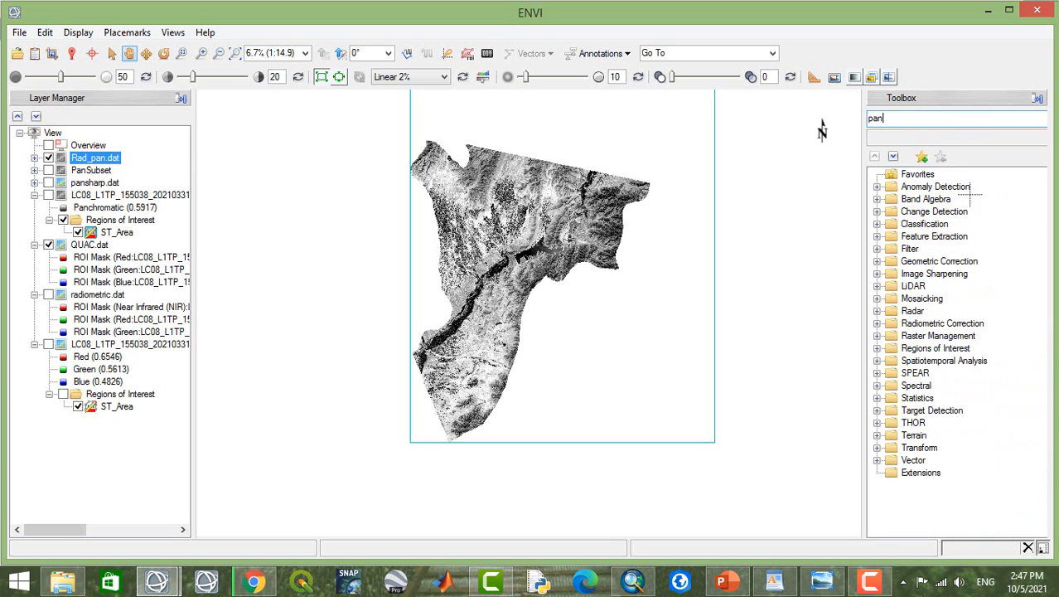
{"action": "key", "text": "Return"}
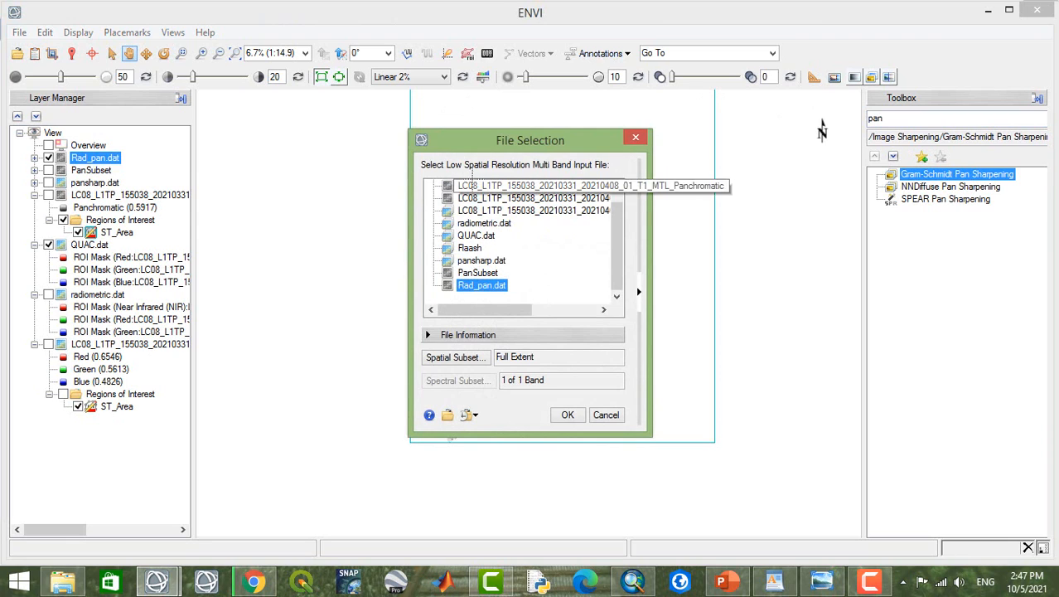
{"action": "left_click", "coordinate": [477, 235]}
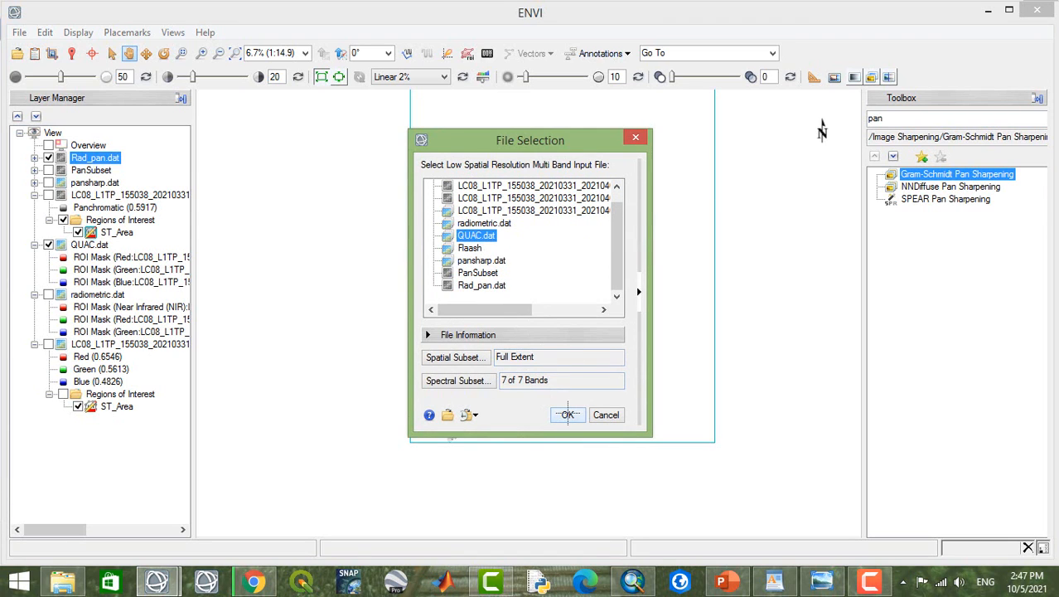
{"action": "left_click", "coordinate": [567, 414]}
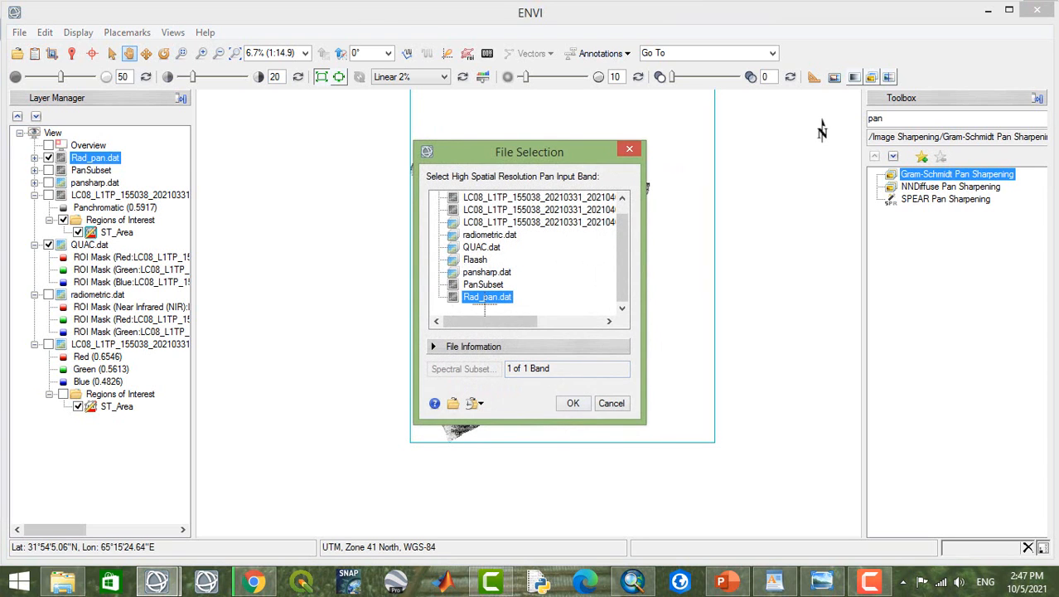
{"action": "left_click", "coordinate": [571, 401]}
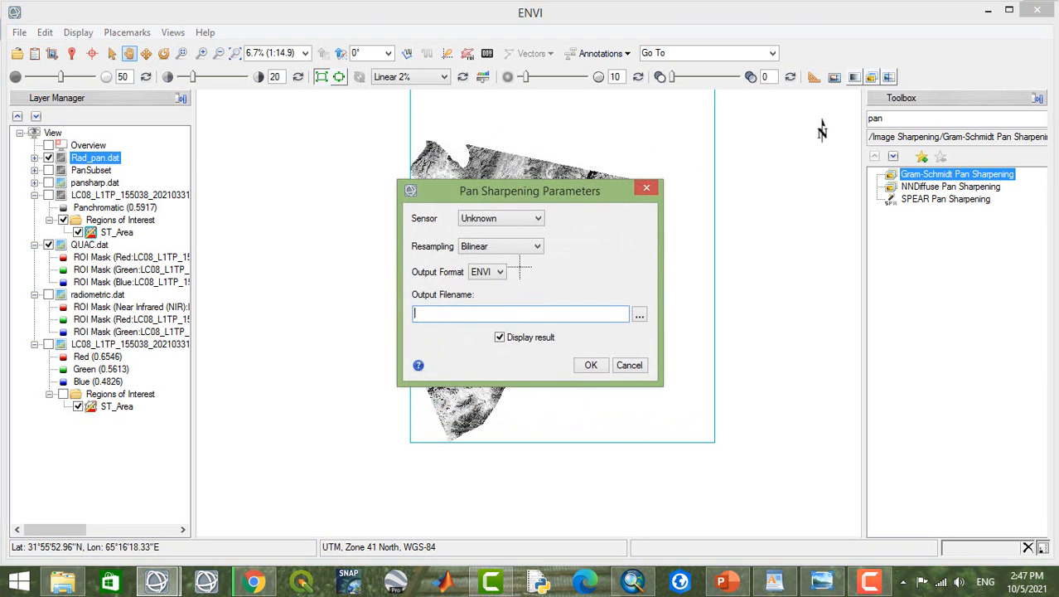
Step: Set the sensor to landsat8_oli, name the output Sub_Pan in the preprodessing folder, and run the pan sharpening with the result displayed
{"action": "left_click", "coordinate": [522, 218]}
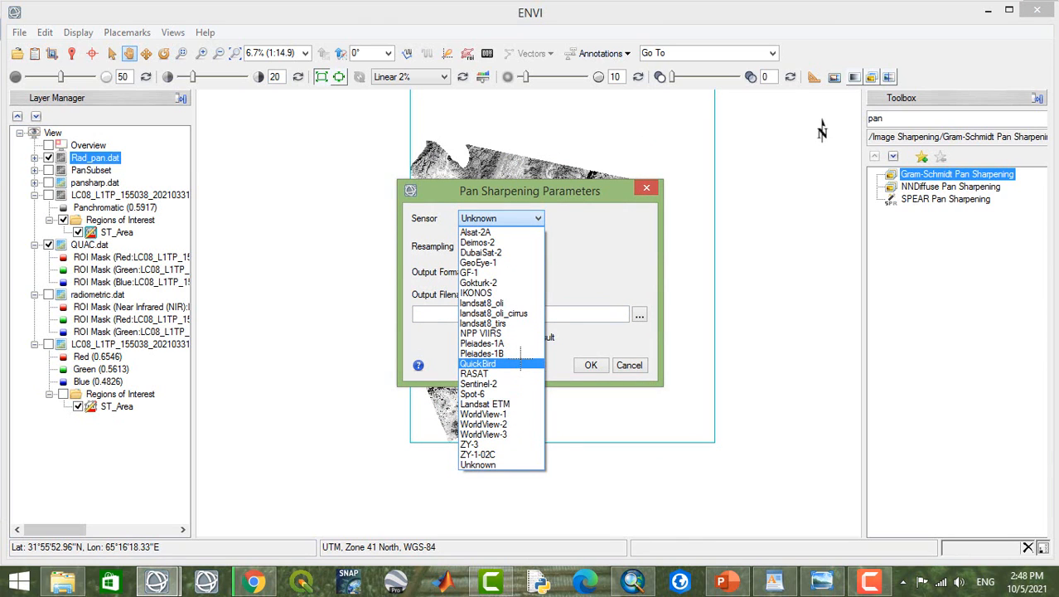
{"action": "left_click", "coordinate": [510, 303]}
{"action": "left_click", "coordinate": [639, 314]}
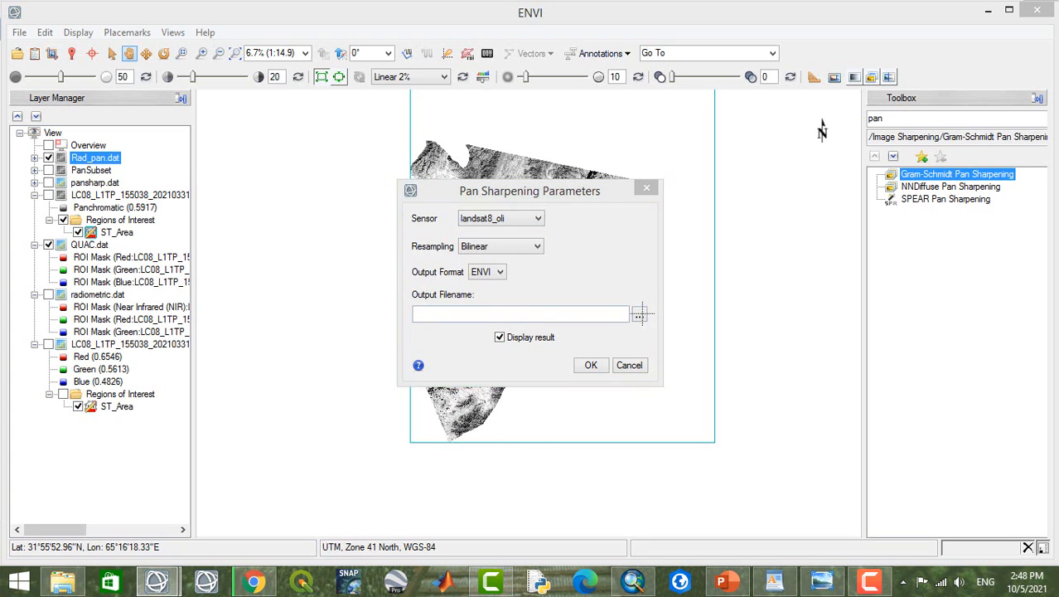
{"action": "scroll", "coordinate": [826, 406], "scroll_direction": "down", "scroll_amount": 3}
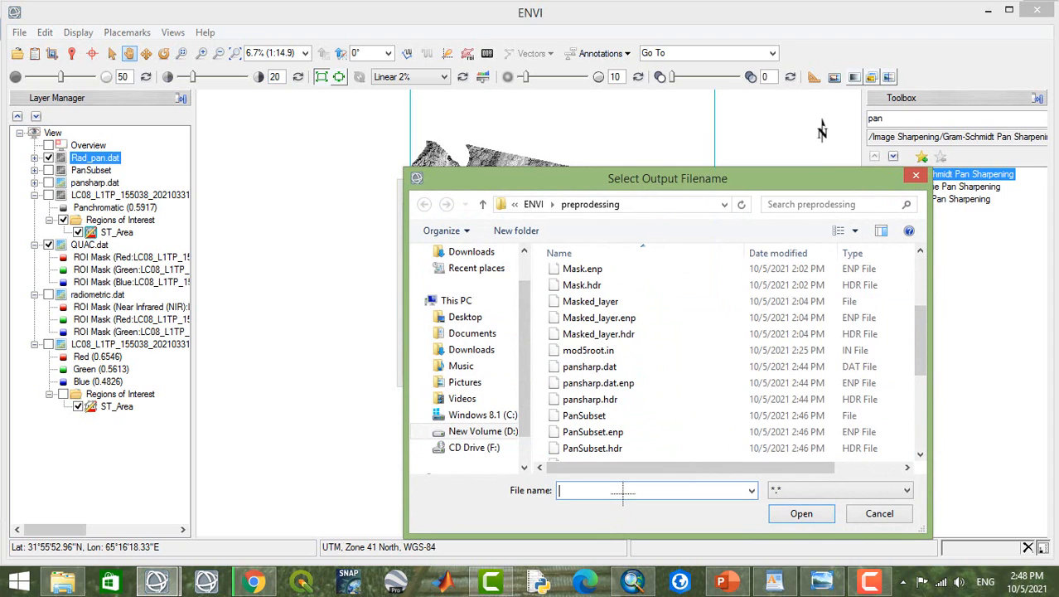
{"action": "type", "text": "Sub"}
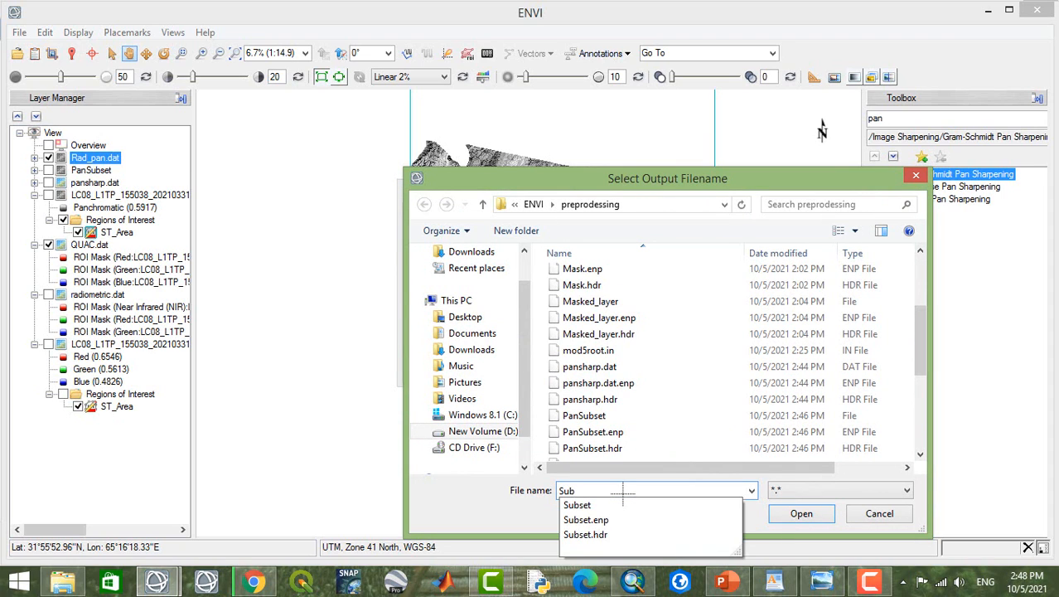
{"action": "type", "text": "_"}
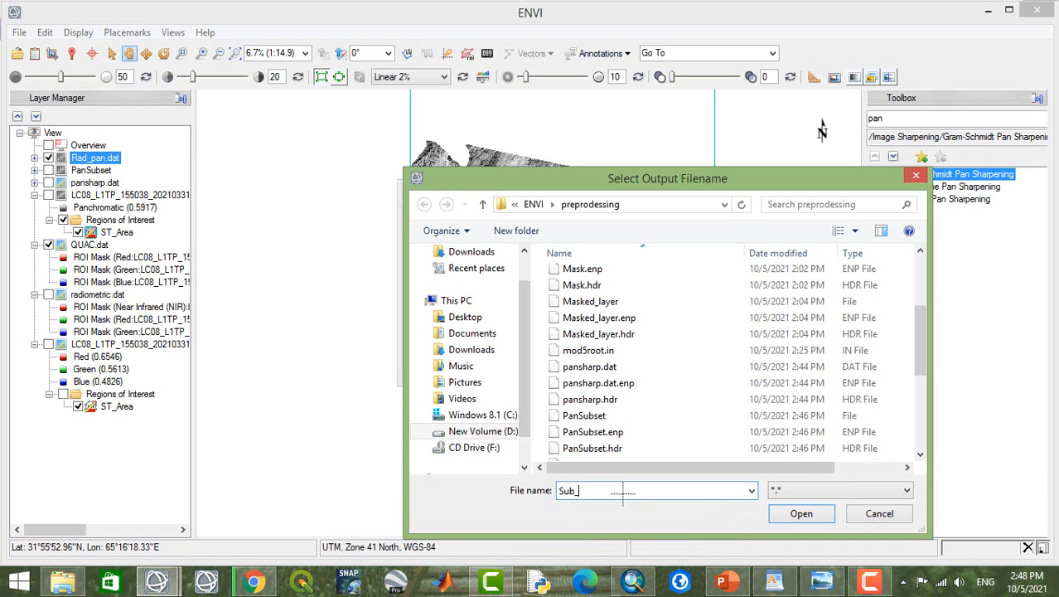
{"action": "type", "text": "Pan"}
{"action": "left_click", "coordinate": [799, 513]}
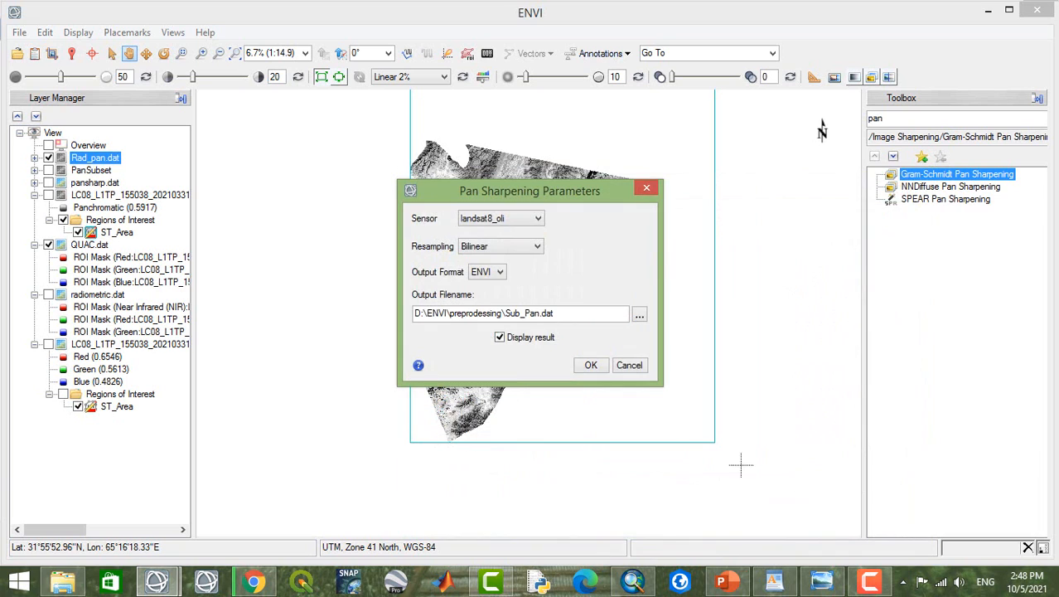
{"action": "left_click", "coordinate": [591, 365]}
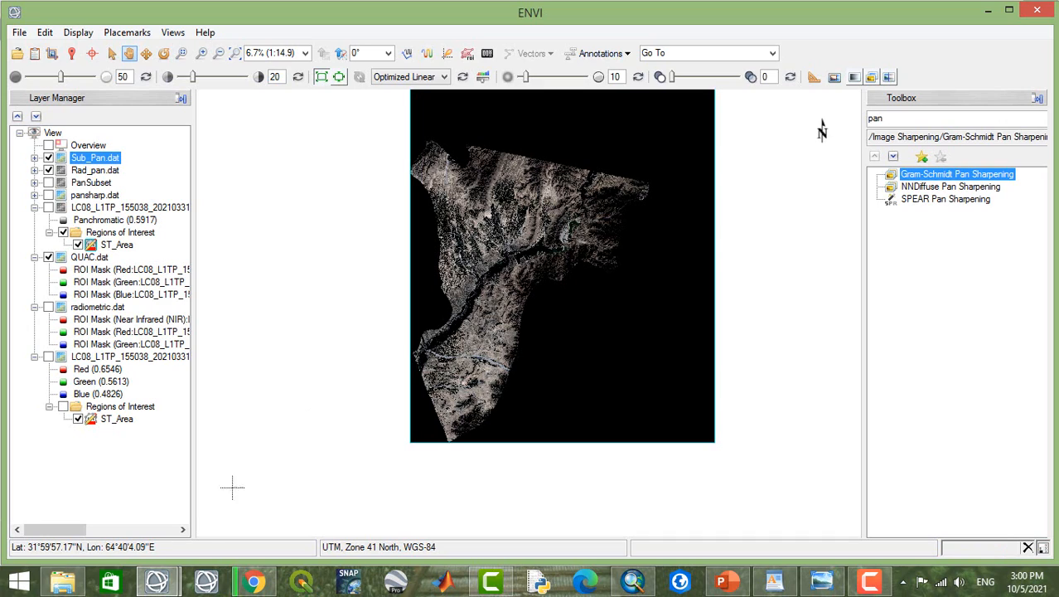
Step: Examine the pan-sharpened Sub_Pan.dat image in close-up around the river, the reservoir and the surrounding mountains
{"action": "left_click_drag", "start_coordinate": [541, 239], "coordinate": [519, 278]}
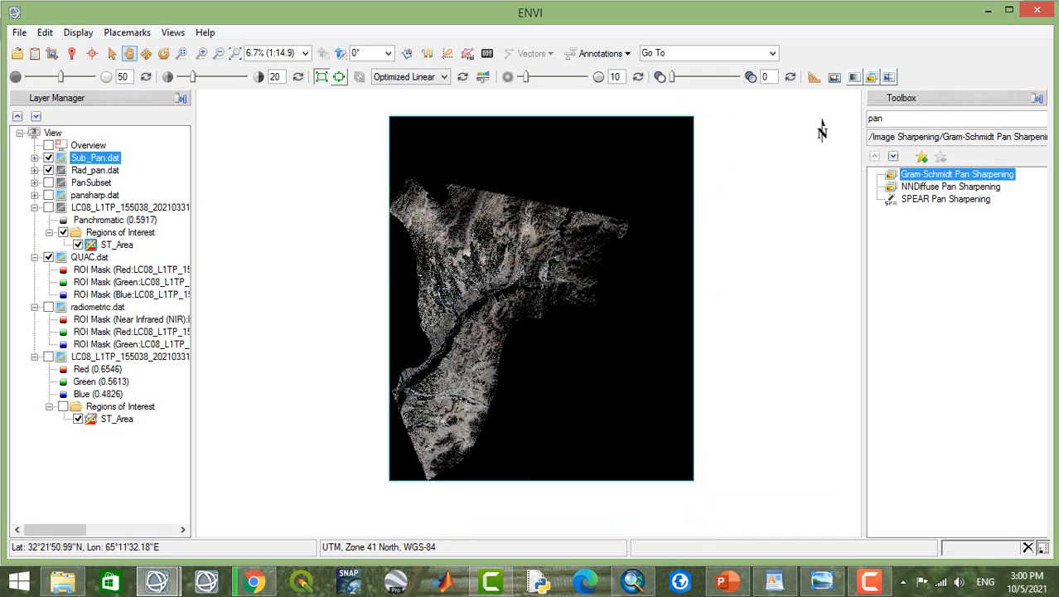
{"action": "scroll", "coordinate": [519, 279], "scroll_direction": "up", "scroll_amount": 1}
{"action": "scroll", "coordinate": [519, 278], "scroll_direction": "up", "scroll_amount": 5}
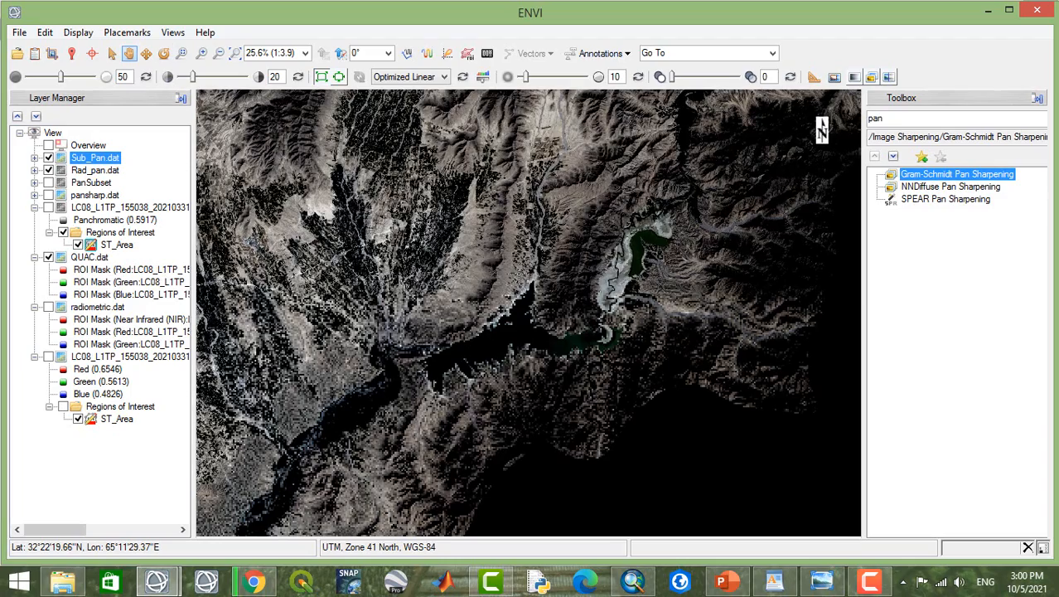
{"action": "left_click_drag", "start_coordinate": [429, 412], "coordinate": [435, 335]}
{"action": "scroll", "coordinate": [437, 334], "scroll_direction": "up", "scroll_amount": 3}
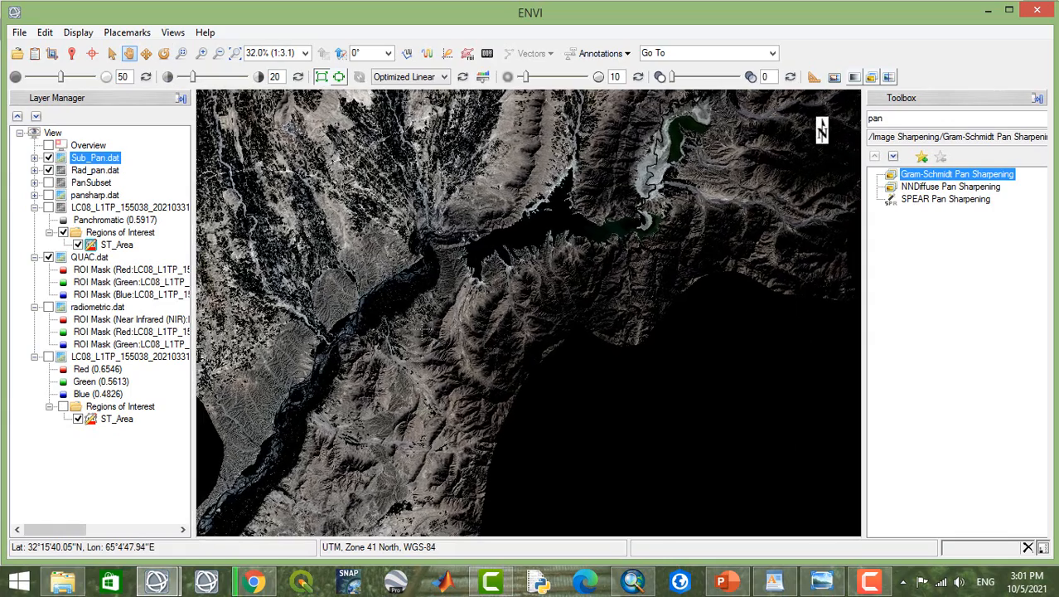
{"action": "scroll", "coordinate": [408, 288], "scroll_direction": "up", "scroll_amount": 1}
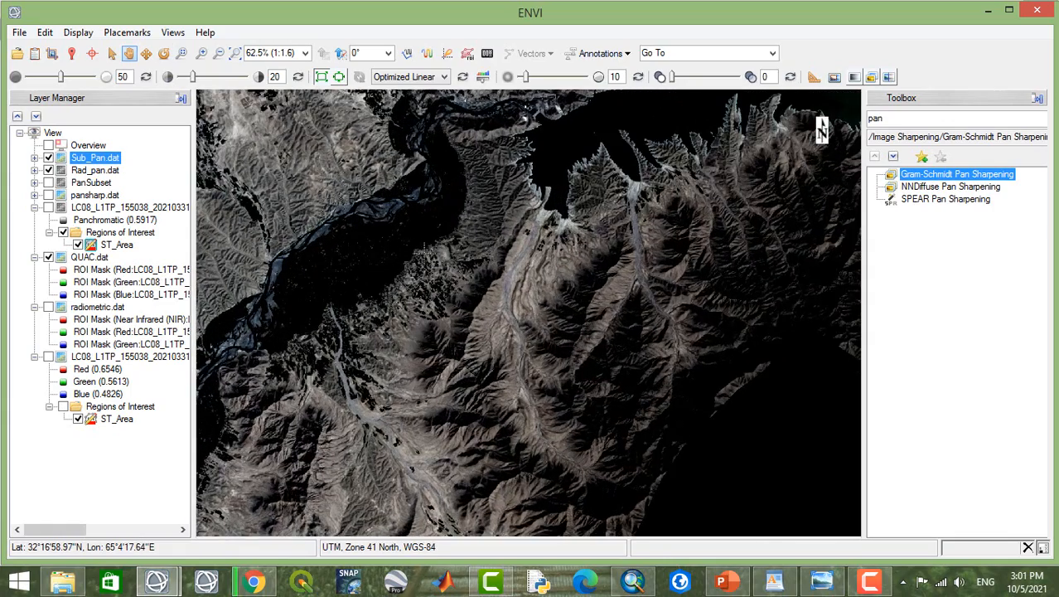
{"action": "left_click_drag", "start_coordinate": [537, 198], "coordinate": [478, 375]}
{"action": "left_click_drag", "start_coordinate": [718, 456], "coordinate": [492, 160]}
{"action": "left_click_drag", "start_coordinate": [541, 228], "coordinate": [807, 407]}
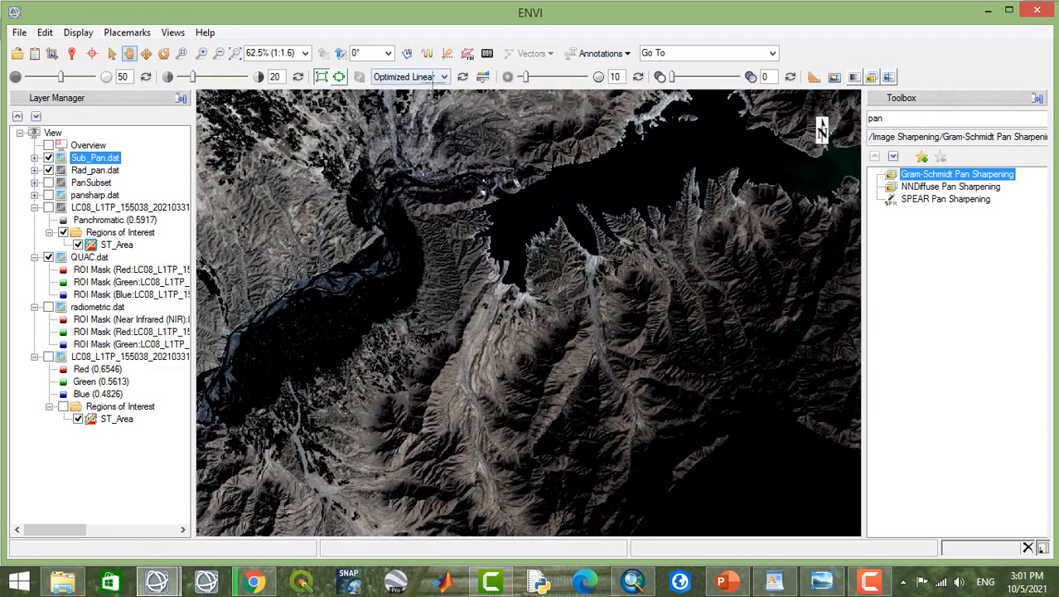
Step: Apply the Linear 2% stretch to Sub_Pan.dat and check the farmland and reservoir area
{"action": "left_click", "coordinate": [428, 121]}
{"action": "left_click_drag", "start_coordinate": [576, 286], "coordinate": [594, 87]}
{"action": "left_click_drag", "start_coordinate": [456, 112], "coordinate": [609, 266]}
{"action": "left_click_drag", "start_coordinate": [423, 107], "coordinate": [445, 309]}
{"action": "left_click_drag", "start_coordinate": [488, 250], "coordinate": [247, 247]}
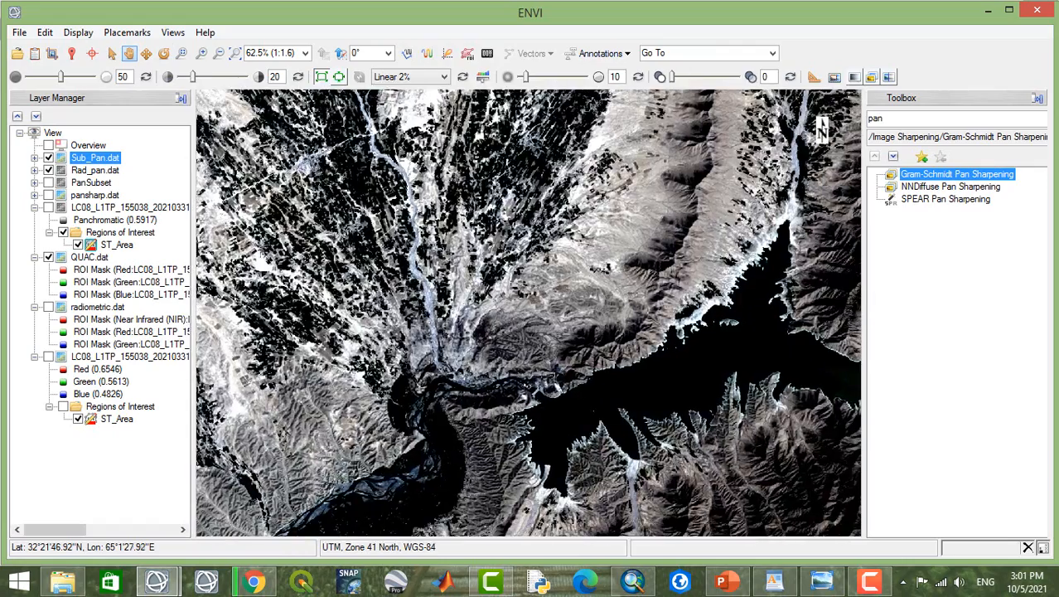
Step: Review the stretched Sub_Pan.dat image across the study area, from the northern mountains to the river valley in the southwest
{"action": "scroll", "coordinate": [561, 408], "scroll_direction": "down", "scroll_amount": 2}
{"action": "scroll", "coordinate": [562, 409], "scroll_direction": "down", "scroll_amount": 2}
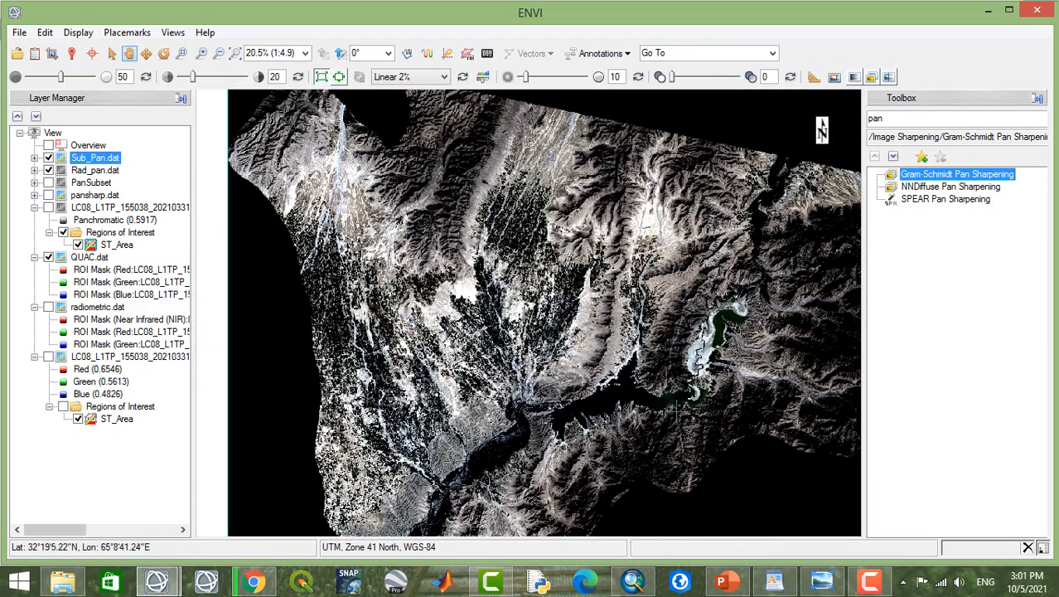
{"action": "left_click_drag", "start_coordinate": [562, 409], "coordinate": [495, 202]}
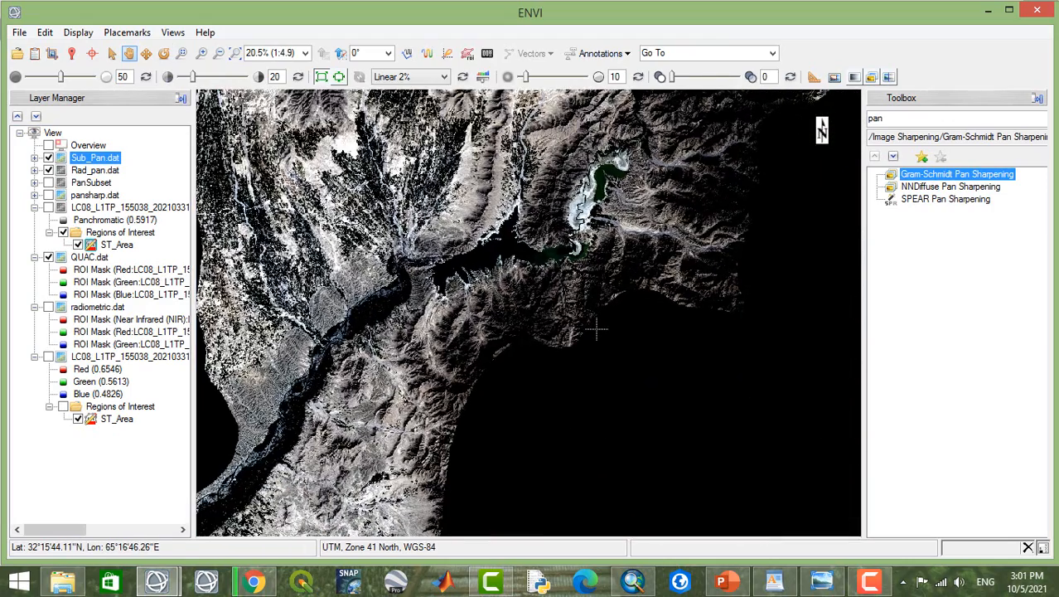
{"action": "left_click_drag", "start_coordinate": [601, 285], "coordinate": [646, 185]}
{"action": "left_click_drag", "start_coordinate": [450, 342], "coordinate": [487, 220]}
{"action": "left_click_drag", "start_coordinate": [534, 247], "coordinate": [612, 261]}
{"action": "left_click_drag", "start_coordinate": [517, 112], "coordinate": [404, 475]}
{"action": "left_click_drag", "start_coordinate": [524, 293], "coordinate": [499, 349]}
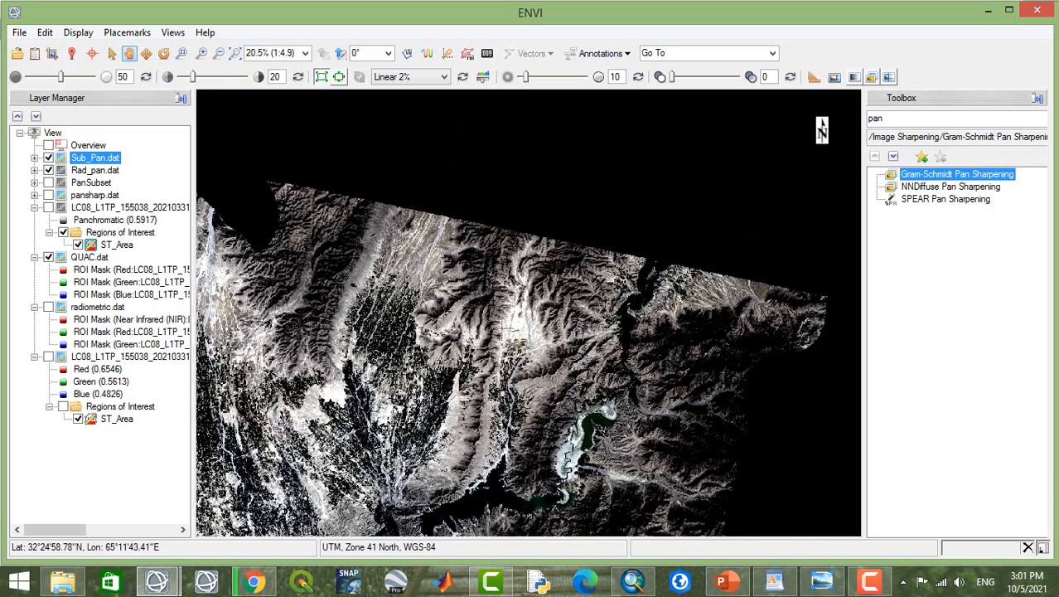
{"action": "left_click_drag", "start_coordinate": [497, 398], "coordinate": [518, 257]}
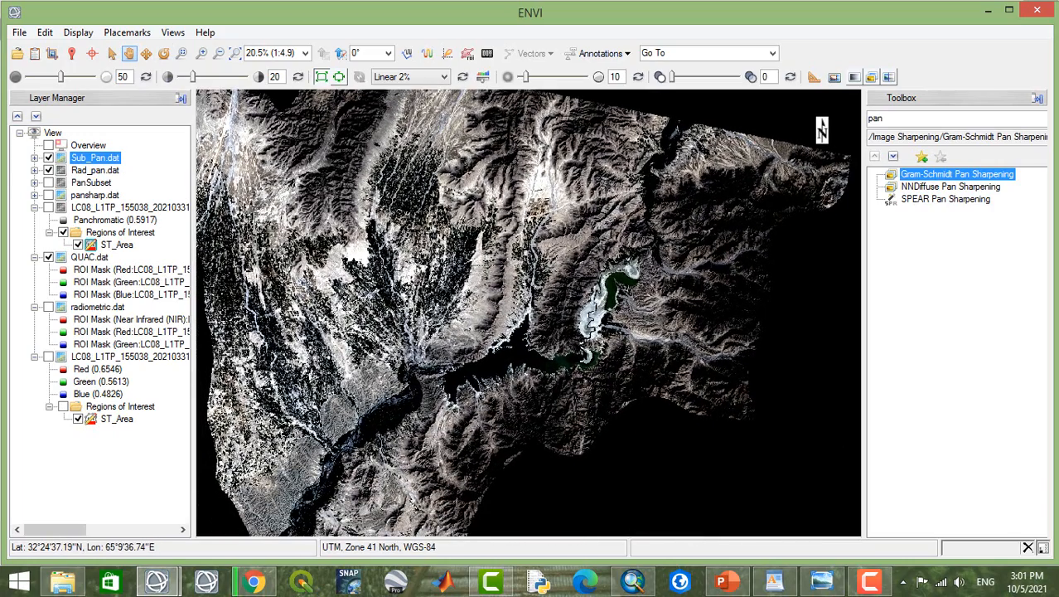
{"action": "left_click_drag", "start_coordinate": [425, 348], "coordinate": [502, 202]}
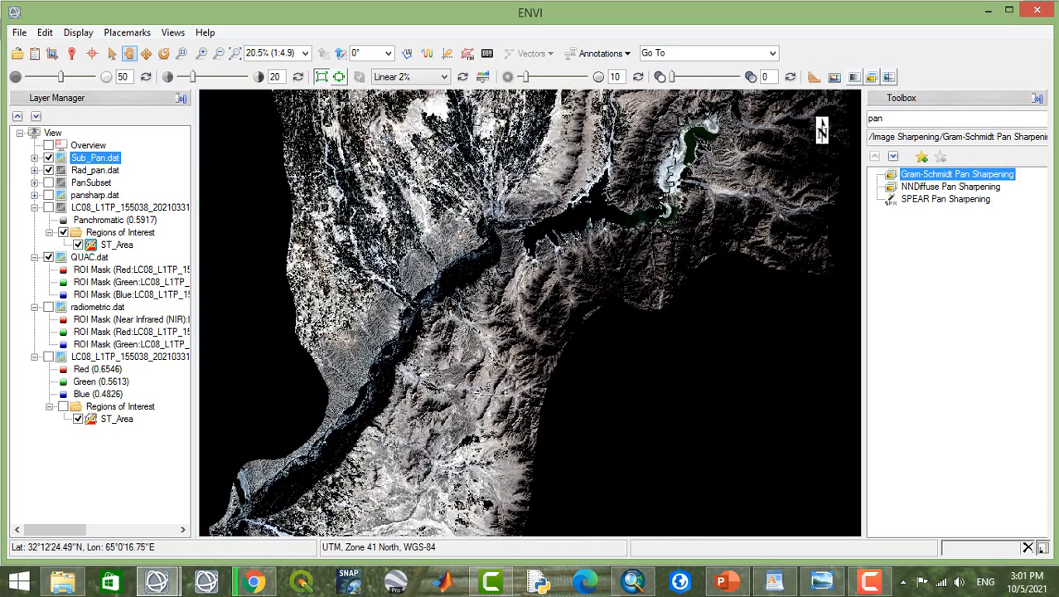
{"action": "left_click_drag", "start_coordinate": [448, 402], "coordinate": [460, 455]}
{"action": "left_click_drag", "start_coordinate": [453, 337], "coordinate": [447, 363]}
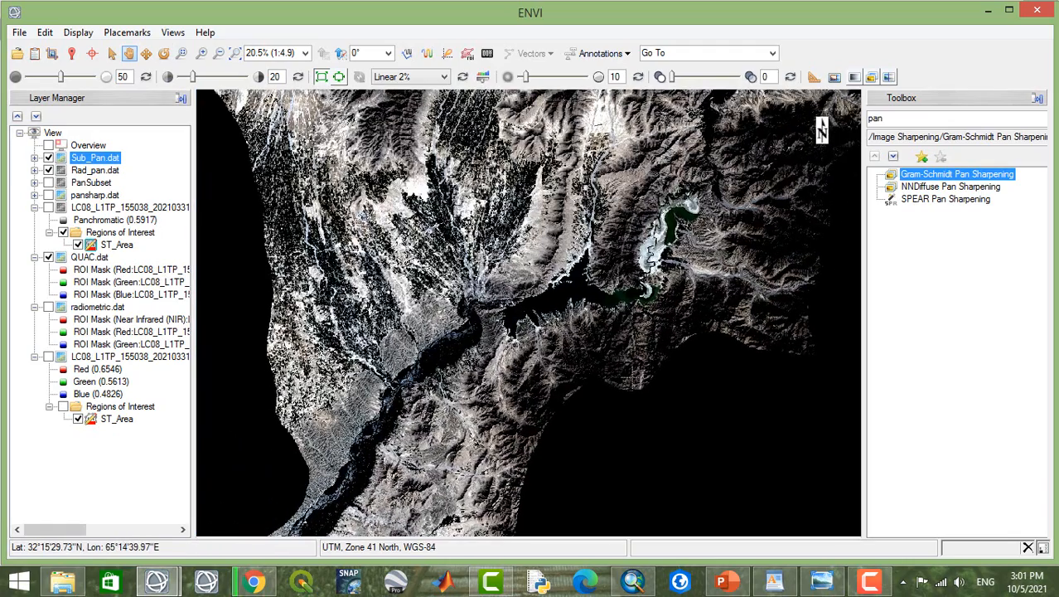